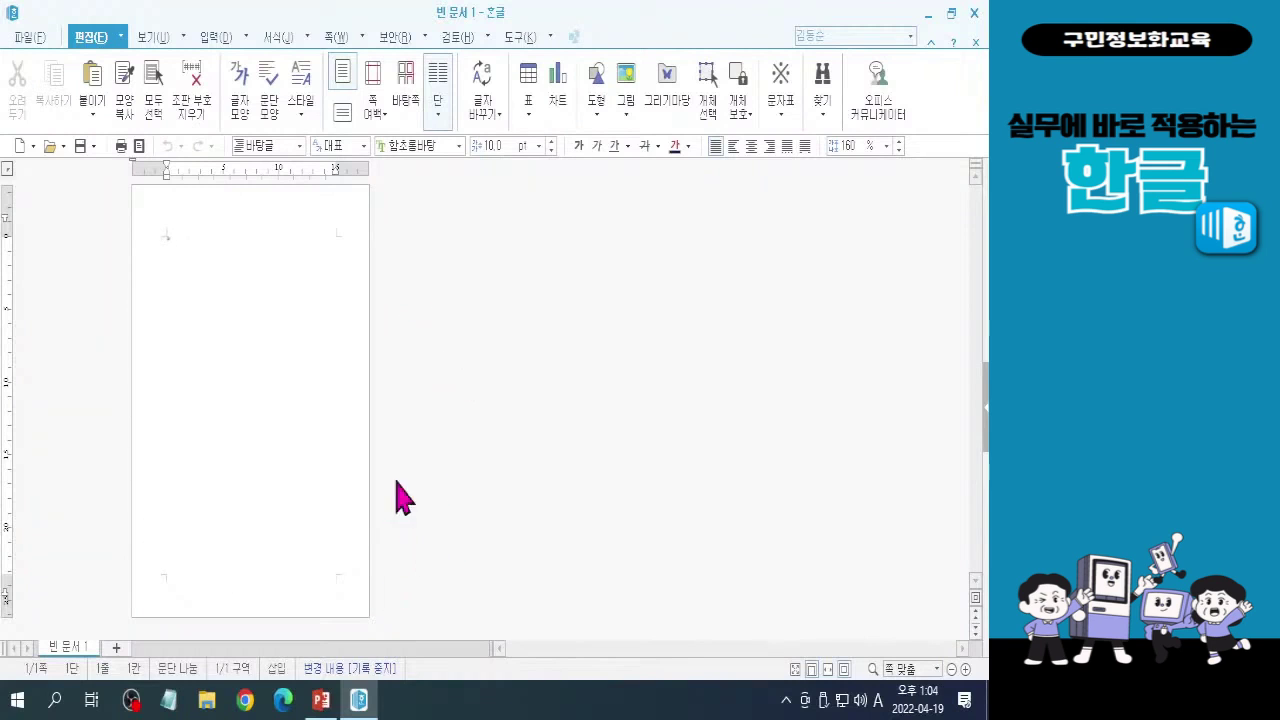
Set the document's zoom level to 125%
click(937, 670)
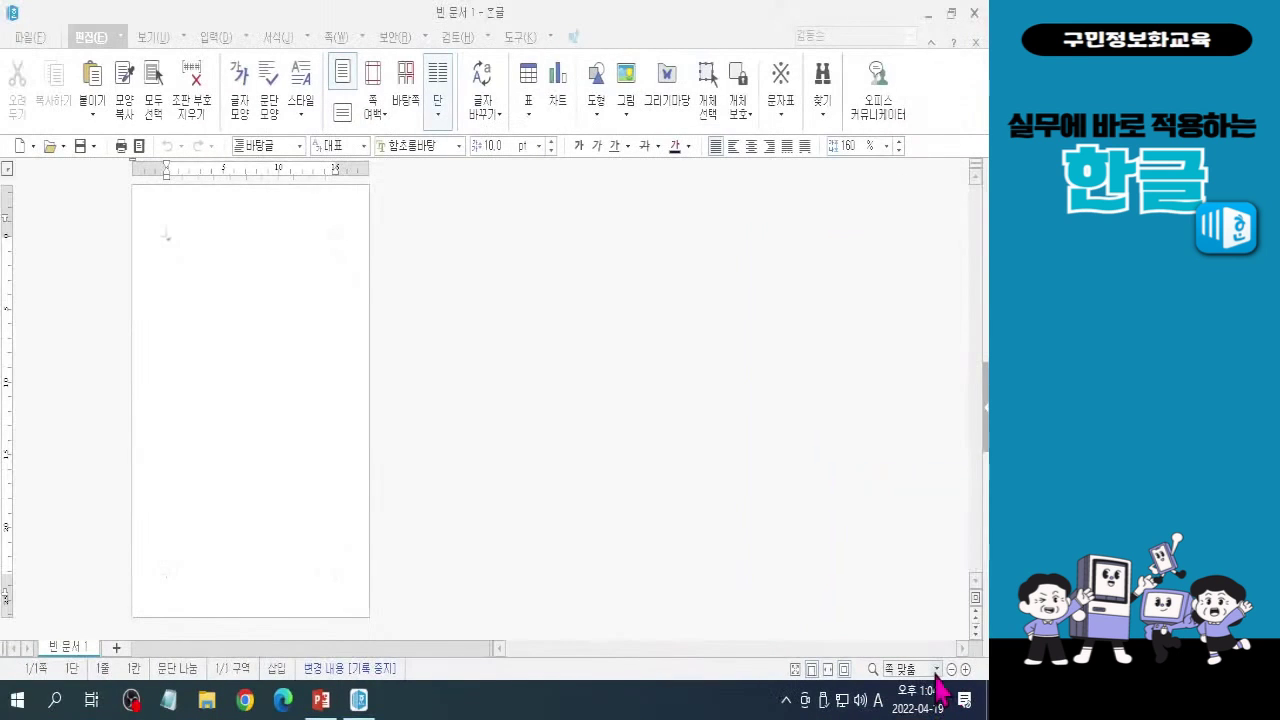
click(883, 640)
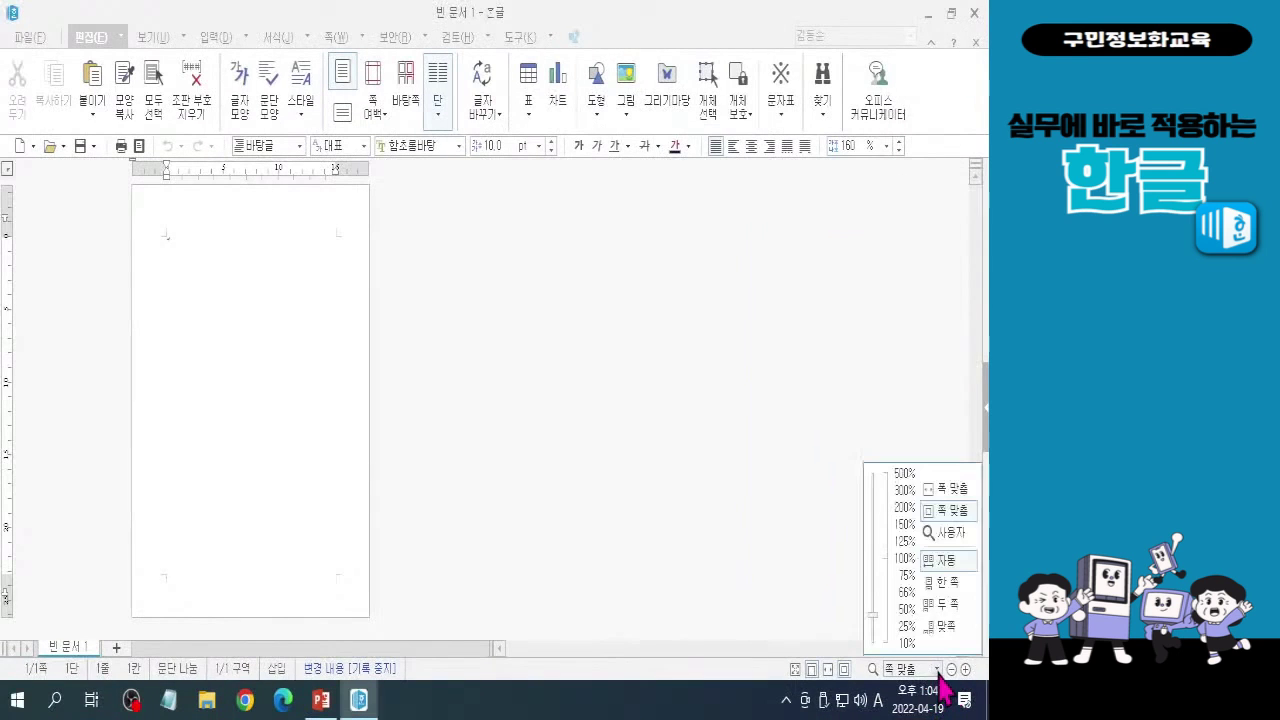
click(905, 541)
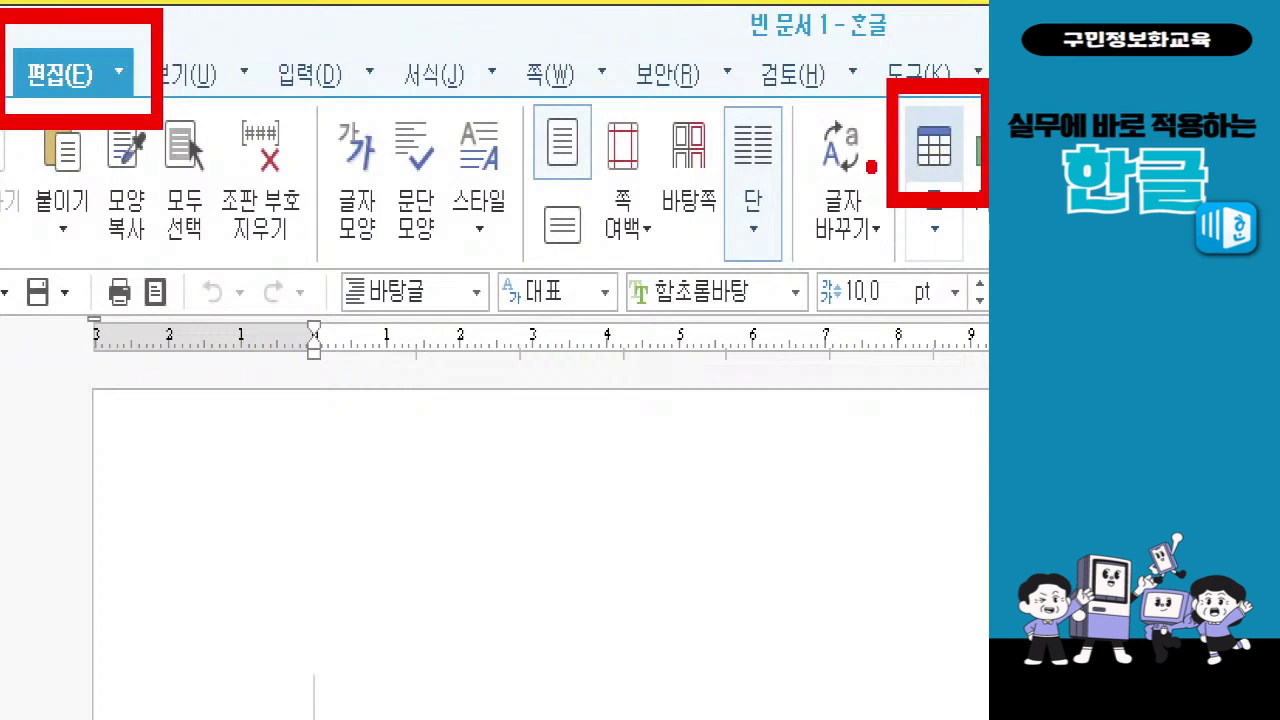
Insert a table with 13 rows and 5 columns and place the cursor in its first cell
click(934, 148)
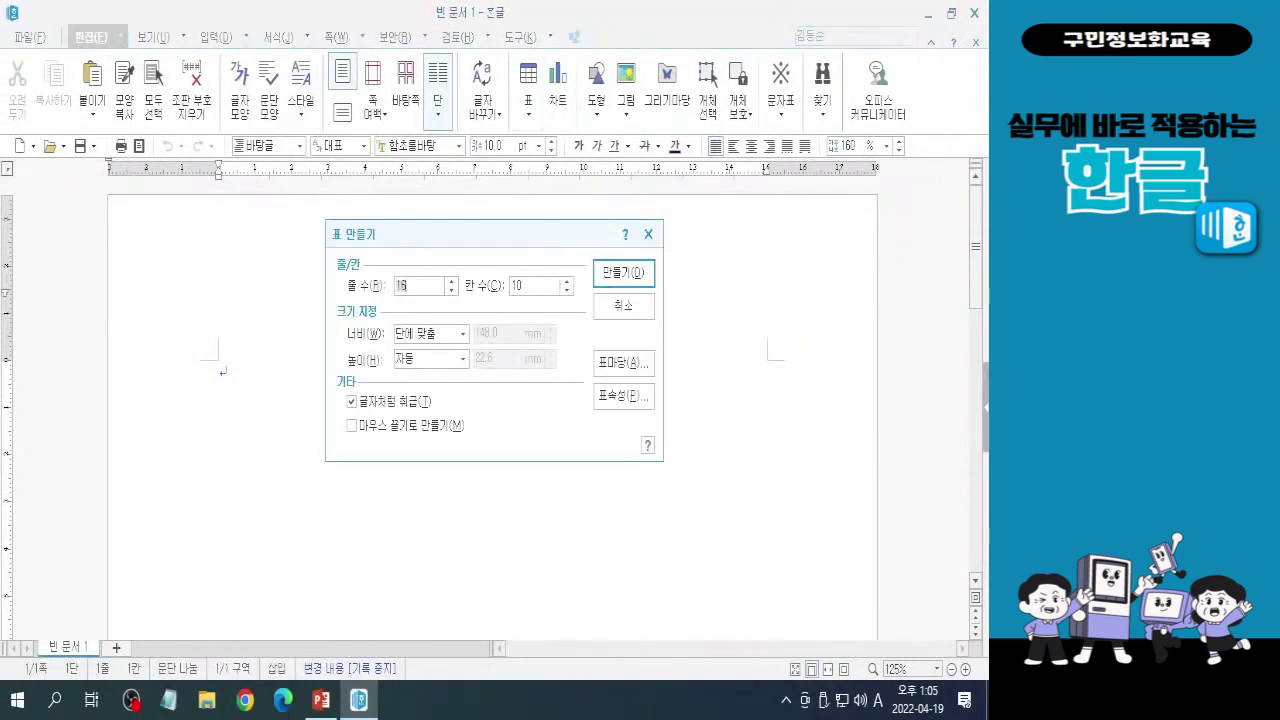
key(ctrl+1)
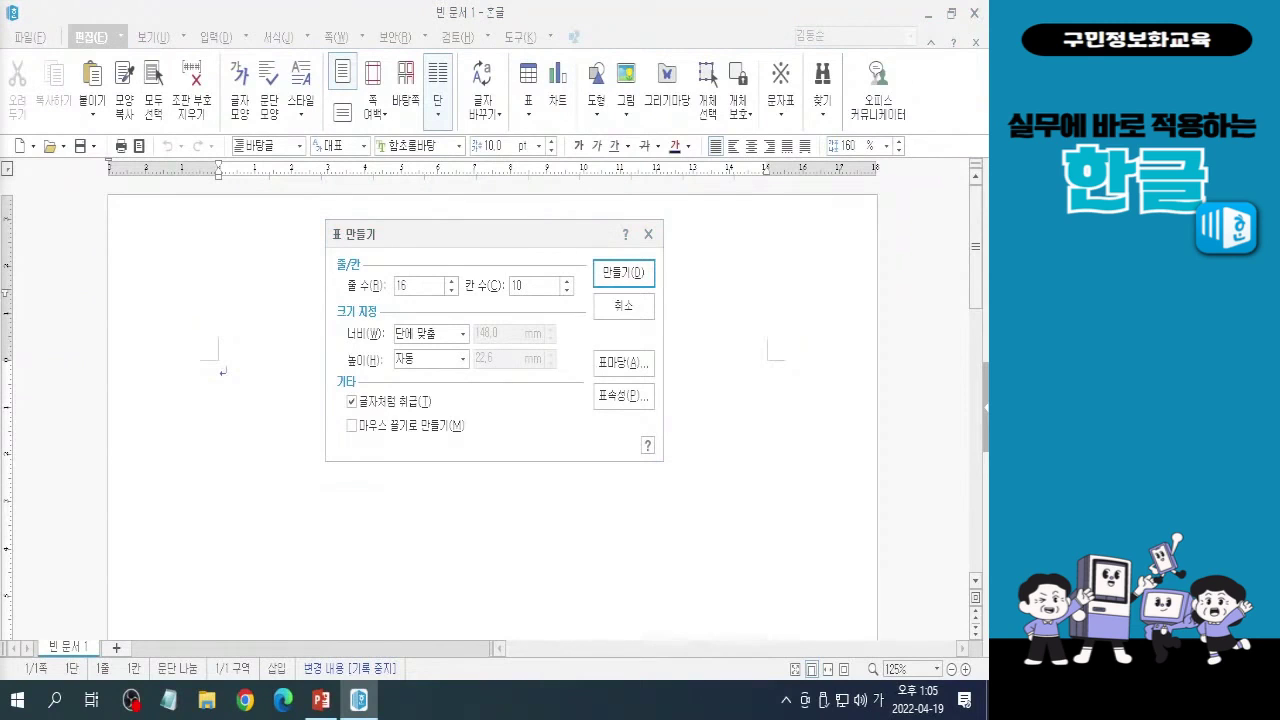
click(420, 286)
key(BackSpace)
key(BackSpace)
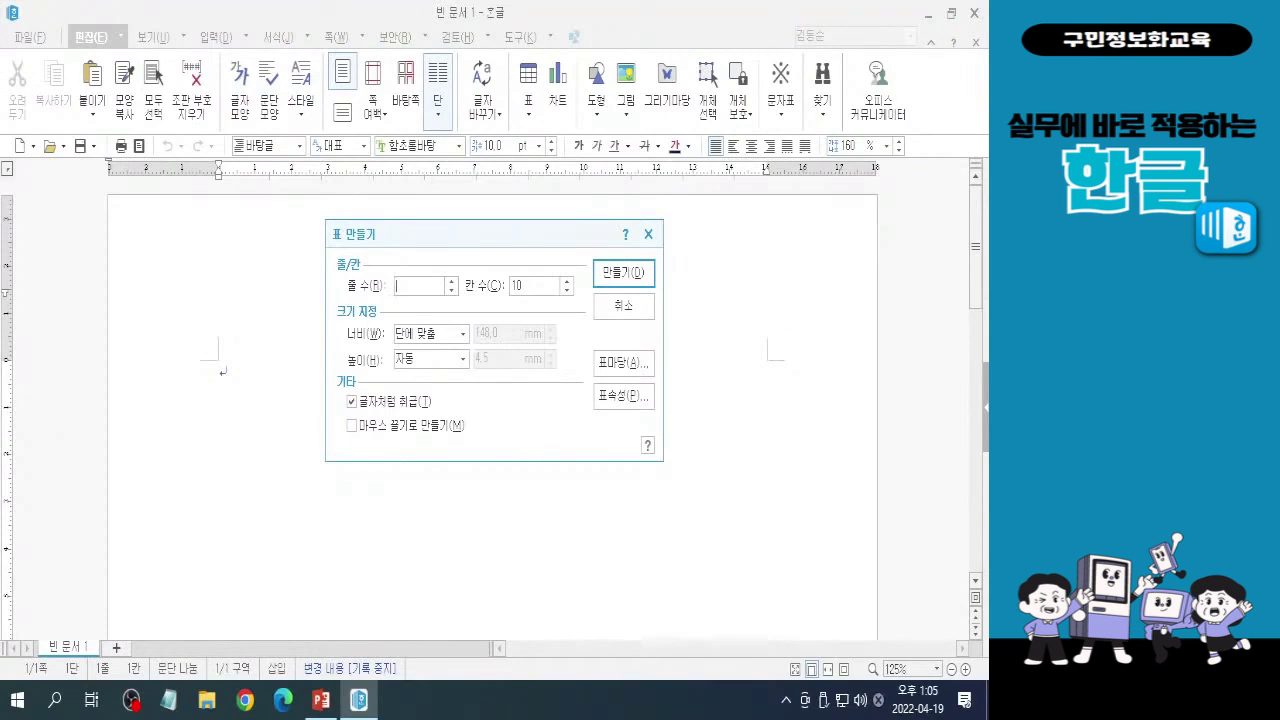
text(13)
key(Tab)
text(9)
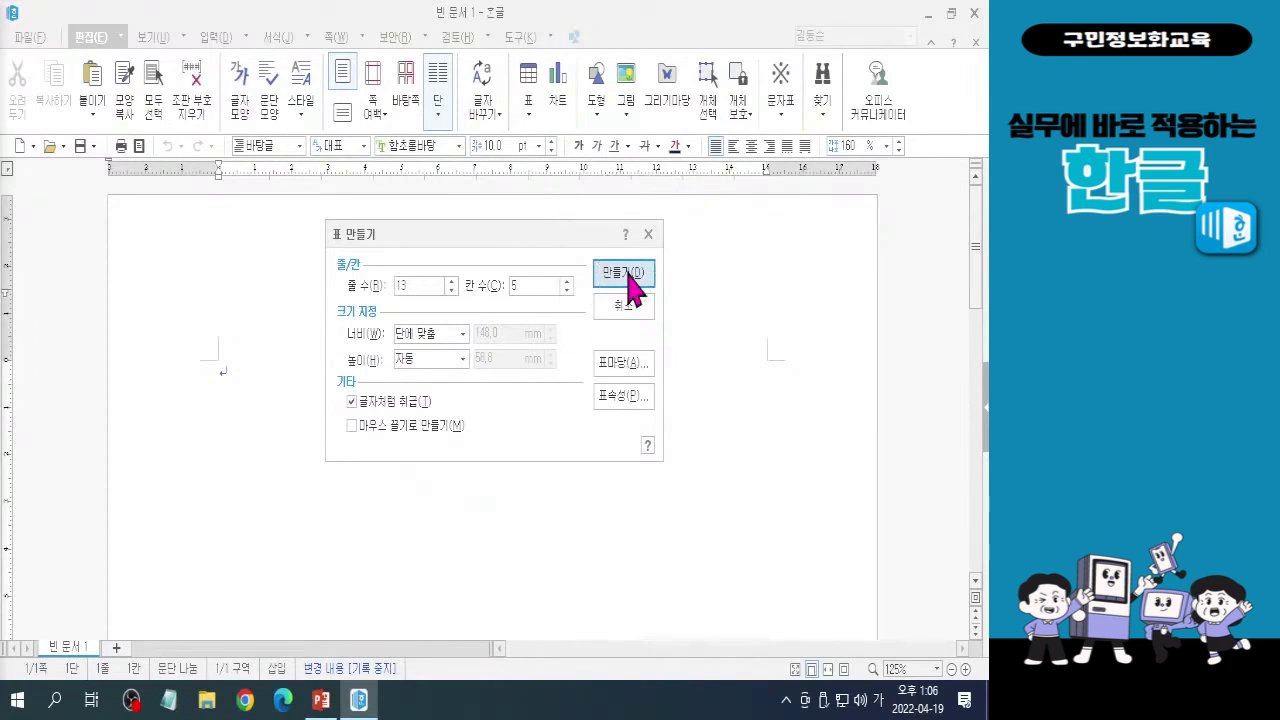
click(627, 282)
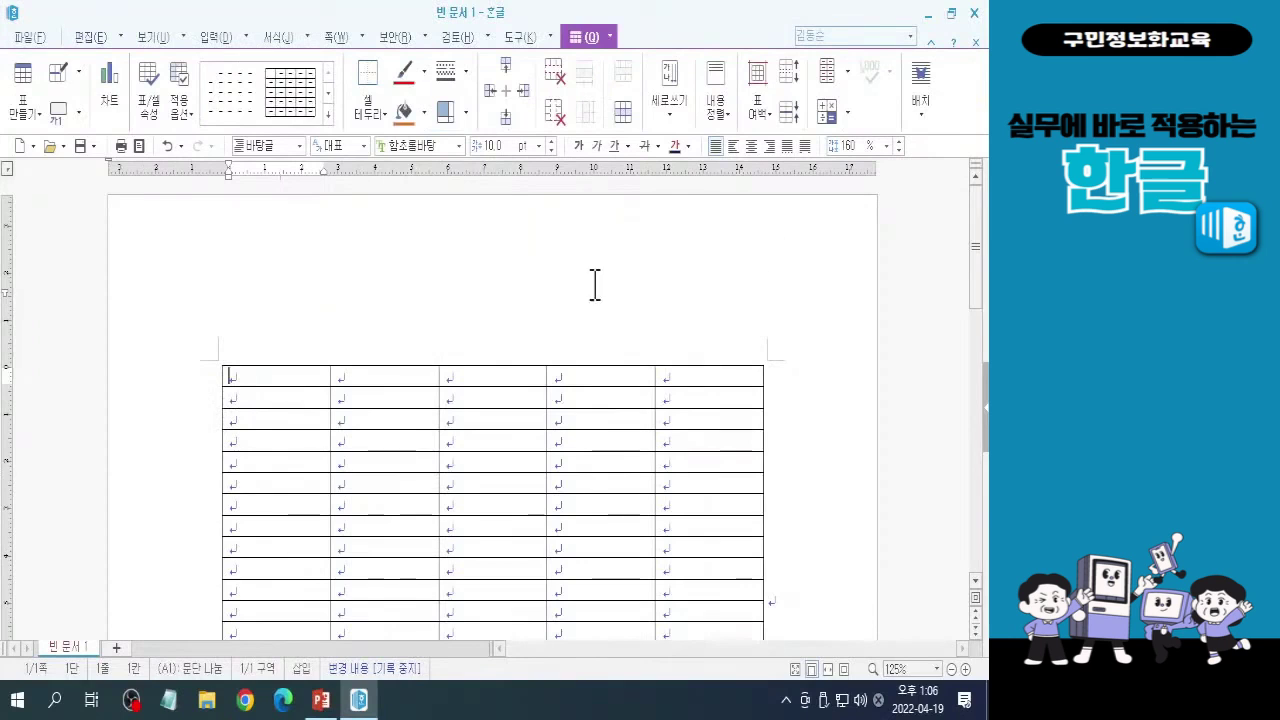
drag(980, 305, 980, 323)
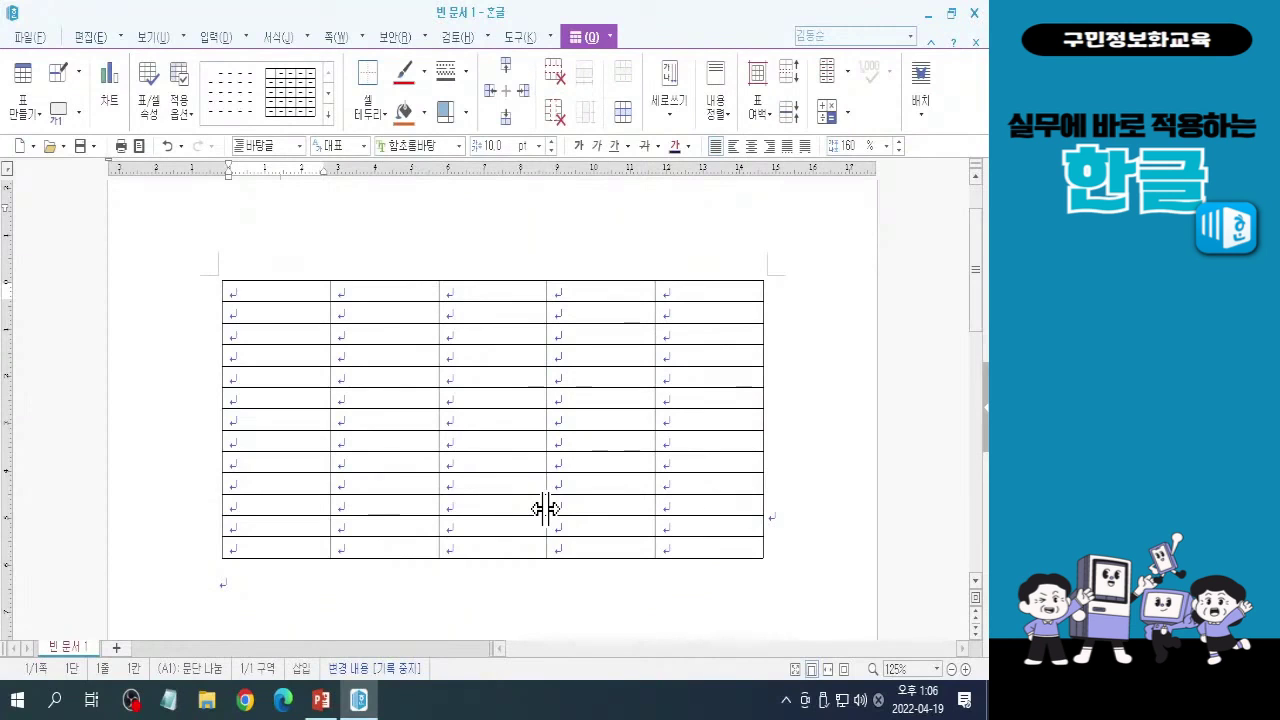
click(281, 293)
View the picture 키보드.jpg in Photos to examine the function, Ctrl and arrow keys, and return to the Hangul document
click(213, 707)
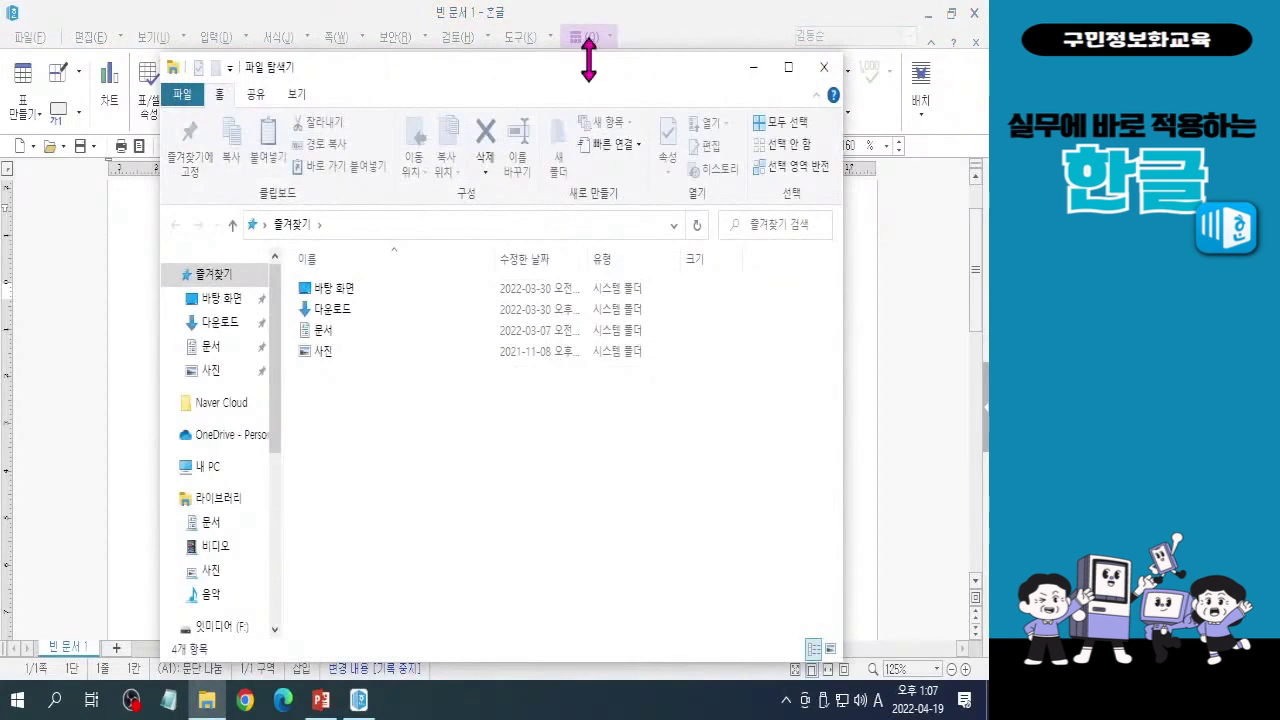
drag(586, 62, 388, 100)
key(alt+Tab)
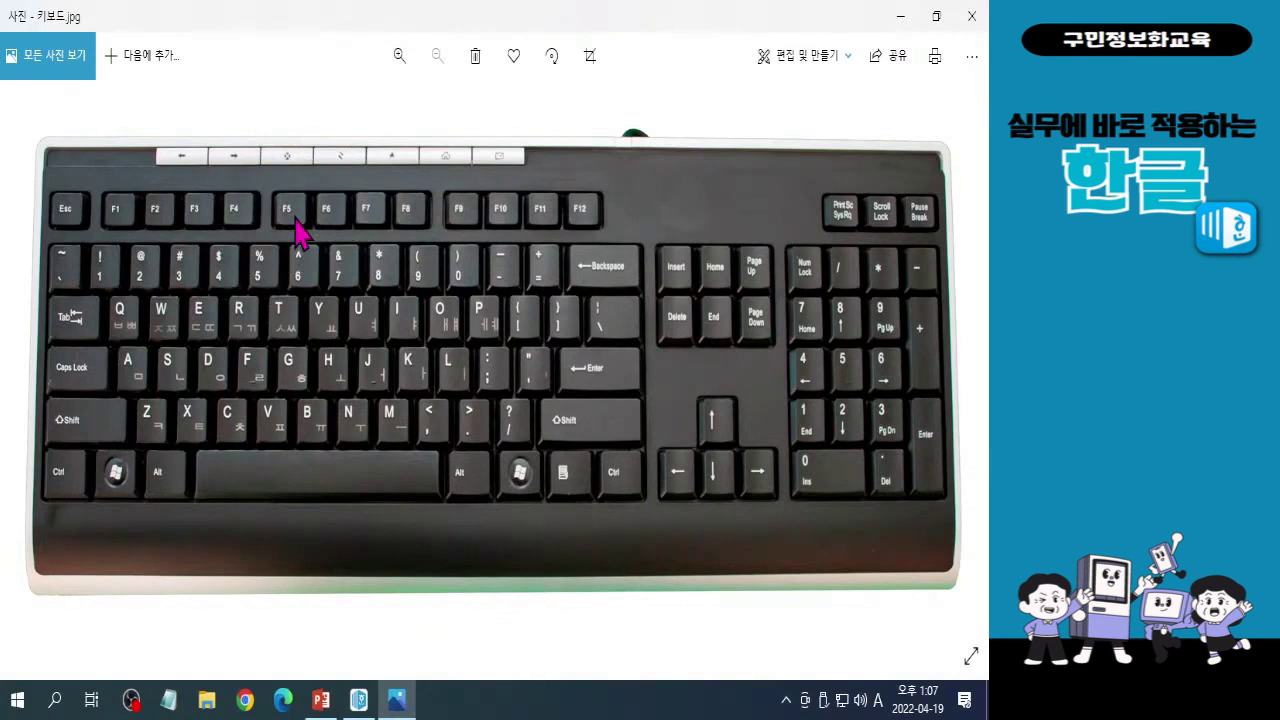
key(ctrl+2)
drag(268, 184, 316, 241)
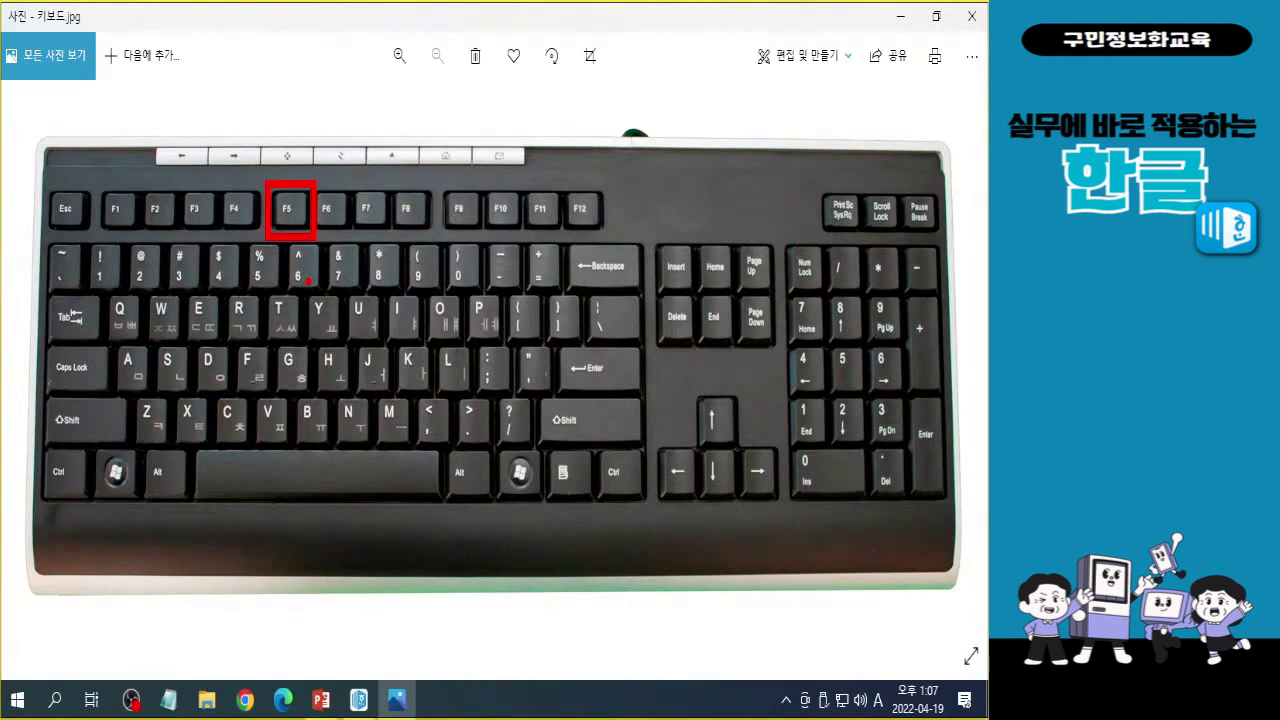
key(e)
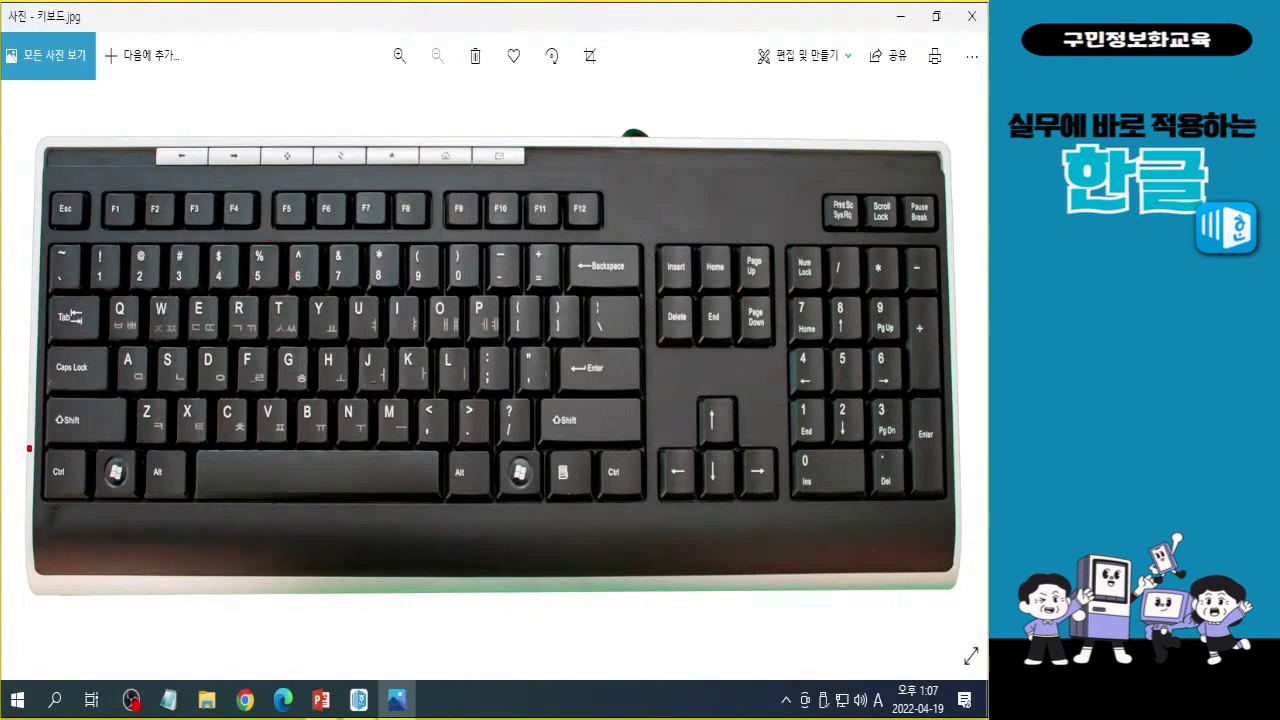
drag(27, 437, 104, 517)
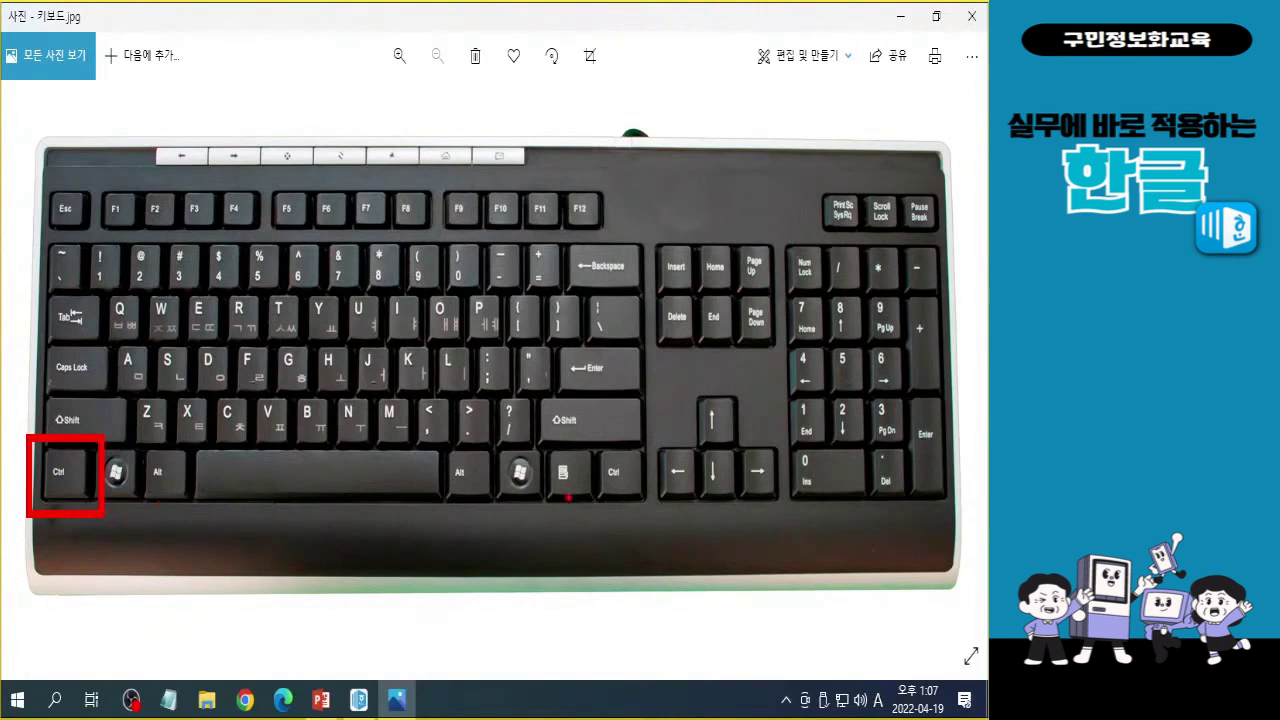
drag(689, 433, 757, 518)
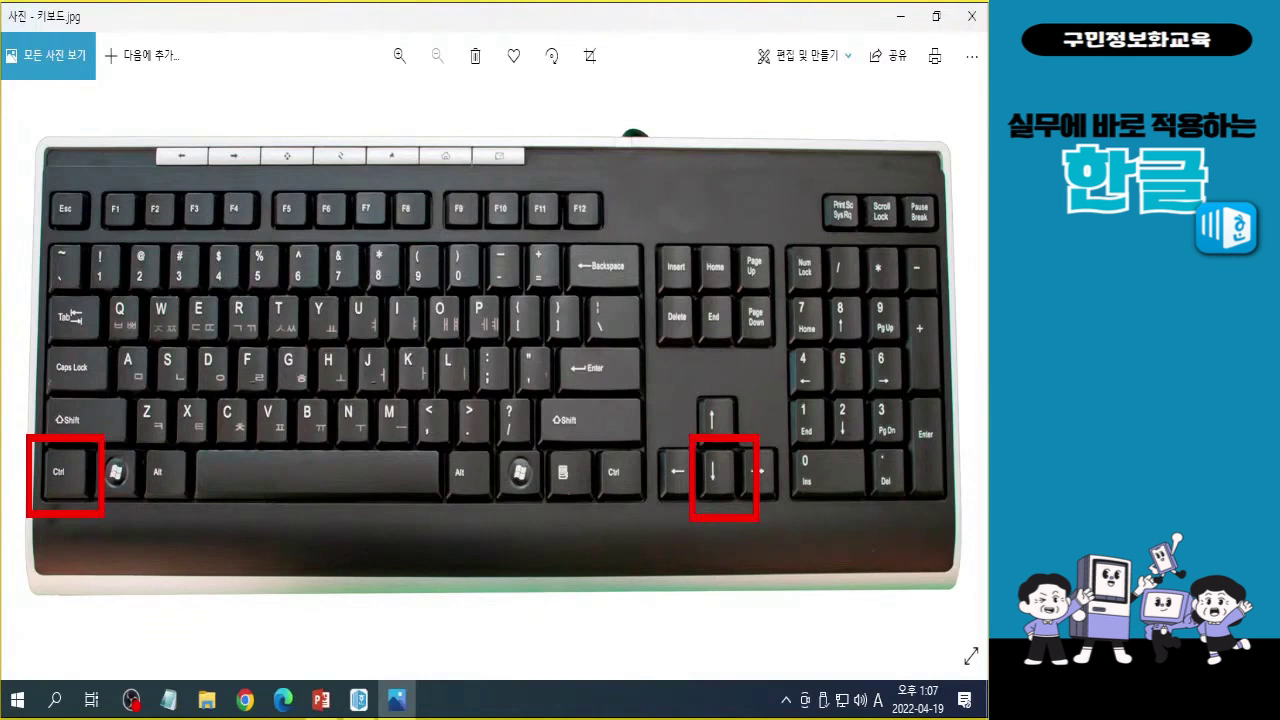
key(Escape)
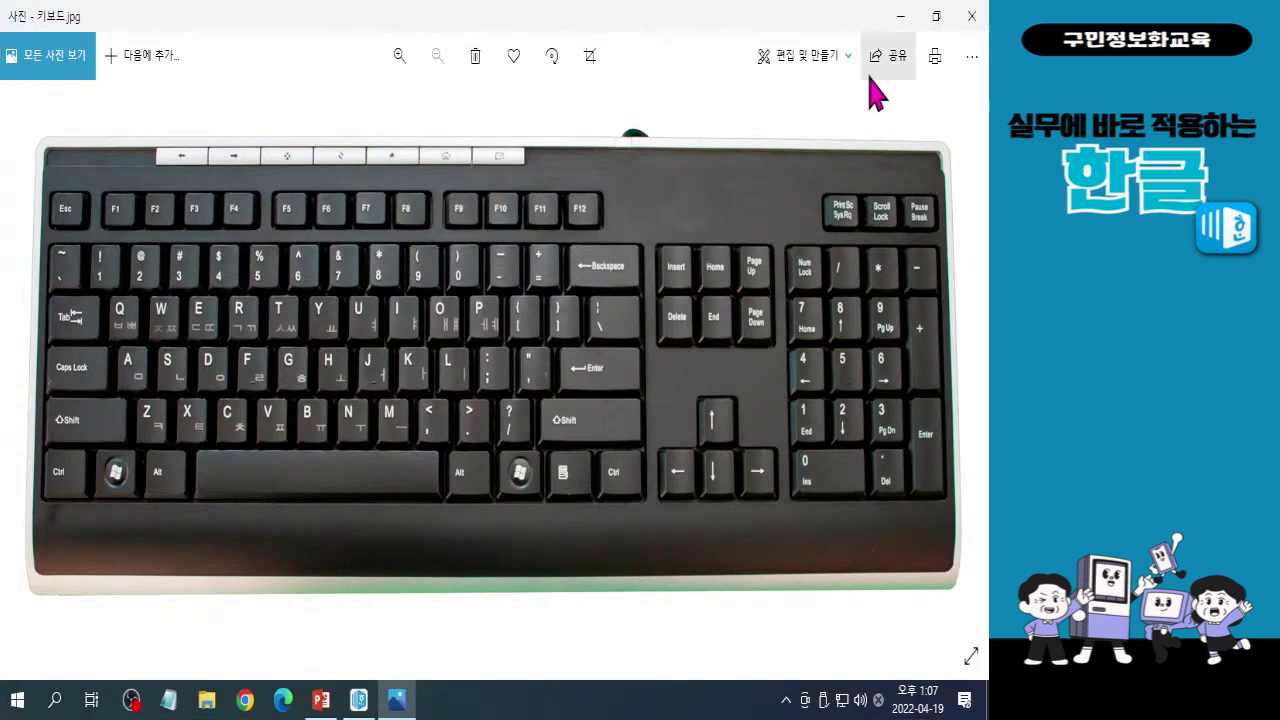
click(904, 28)
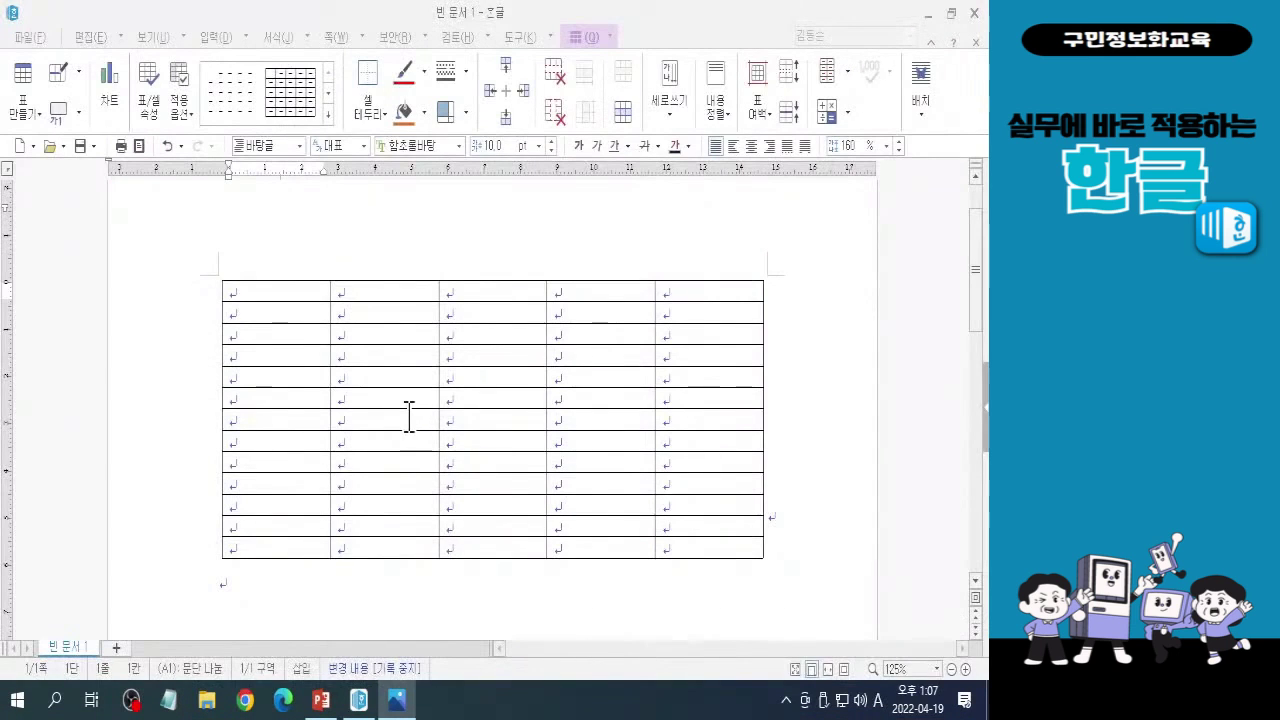
Select every cell of the table and increase all row heights evenly to nearly twice their original height
click(633, 6)
key(F5)
key(F5)
key(F5)
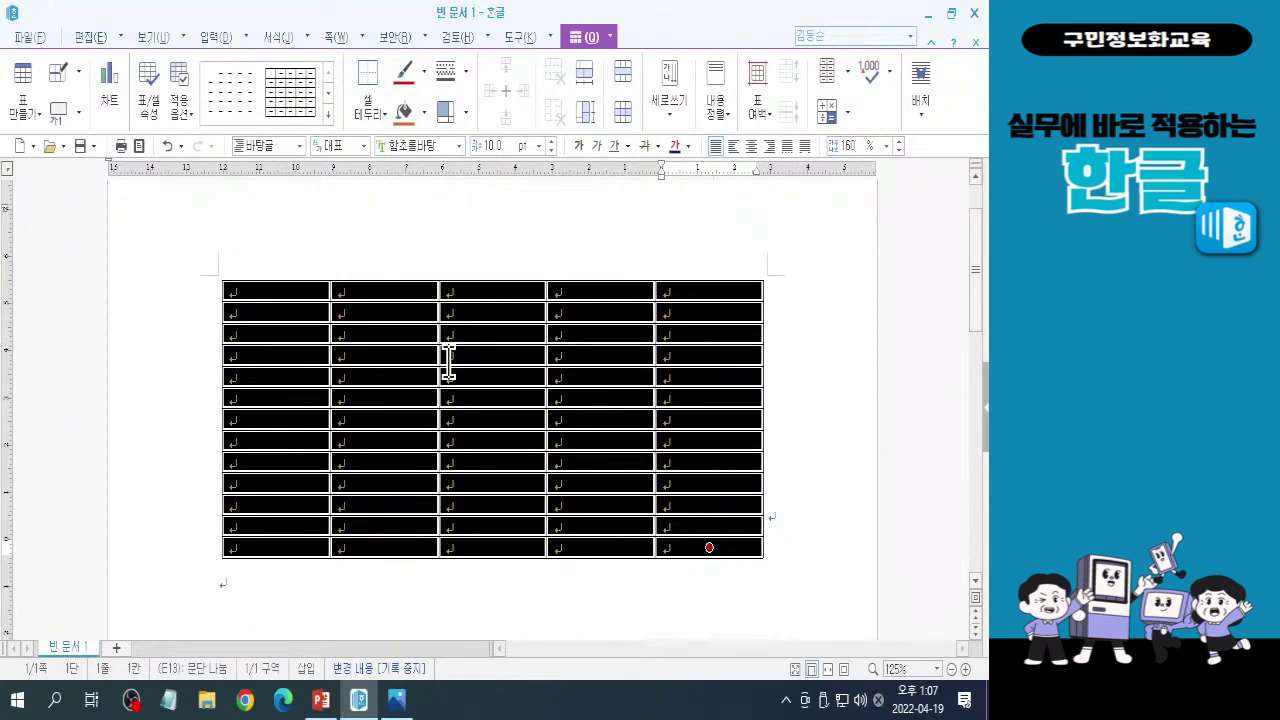
key(ctrl+Down)
key(ctrl+Down)
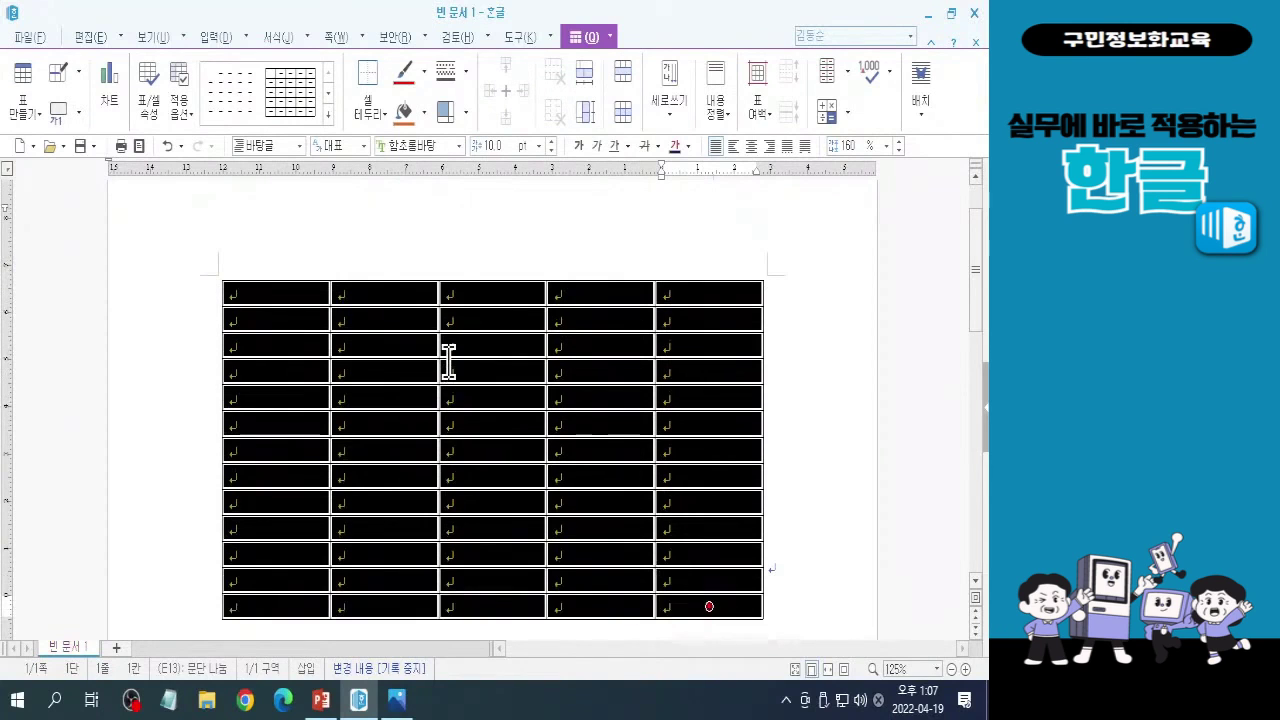
key(ctrl+Down)
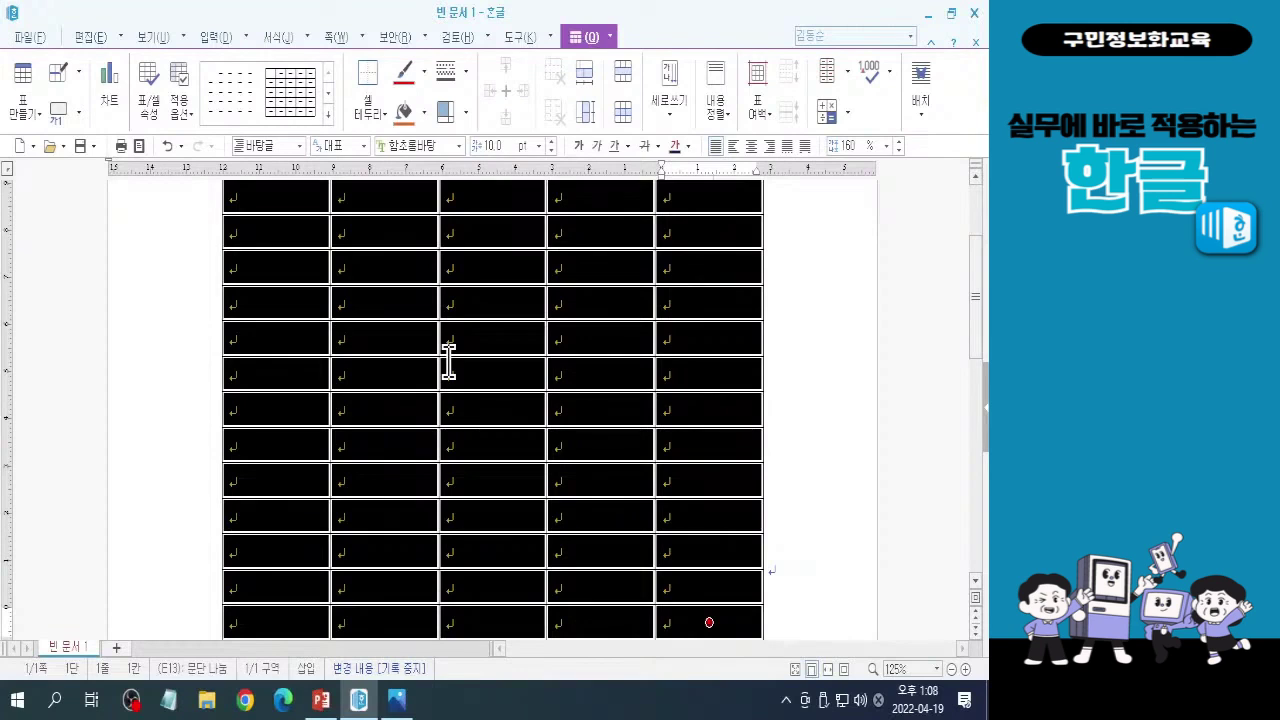
key(ctrl+Down)
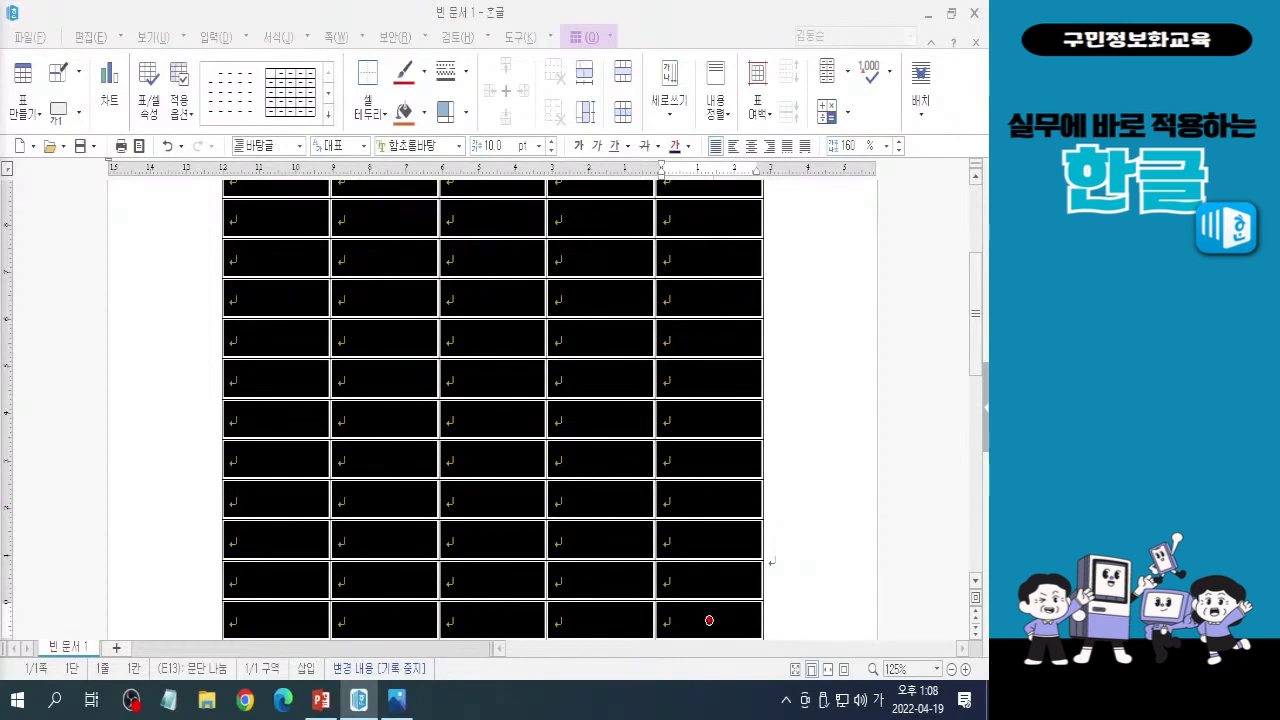
Center the paragraphs horizontally in all selected table cells
key(Hangul)
key(Hangul)
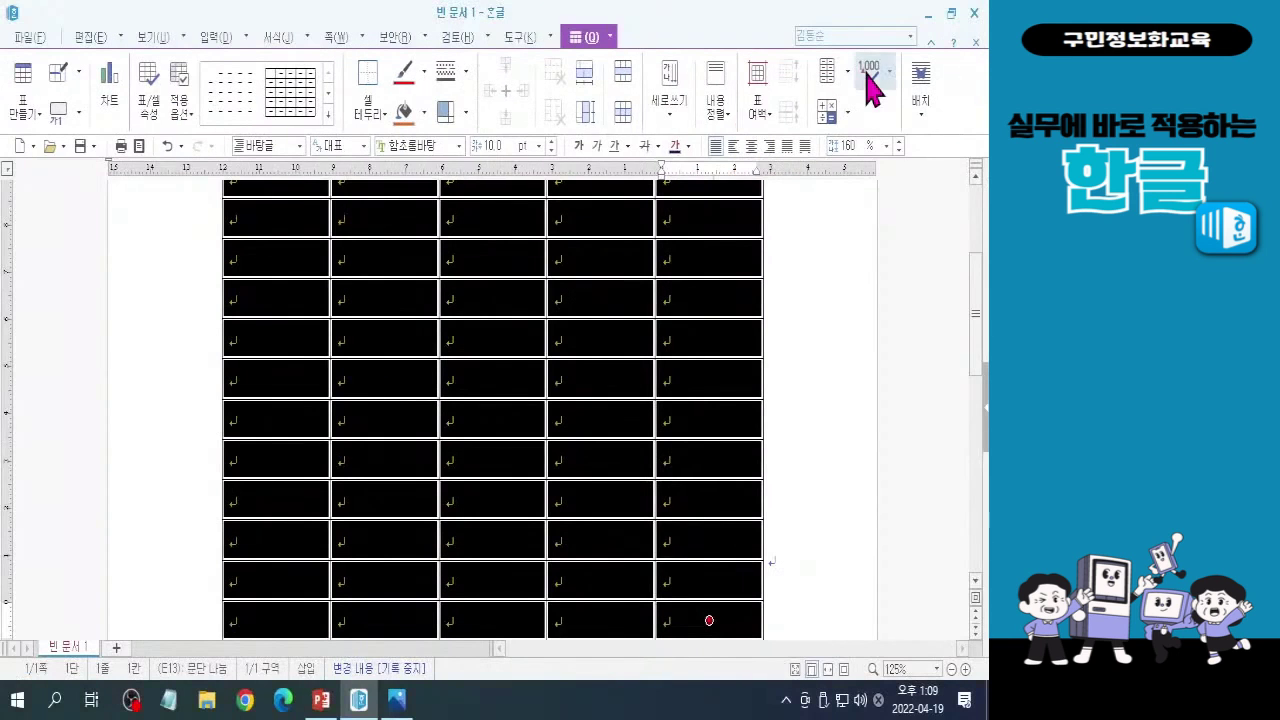
click(751, 146)
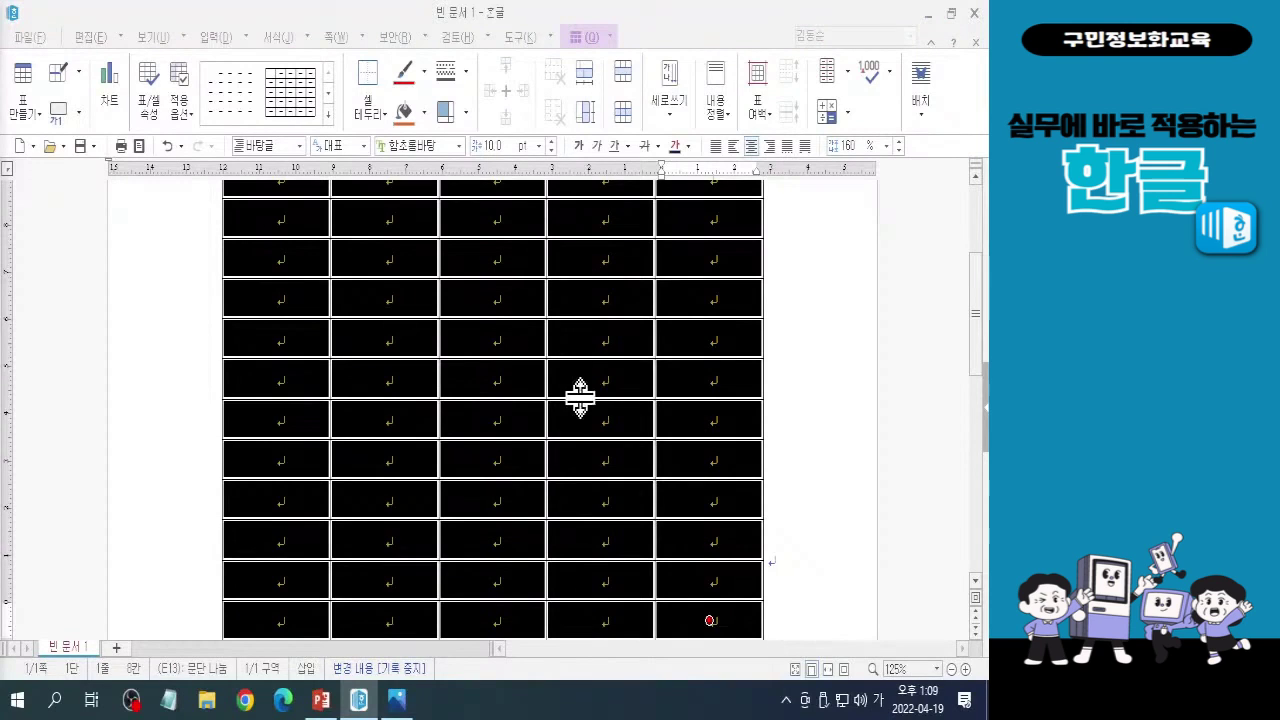
Deselect the table and place the cursor in its first cell, A1
click(834, 338)
click(834, 338)
click(834, 338)
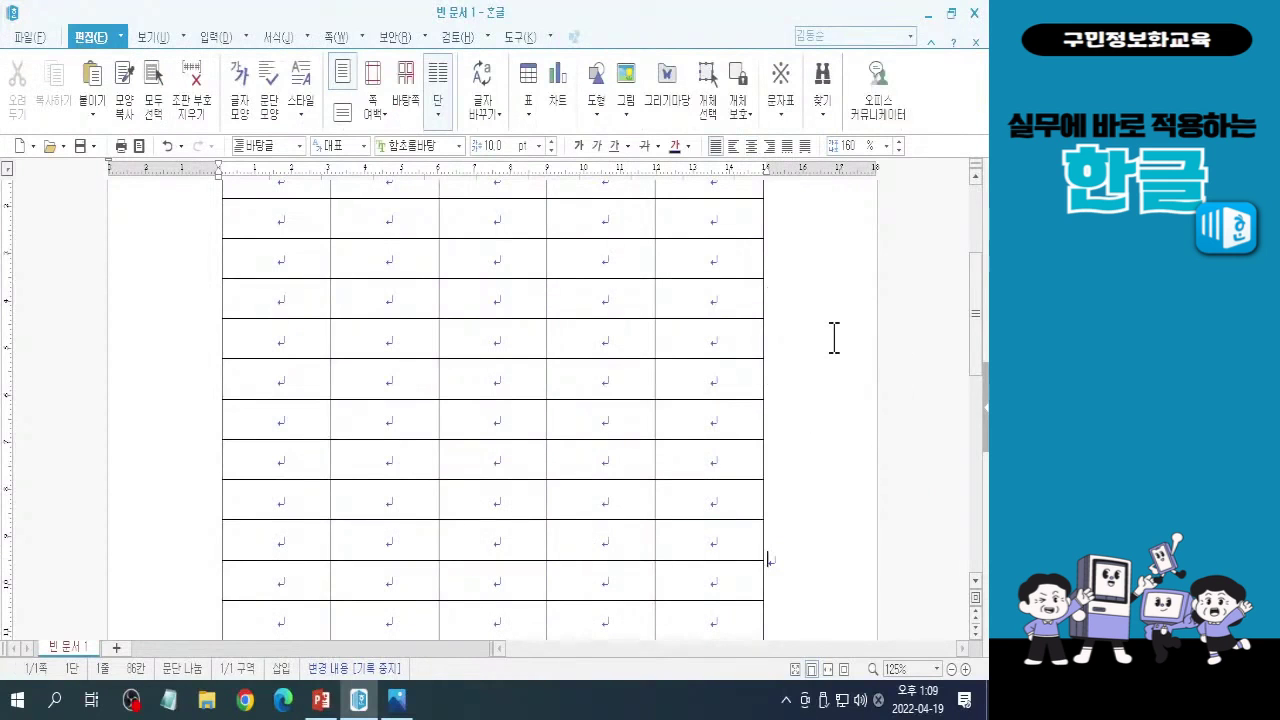
click(834, 338)
click(834, 338)
click(832, 338)
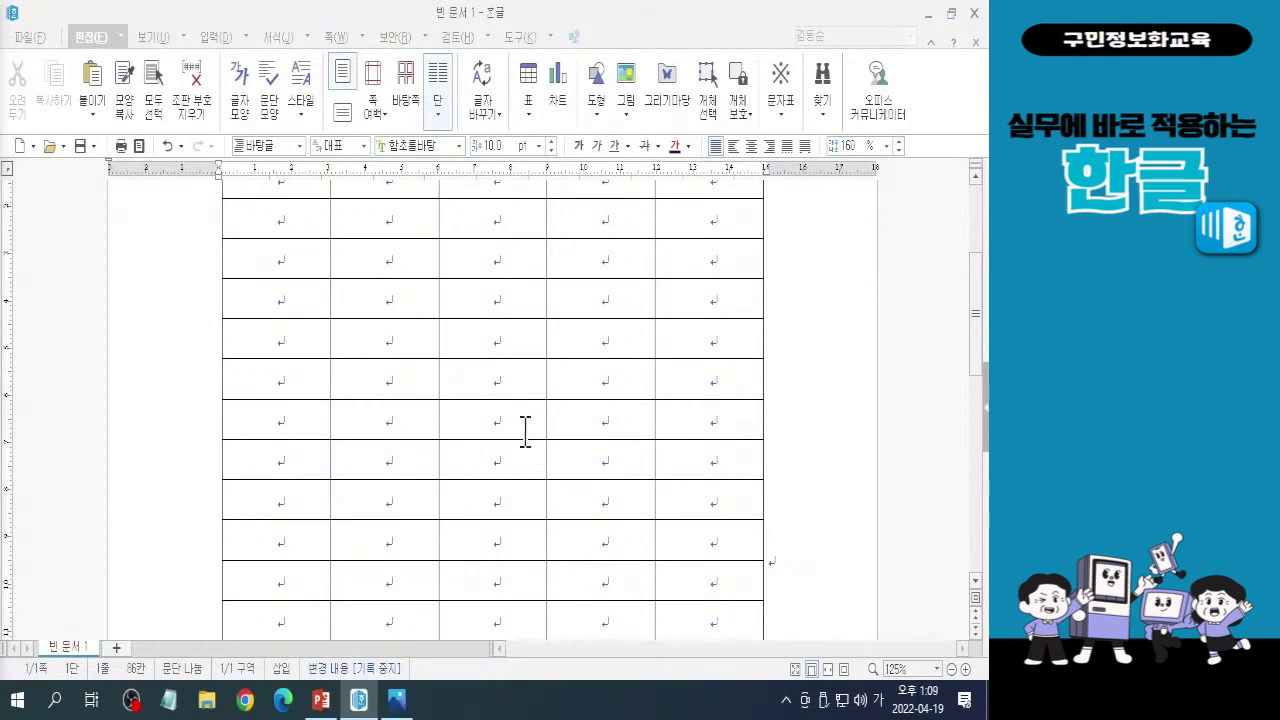
drag(975, 339, 975, 289)
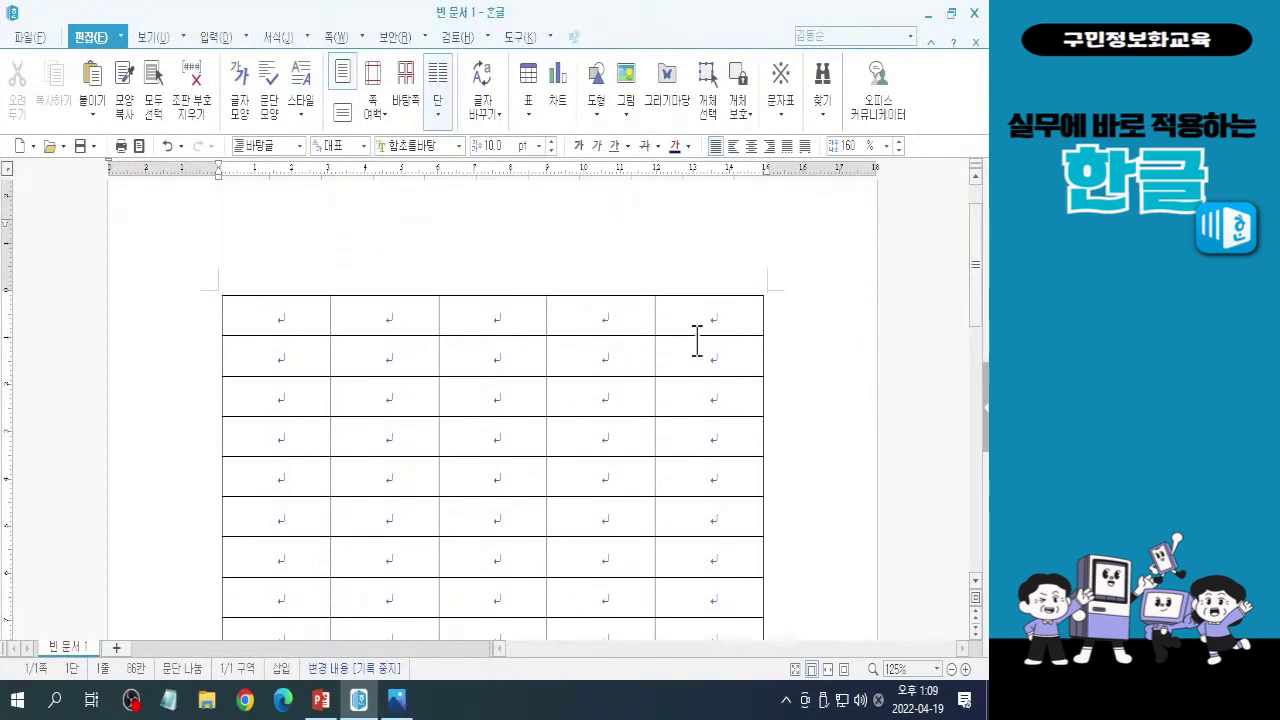
click(283, 320)
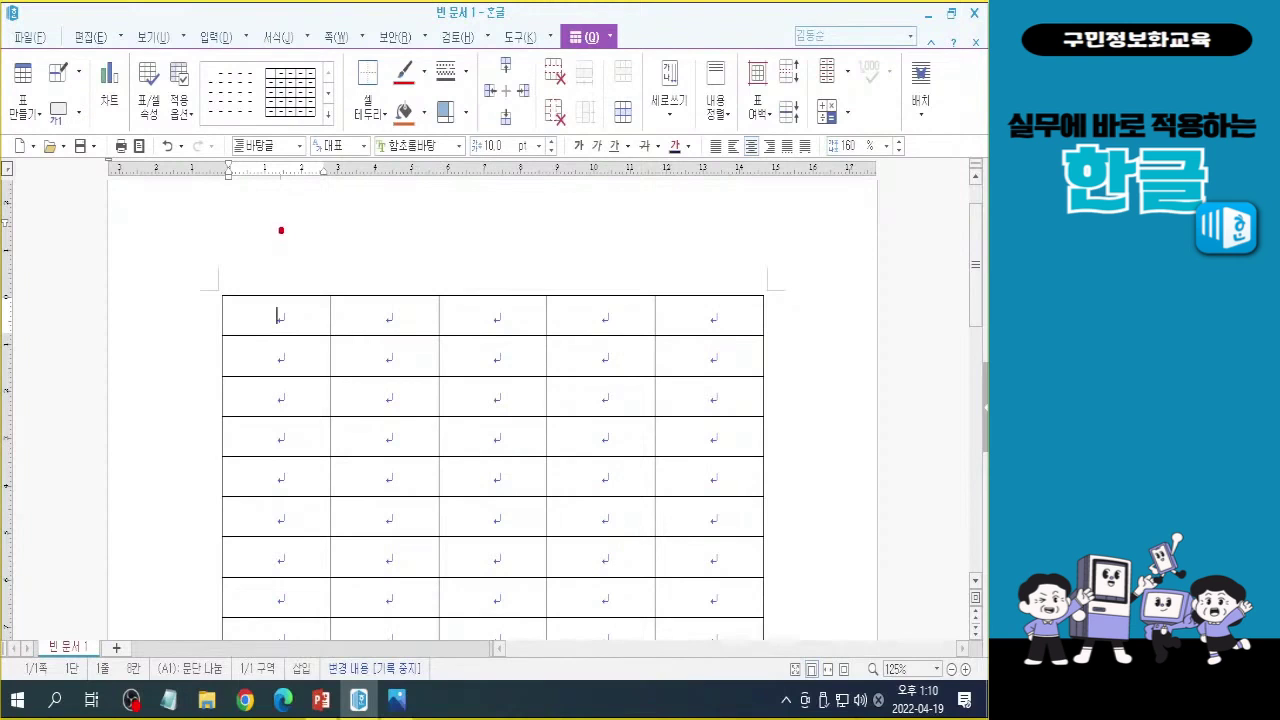
mouse_move(281, 225)
mouse_down()
mouse_move(255, 288)
mouse_move(300, 272)
mouse_move(310, 282)
mouse_move(310, 261)
mouse_up()
mouse_move(376, 224)
mouse_down()
mouse_move(376, 277)
mouse_move(401, 258)
mouse_move(380, 291)
mouse_up()
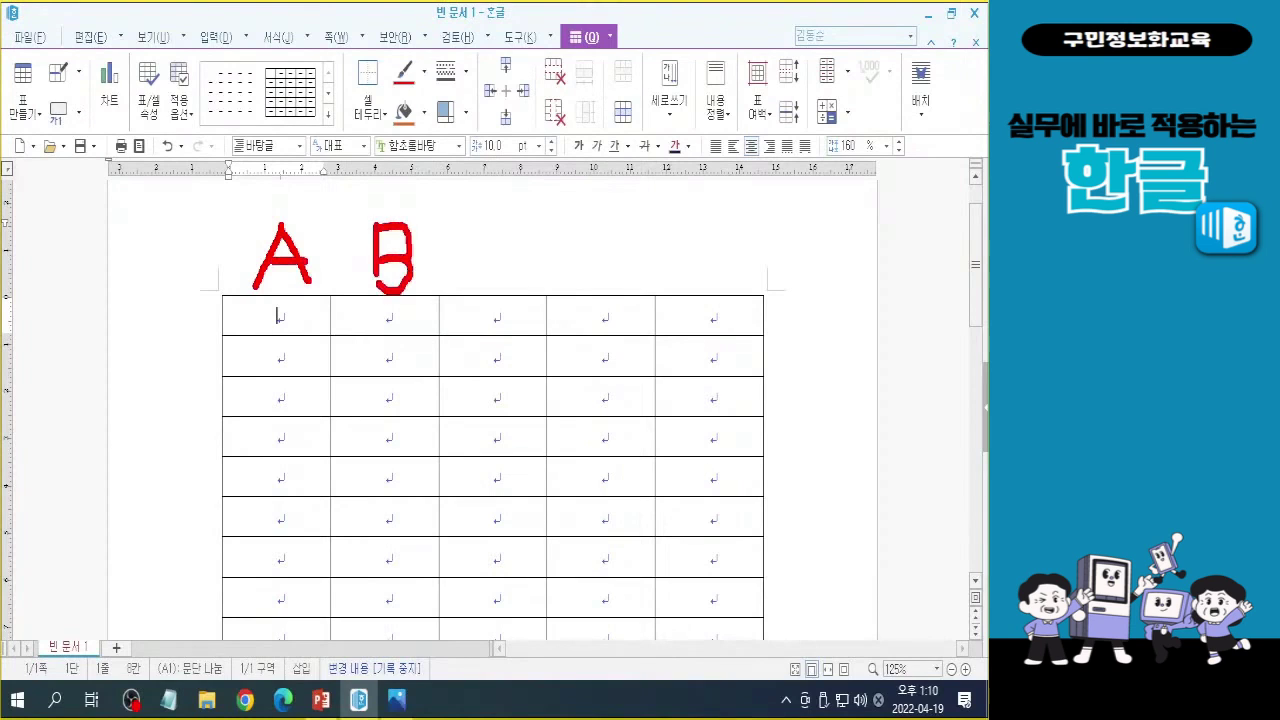
mouse_move(518, 242)
mouse_down()
mouse_move(487, 243)
mouse_move(518, 284)
mouse_up()
drag(601, 231, 609, 293)
drag(605, 230, 603, 293)
drag(681, 240, 718, 237)
mouse_move(688, 264)
mouse_down()
mouse_move(728, 262)
mouse_move(684, 289)
mouse_move(738, 287)
mouse_up()
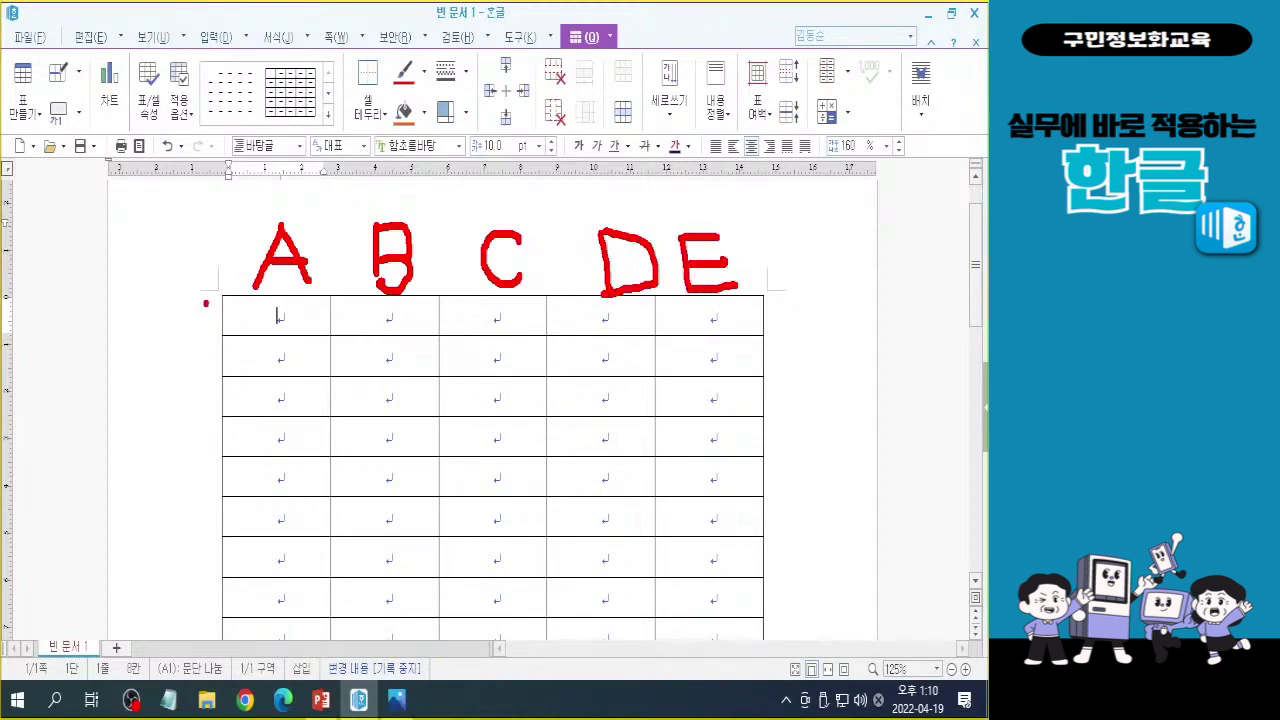
drag(207, 297, 196, 336)
mouse_move(196, 352)
mouse_down()
mouse_move(219, 367)
mouse_move(188, 446)
mouse_move(218, 441)
mouse_up()
mouse_move(212, 428)
mouse_down()
mouse_move(184, 509)
mouse_move(199, 482)
mouse_up()
drag(190, 542, 198, 555)
click(196, 532)
click(200, 576)
click(199, 590)
click(200, 612)
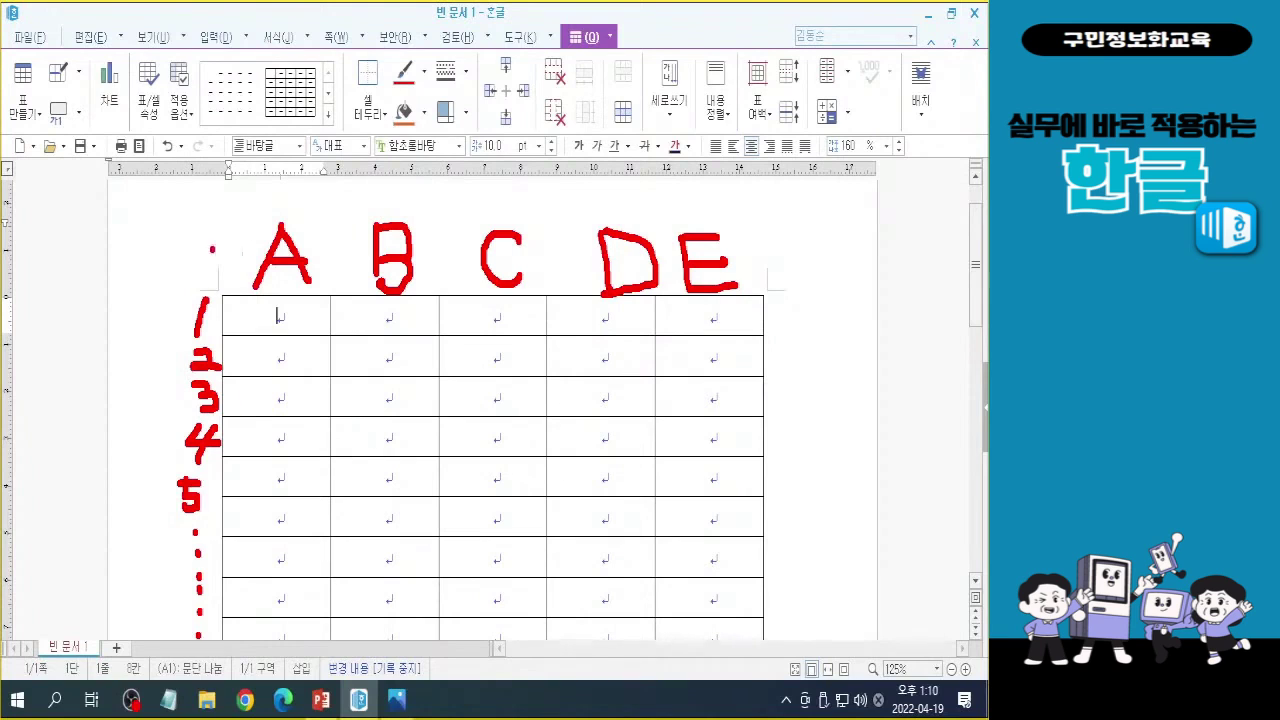
mouse_move(414, 378)
mouse_down()
mouse_move(376, 373)
mouse_move(370, 342)
mouse_move(406, 338)
mouse_move(412, 370)
mouse_up()
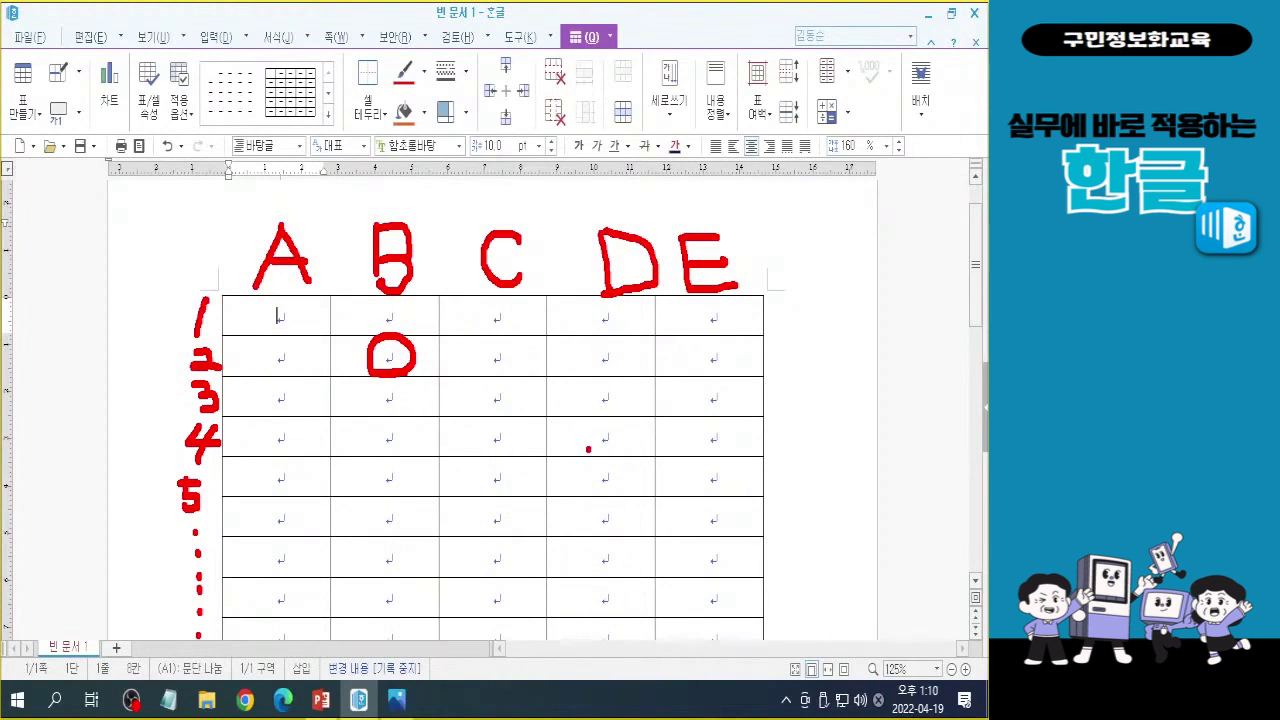
mouse_move(722, 489)
mouse_down()
mouse_move(691, 486)
mouse_move(726, 462)
mouse_move(716, 490)
mouse_up()
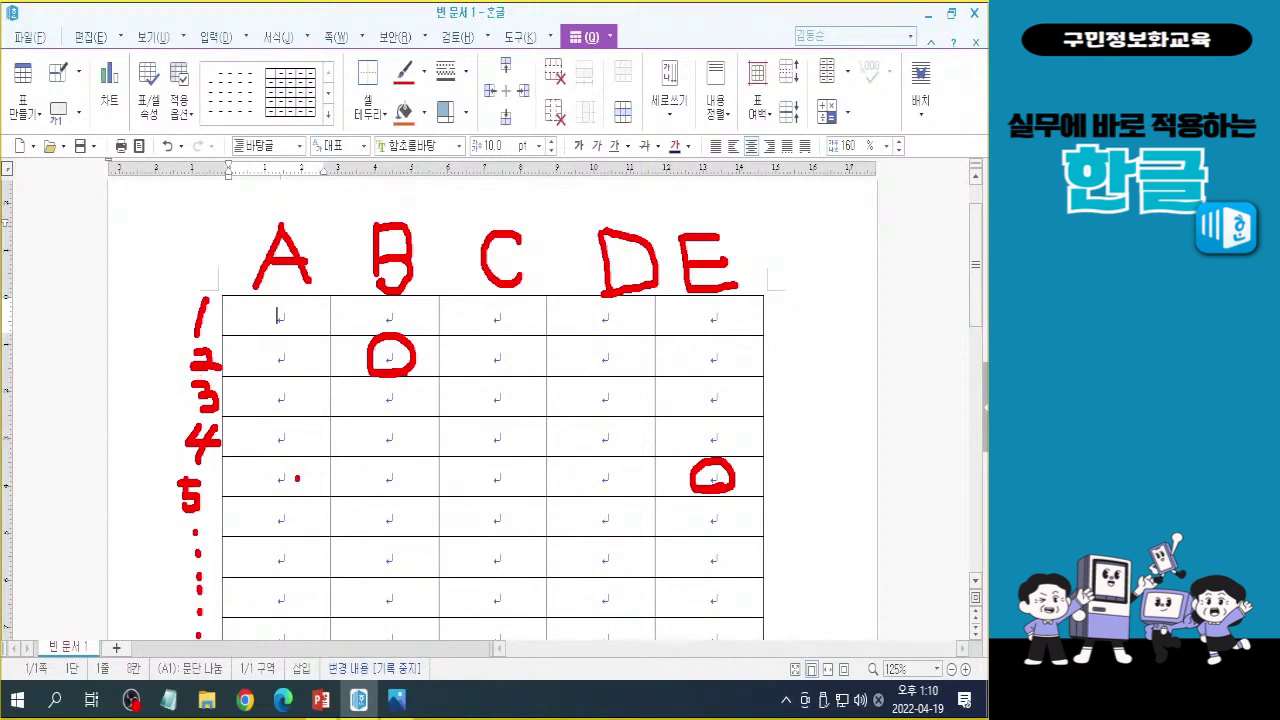
key(Escape)
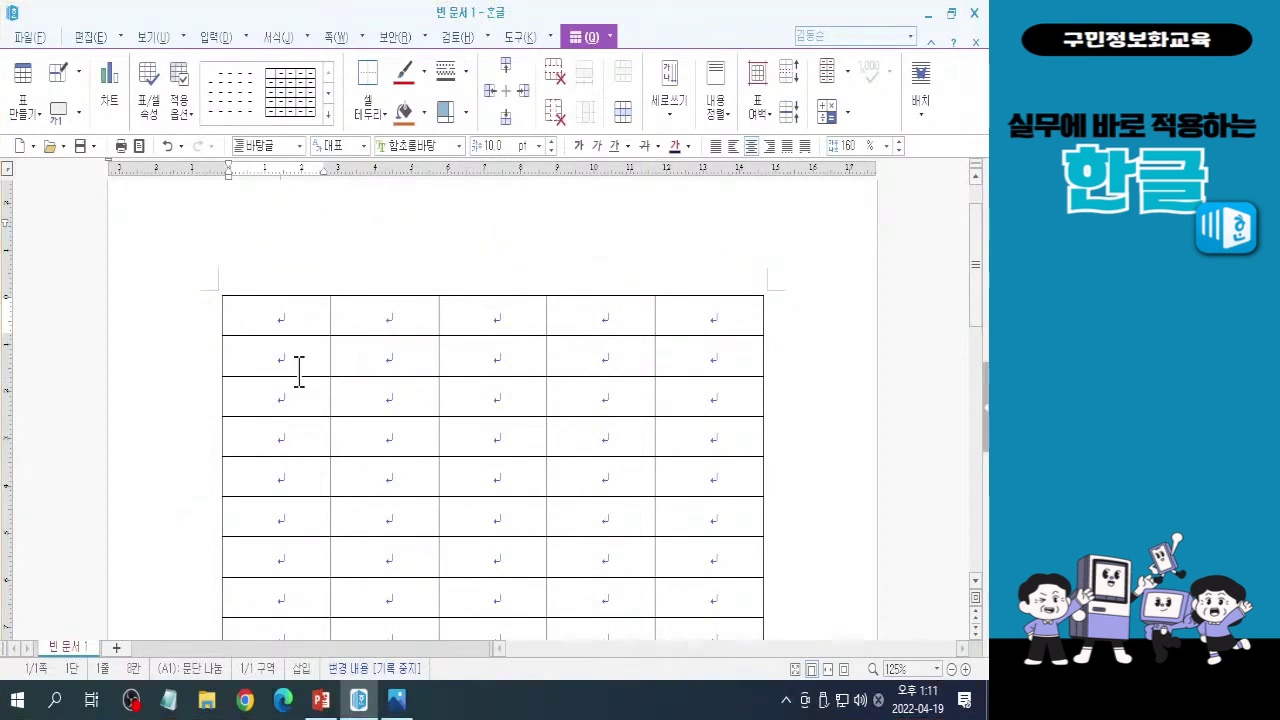
key(ctrl)
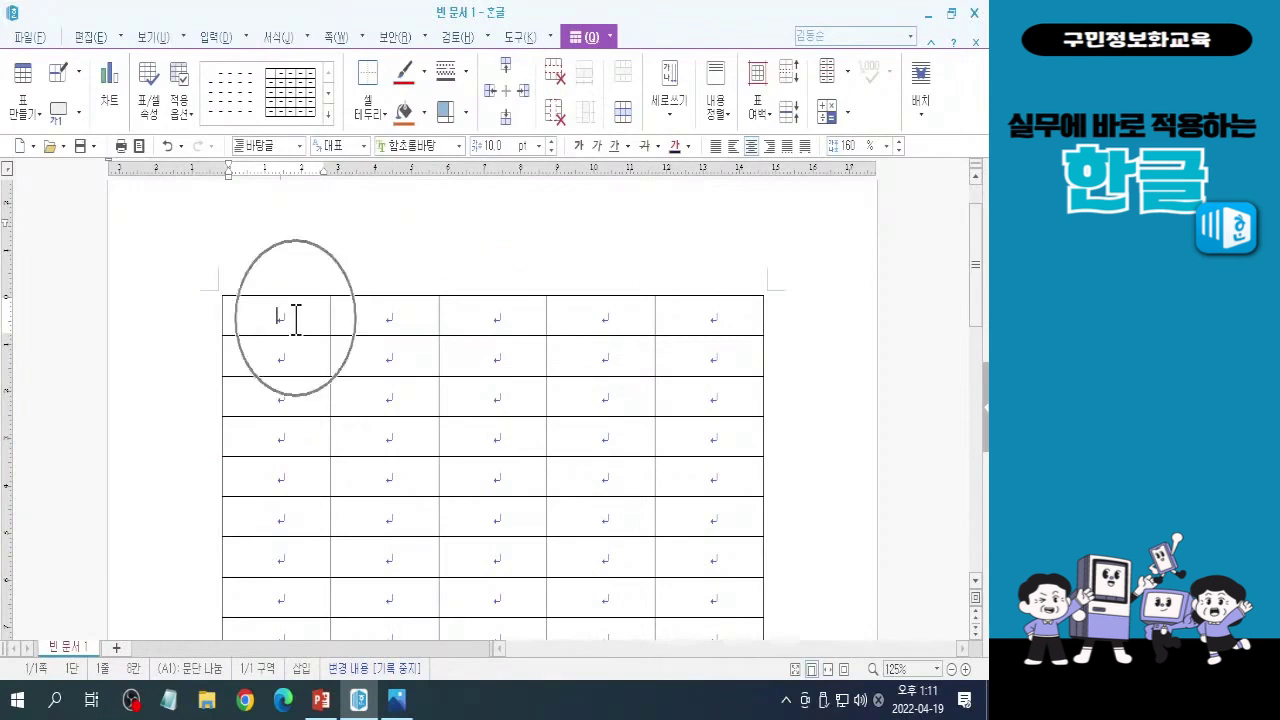
key(ctrl)
key(ctrl)
key(ctrl)
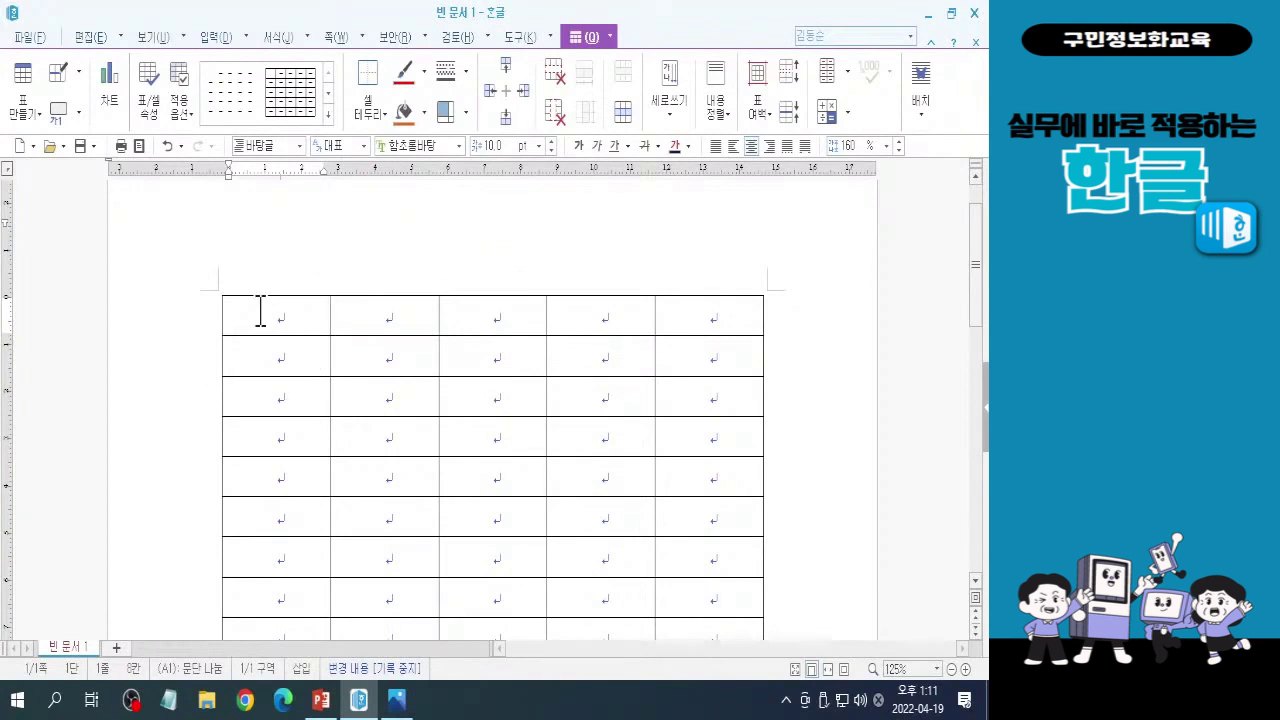
Merge all five cells of the table's first row, A1 to E1, into one cell
key(ctrl)
key(ctrl)
key(ctrl)
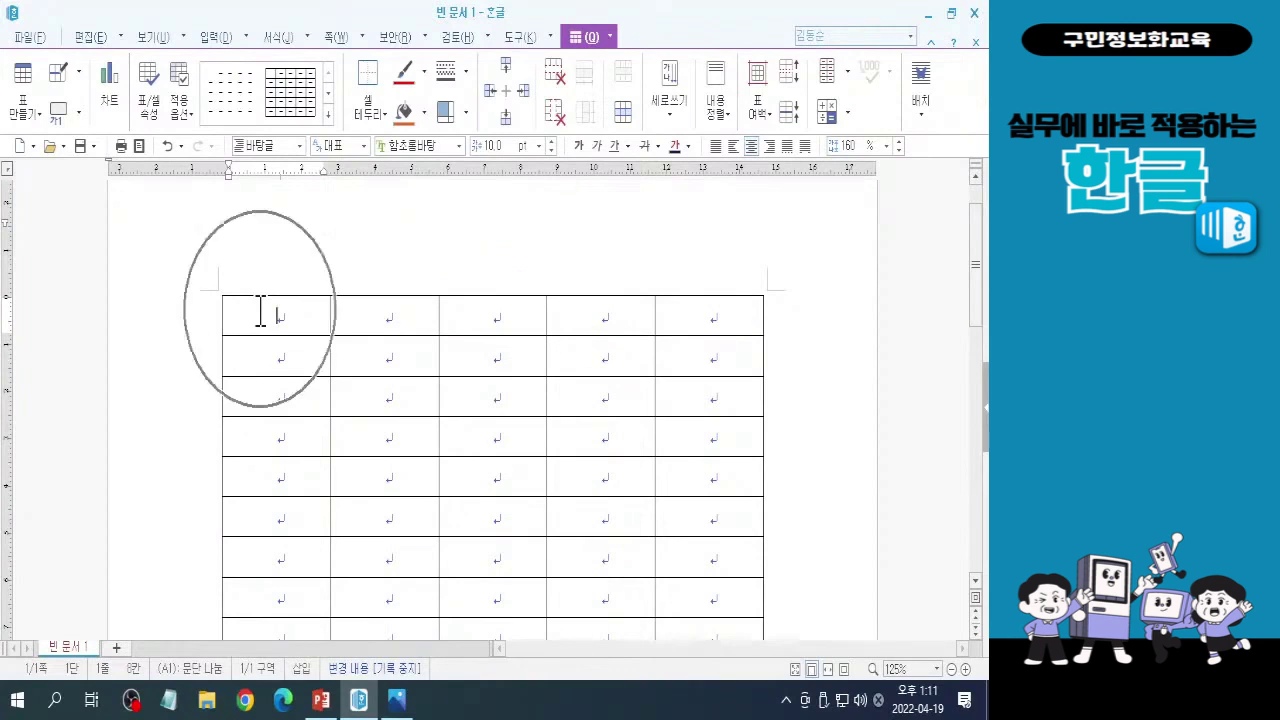
key(ctrl)
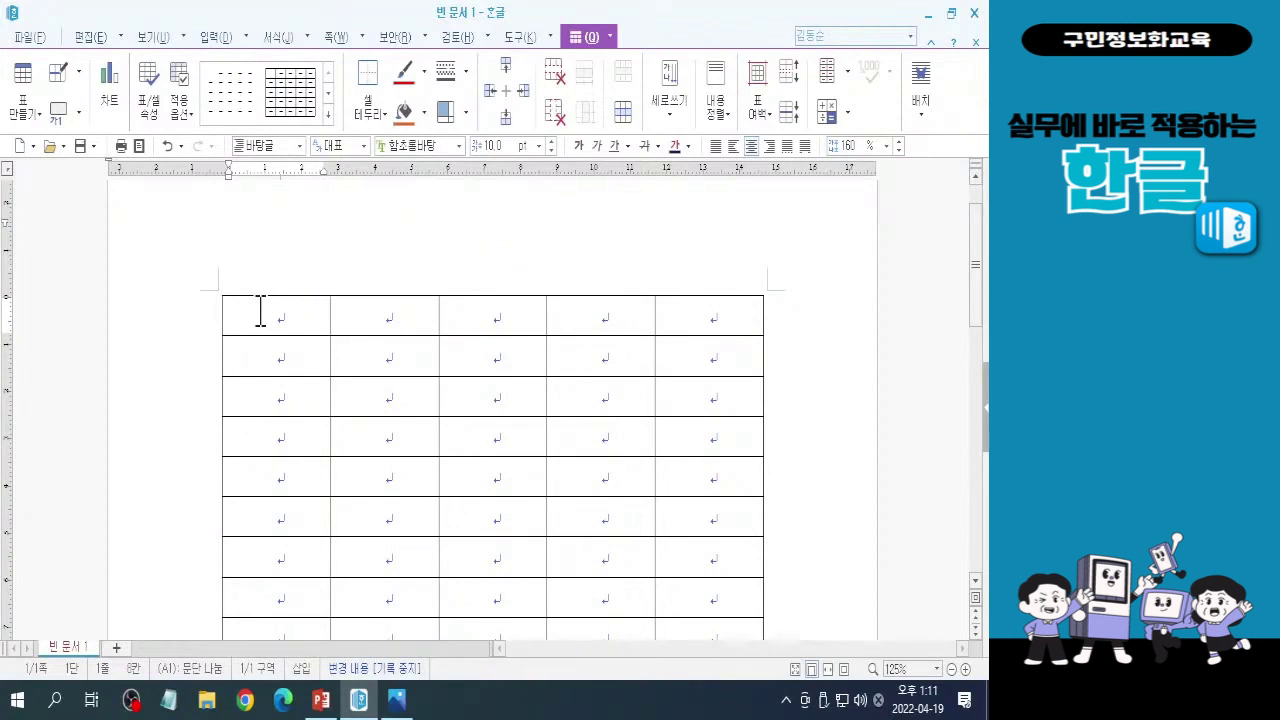
drag(260, 311, 711, 330)
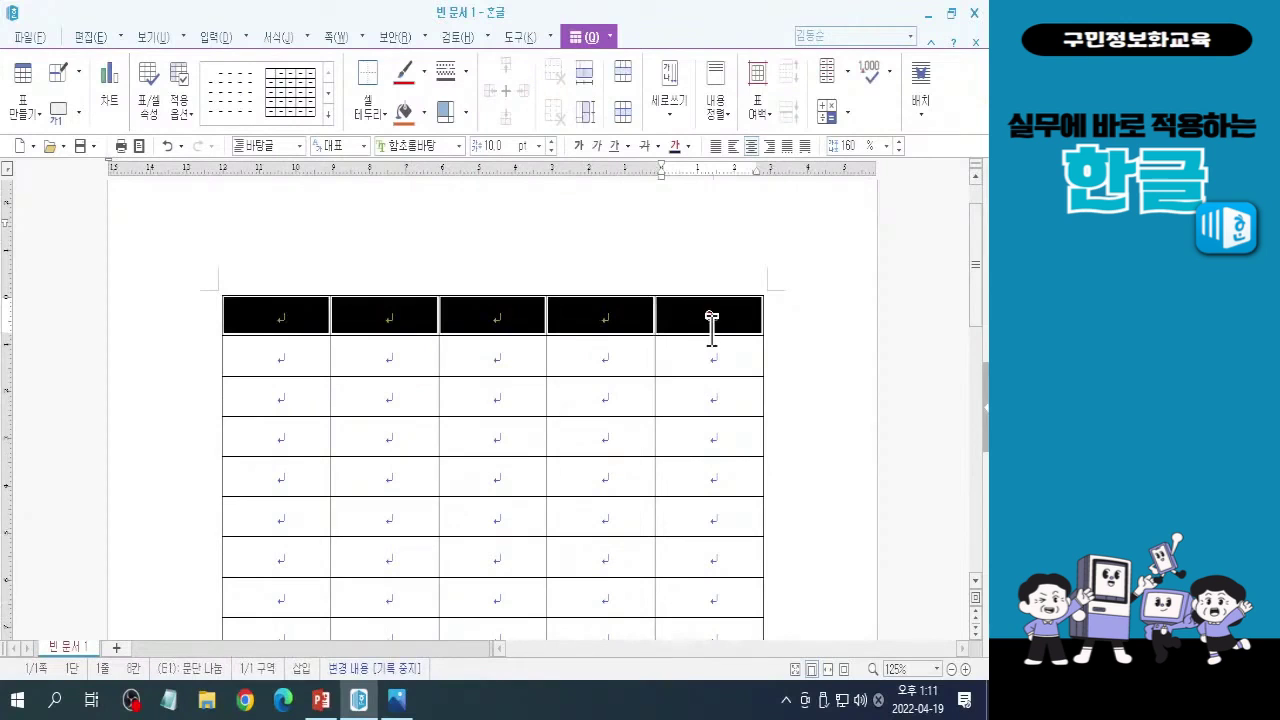
key(ctrl)
key(ctrl)
key(l)
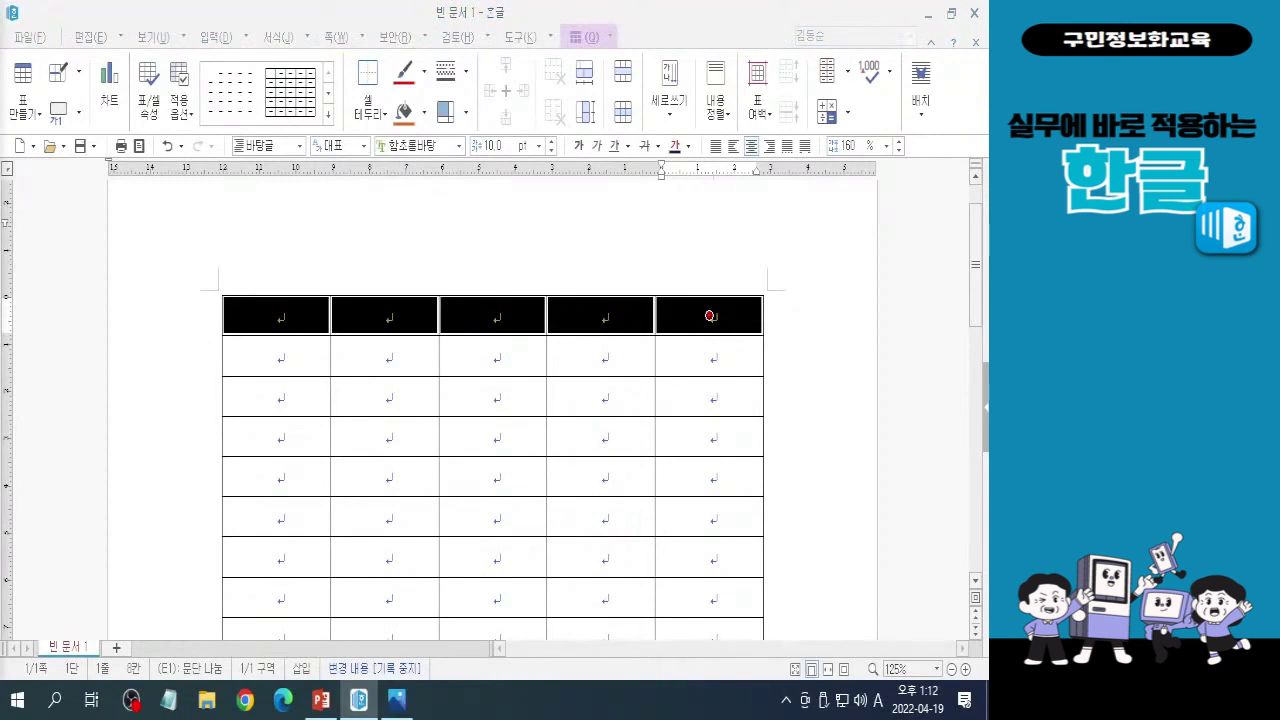
key(Hangul)
click(586, 36)
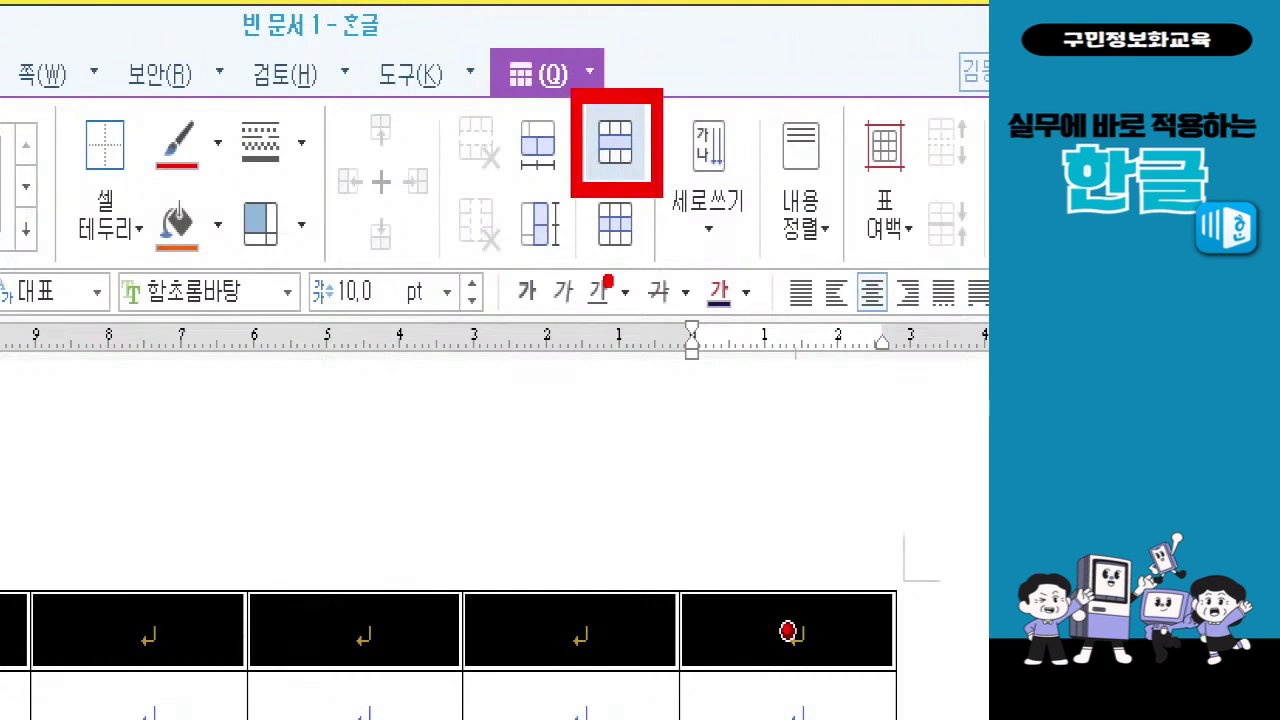
click(615, 145)
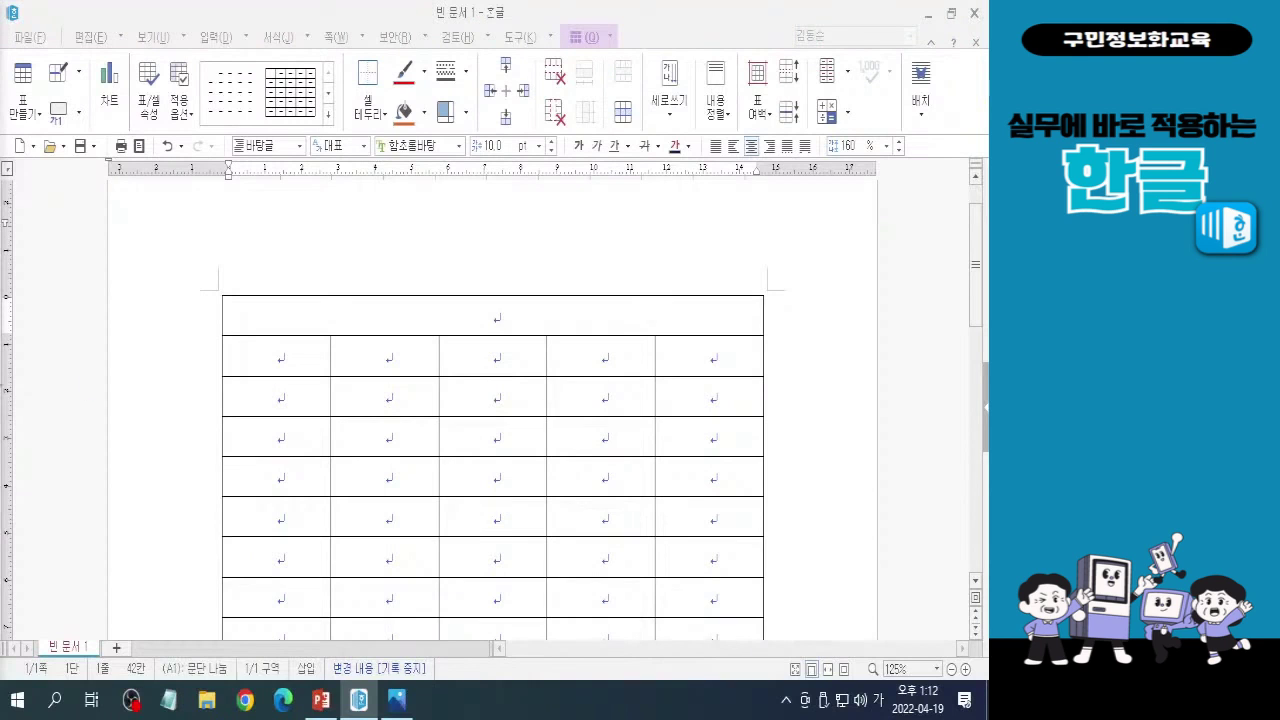
Merge the first two cells of the second row, A2 and B2
click(280, 355)
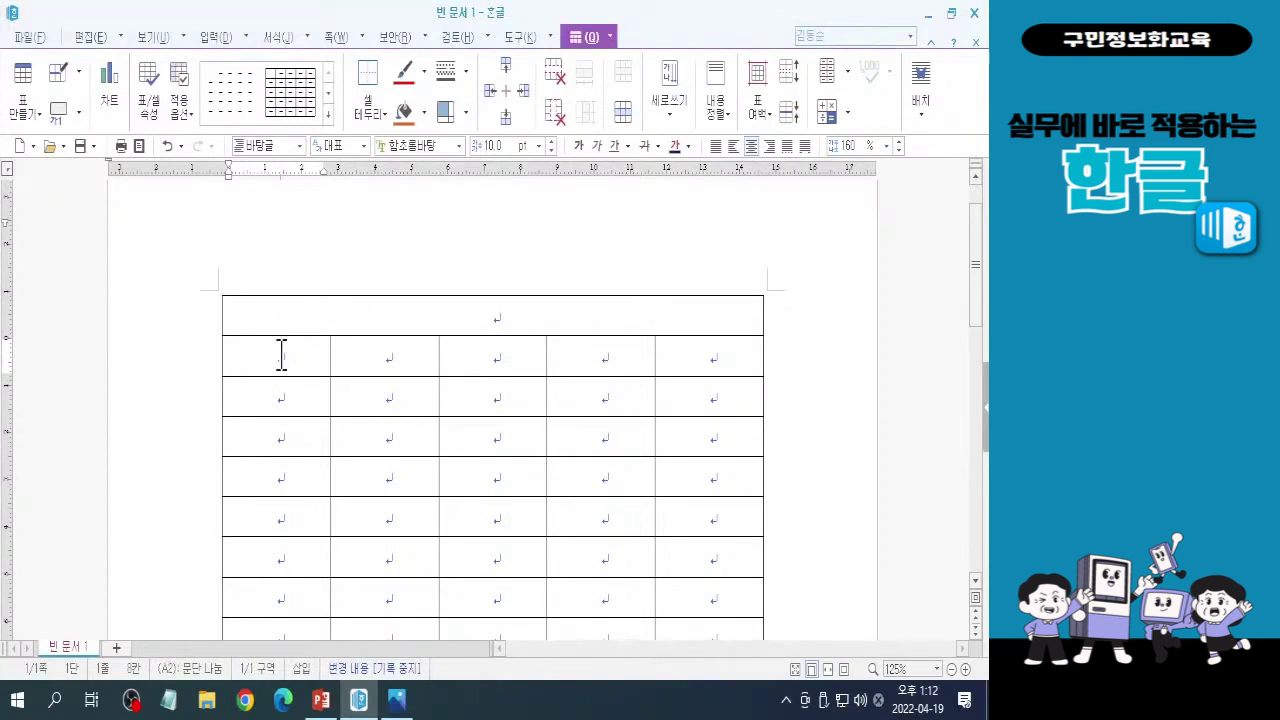
drag(263, 357, 386, 356)
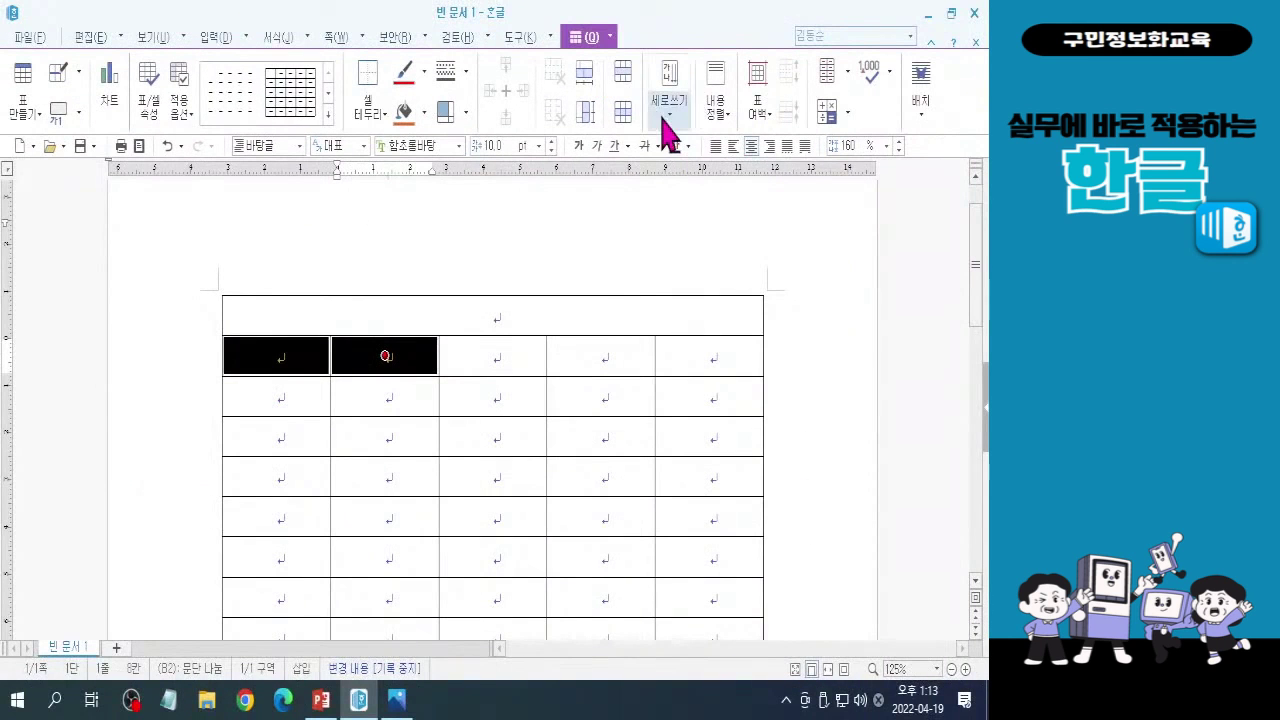
click(624, 80)
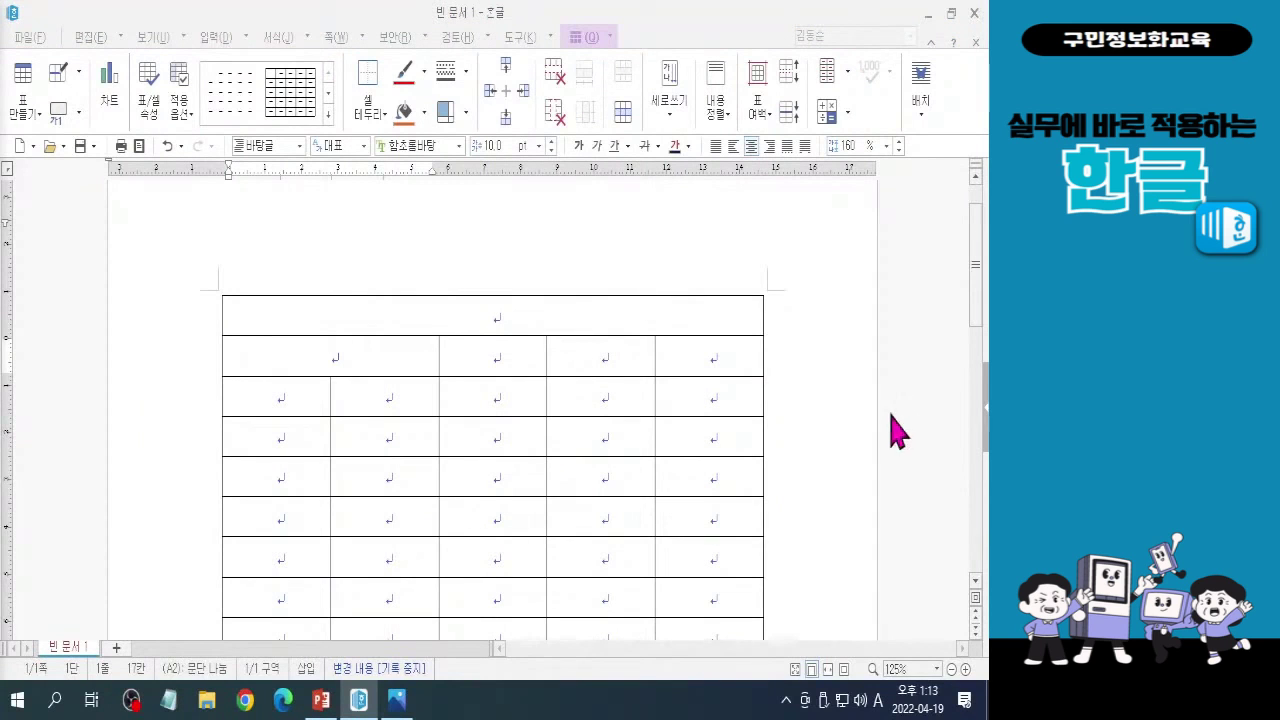
Merge the first two cells of the second-to-last row, A12 and B12
drag(980, 286, 983, 420)
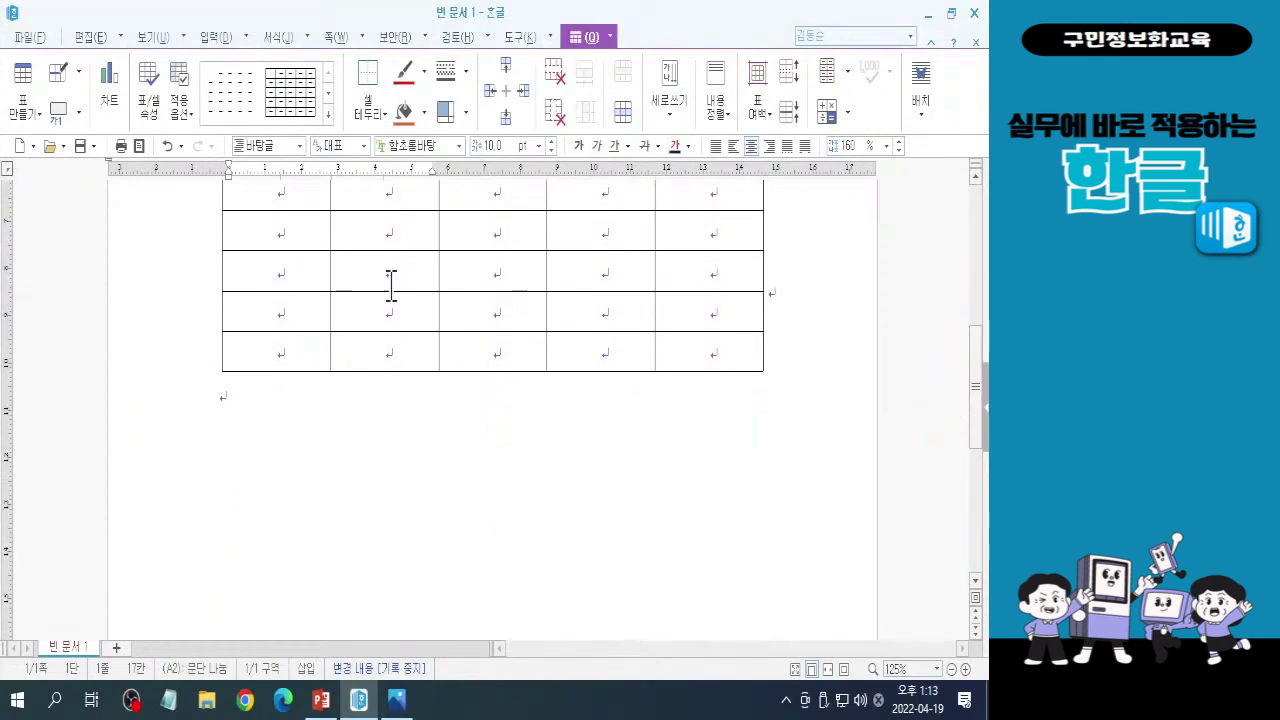
click(281, 350)
click(273, 309)
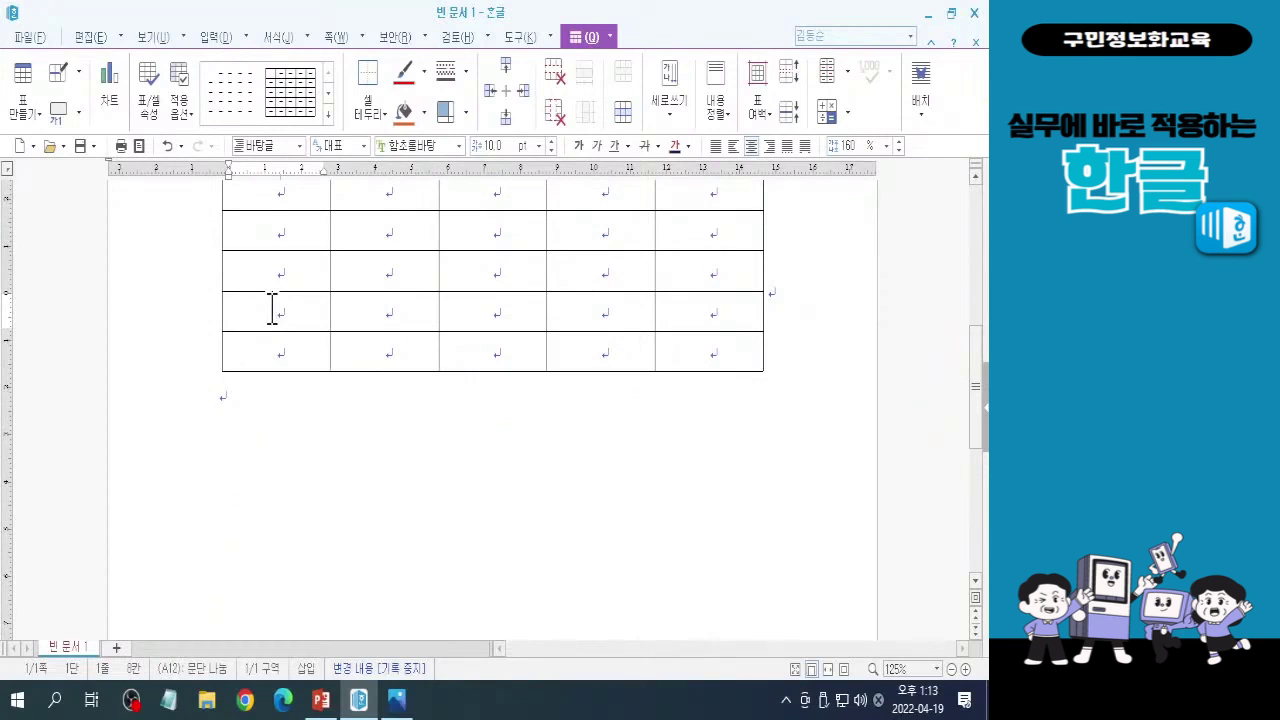
drag(273, 309, 347, 311)
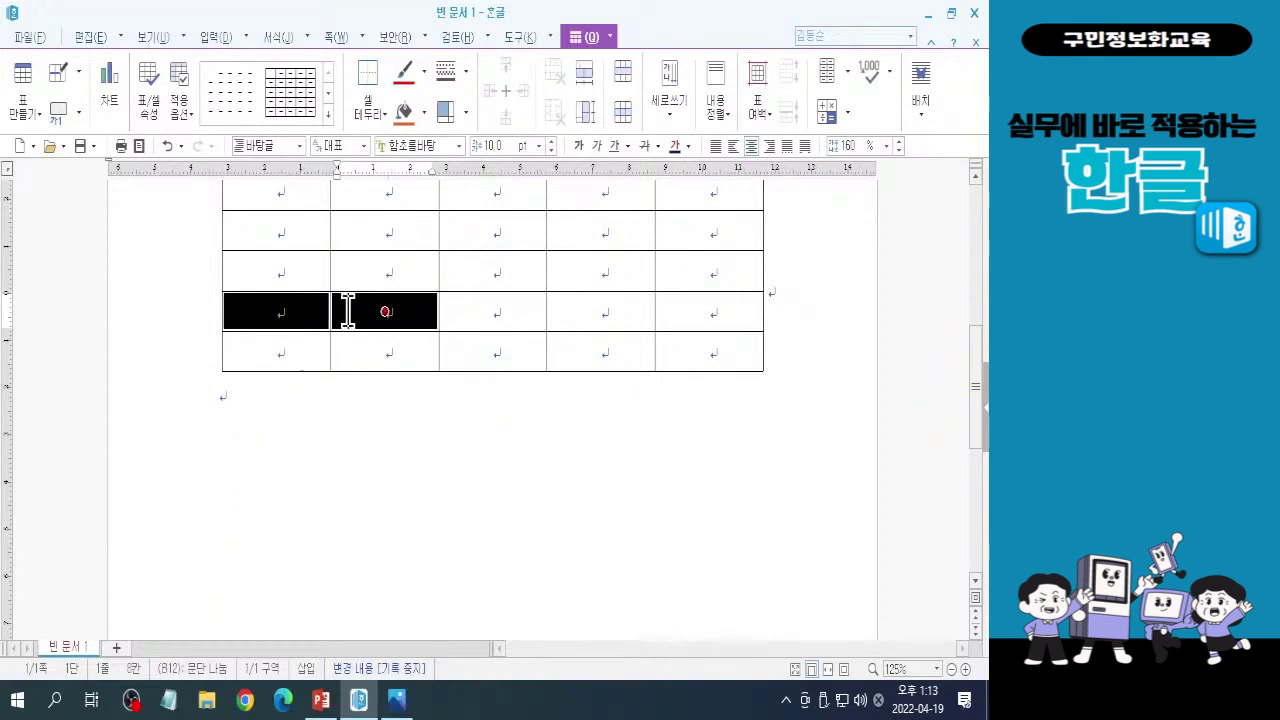
key(ctrl)
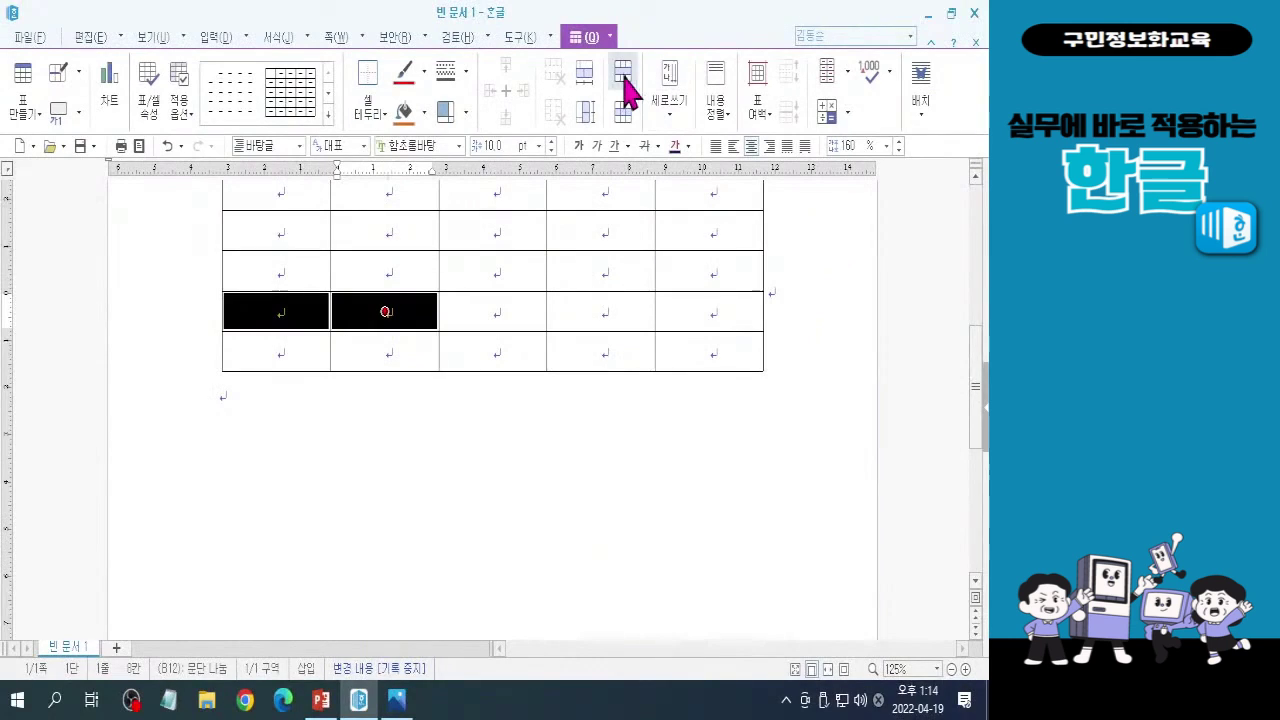
click(856, 48)
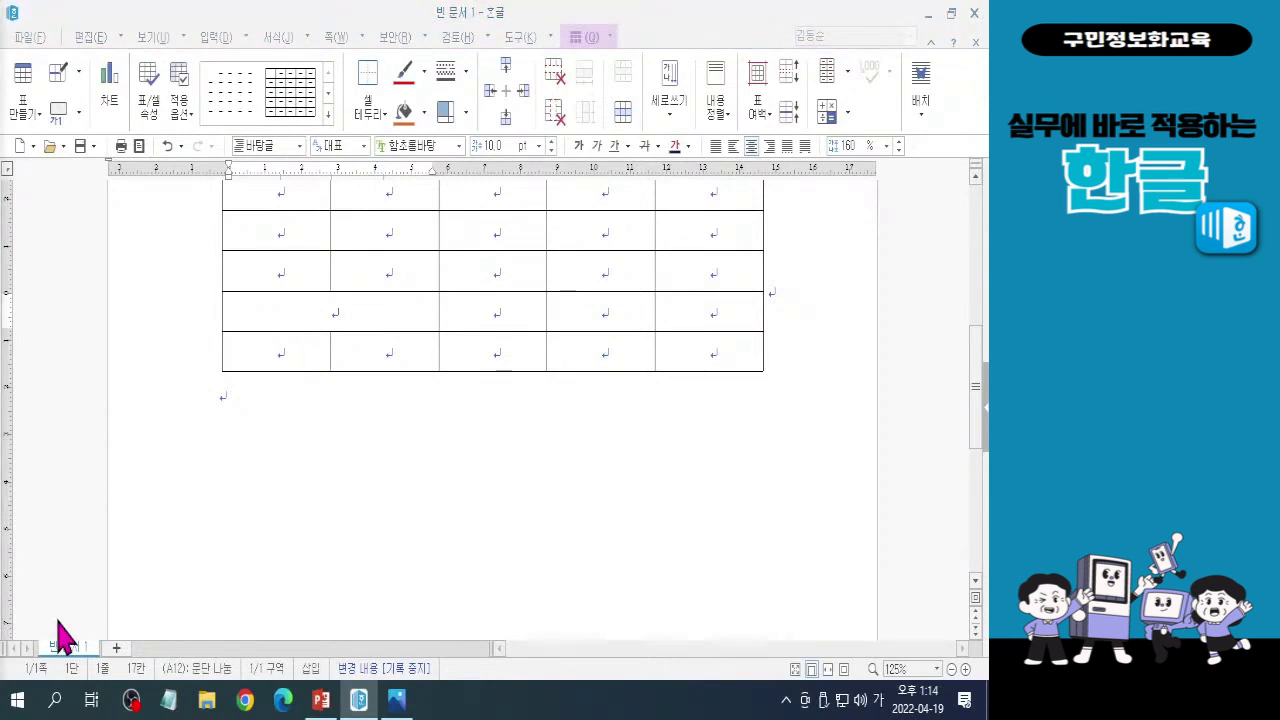
Merge the first four cells of the last row, A13 to D13, into one cell
key(Hangul)
click(351, 314)
click(280, 355)
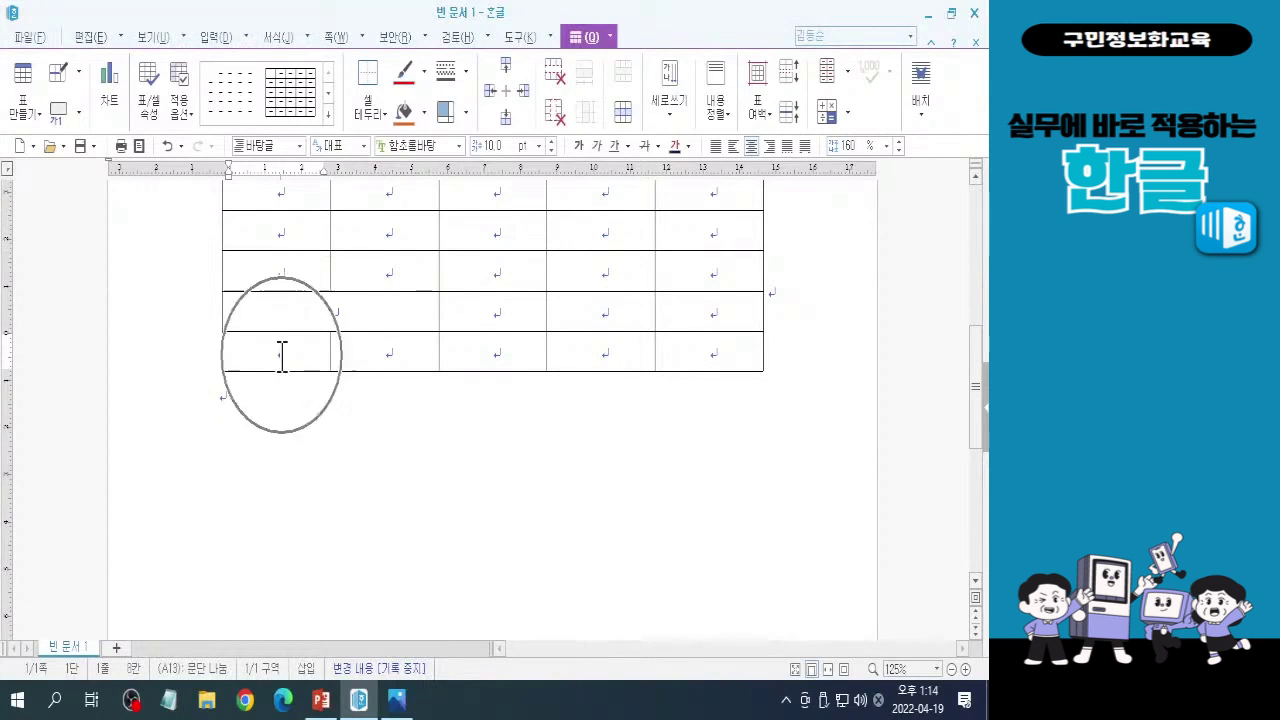
drag(282, 356, 617, 366)
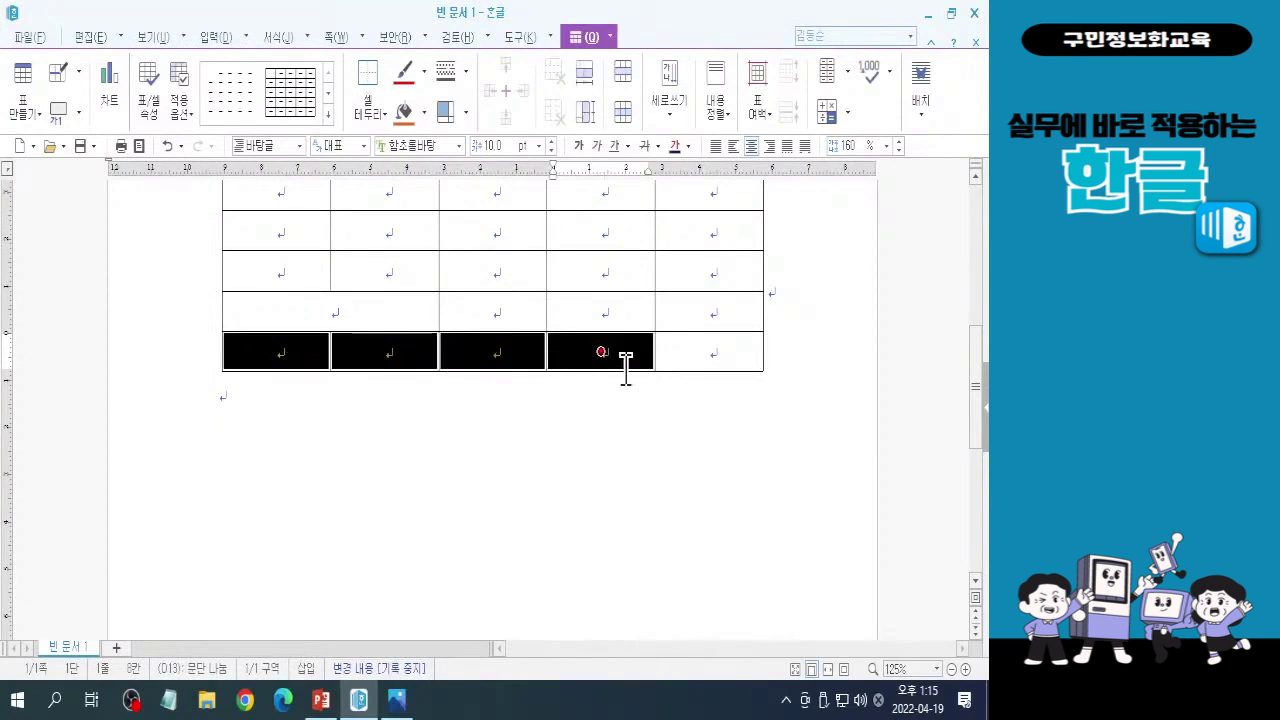
drag(282, 352, 603, 351)
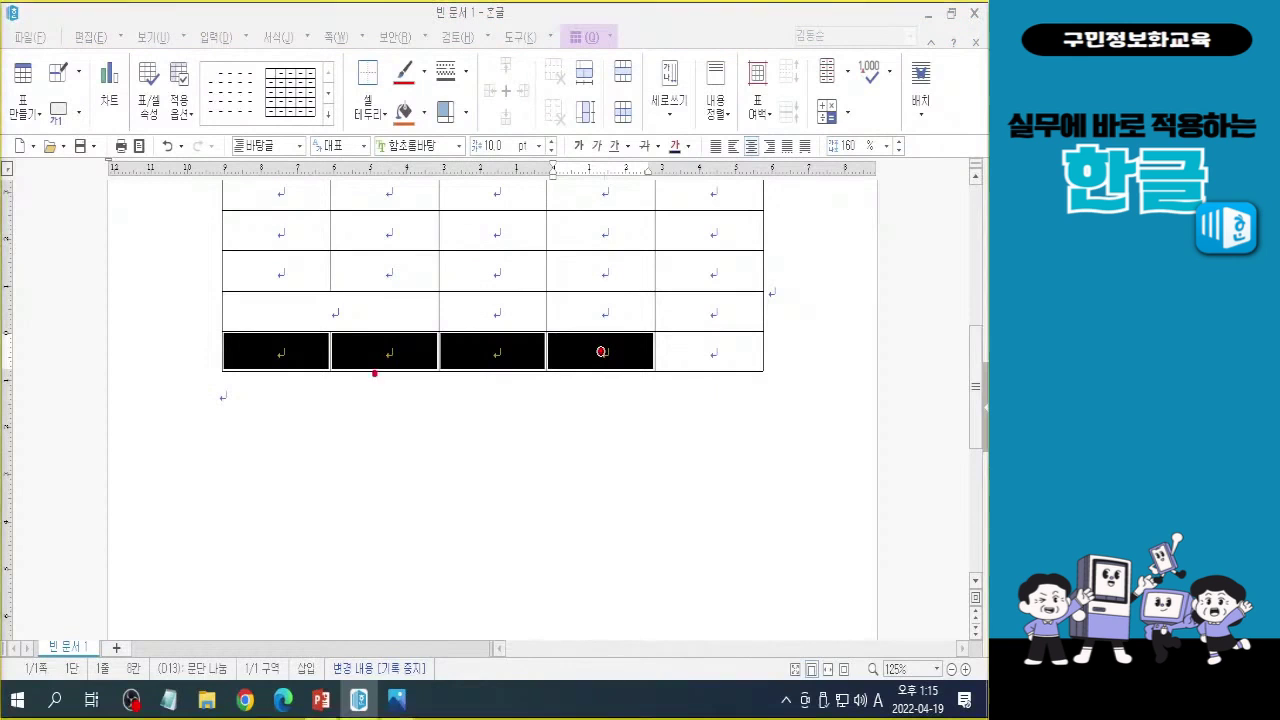
mouse_move(200, 312)
mouse_down()
mouse_move(554, 402)
mouse_move(668, 396)
mouse_up()
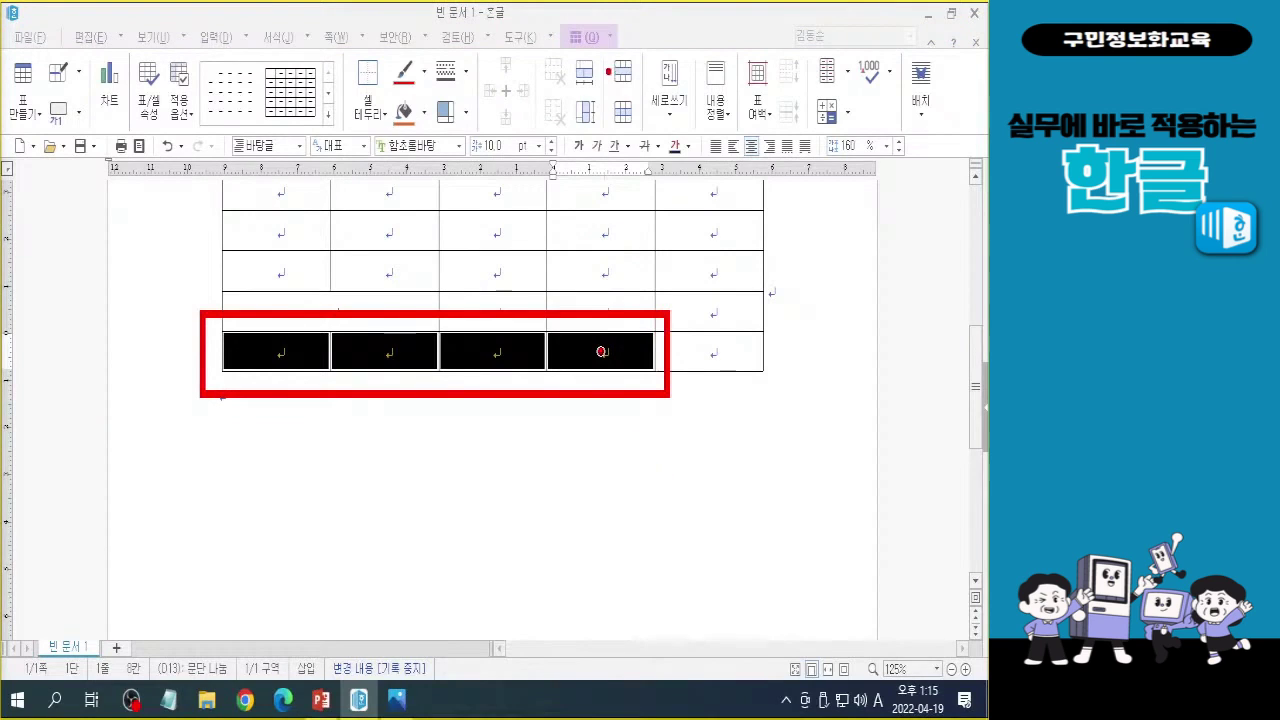
drag(604, 46, 645, 94)
click(638, 263)
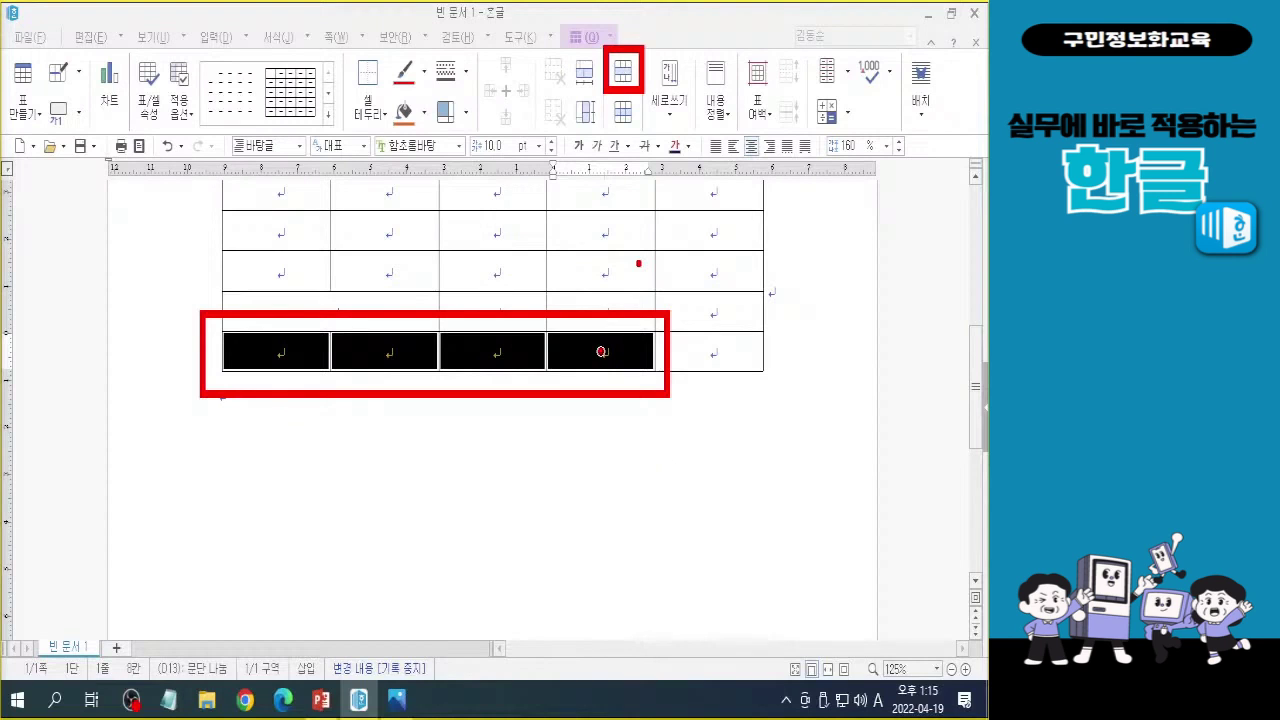
click(624, 74)
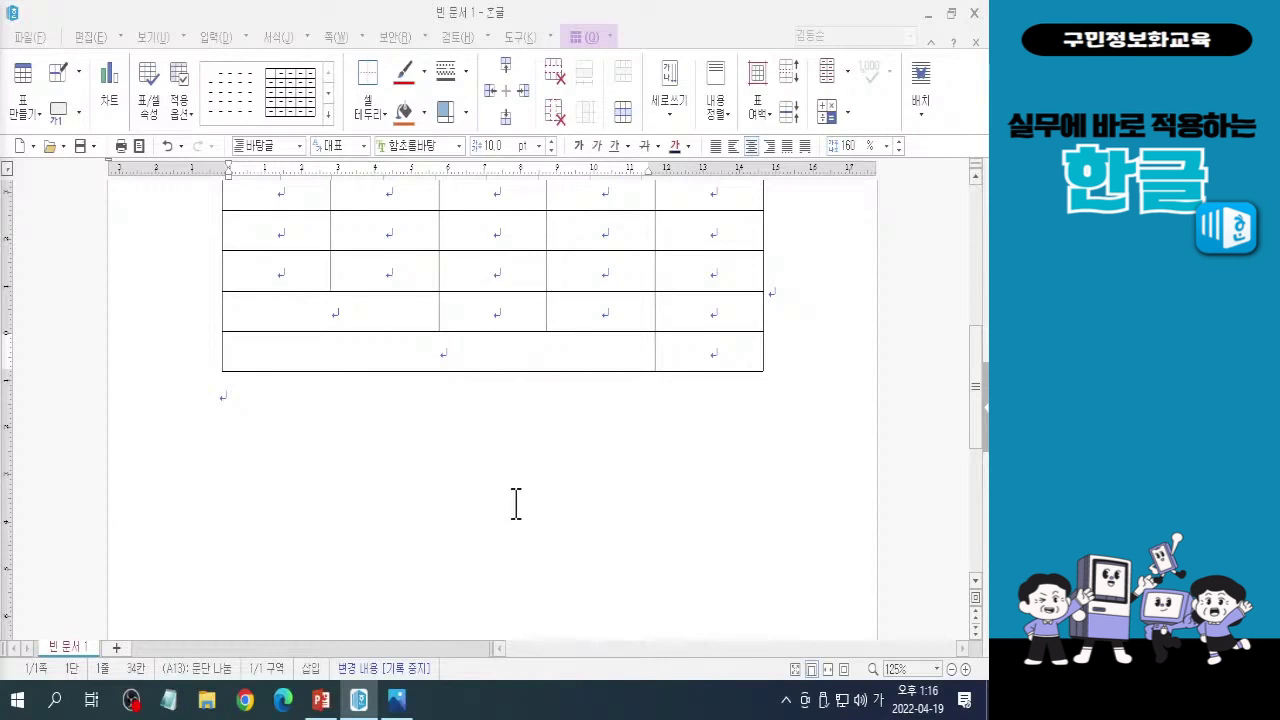
Format all cells of the table with a 12 pt font size and bold text
scroll(516, 503, up, 5)
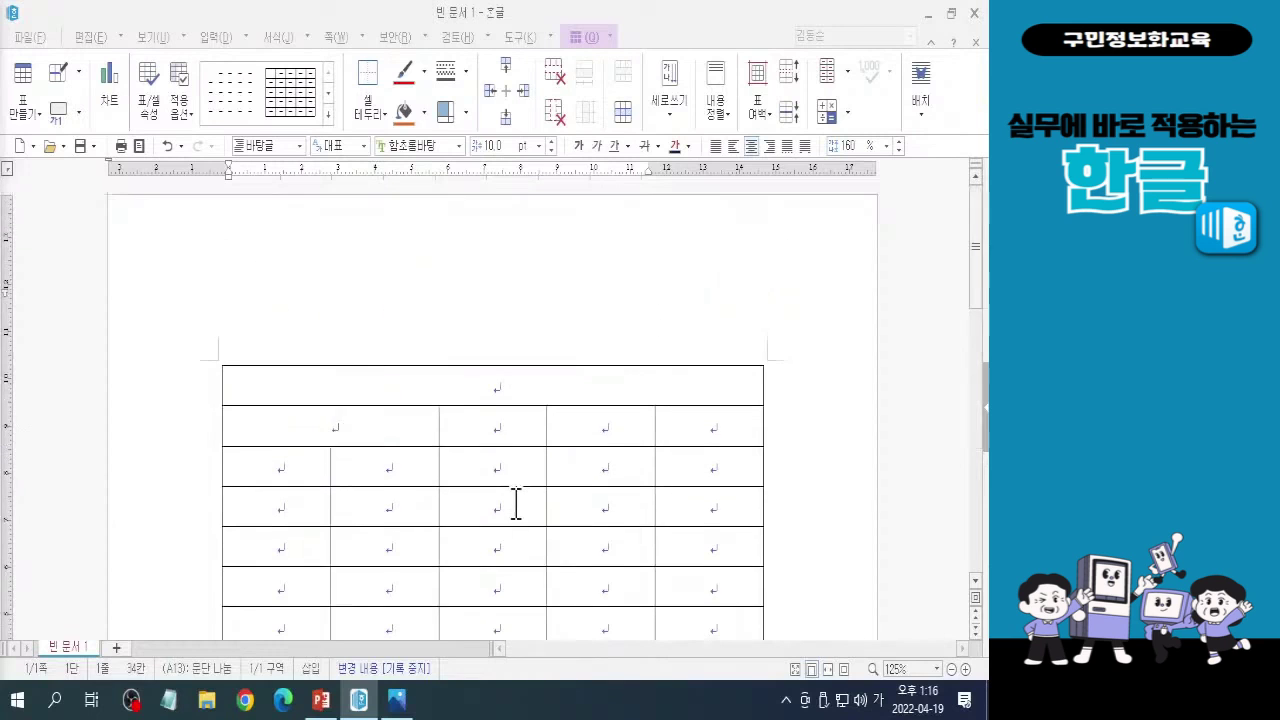
scroll(516, 503, down, 3)
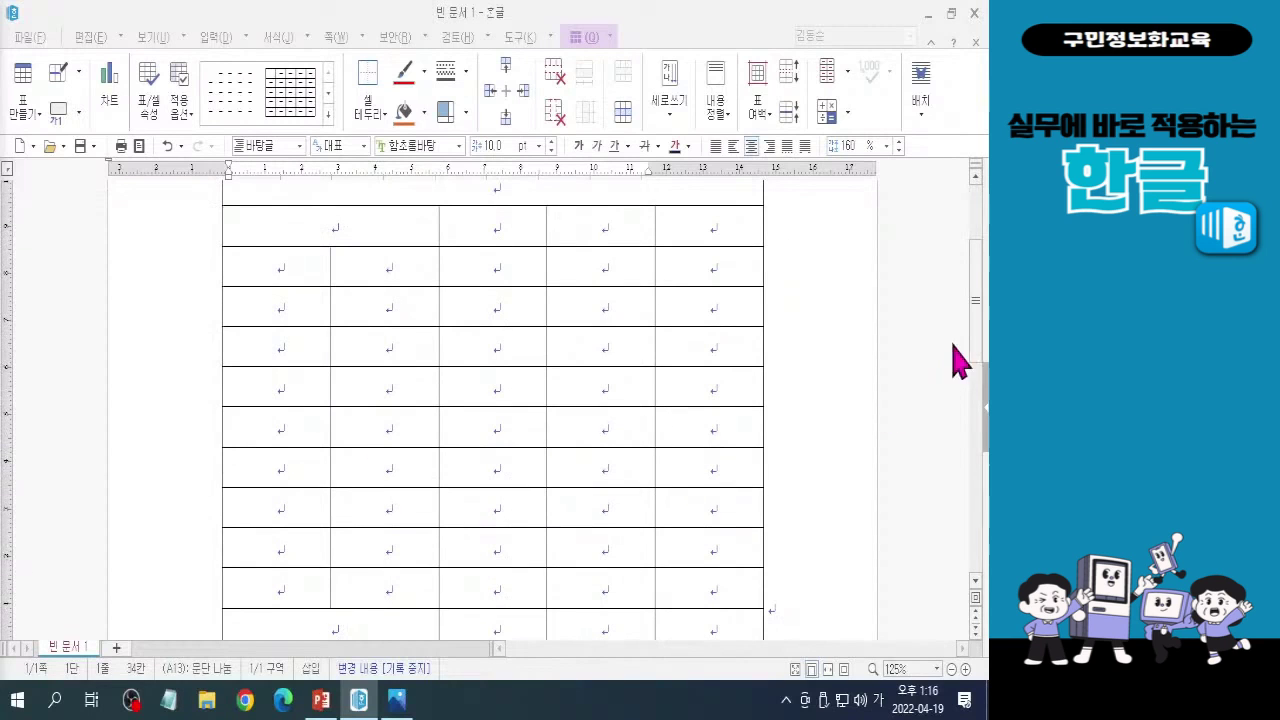
drag(979, 340, 980, 320)
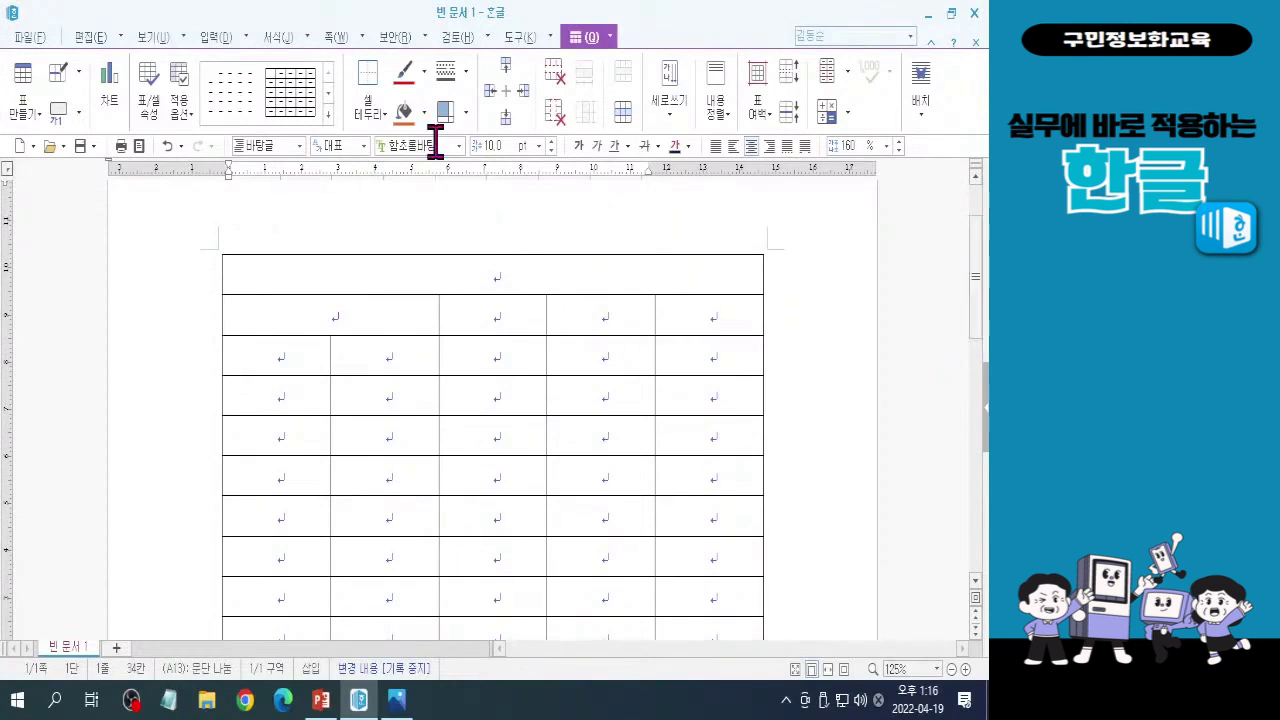
click(496, 275)
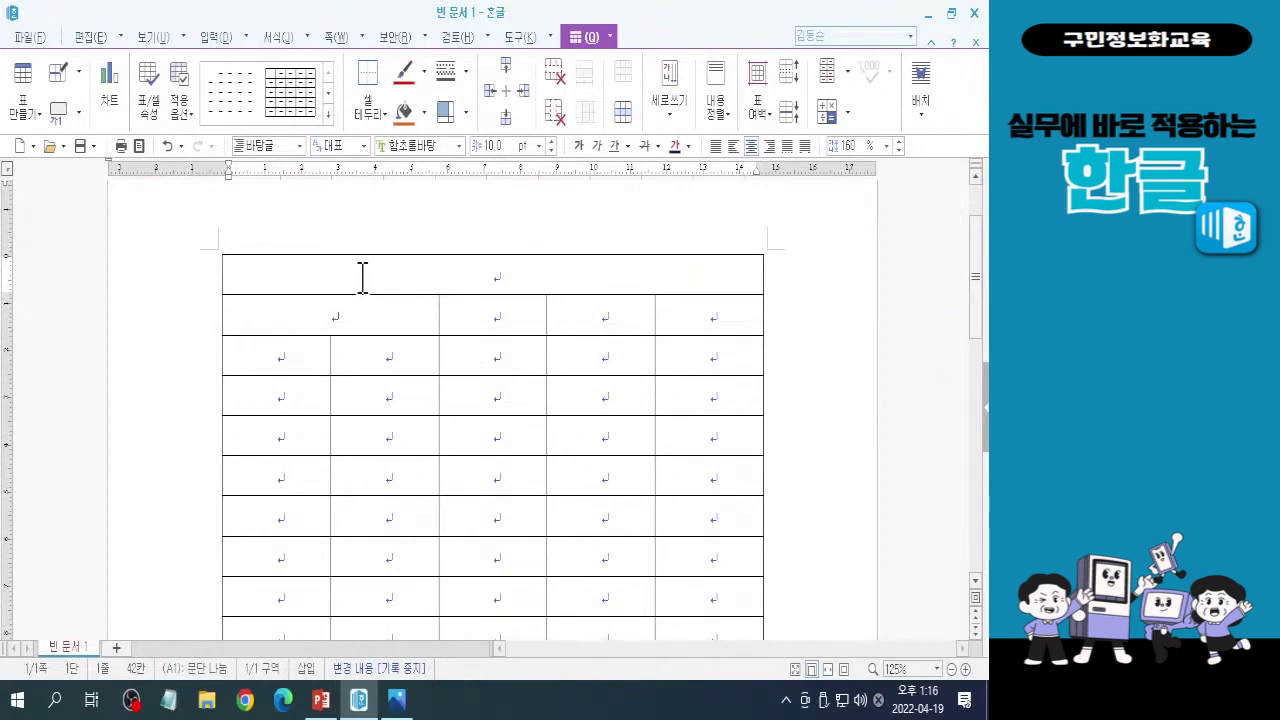
drag(363, 277, 588, 320)
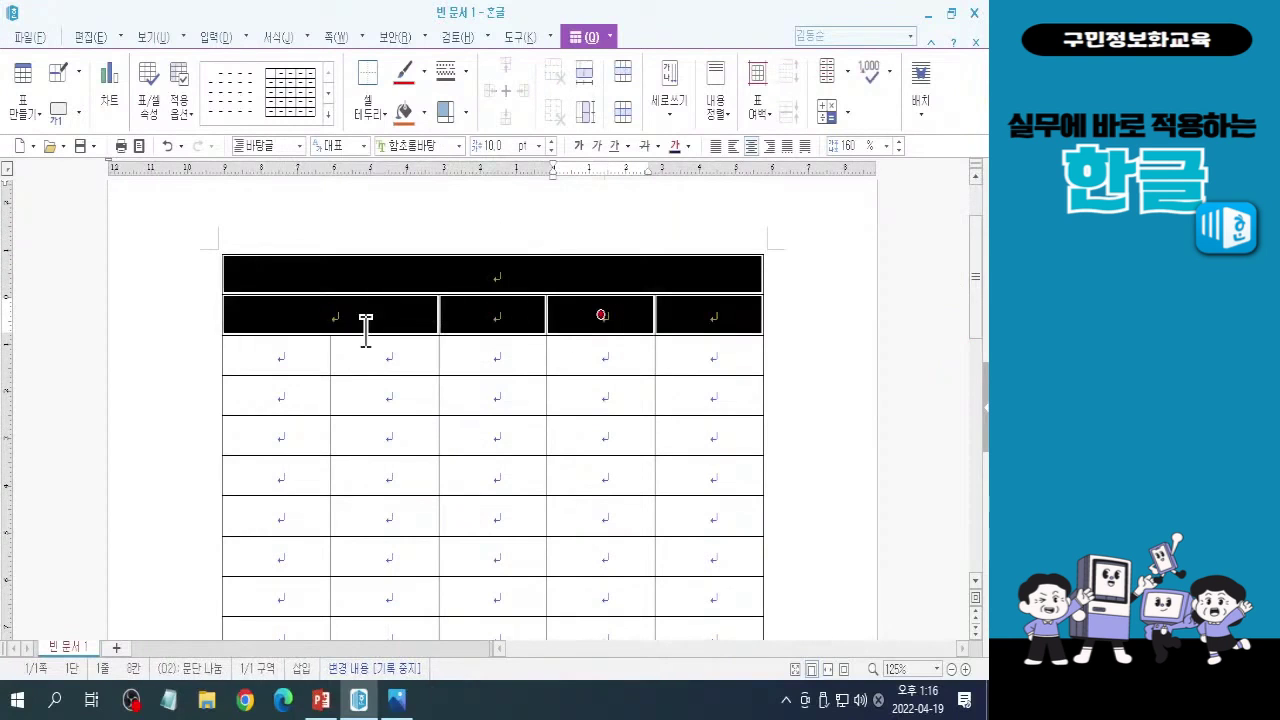
key(F5)
click(552, 142)
click(552, 142)
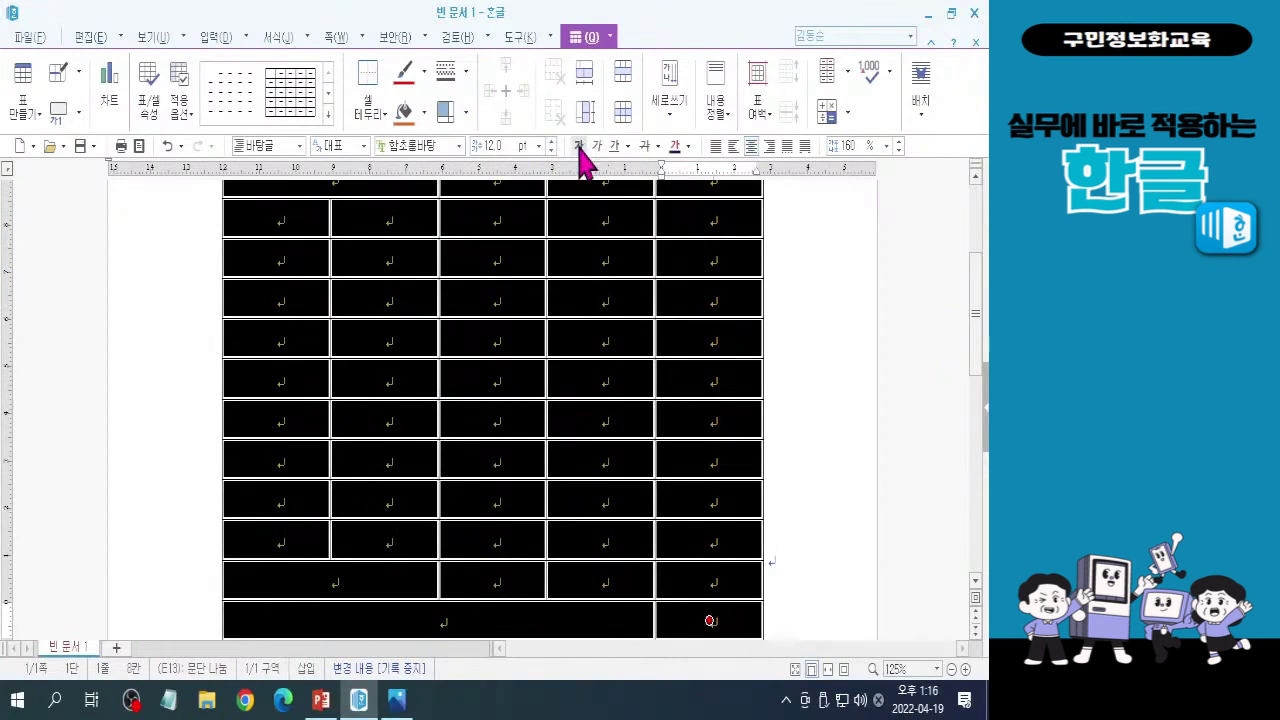
click(523, 302)
scroll(491, 306, up, 3)
click(491, 306)
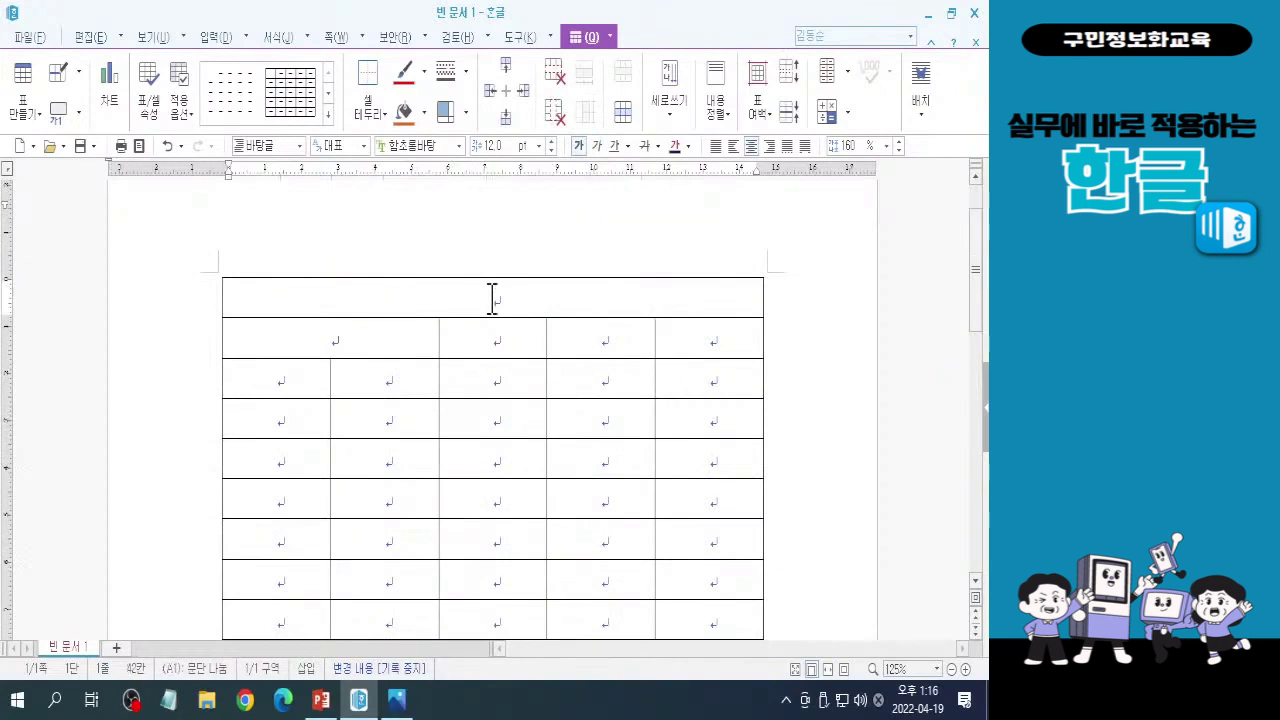
key(F5)
key(F5)
key(F5)
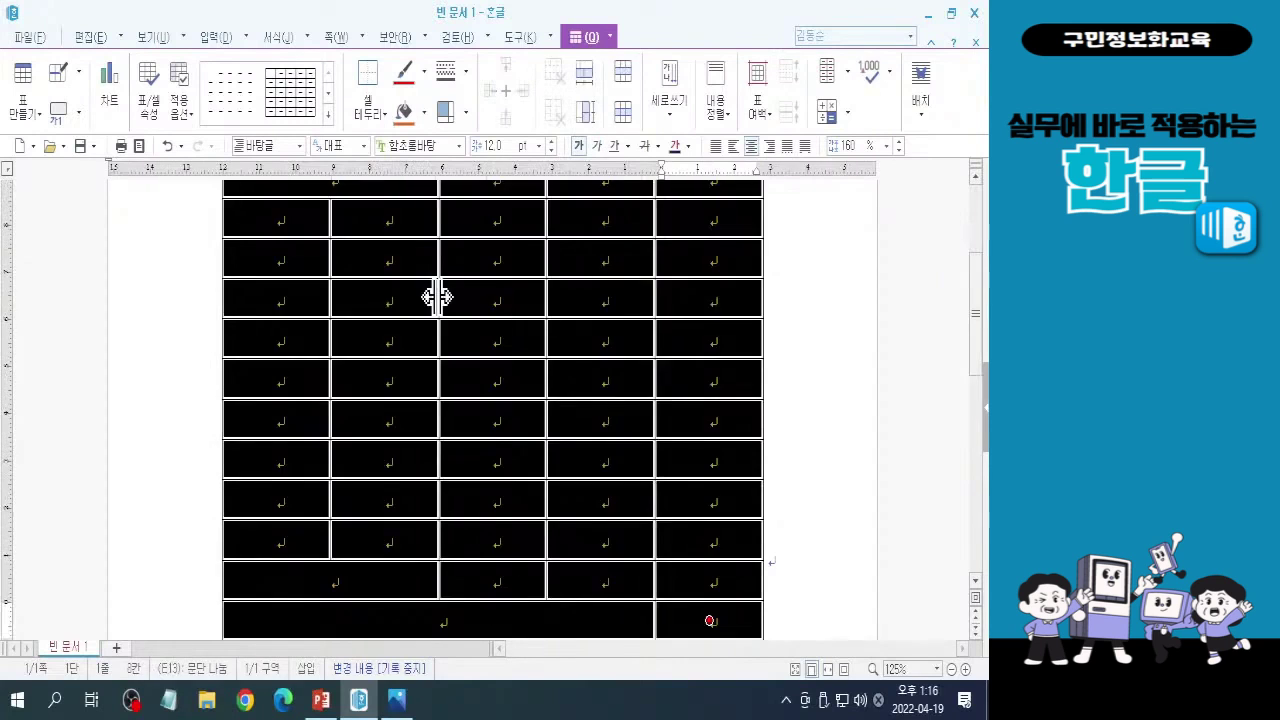
scroll(446, 262, up, 5)
key(Escape)
Enter the title 가계부 in the merged first row and the heading 날짜 in cell A2
scroll(500, 330, up, 5)
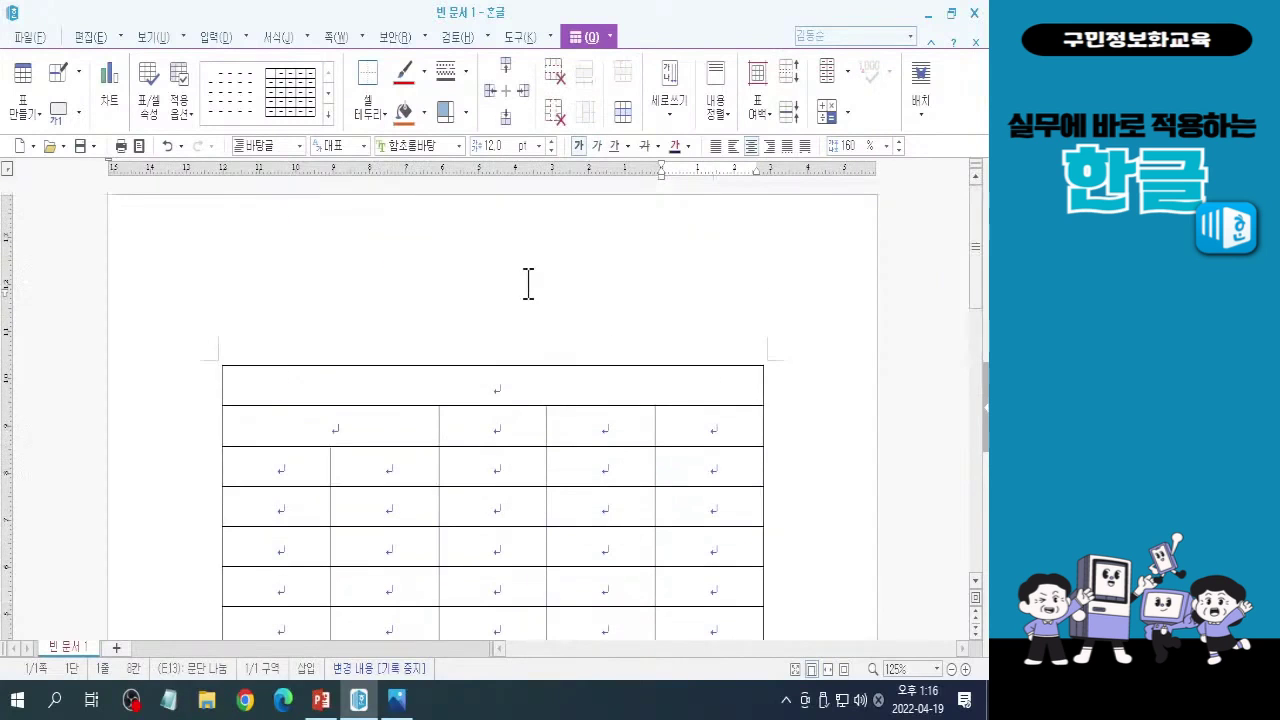
click(498, 388)
text(가계부)
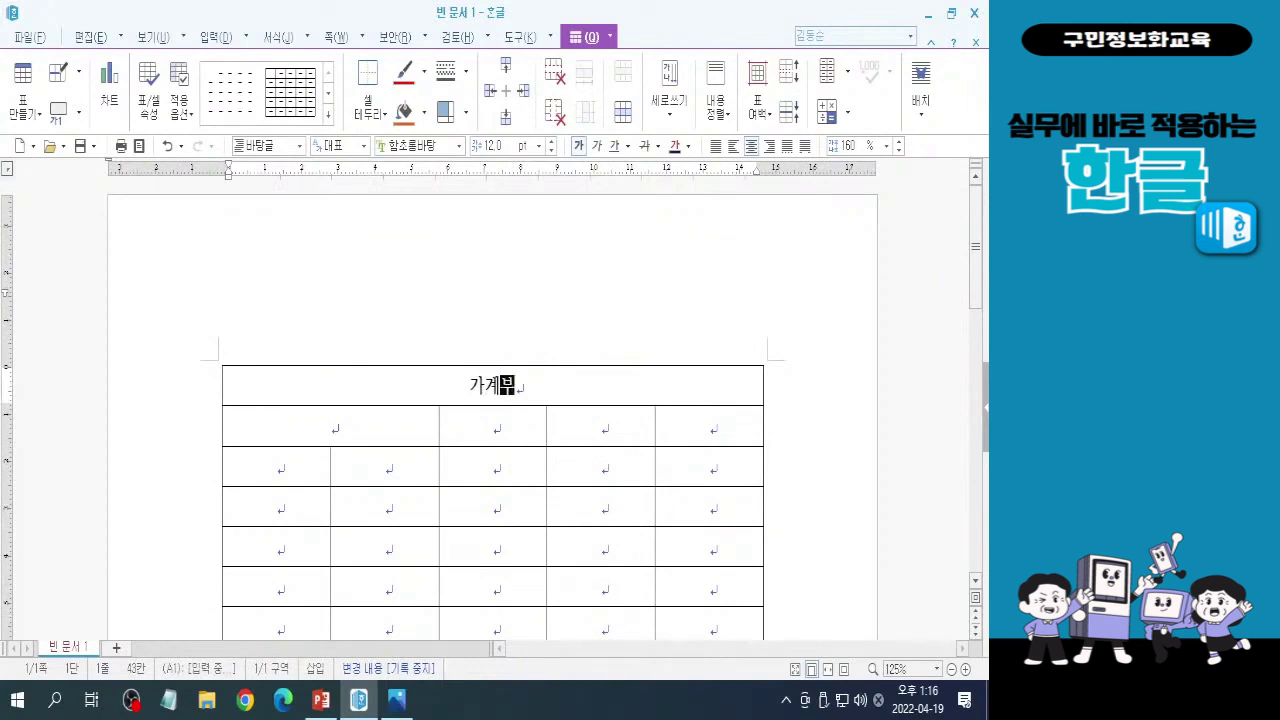
click(331, 428)
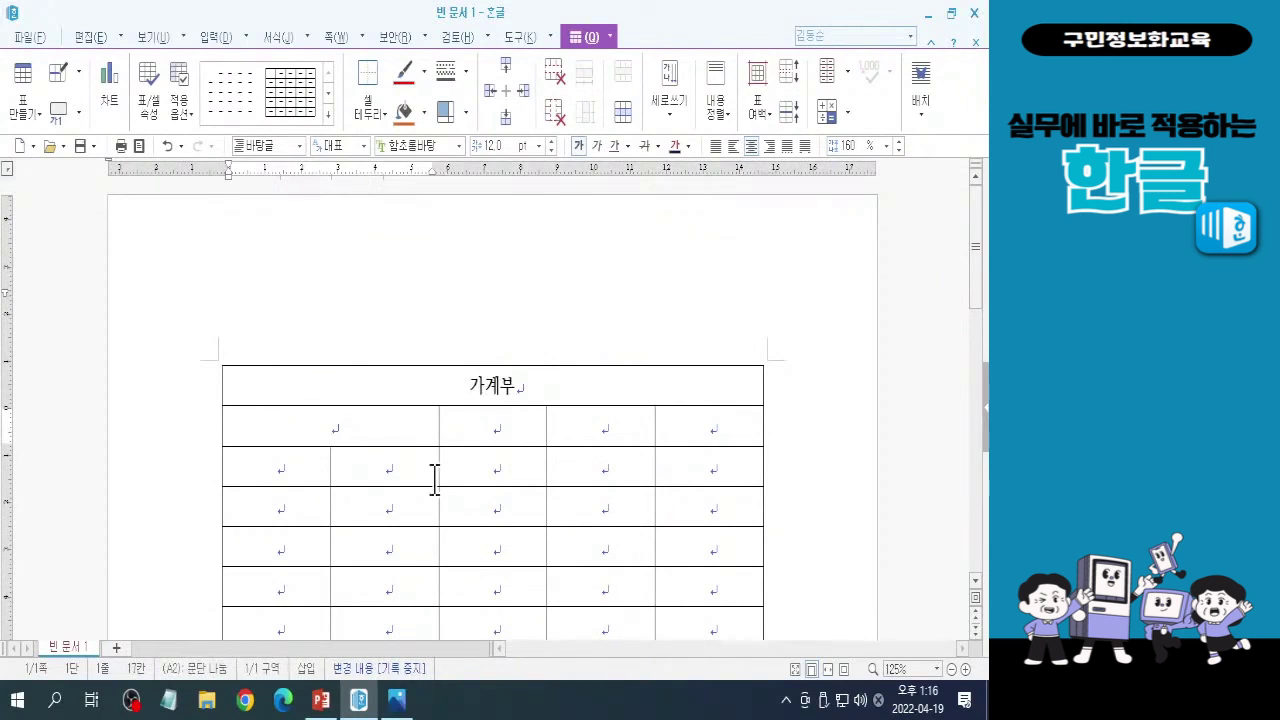
text(날짜)
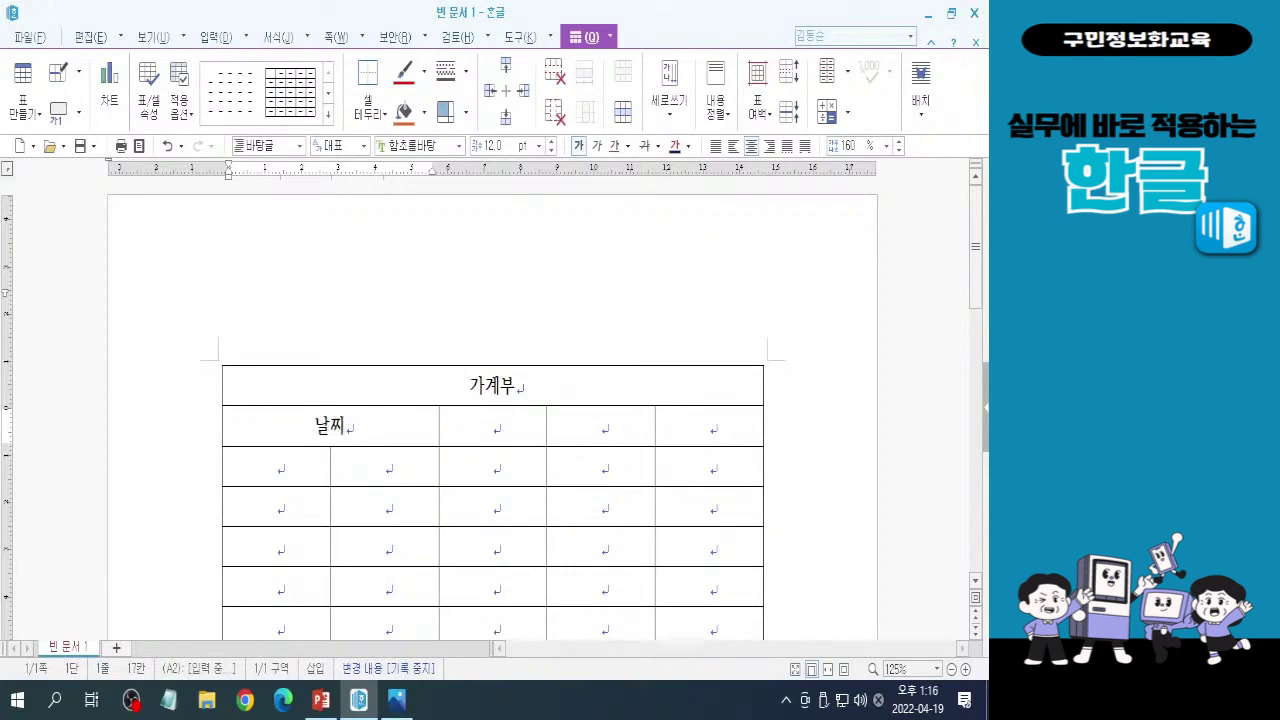
Set the font size of all table cells to 15 pt and deselect the table
click(346, 393)
key(F5)
key(F5)
key(F5)
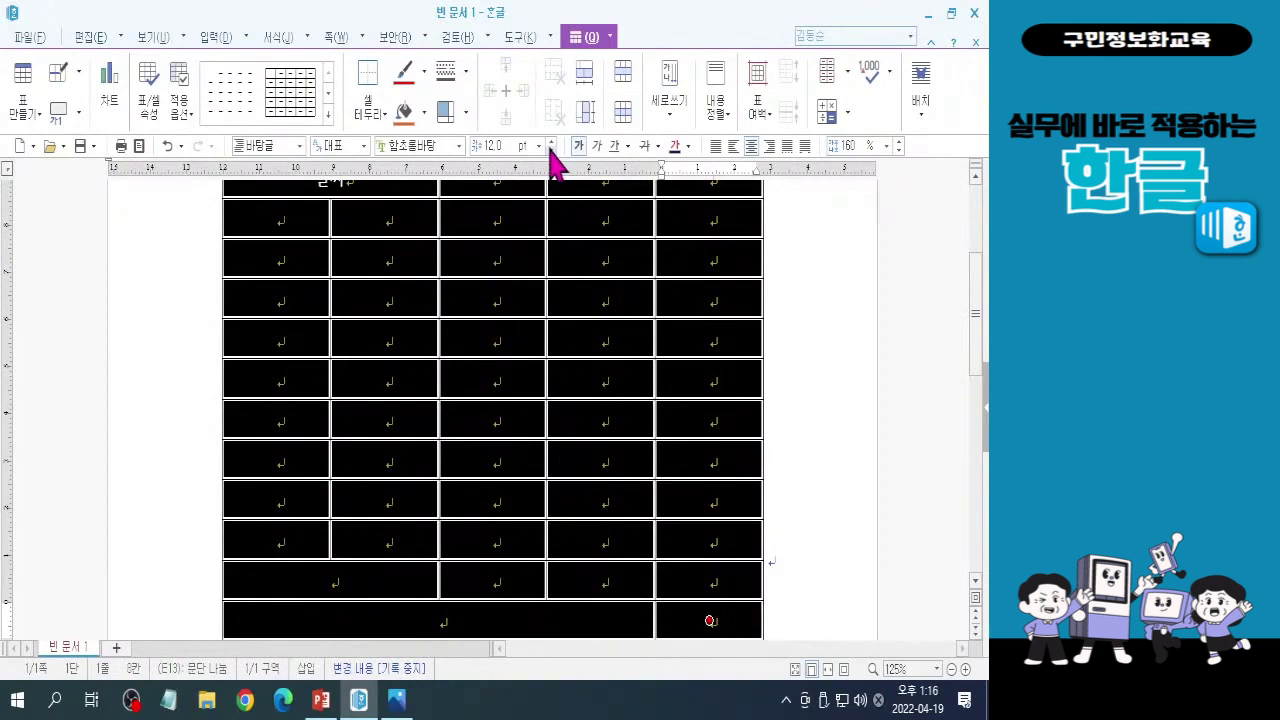
key(alt+shift+e)
key(alt+shift+e)
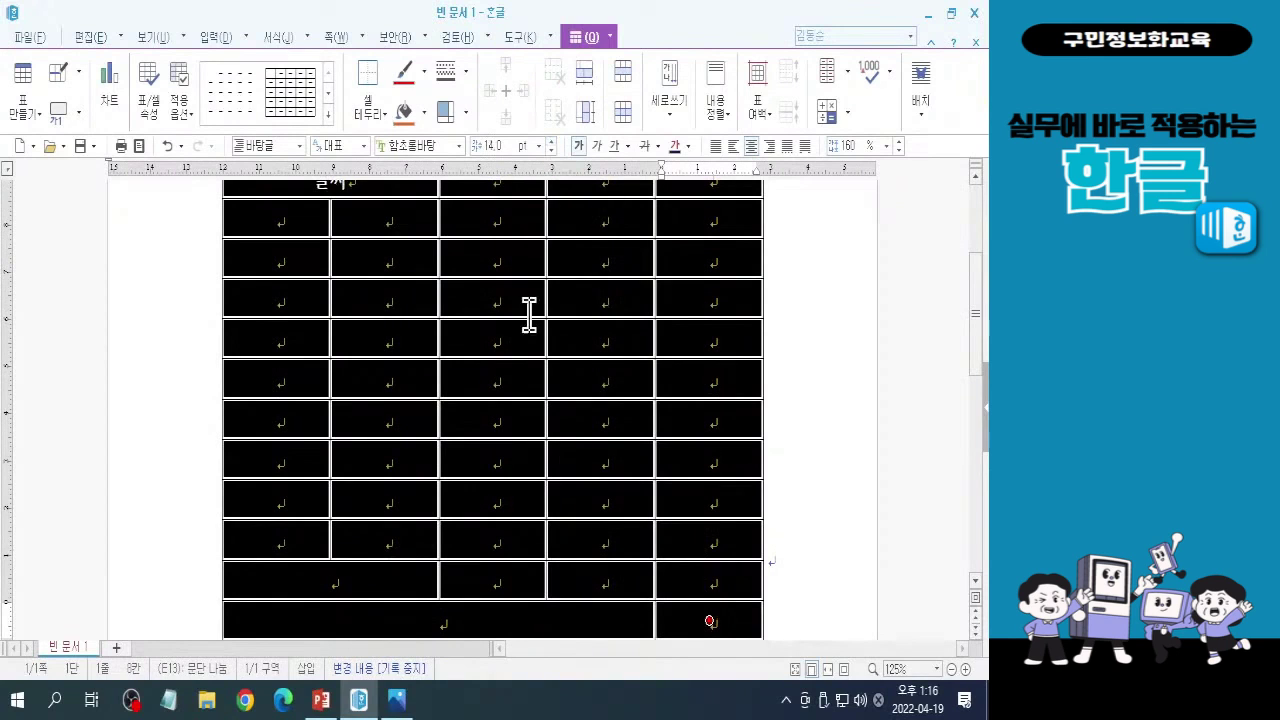
click(551, 142)
key(Escape)
scroll(505, 356, up, 5)
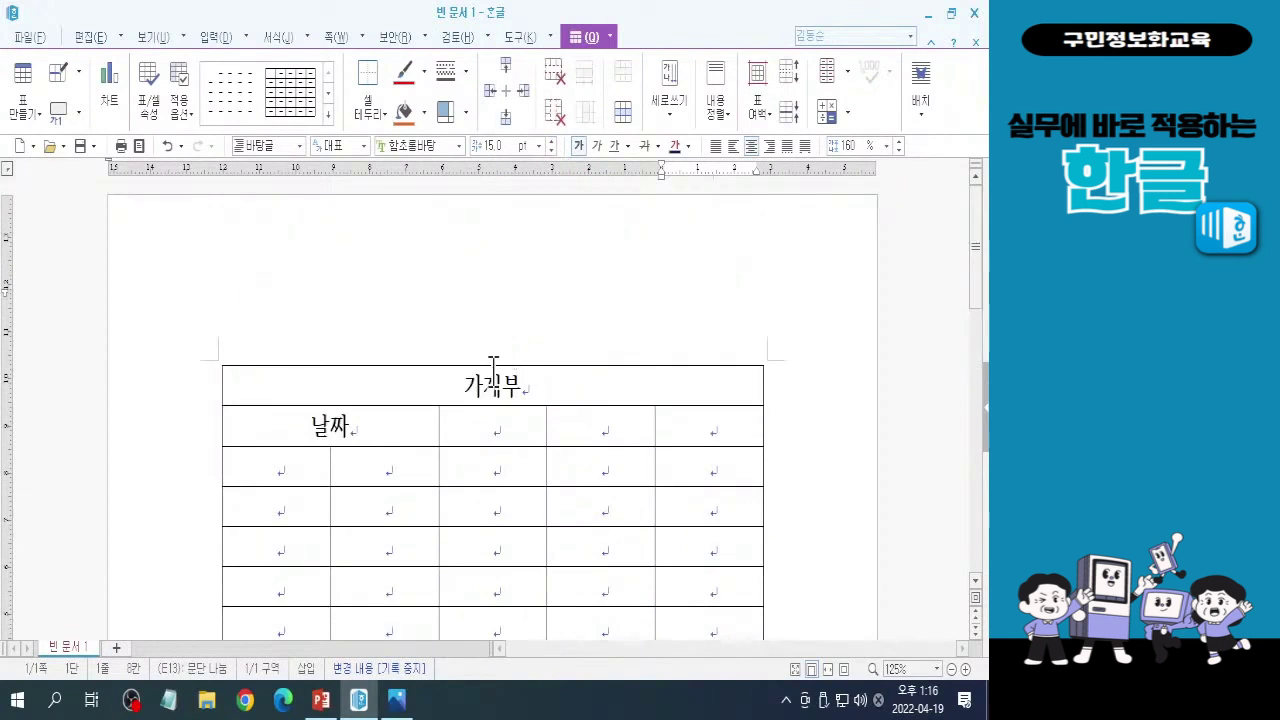
Enter the subheadings 월 in cell A3 and 일 in cell B3
click(299, 467)
text(월)
key(Tab)
text(일)
key(Tab)
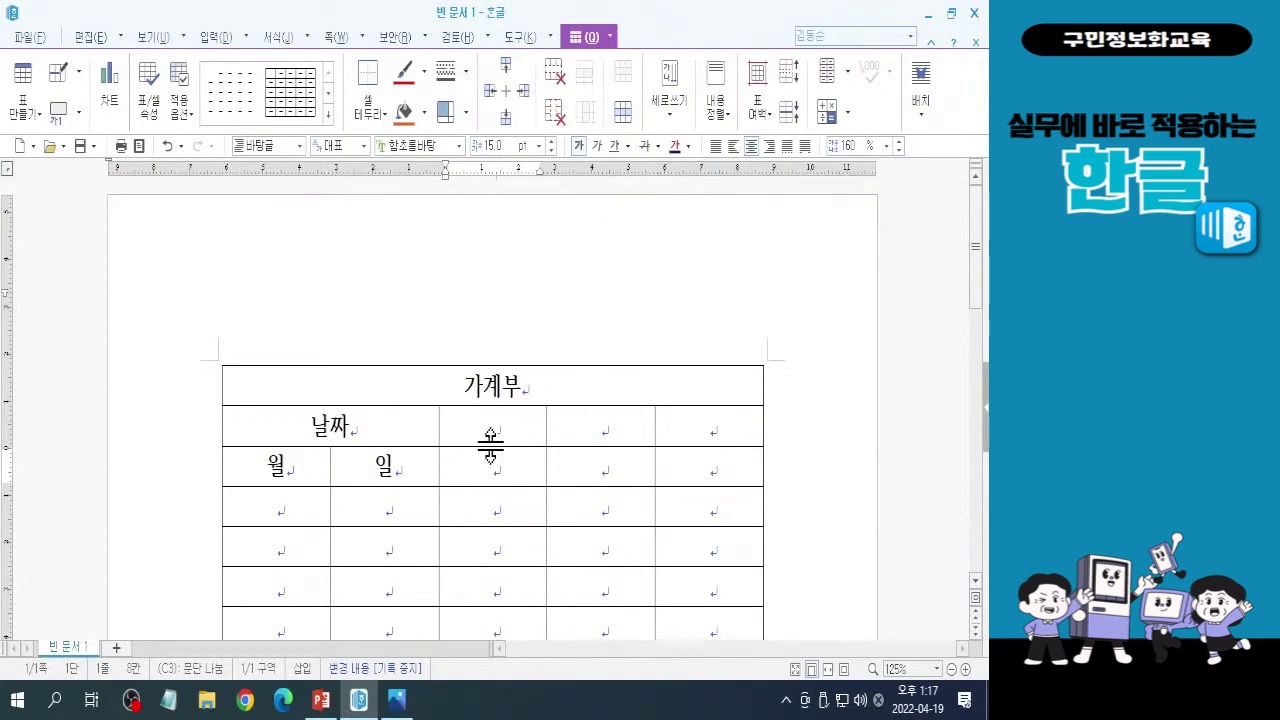
Clear the text from all cells in the first three rows of the table
drag(487, 430, 489, 471)
drag(488, 437, 400, 449)
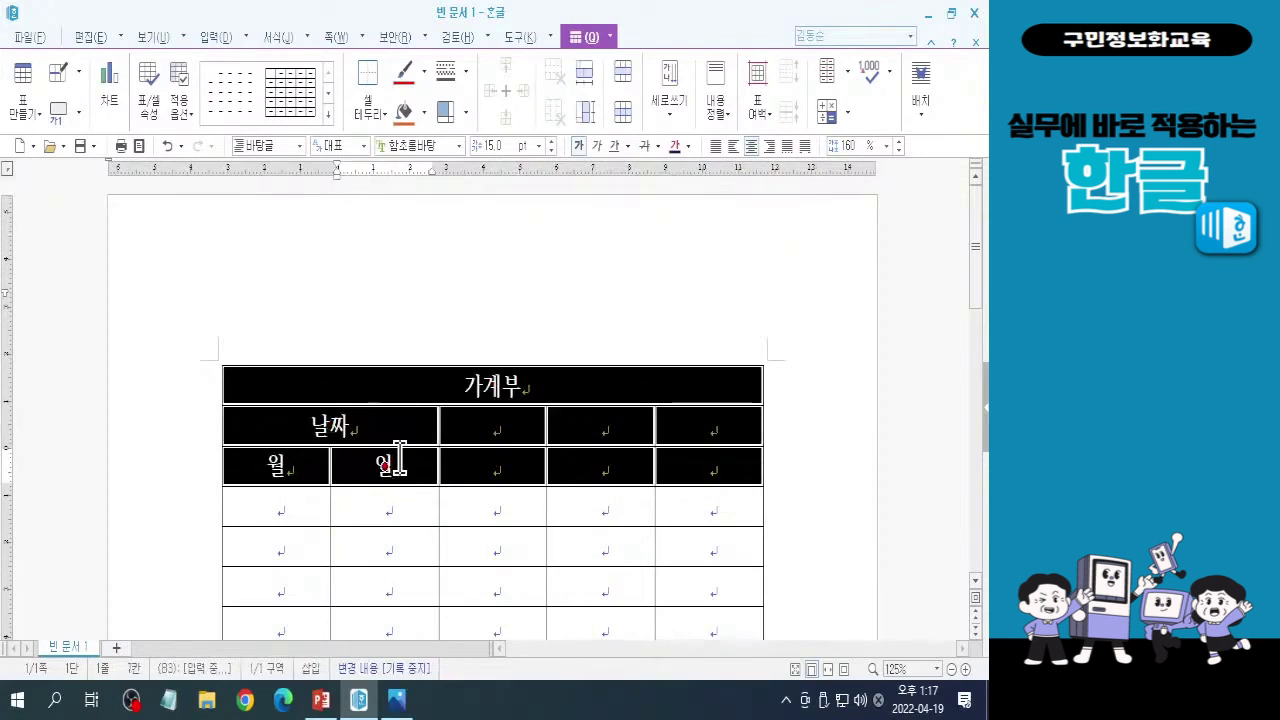
key(Delete)
click(414, 380)
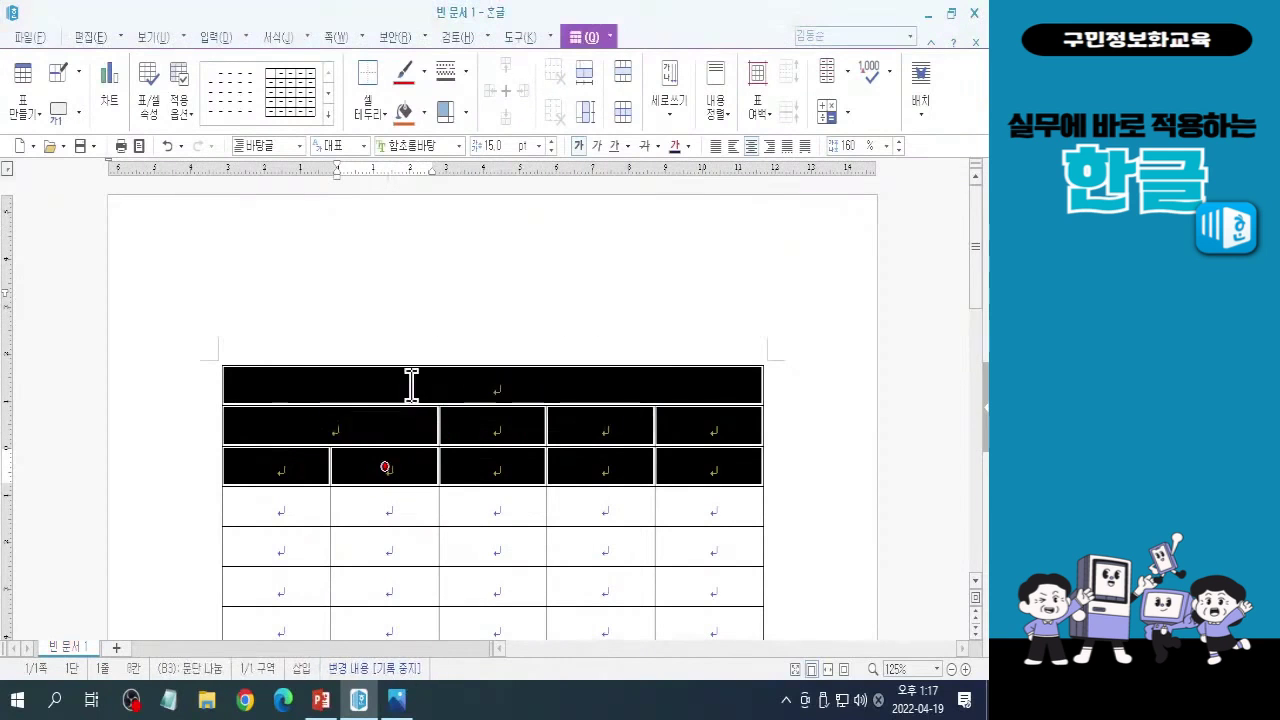
Merge cell C2 with C3, D2 with D3, and E2 with E3
drag(491, 423, 497, 471)
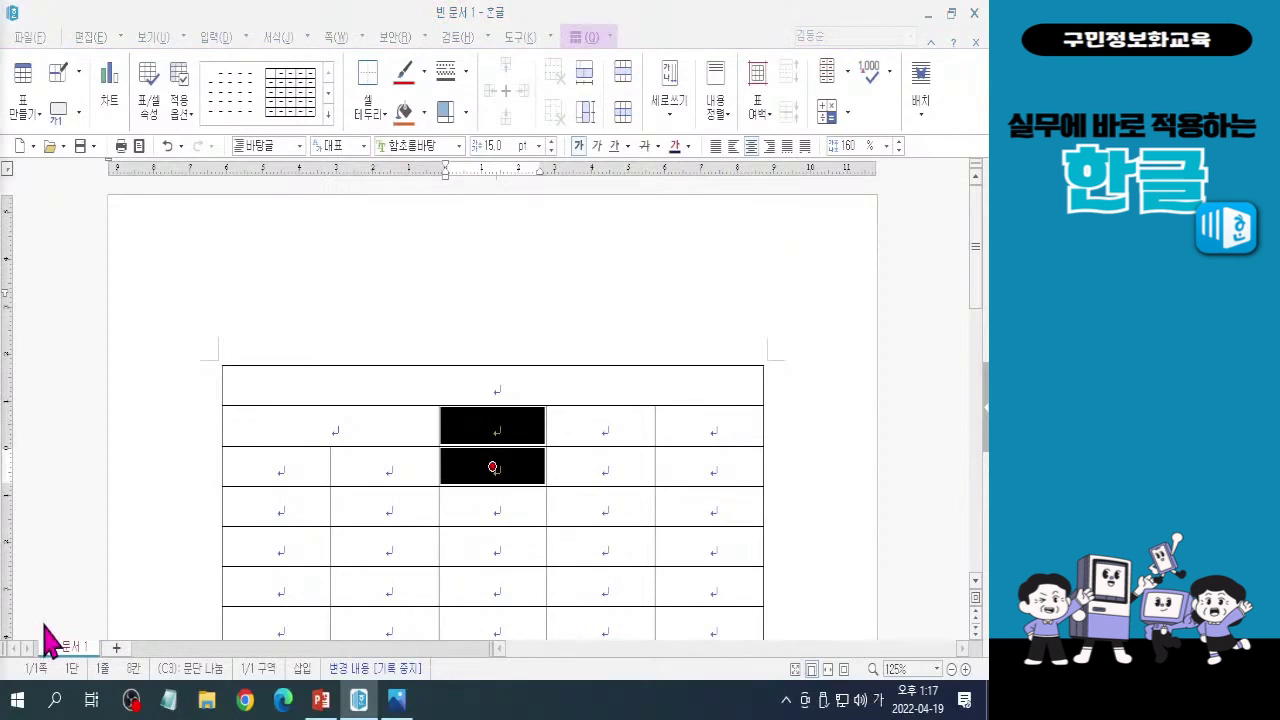
key(Hangul)
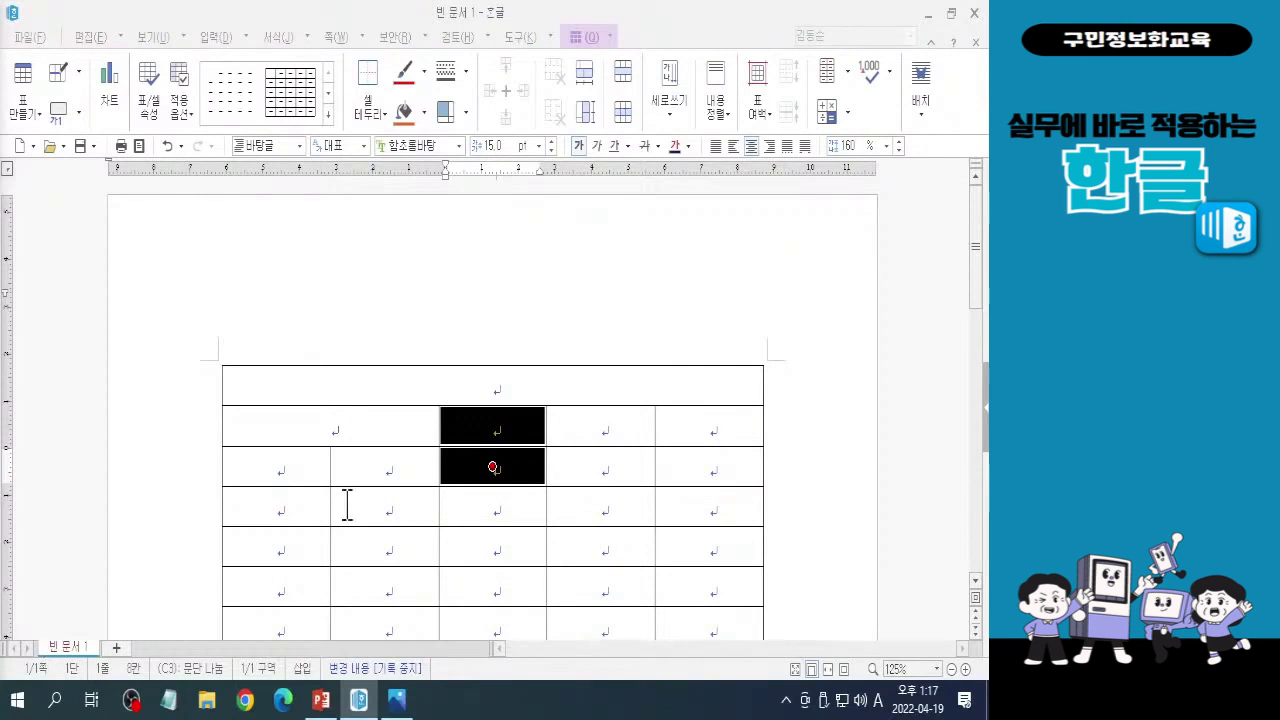
click(622, 78)
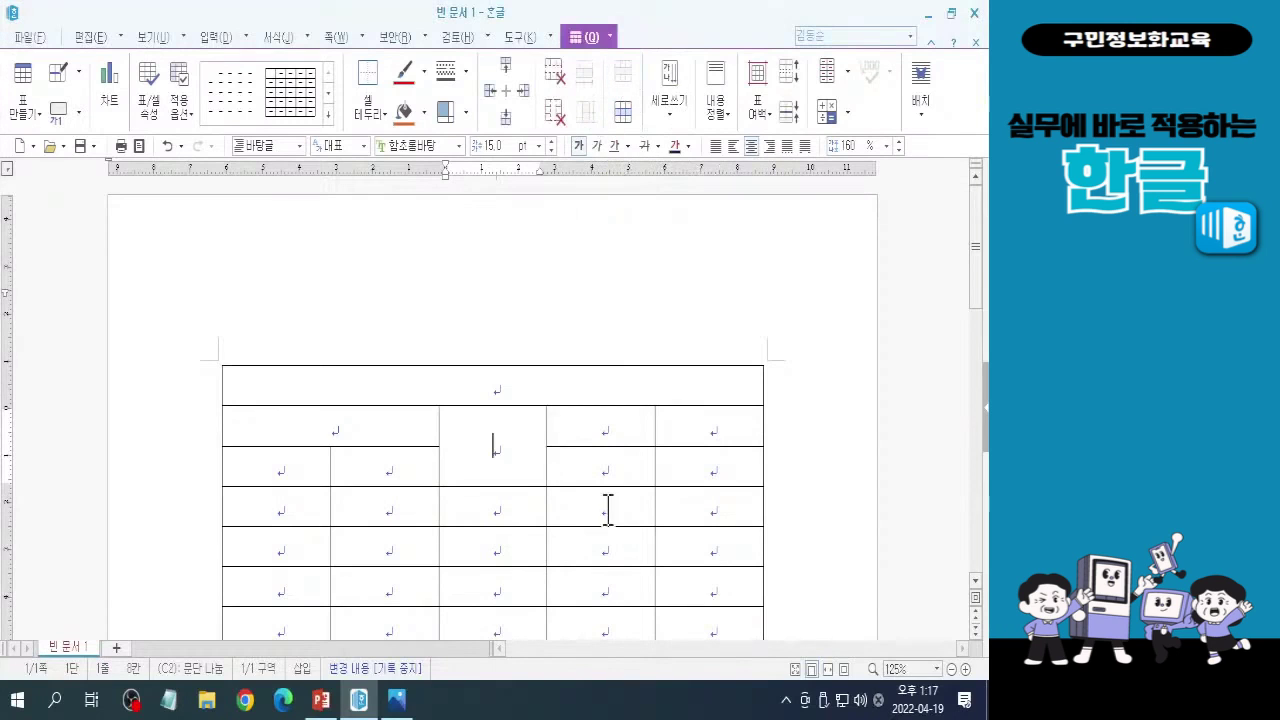
click(597, 430)
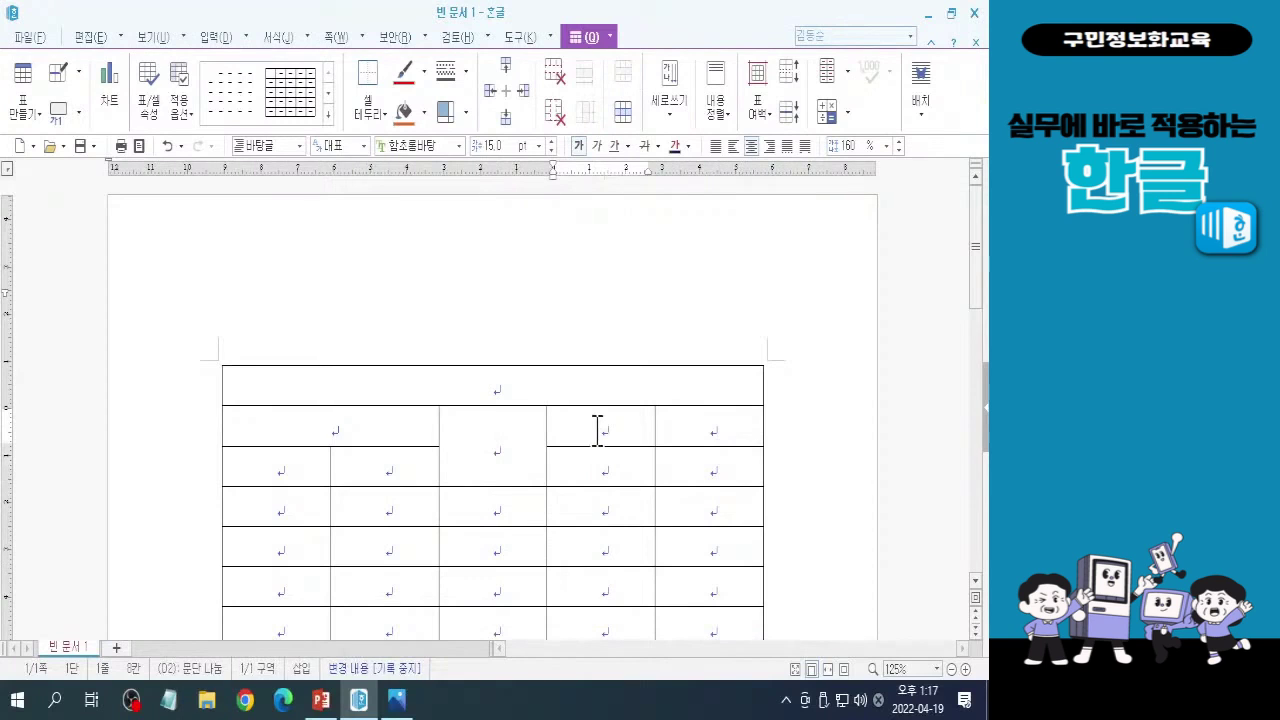
drag(597, 430, 598, 466)
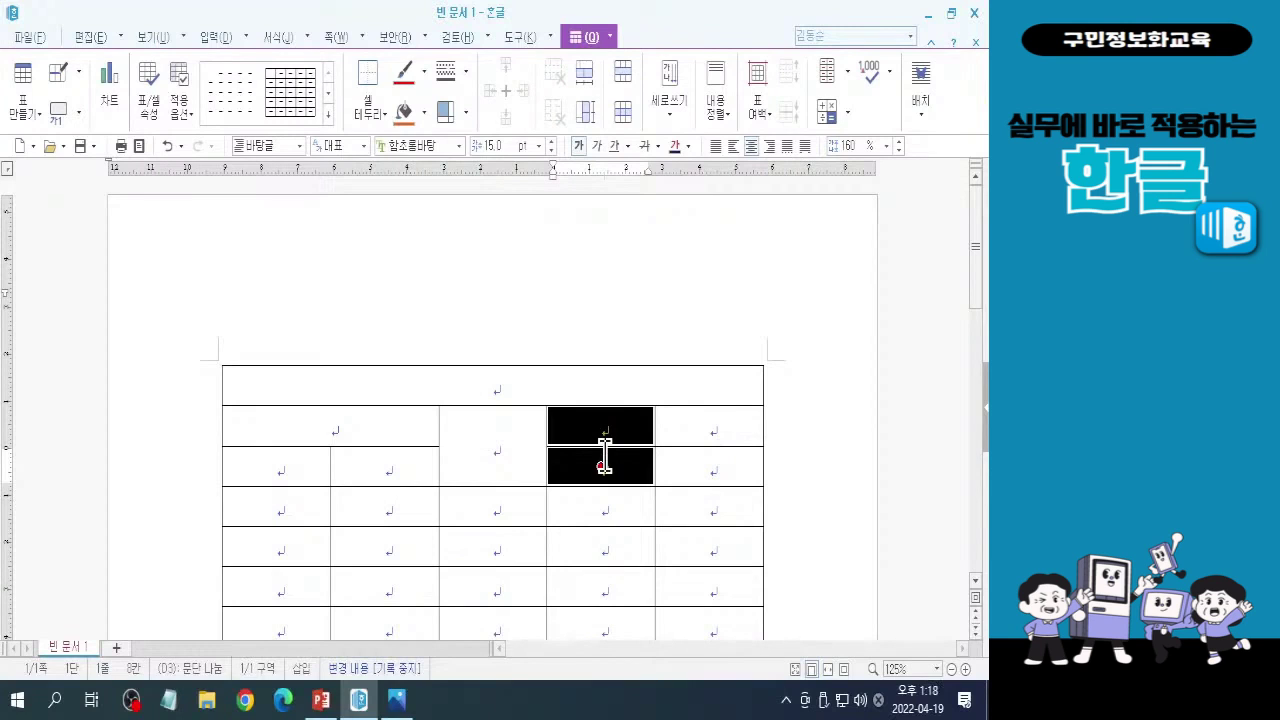
click(625, 78)
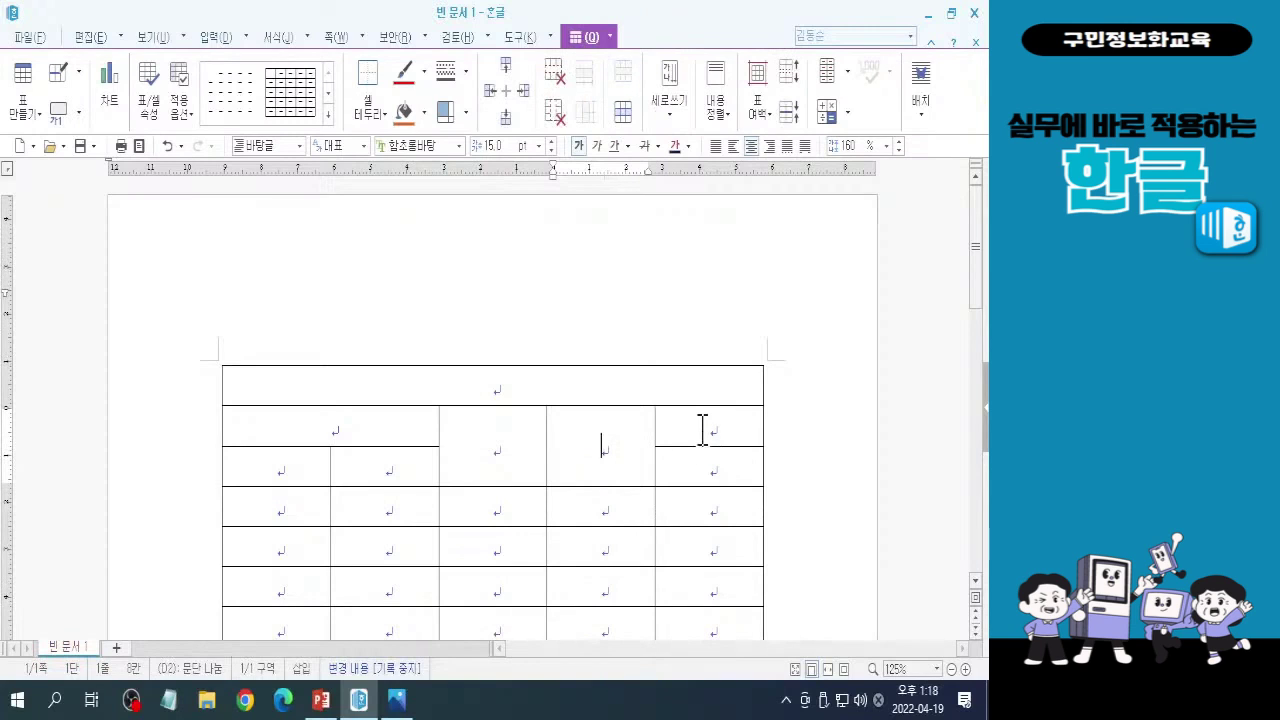
drag(702, 430, 700, 466)
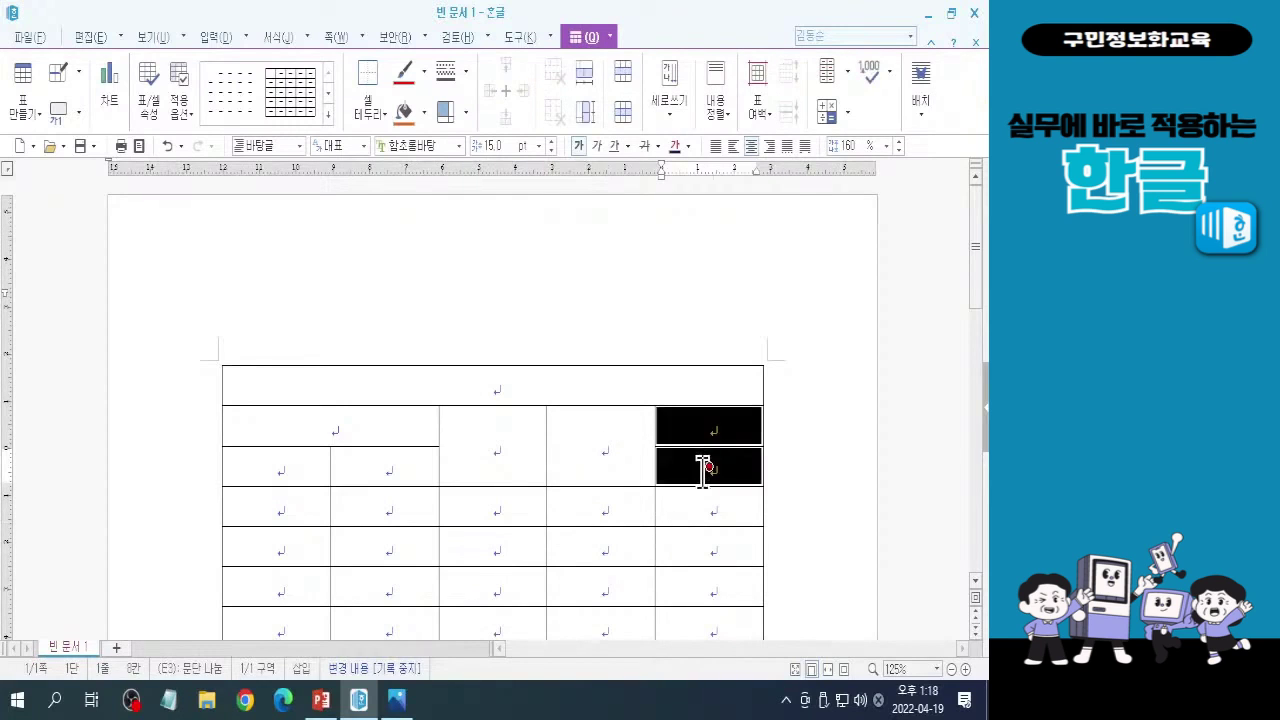
click(621, 80)
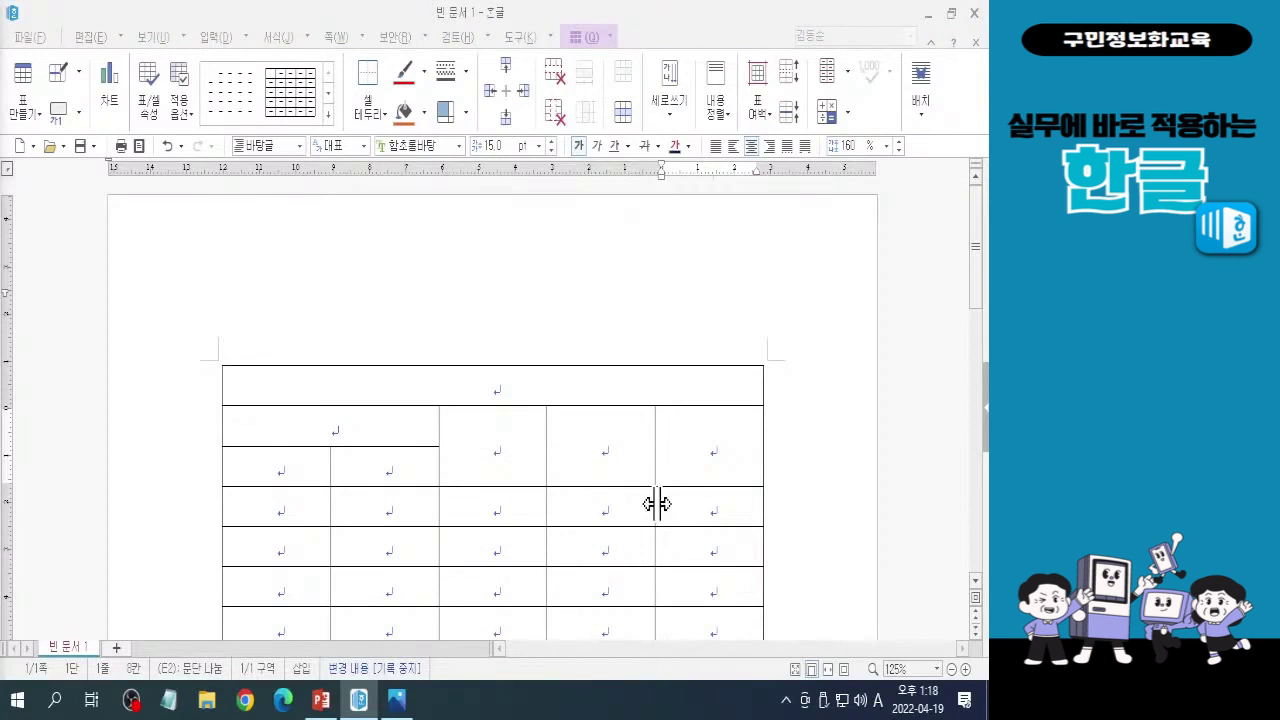
Enter the title 가계부 in the merged first row of the table
click(463, 391)
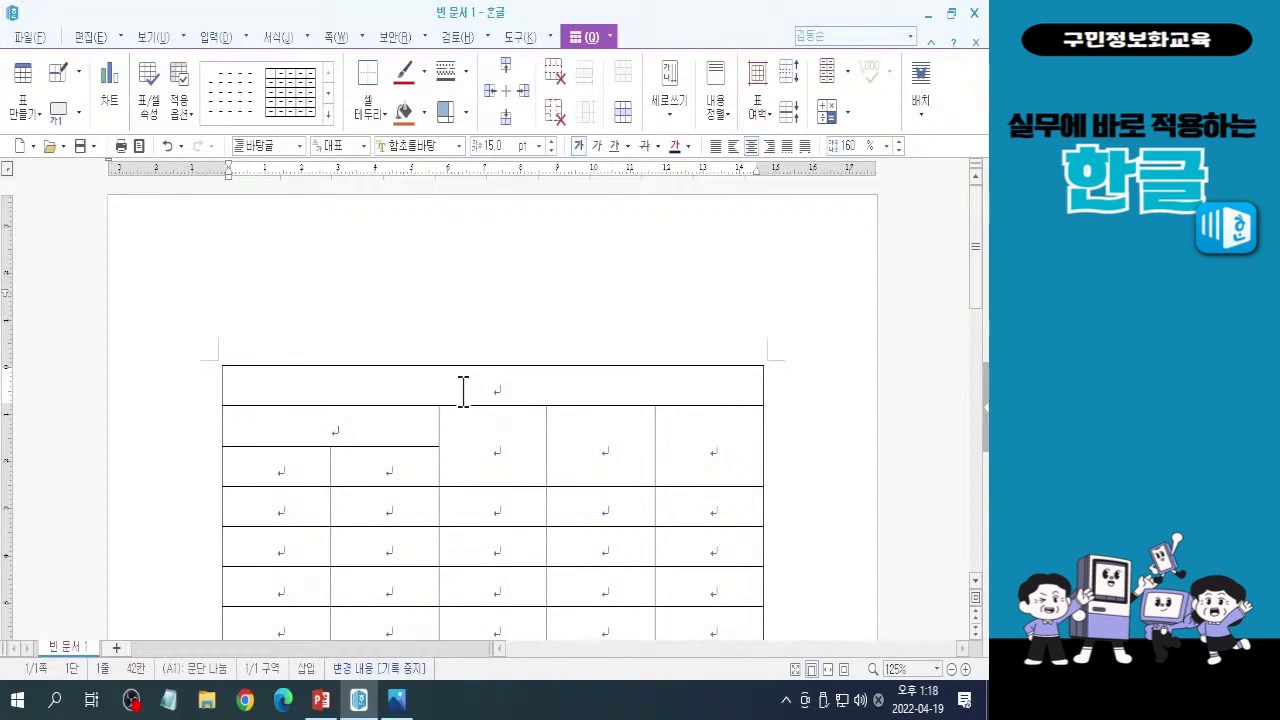
text(가)
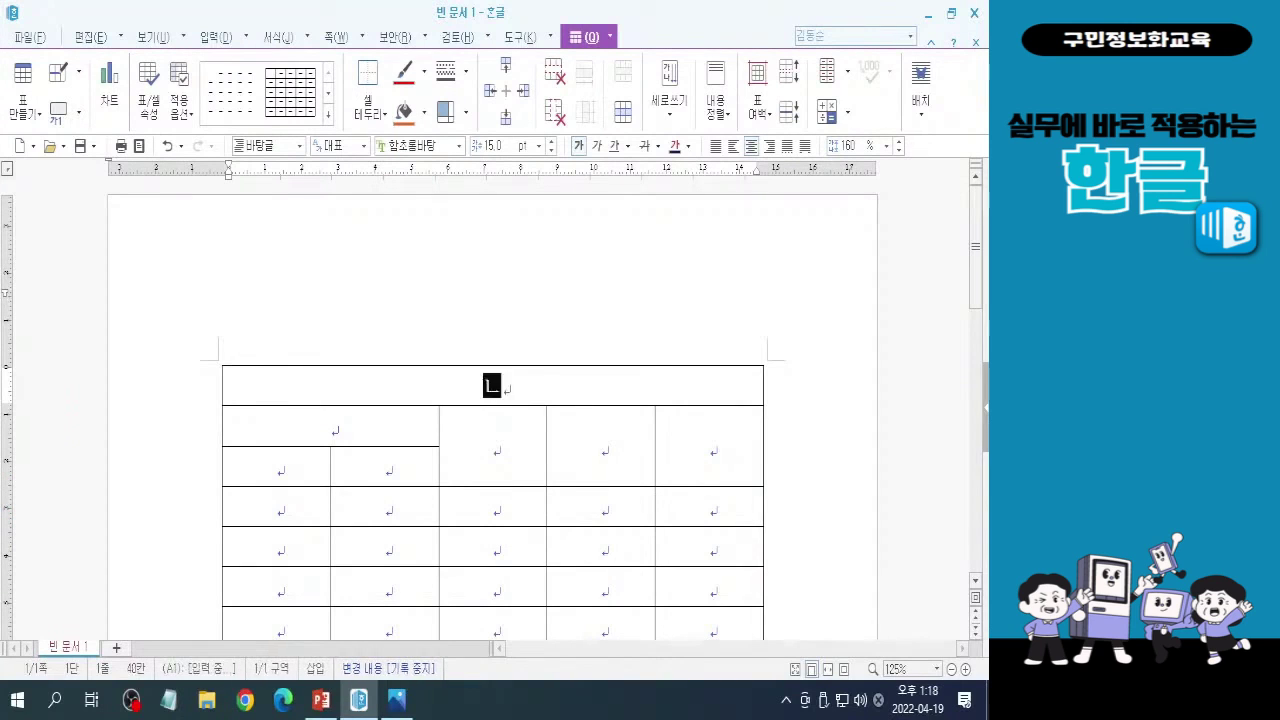
text(계부)
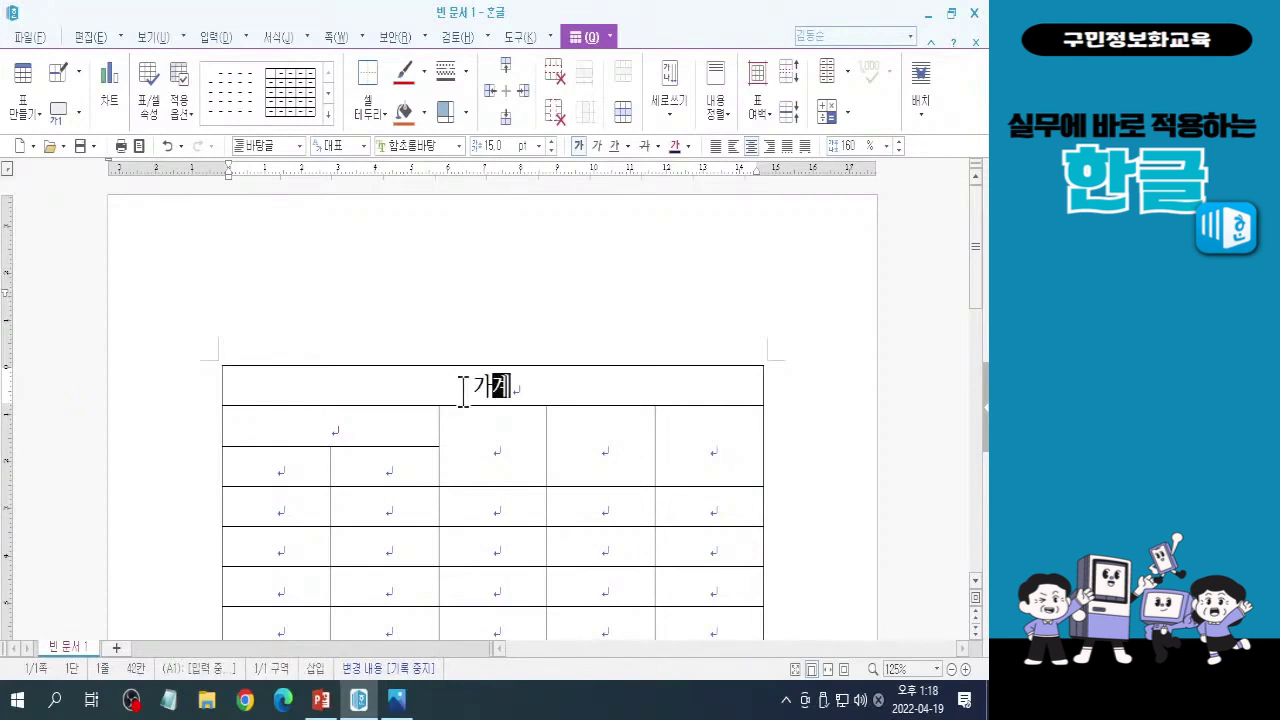
key(Down)
key(Down)
key(Left)
key(Left)
key(Up)
key(Up)
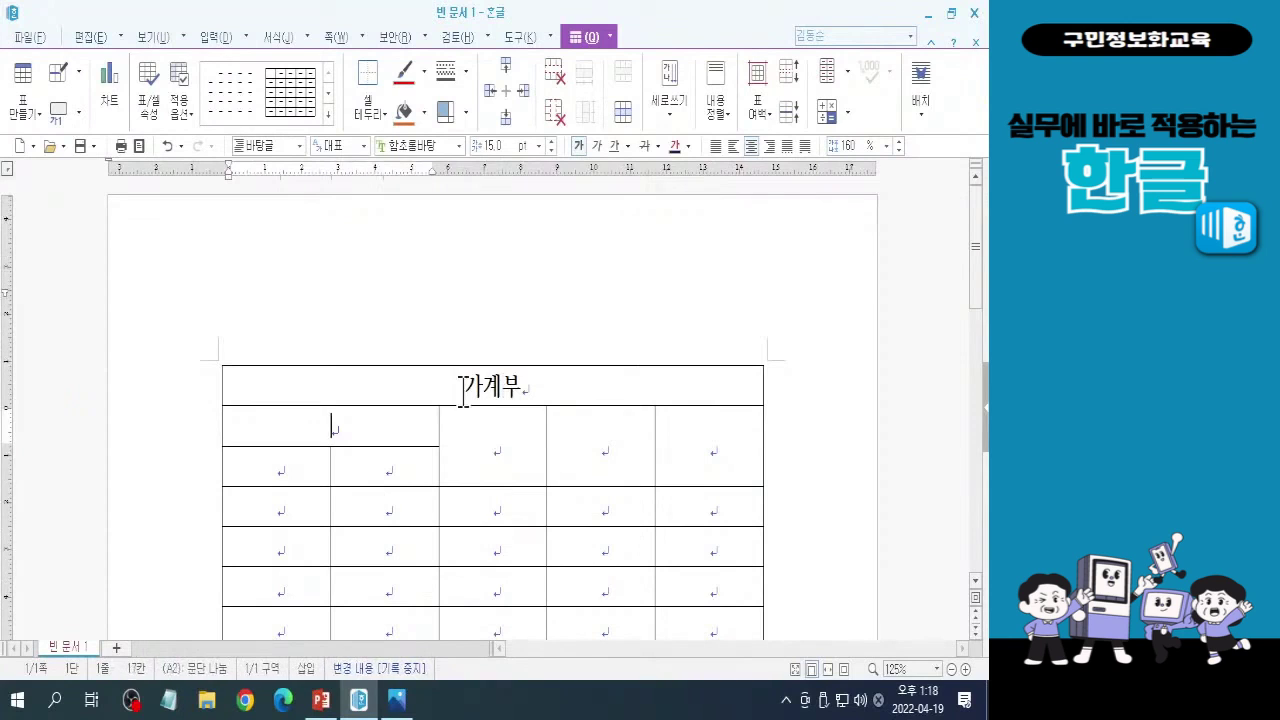
Enter the heading 날짜 in cell A2 and leave cell B3 below it empty
text(날짜)
key(Down)
text(월)
key(BackSpace)
key(BackSpace)
key(BackSpace)
key(BackSpace)
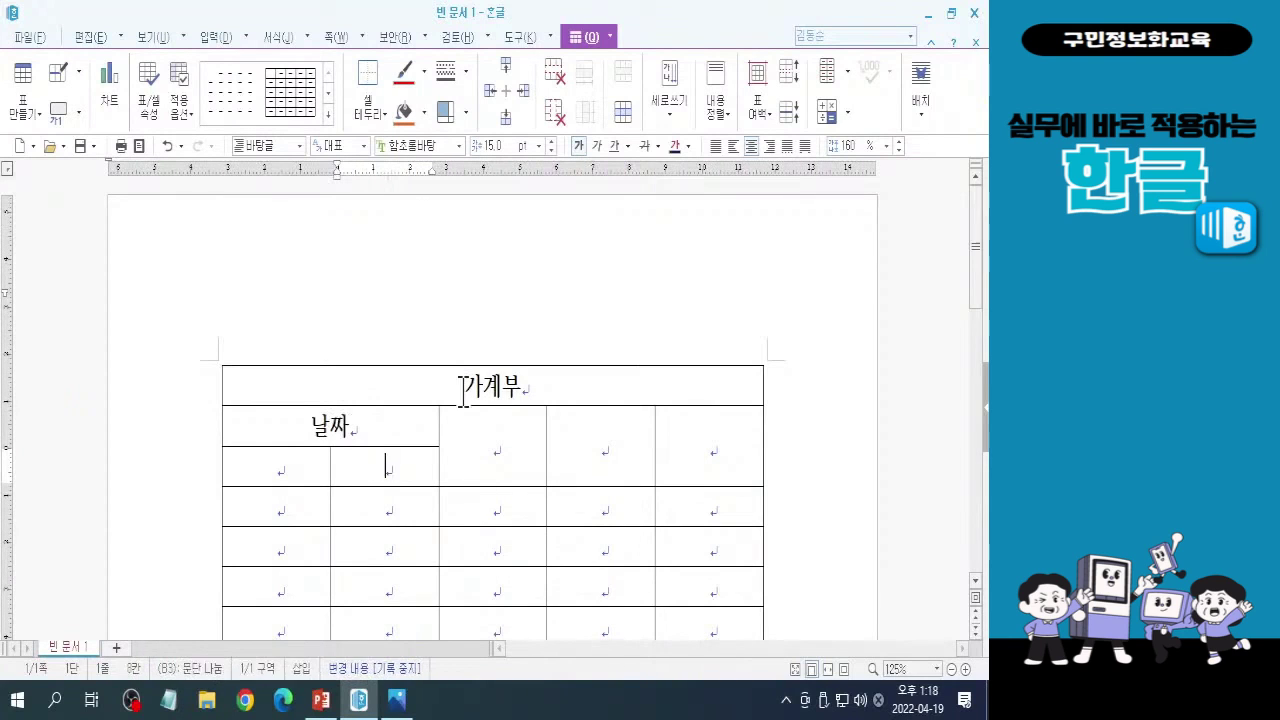
Enter the subheadings 월 in cell A3 and 일 in cell B3 under the date heading
key(Left)
text(ㅇ)
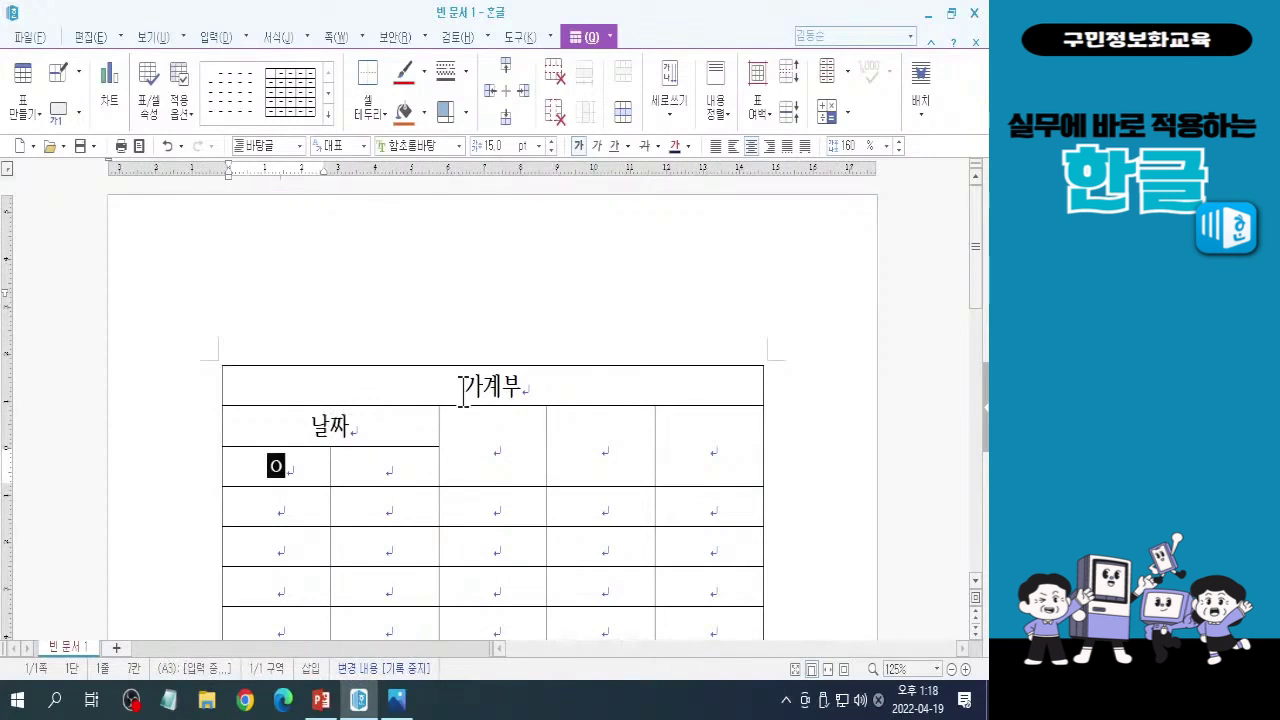
text(ㅣㄹ)
key(Right)
text(ㅇㅣㄹ)
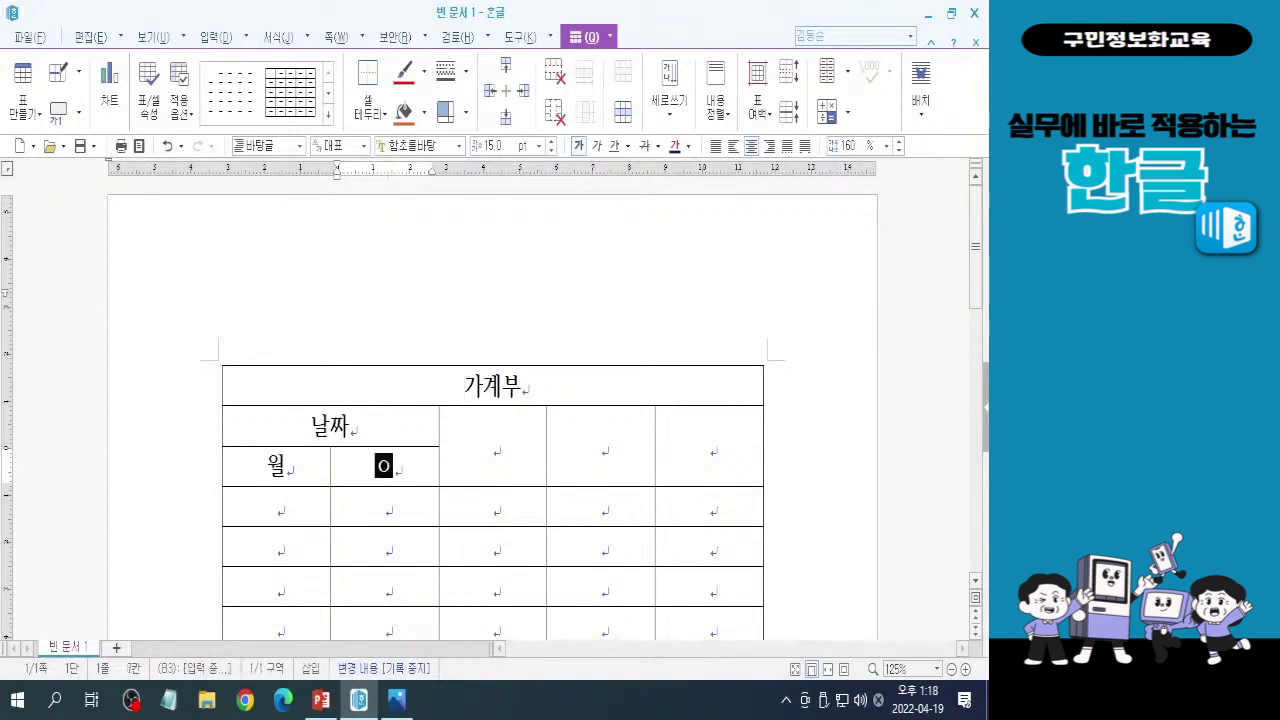
Enter the column headings 내역 in C2, 수입 in D2 and 지출 in E2
key(Right)
text(ㄴㅐㅇㅕㄱ)
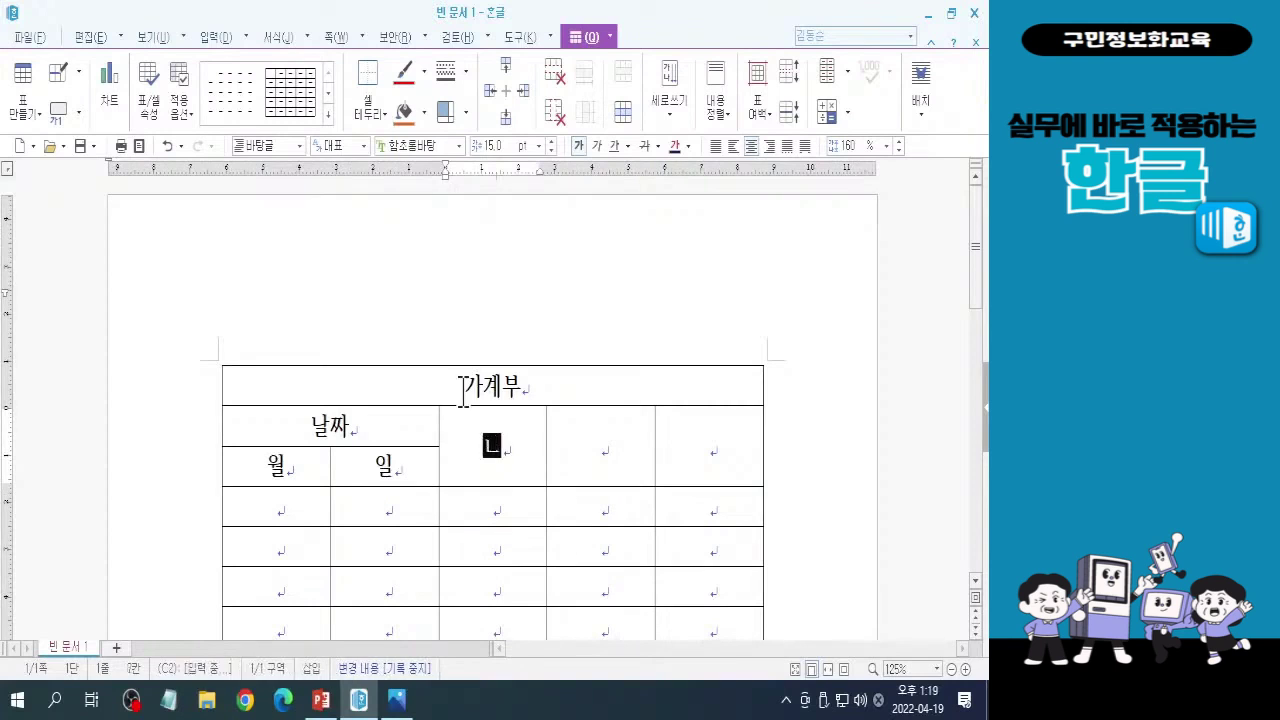
key(Right)
text(ㅅㅜㅇㅣㅂ)
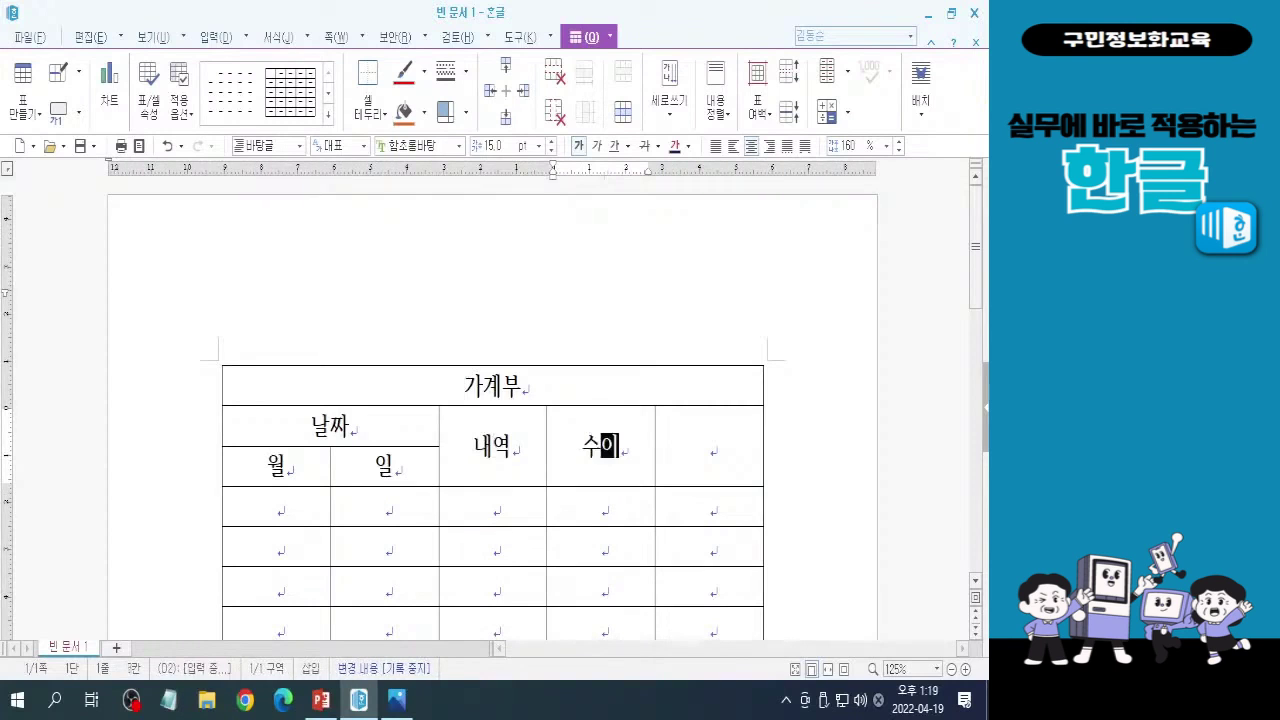
key(Right)
text(ㅈㅣㅊㅜㄹ)
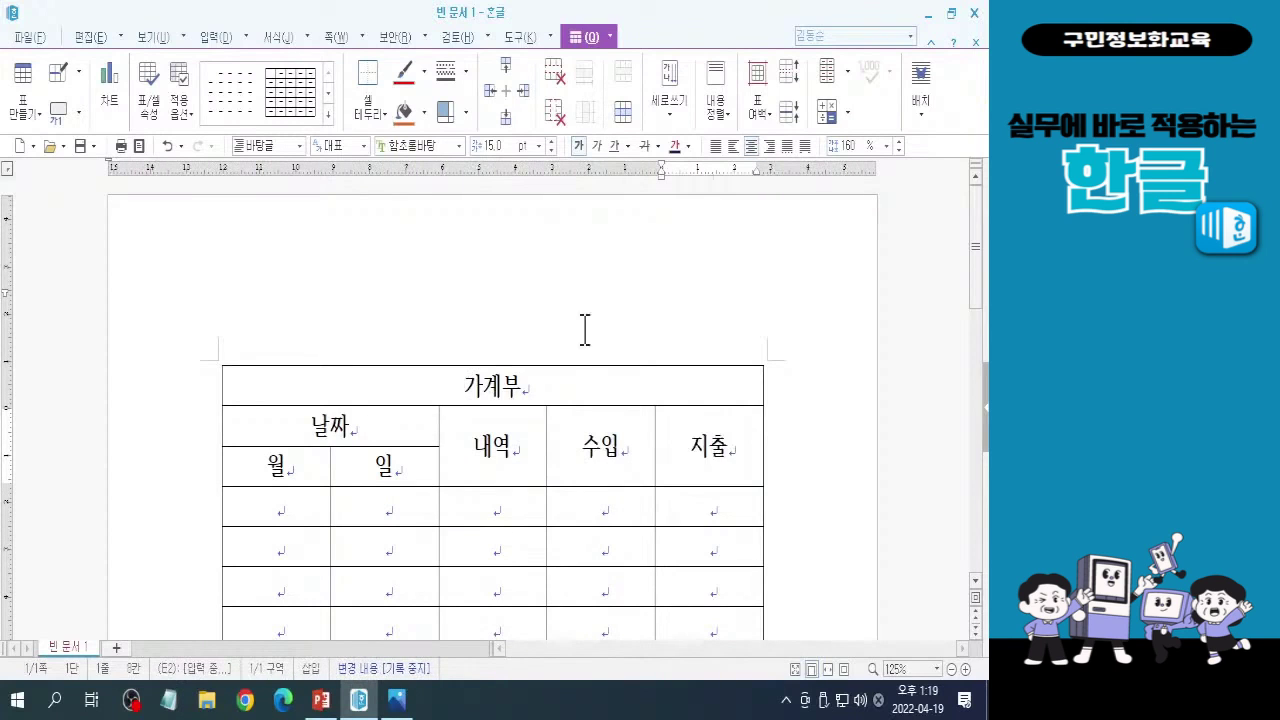
click(716, 456)
Turn off the page outline (쪽 윤곽) view and zoom the document to 205%
click(155, 38)
click(17, 92)
ctrl+scroll(46, 177, up, 6)
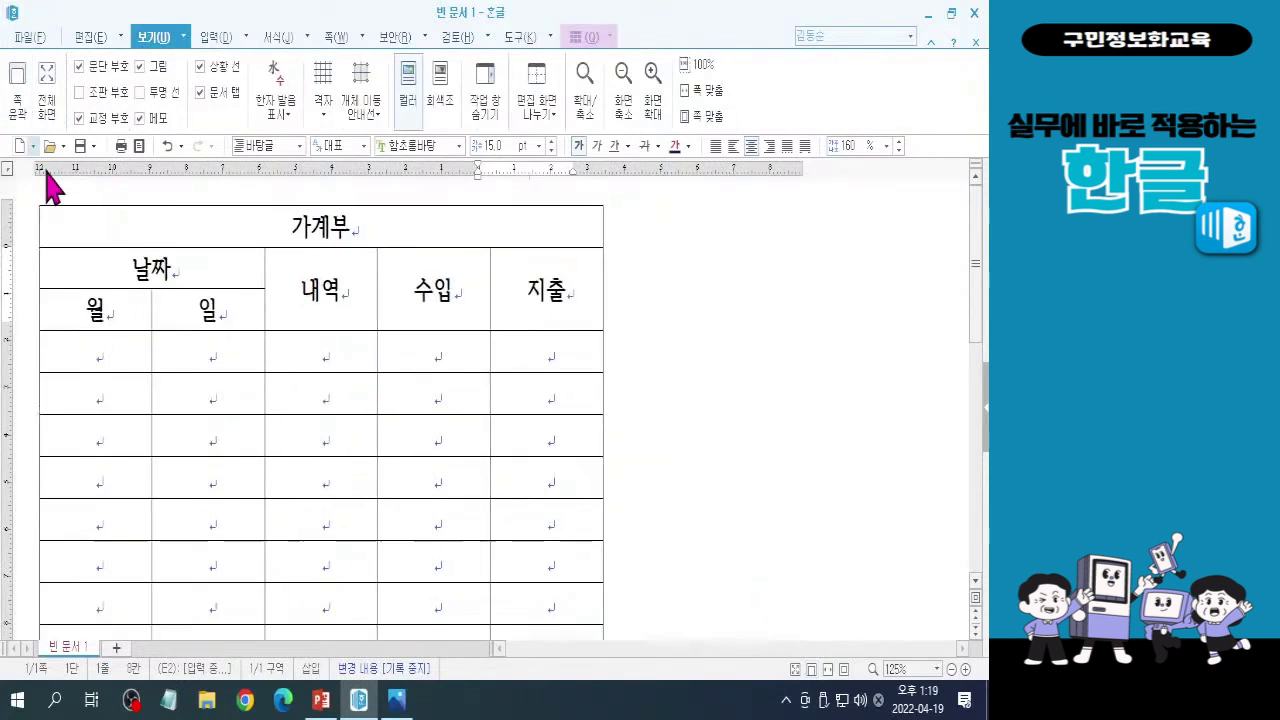
ctrl+scroll(46, 177, up, 2)
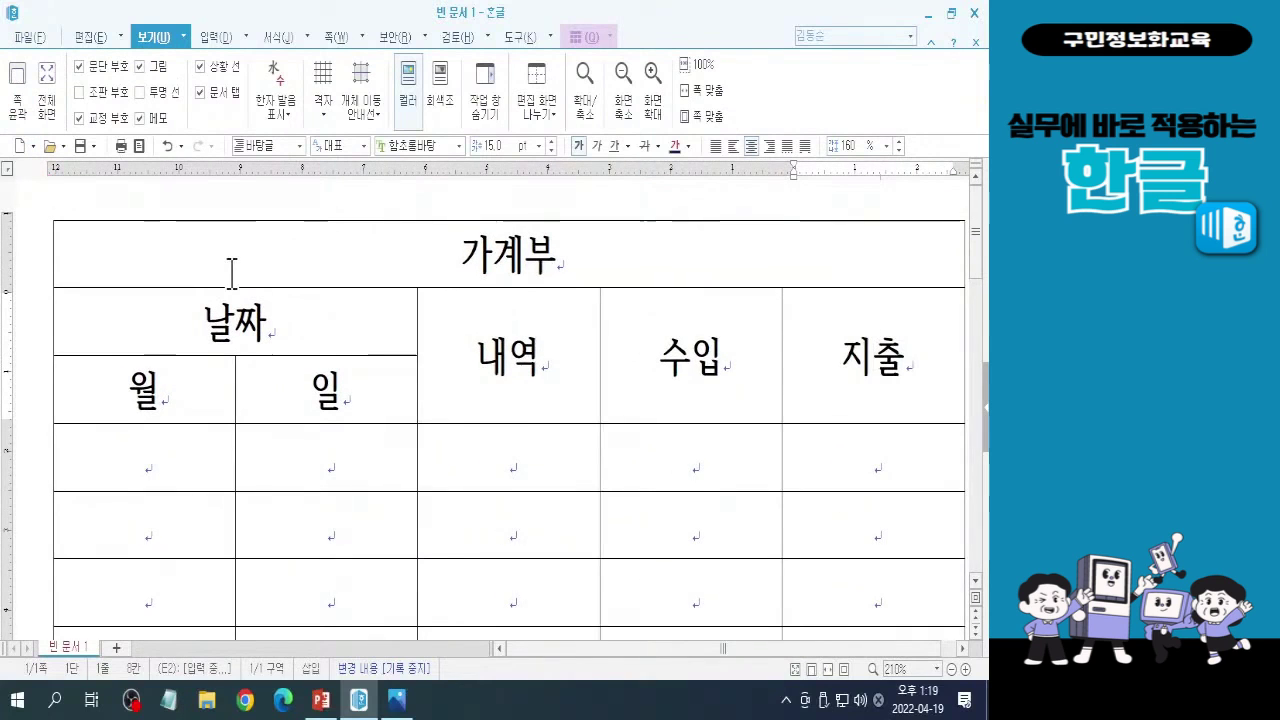
ctrl+scroll(229, 271, down, 1)
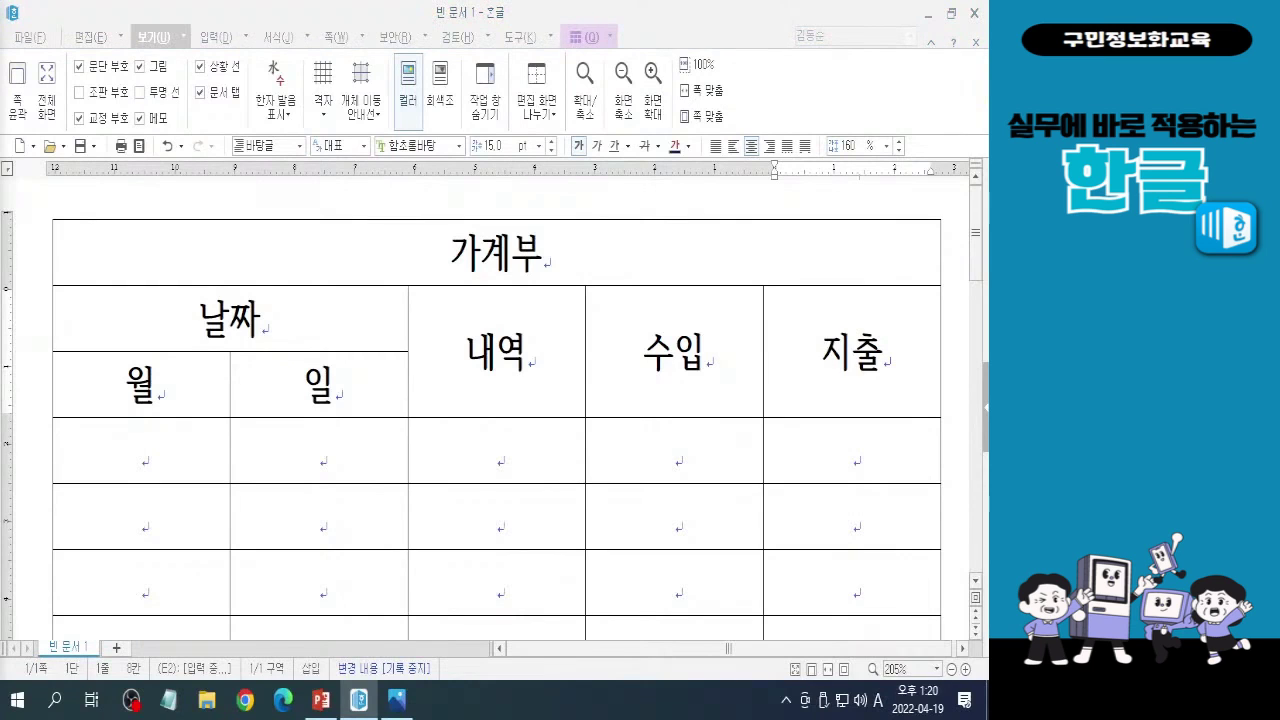
Enter the labels 합계 in merged cell A12 and 잔액 in merged cell A13
key(Hangul)
scroll(551, 486, down, 5)
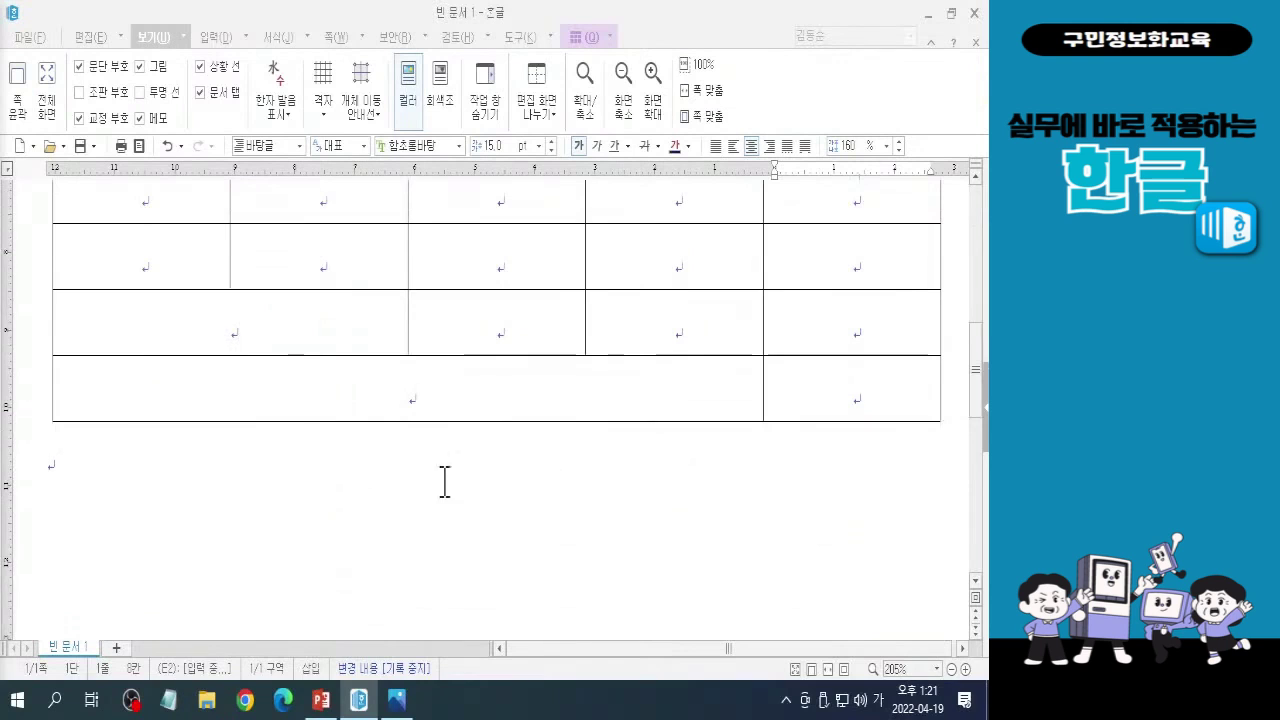
click(223, 334)
text(하)
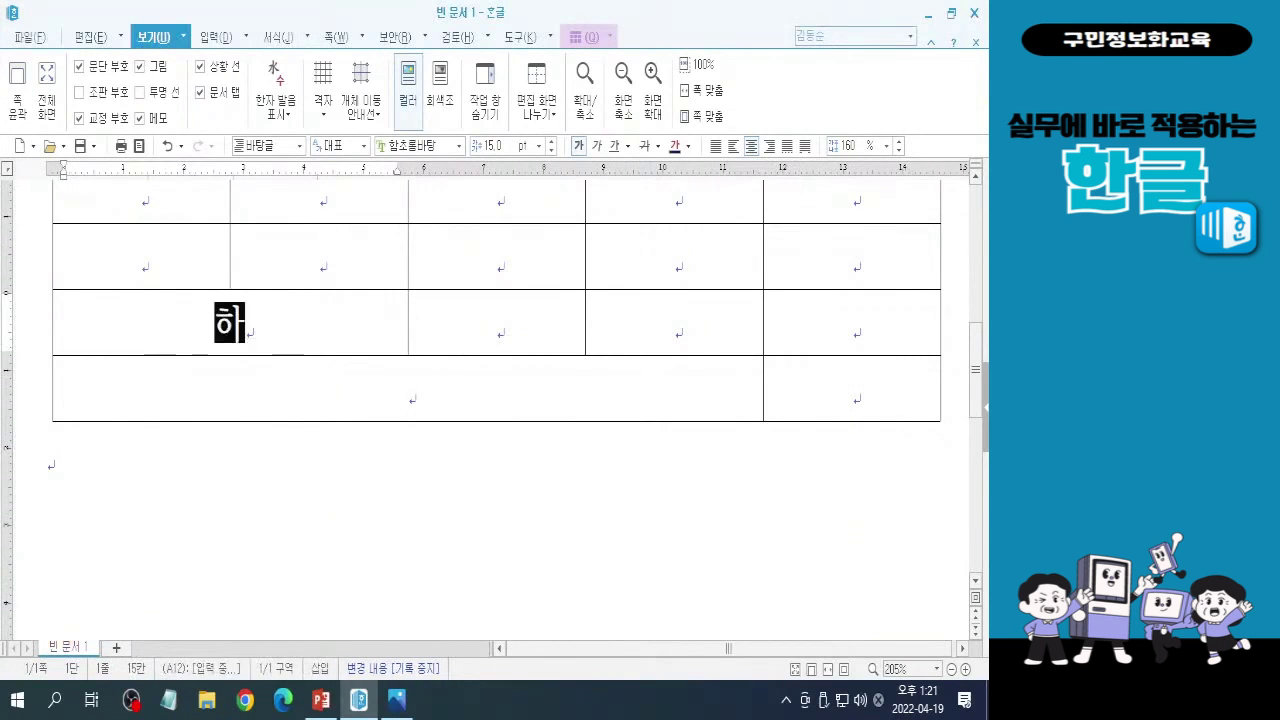
text(ㅂ계)
key(Down)
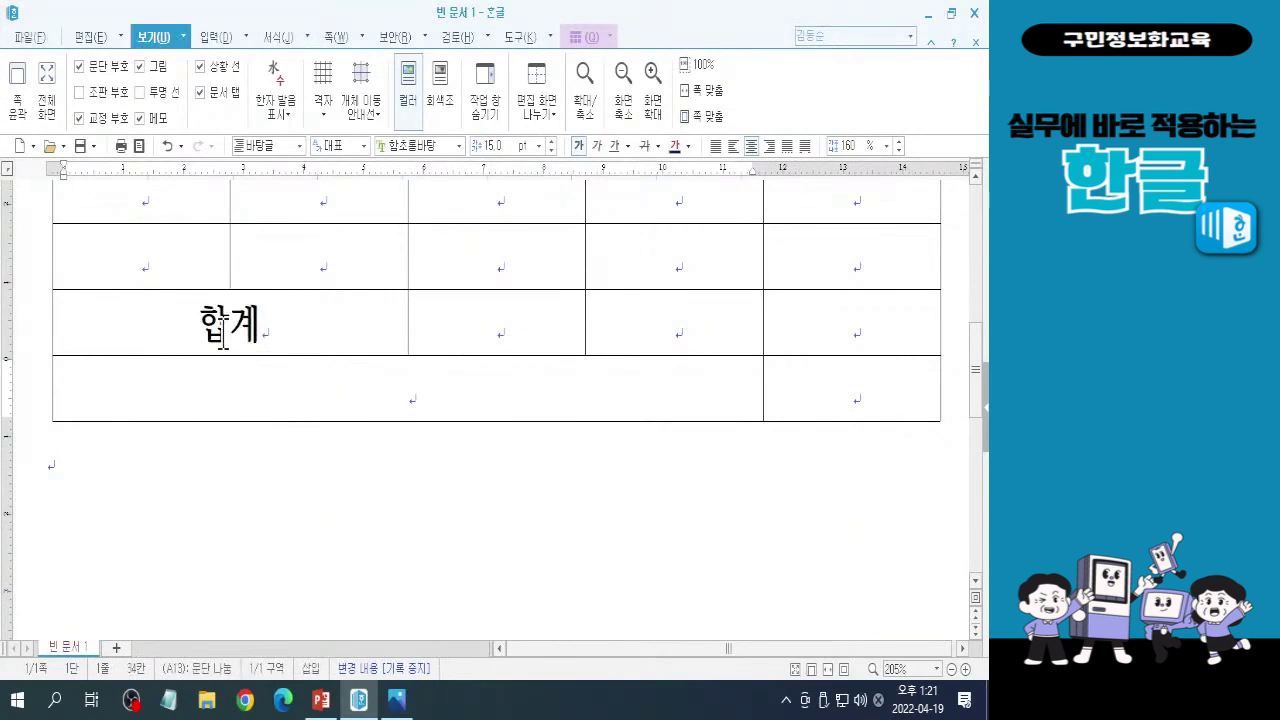
text(잔액)
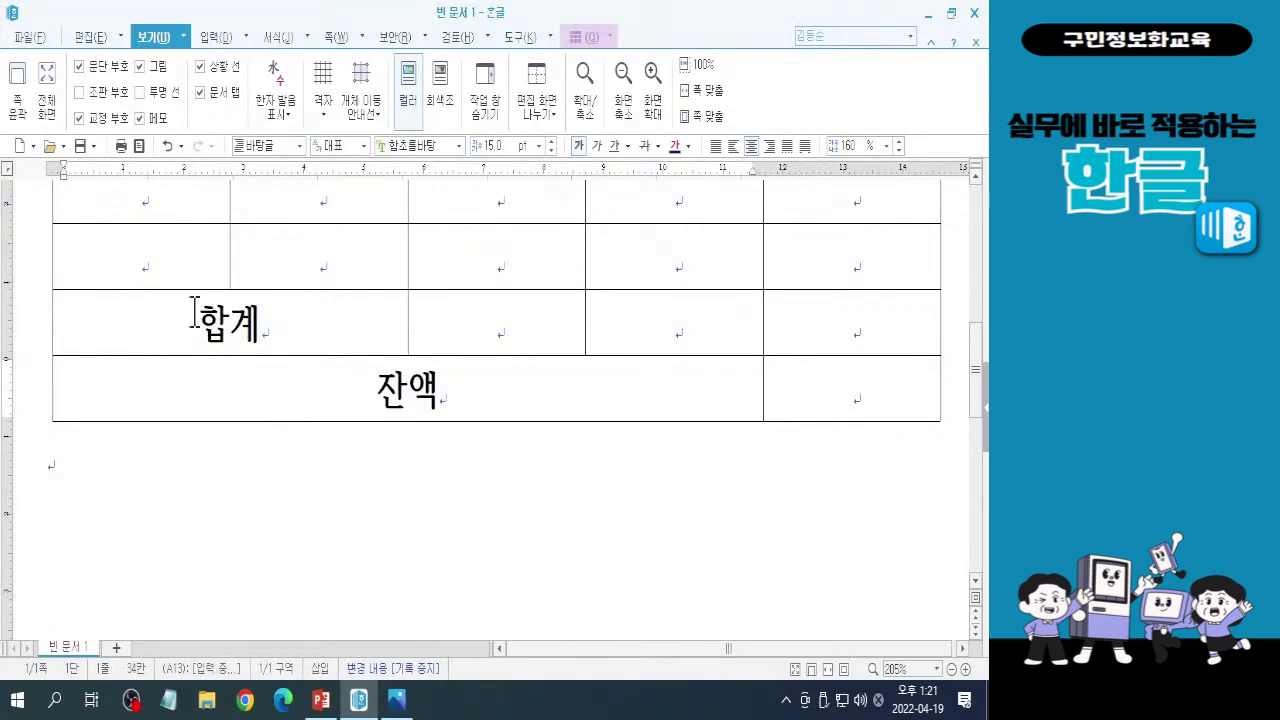
click(194, 312)
click(416, 388)
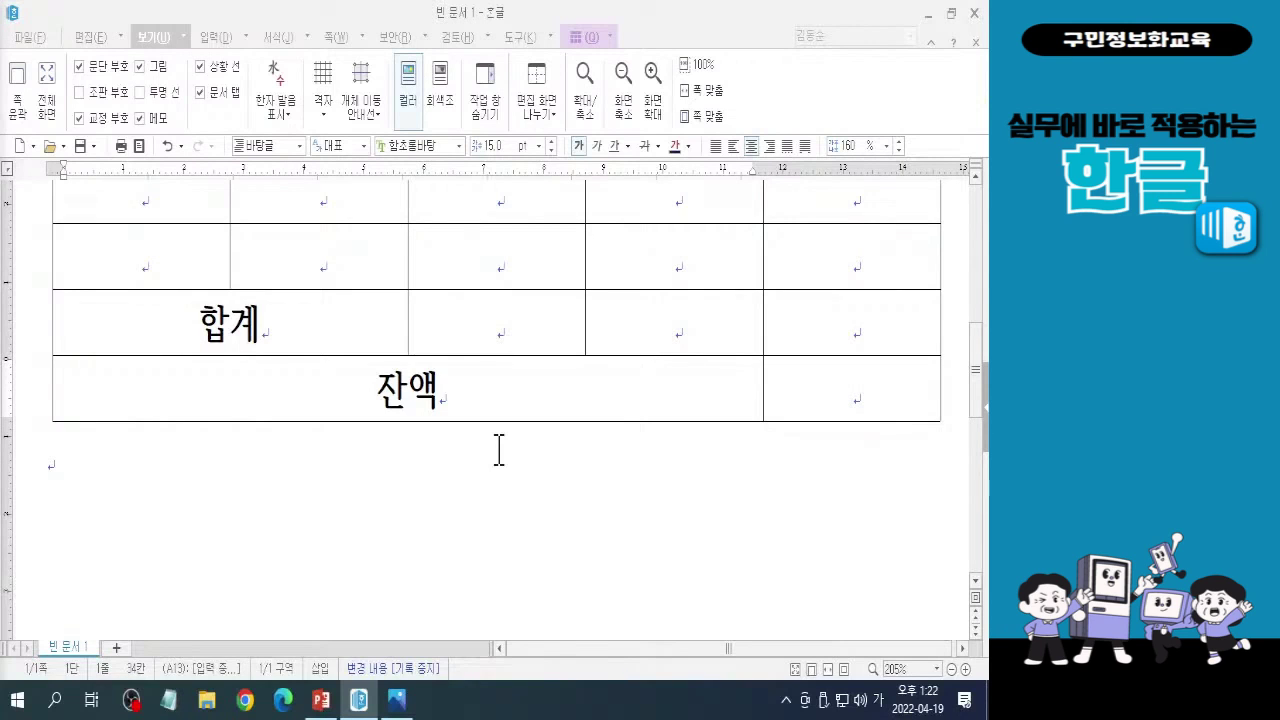
Select the merged title cell 가계부 in the first row as a cell block
scroll(499, 450, up, 10)
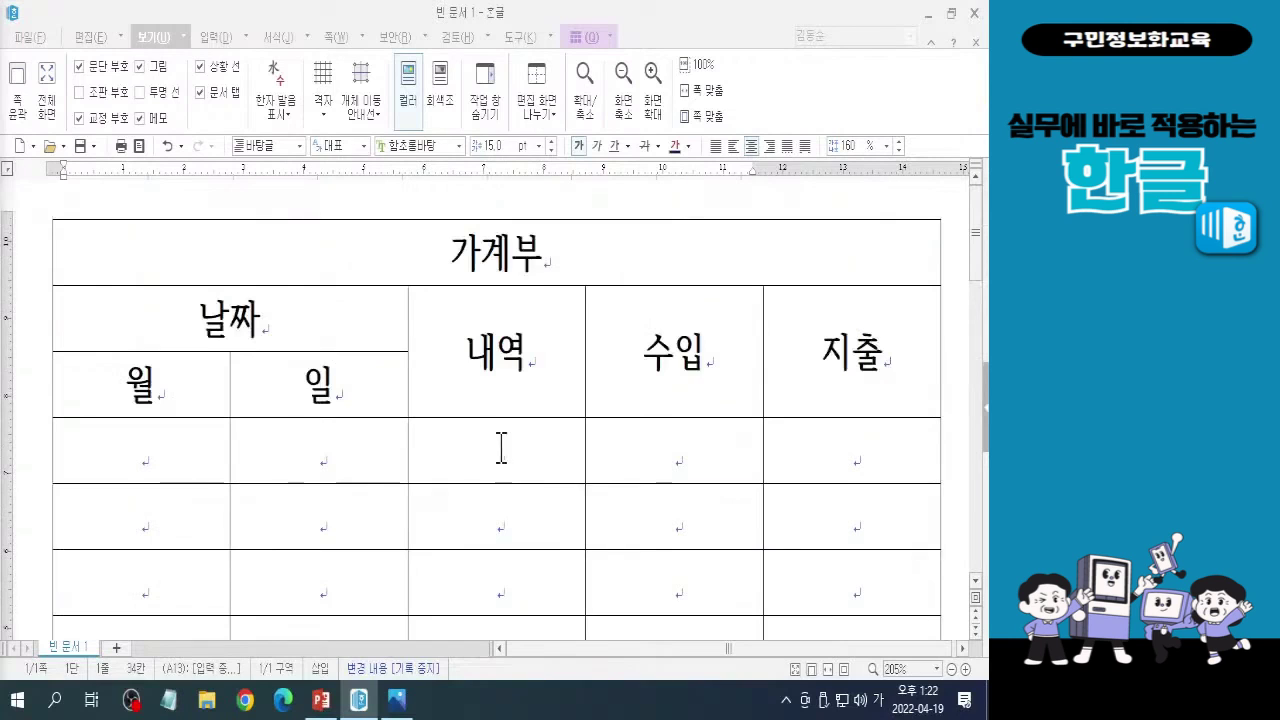
click(499, 245)
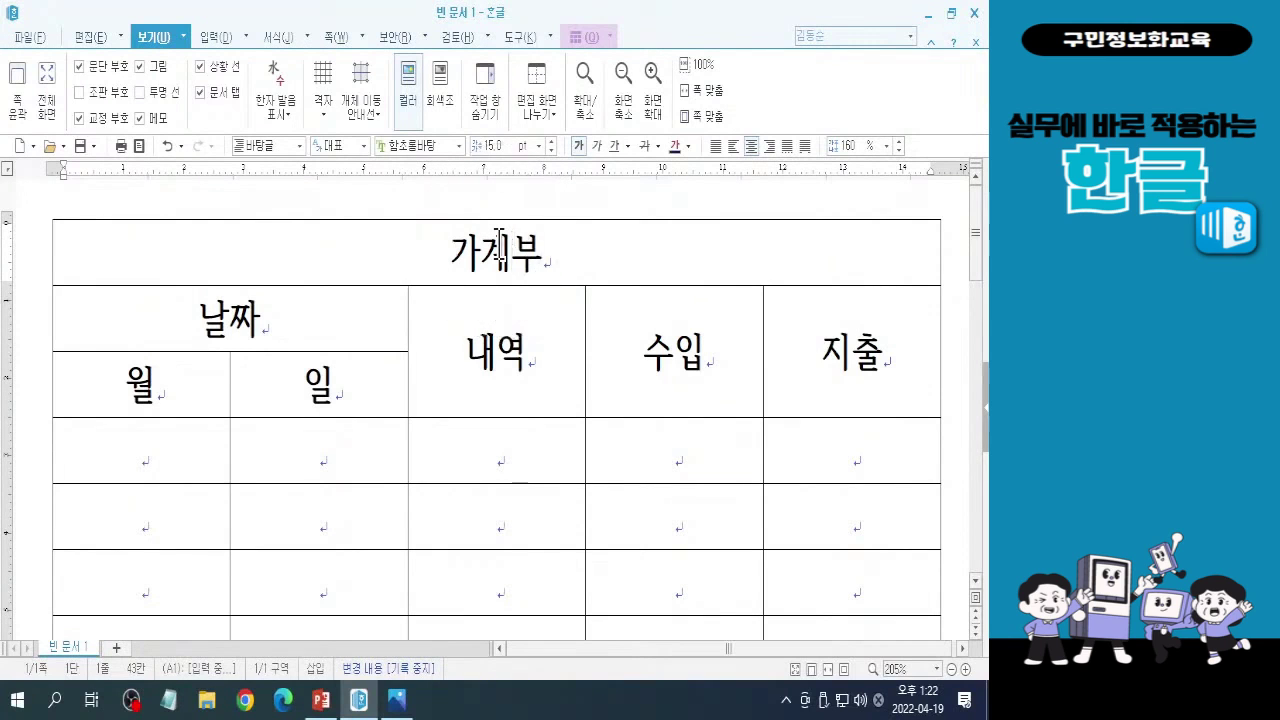
key(F5)
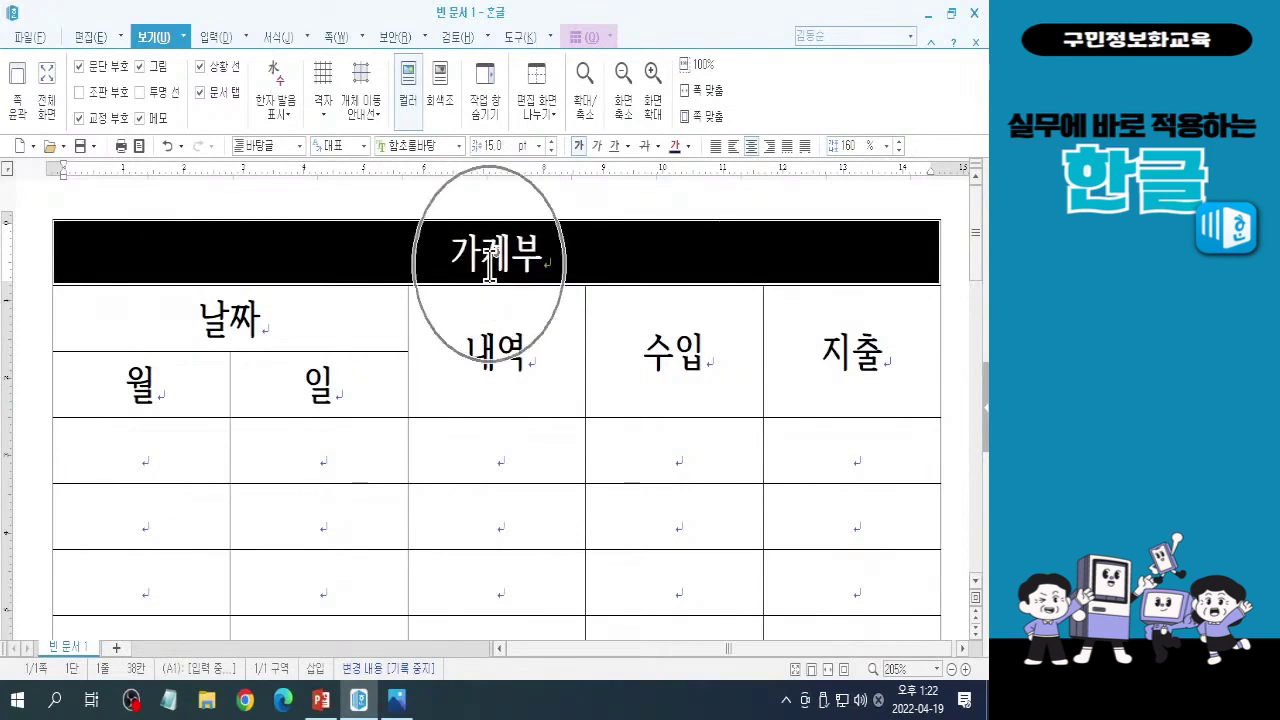
key(c)
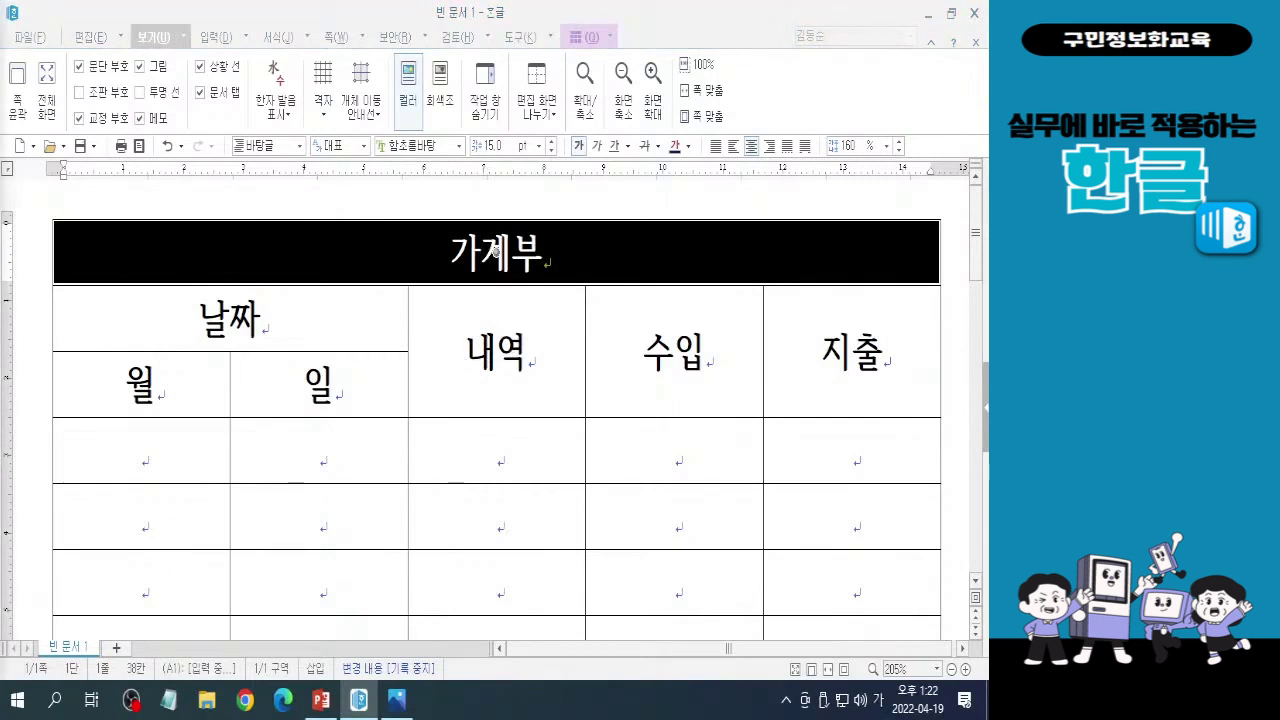
key(Hangul)
key(Hangul)
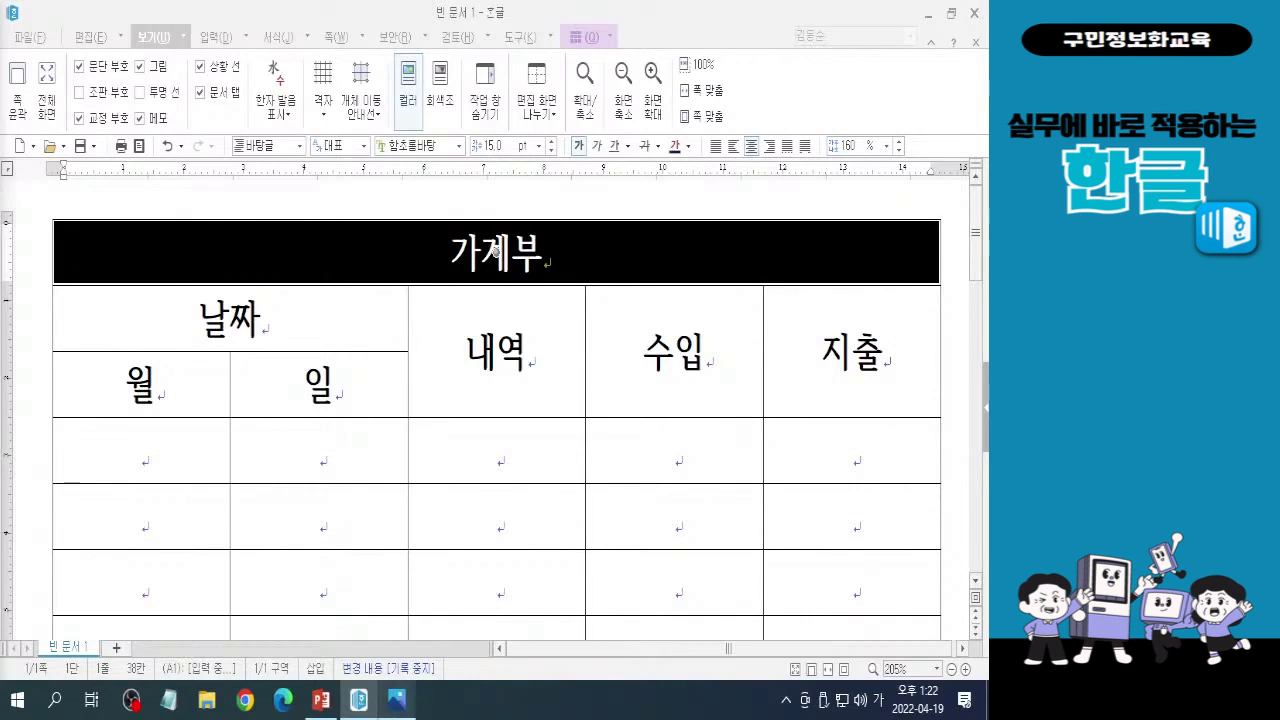
Switch to the Photos app with the keyboard picture 키보드.jpg
click(397, 700)
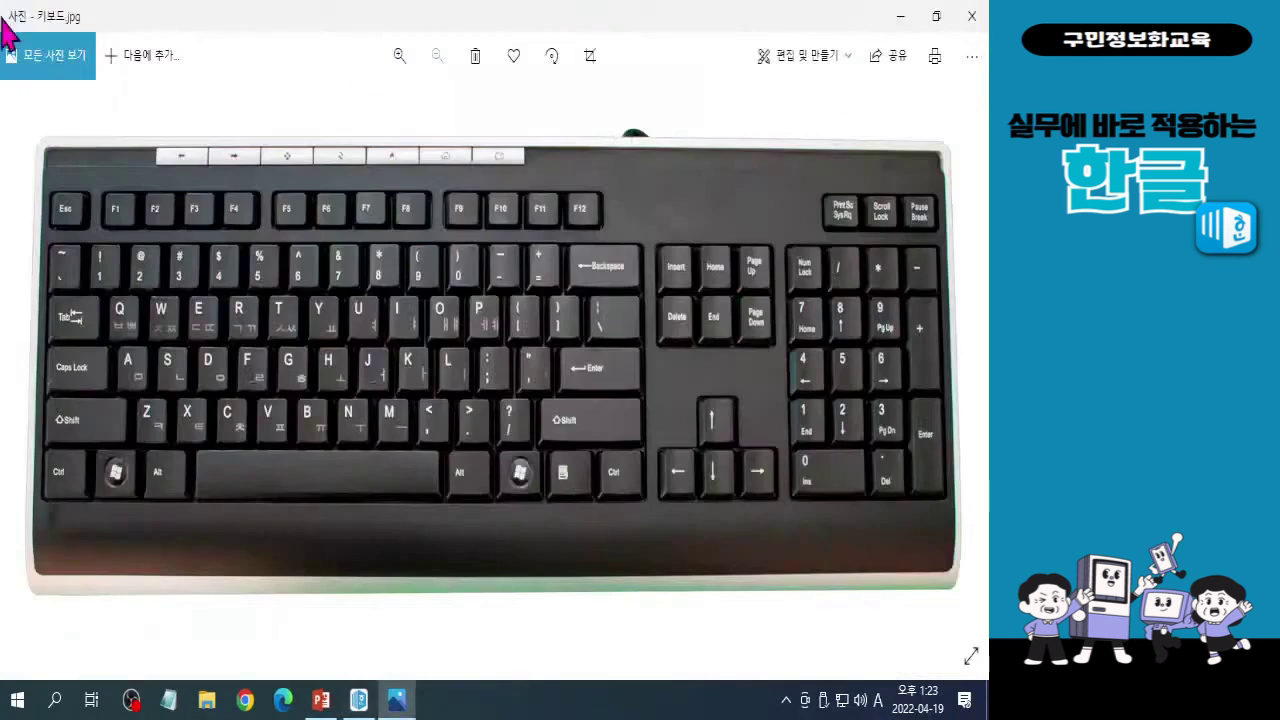
Return from the keyboard picture to the Hangul document and increase the height of the title row 가계부
click(59, 488)
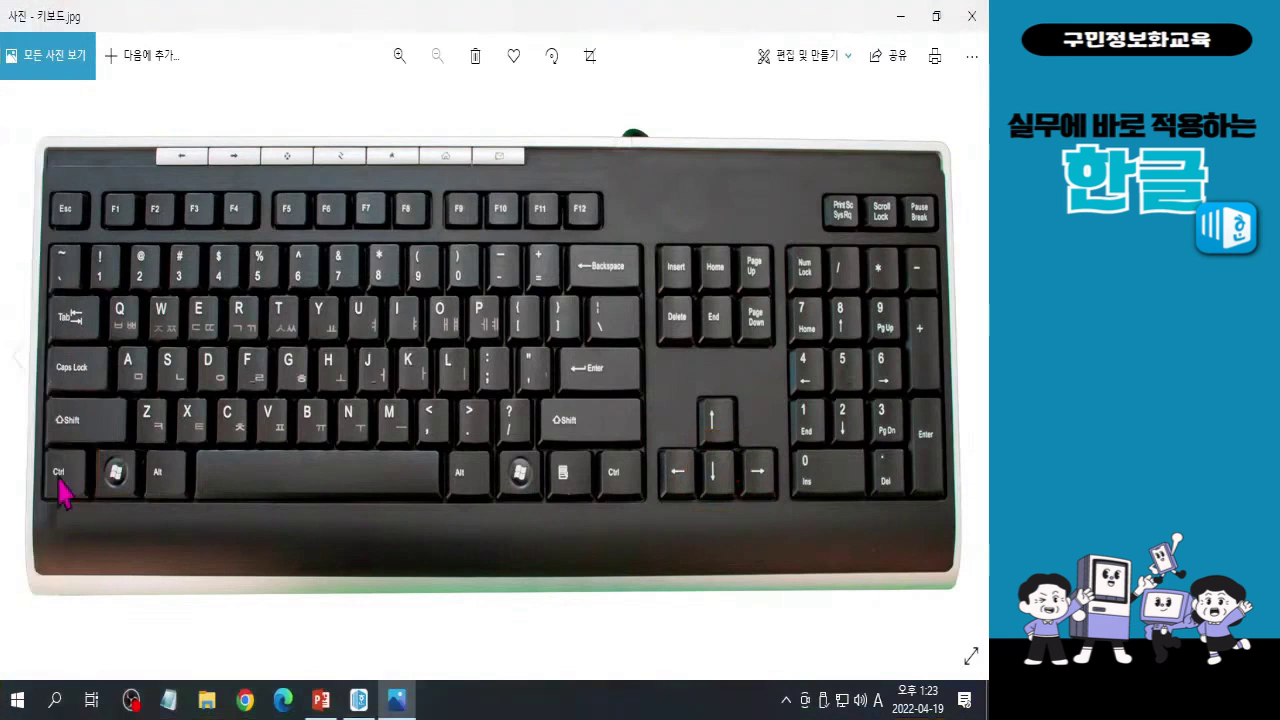
click(893, 15)
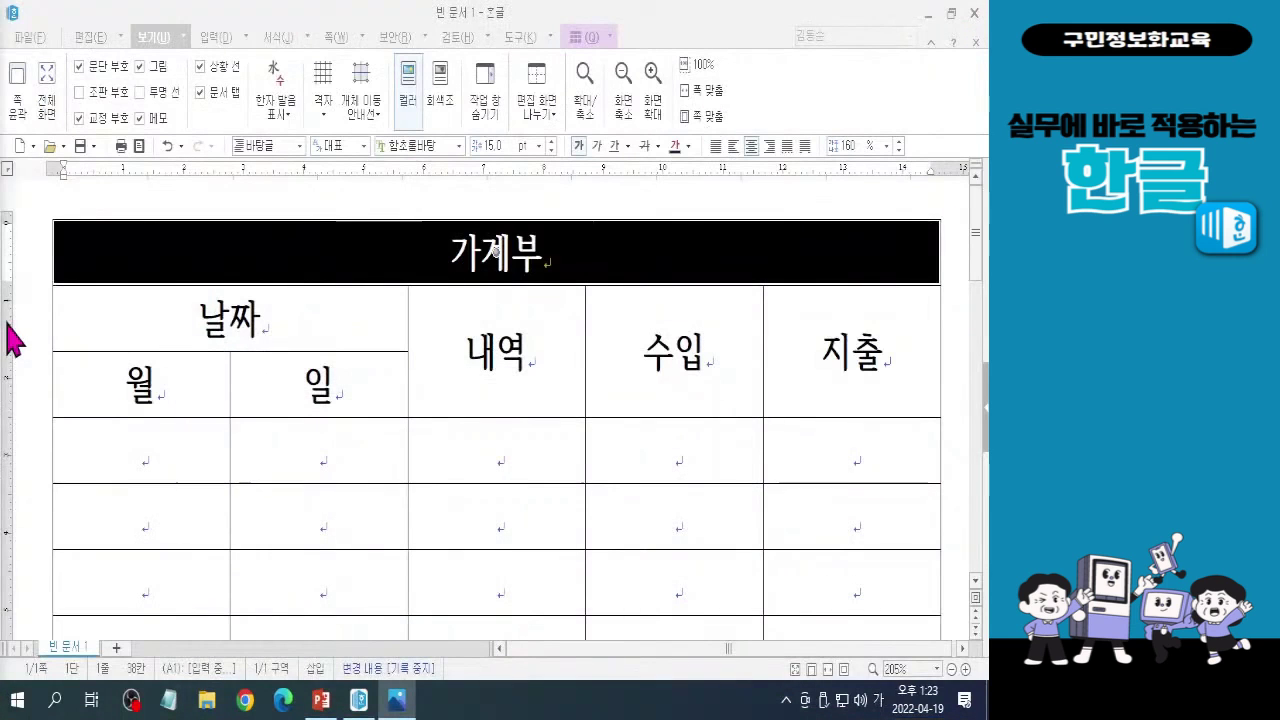
click(620, 14)
key(ctrl+Down)
key(ctrl+Down)
key(ctrl+Down)
key(ctrl+Down)
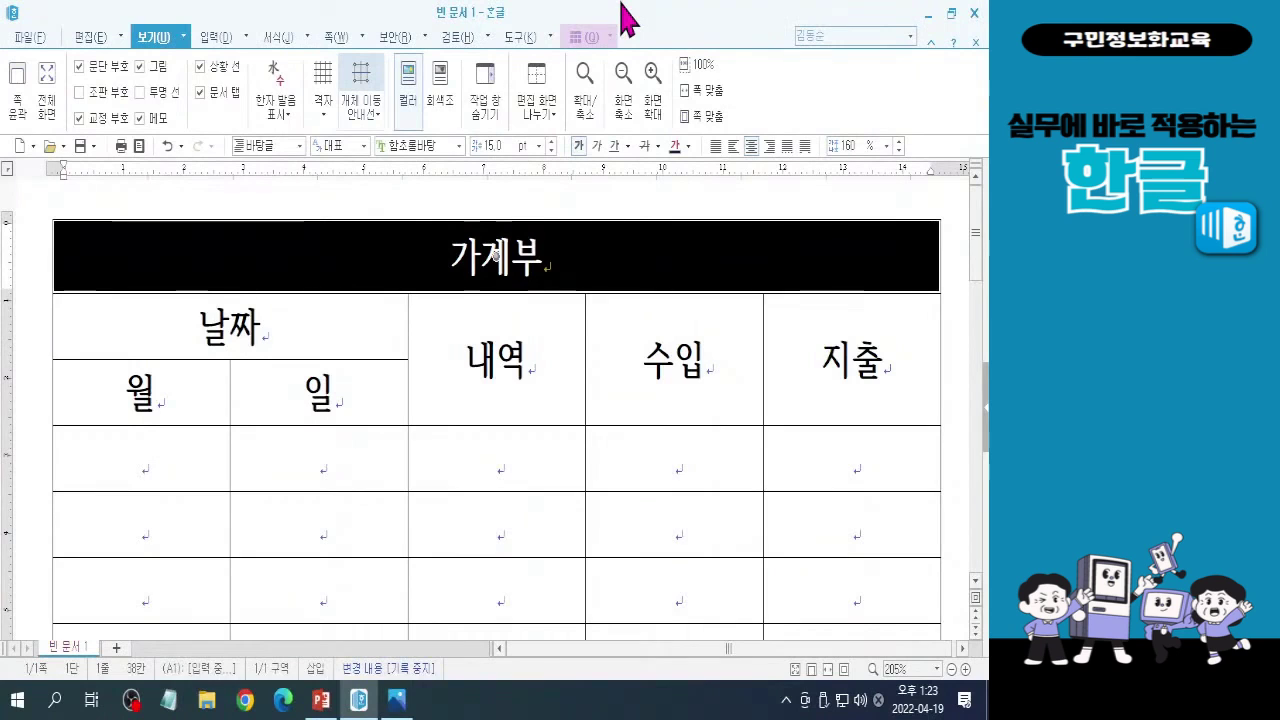
key(ctrl+Down)
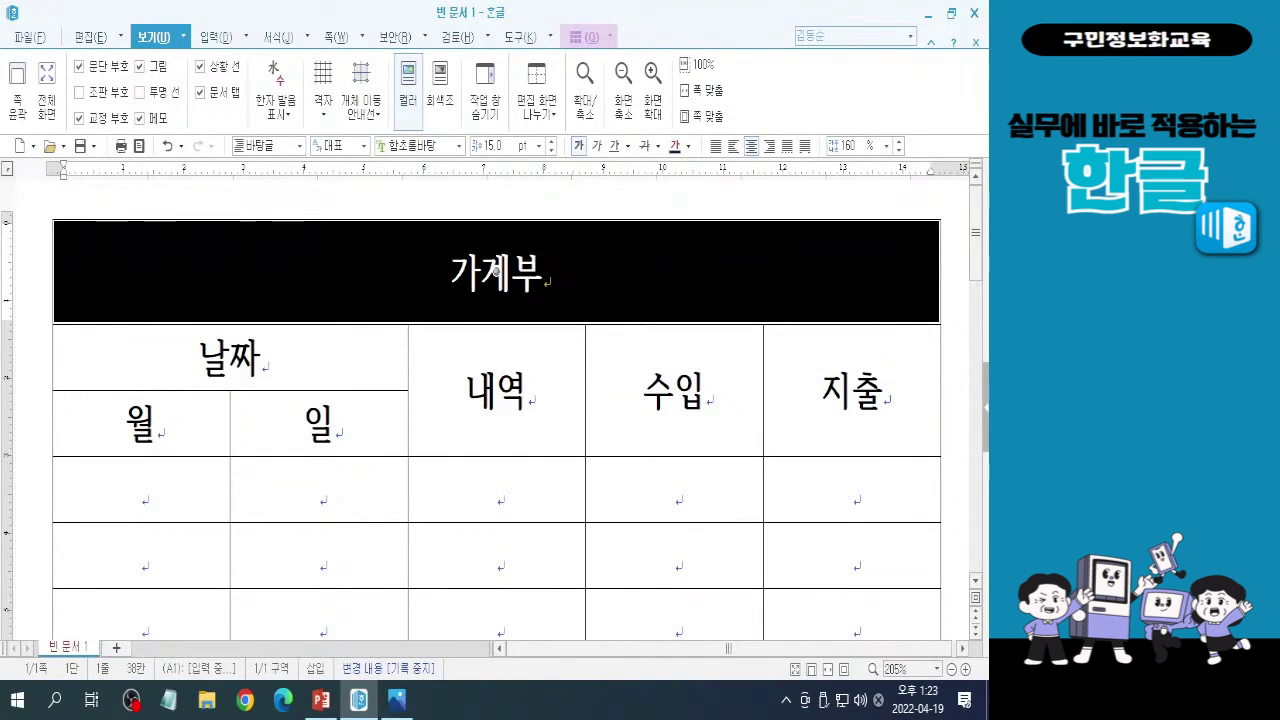
key(l)
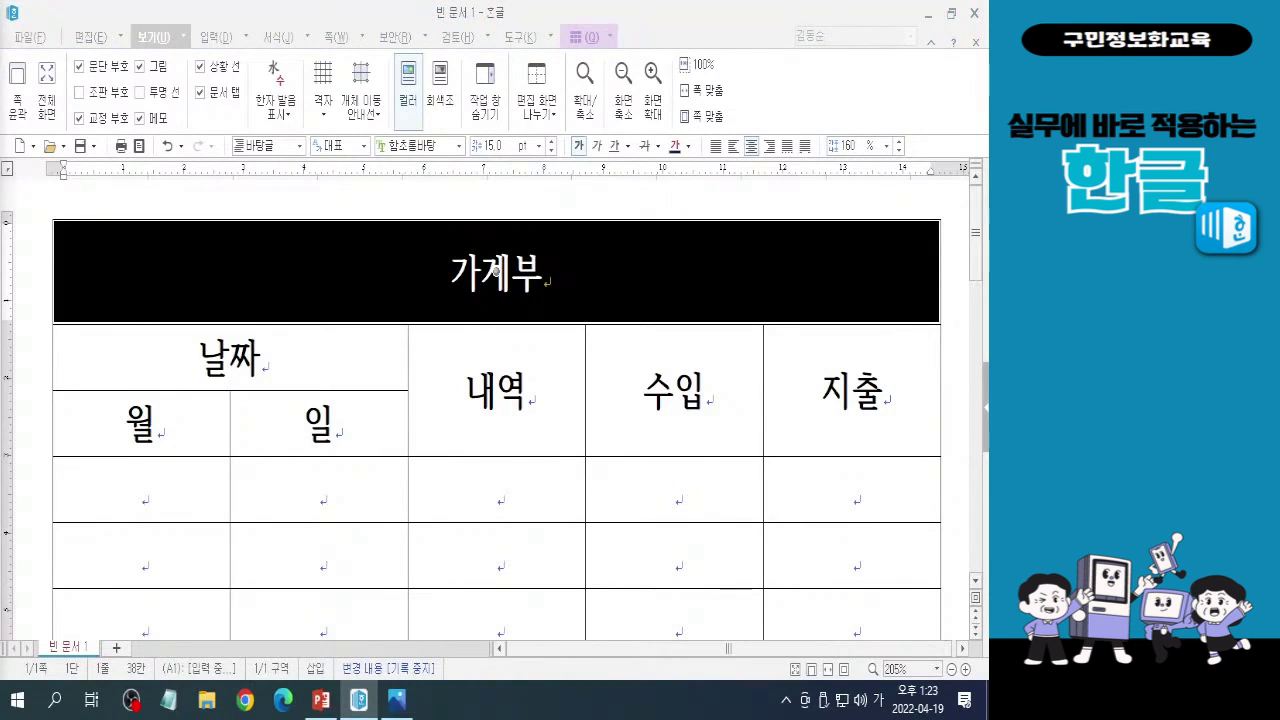
key(Hangul)
key(Hangul)
key(Hangul)
key(Hangul)
key(ctrl)
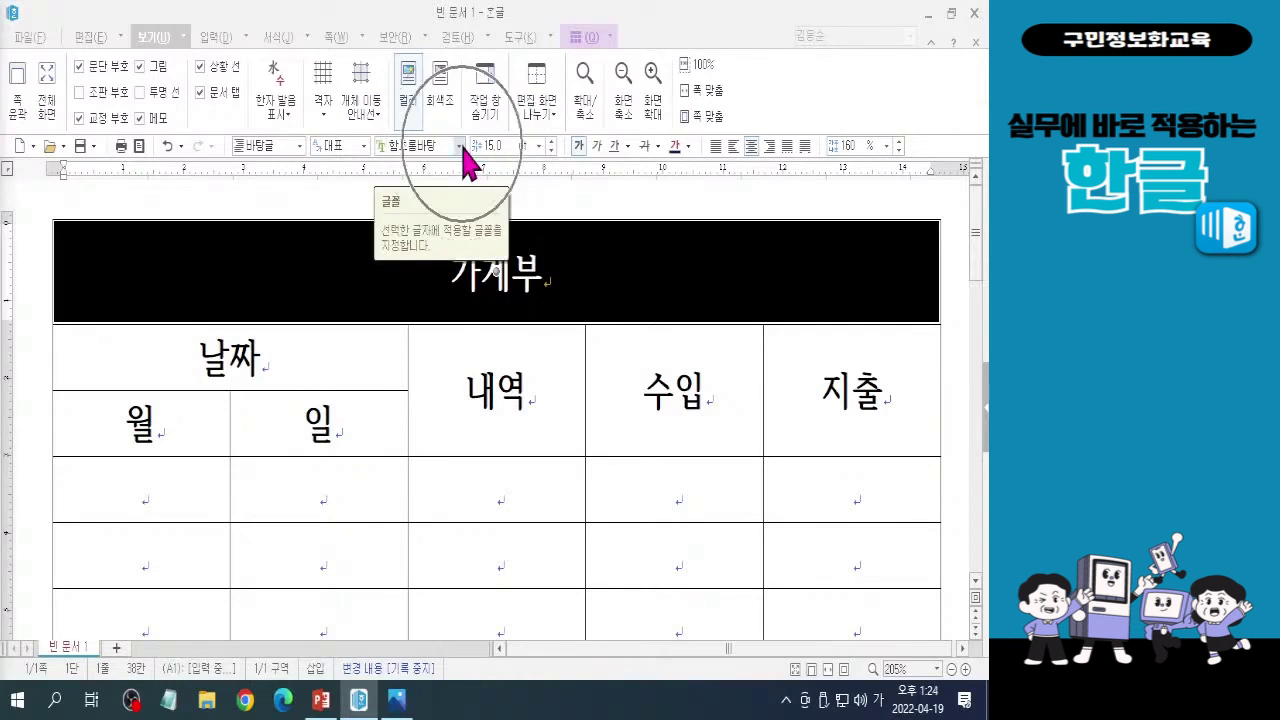
Set the title 가계부 to the font 한컴 윤체 M at 15 pt
click(461, 147)
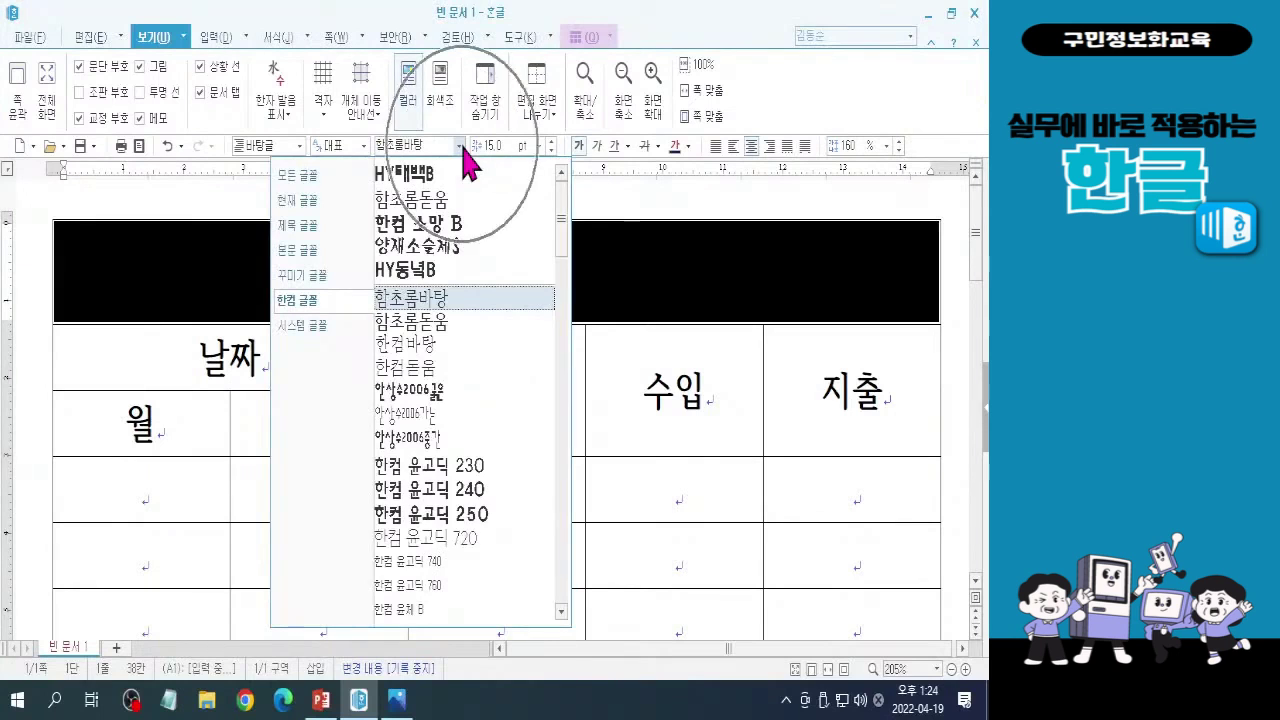
click(328, 180)
scroll(449, 152, up, 3)
scroll(453, 152, up, 5)
click(461, 147)
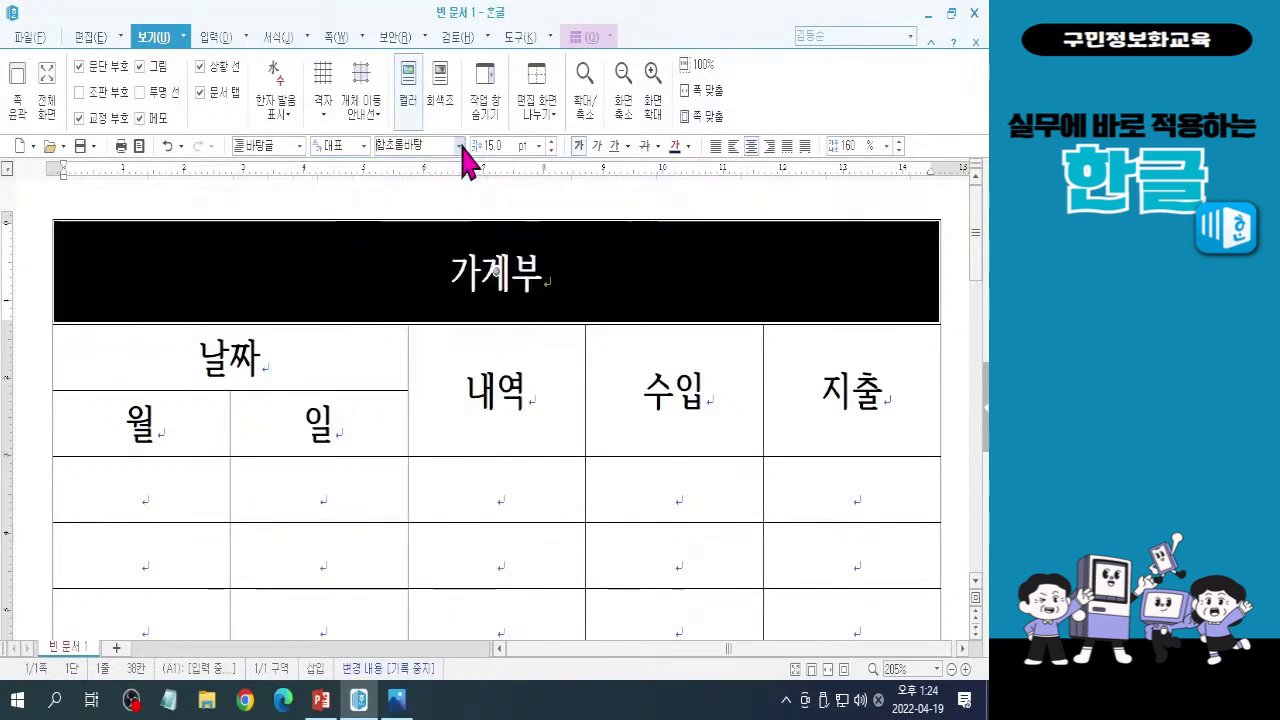
click(461, 147)
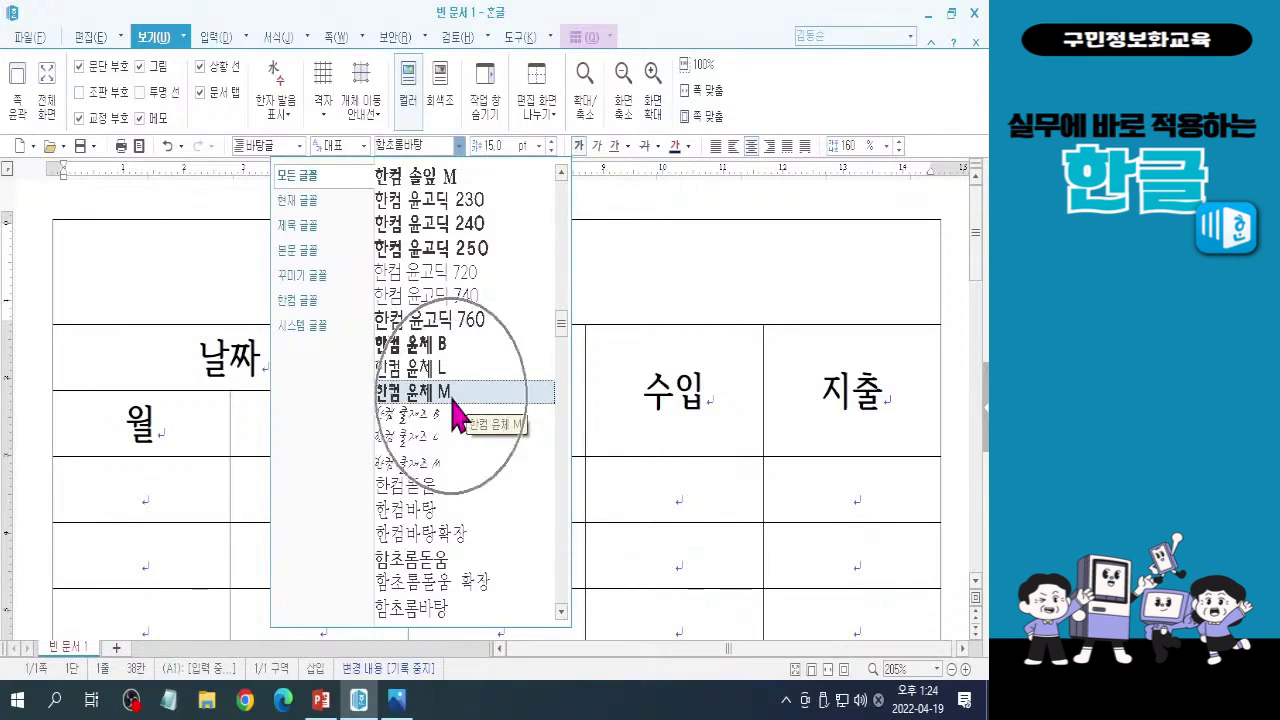
click(453, 392)
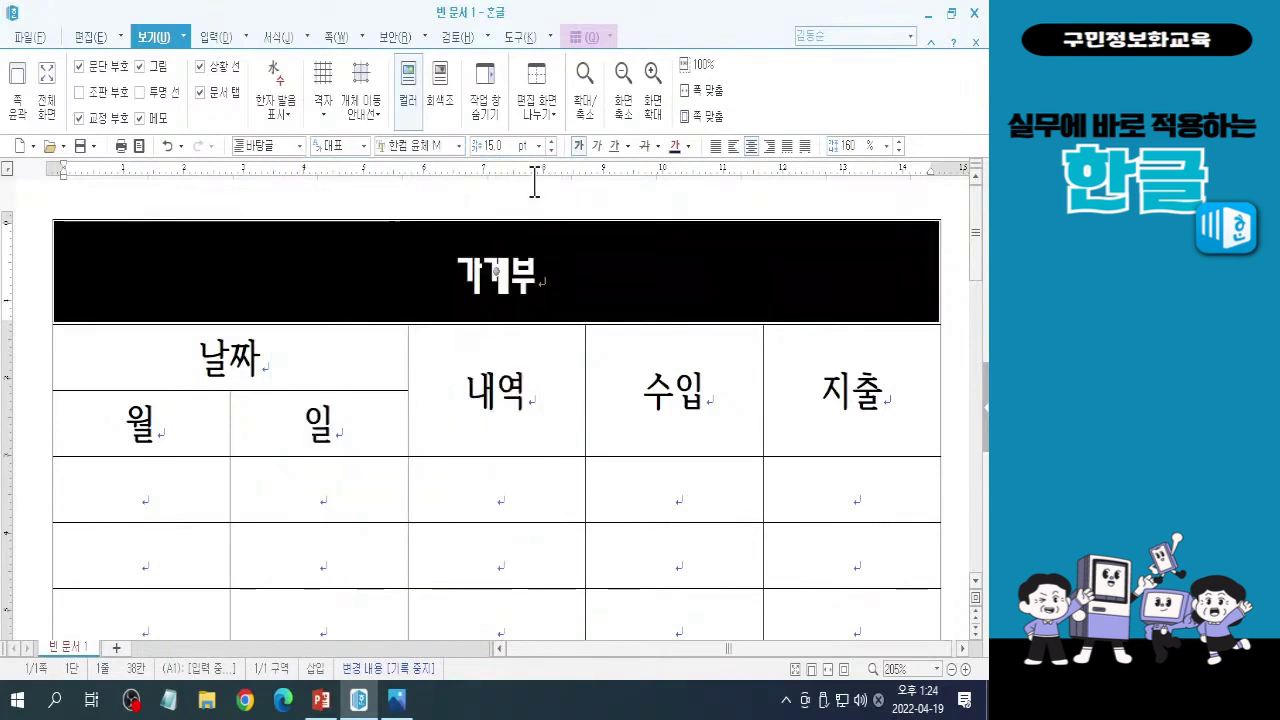
click(540, 147)
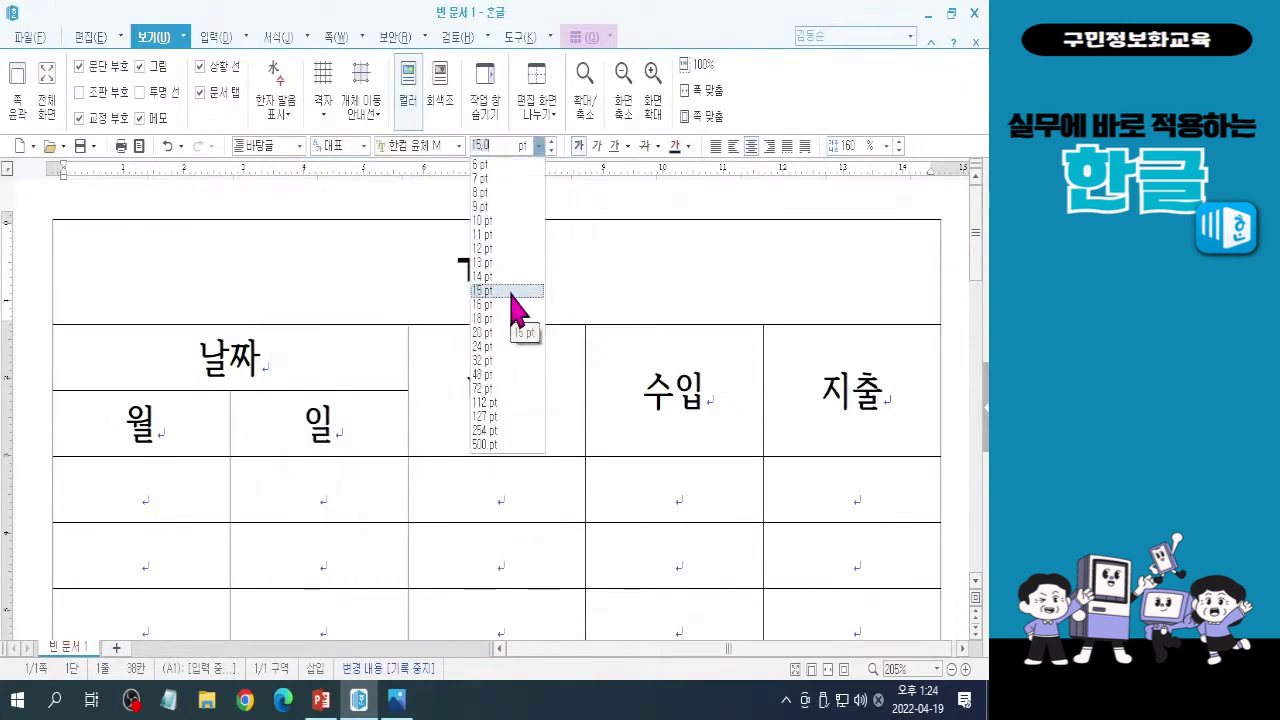
click(506, 290)
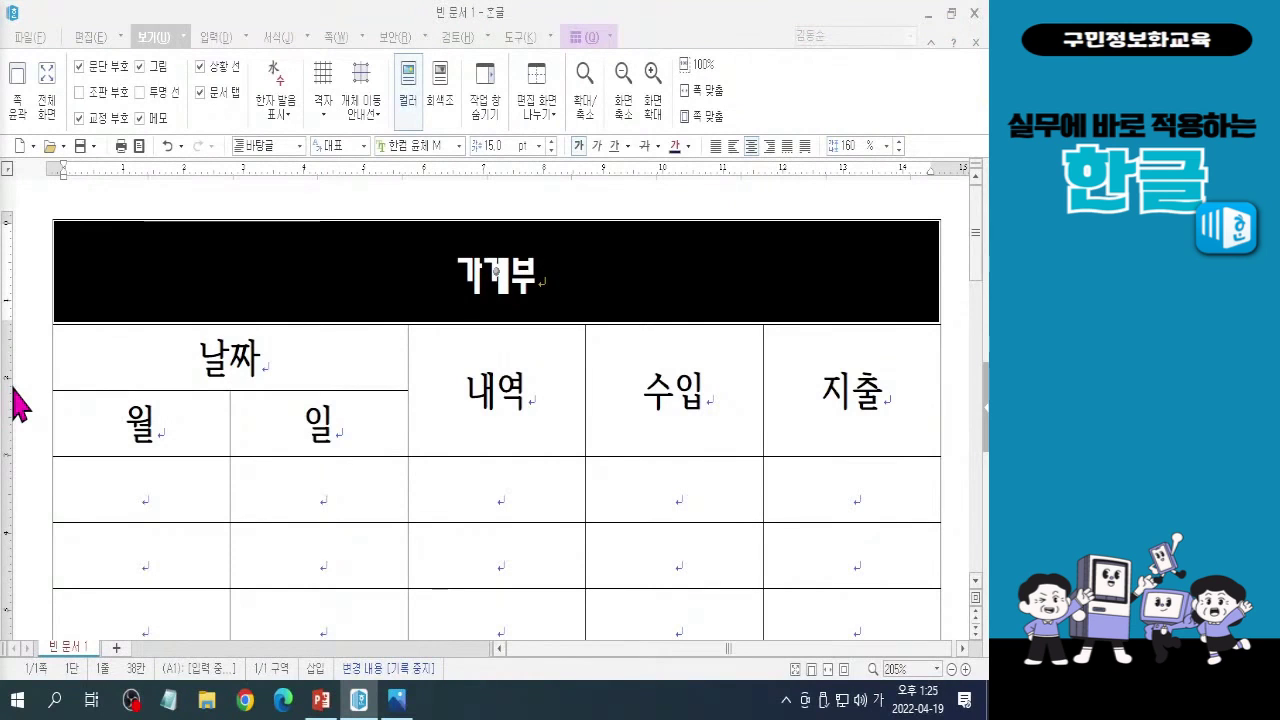
key(Hangul)
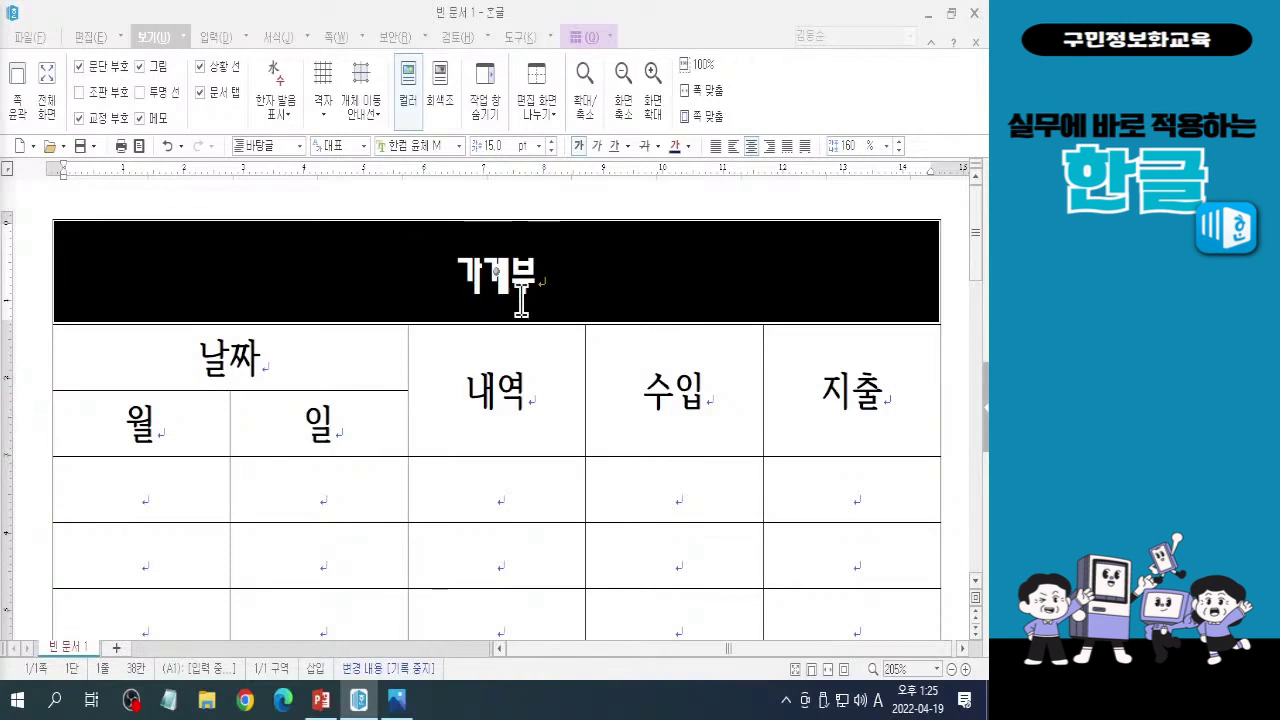
Fill the title cell 가계부 with the lightest purple tint from the 기본 colour theme
click(588, 38)
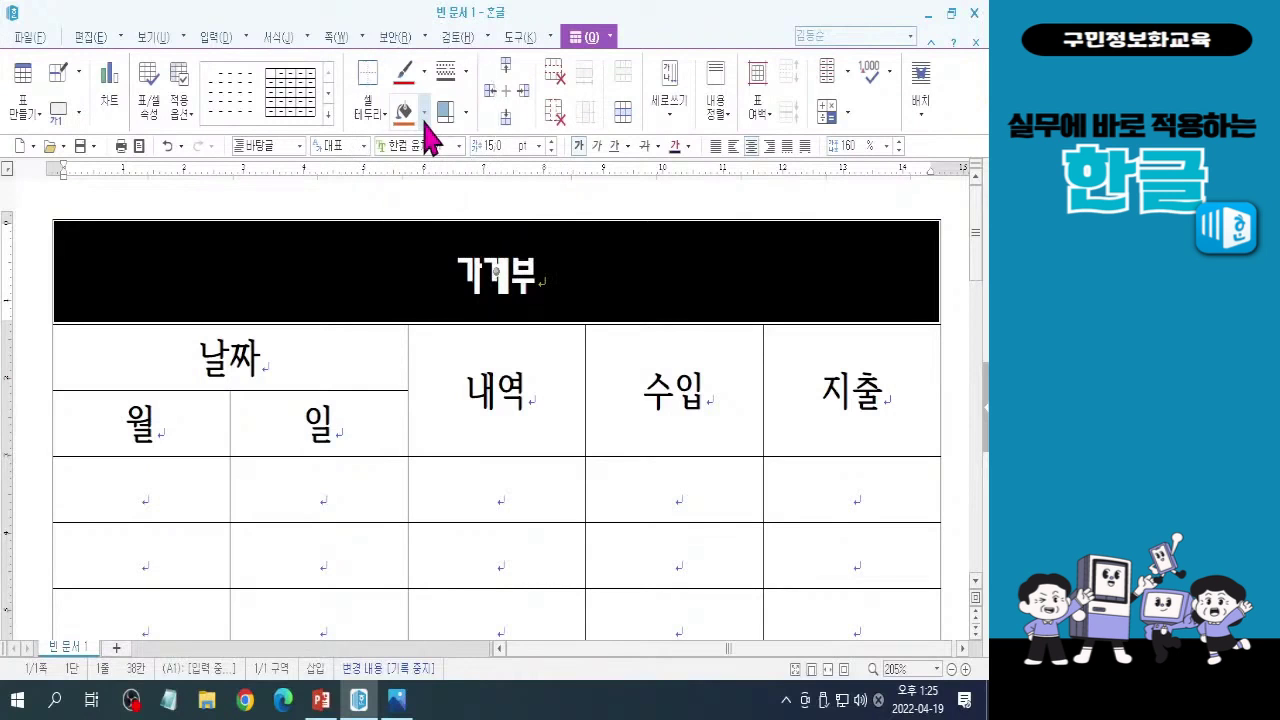
click(424, 115)
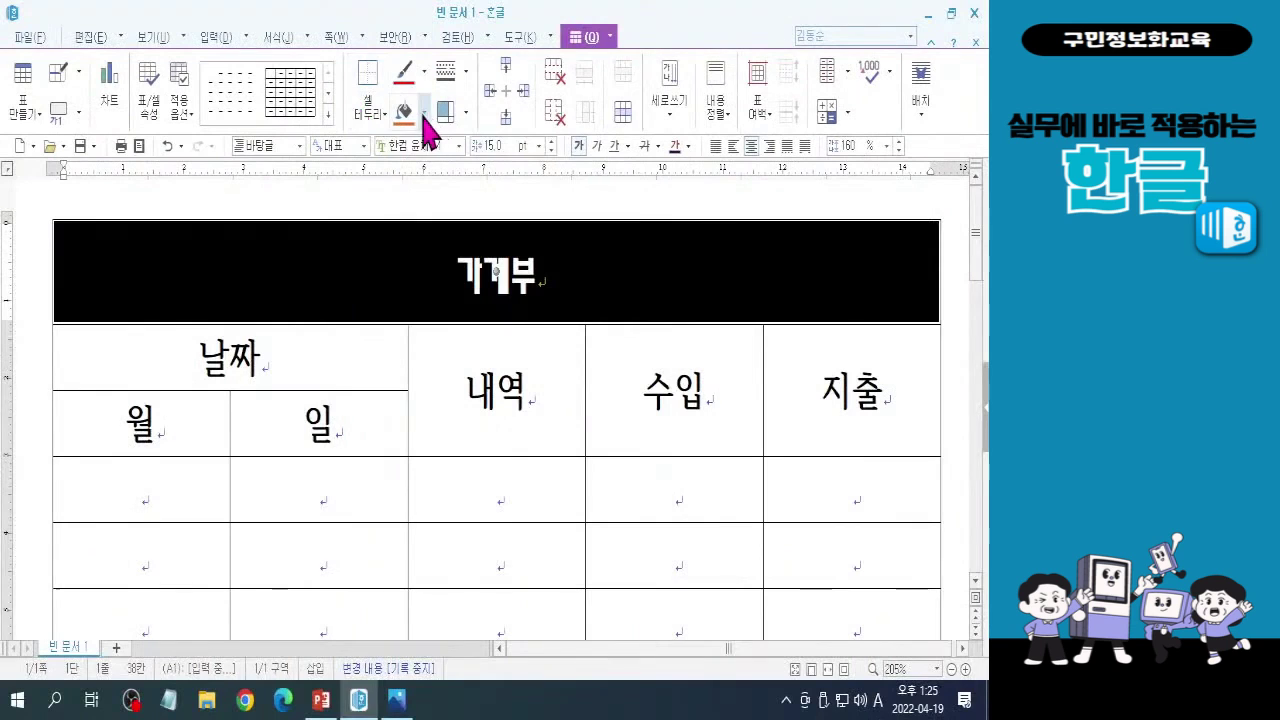
click(424, 114)
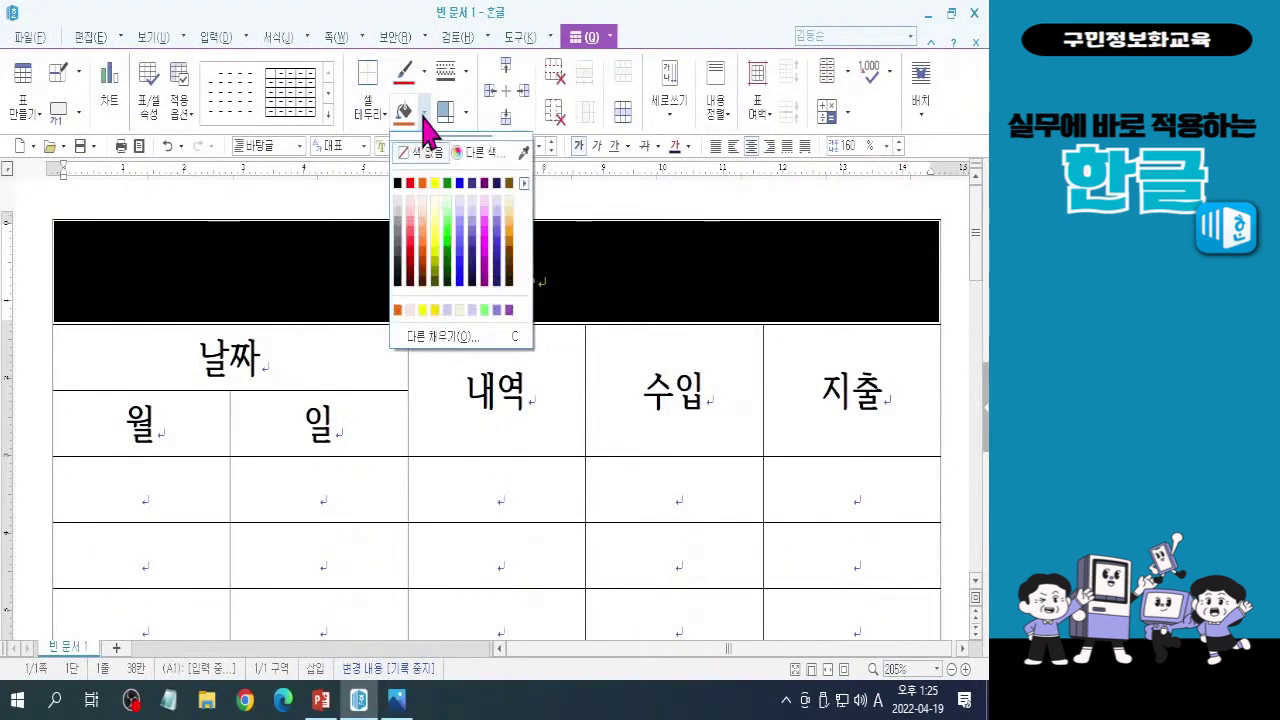
click(522, 184)
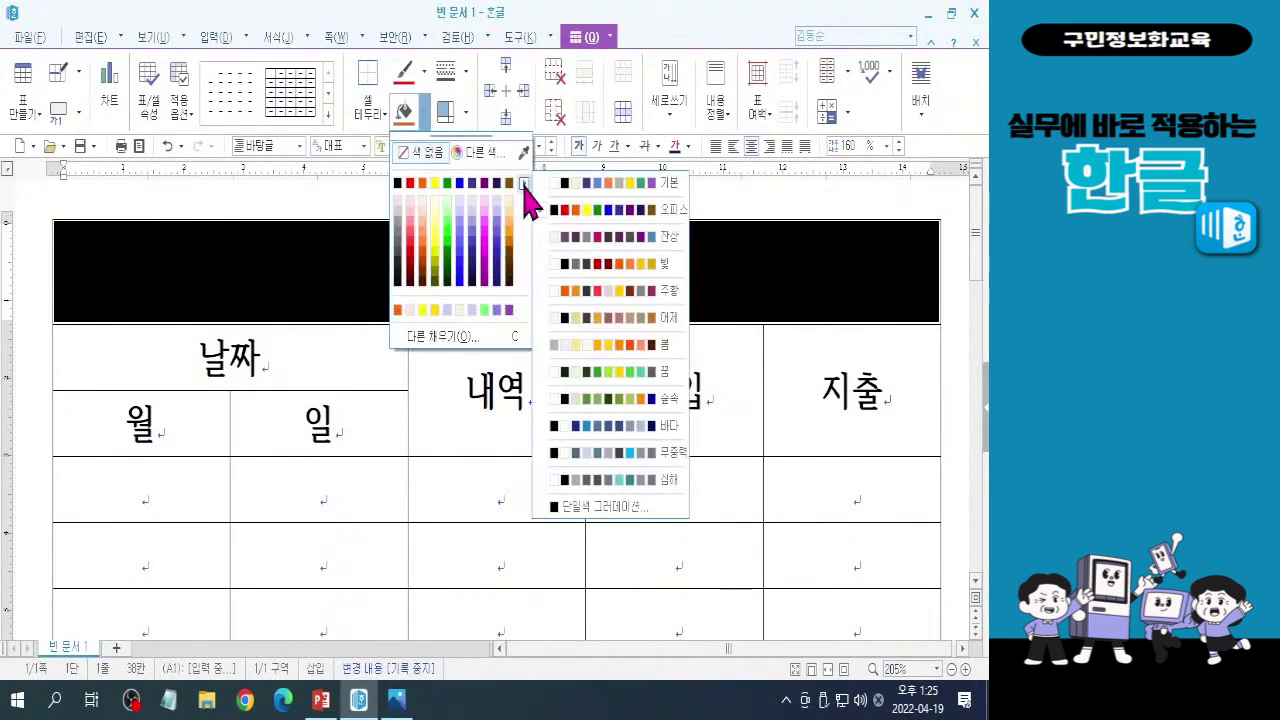
click(665, 209)
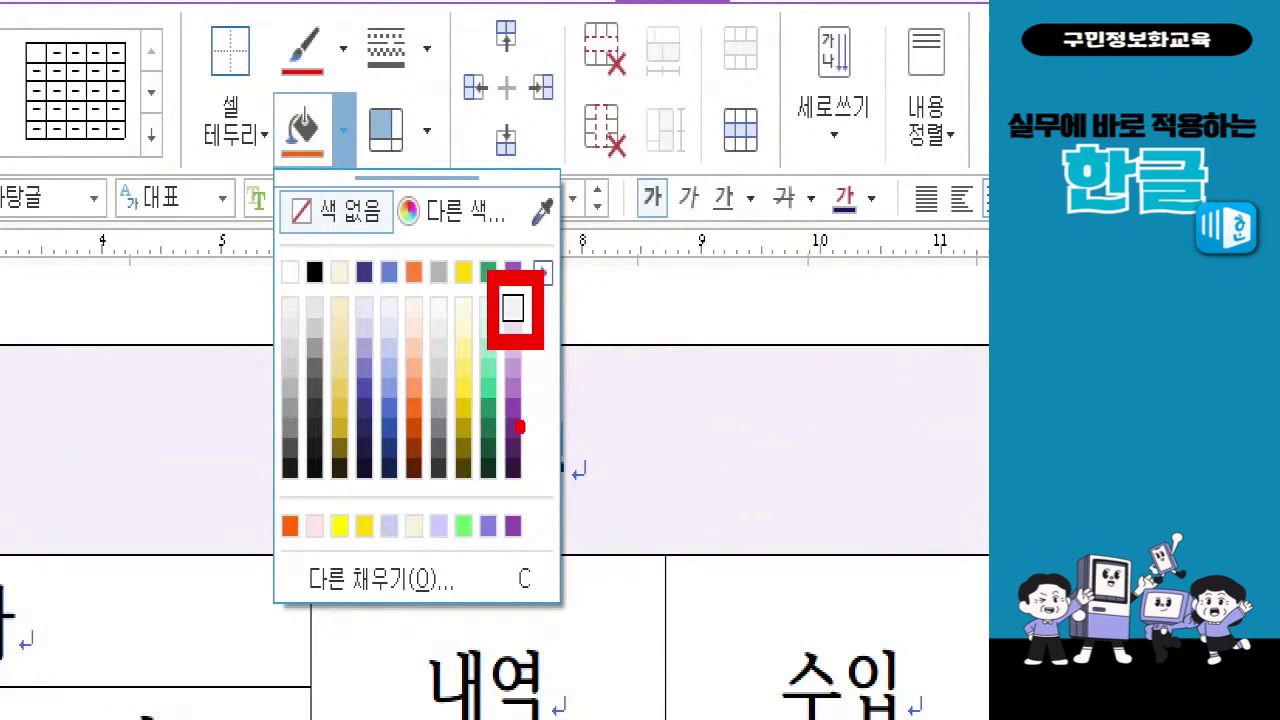
key(Escape)
click(343, 130)
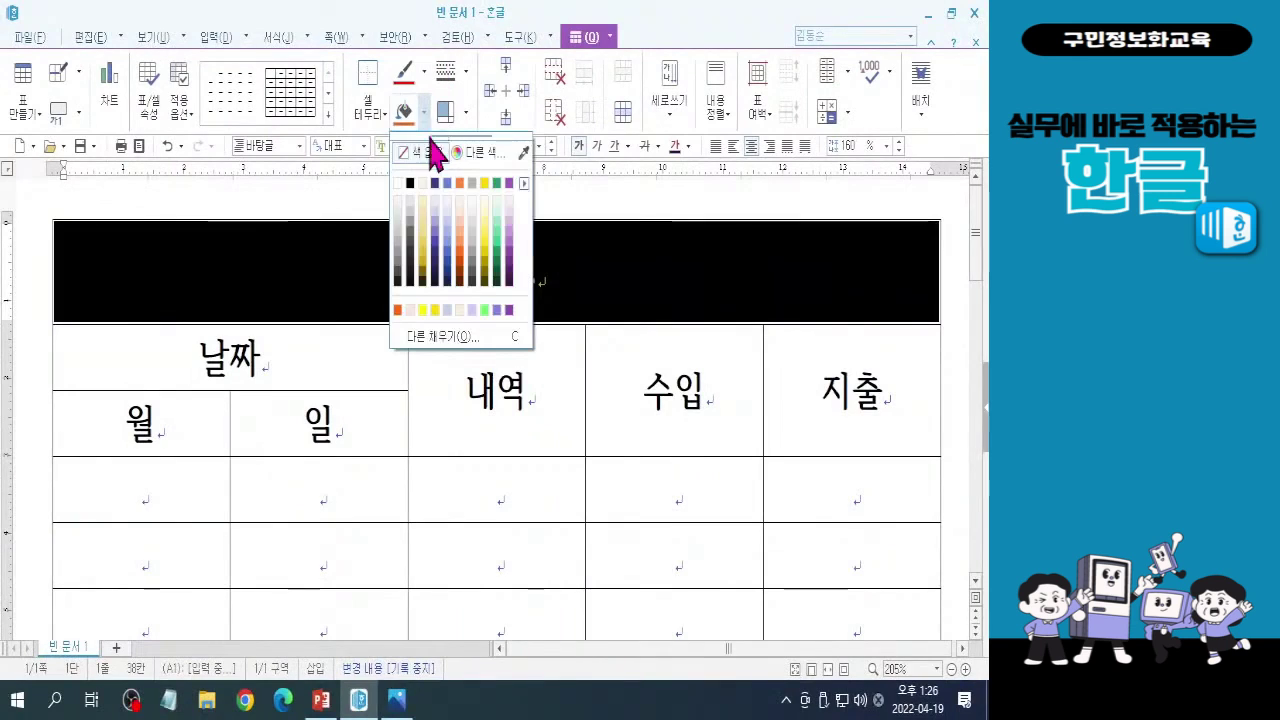
click(514, 214)
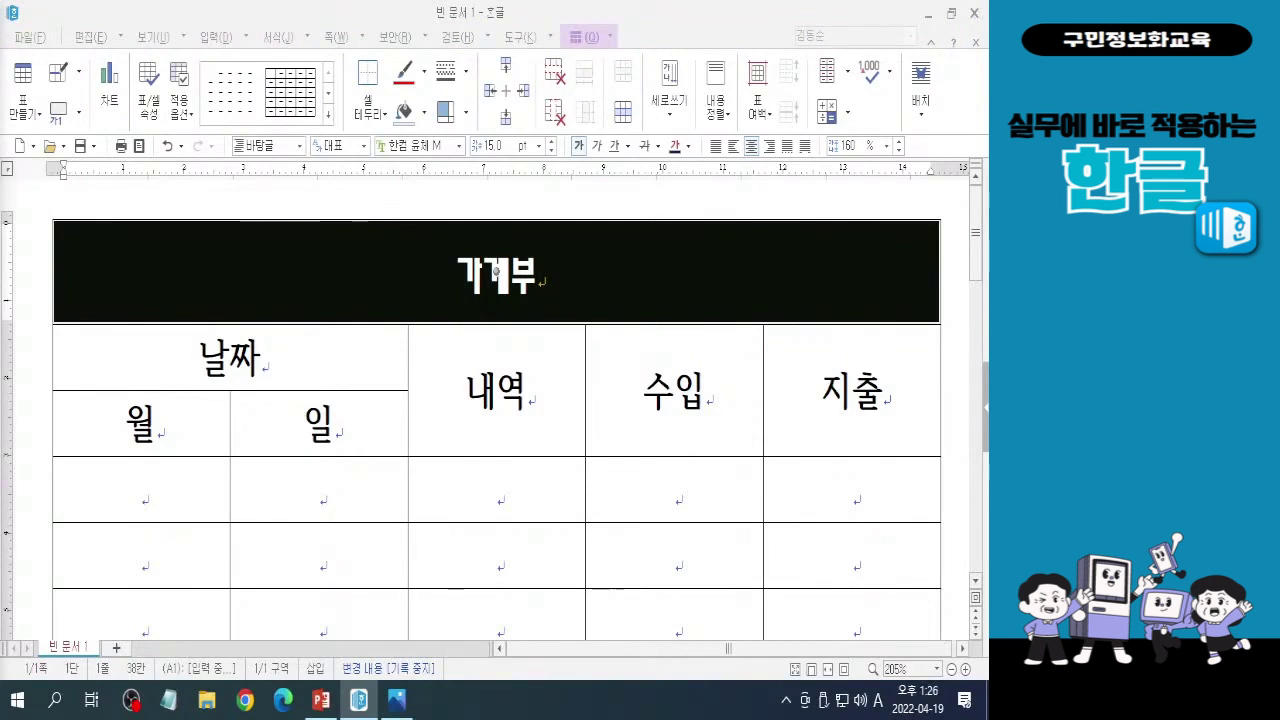
key(Hangul)
Fill the heading cells 날짜, 월, 일, 내역, 수입 and 지출 with purple (보라) from the cell background palette
click(210, 362)
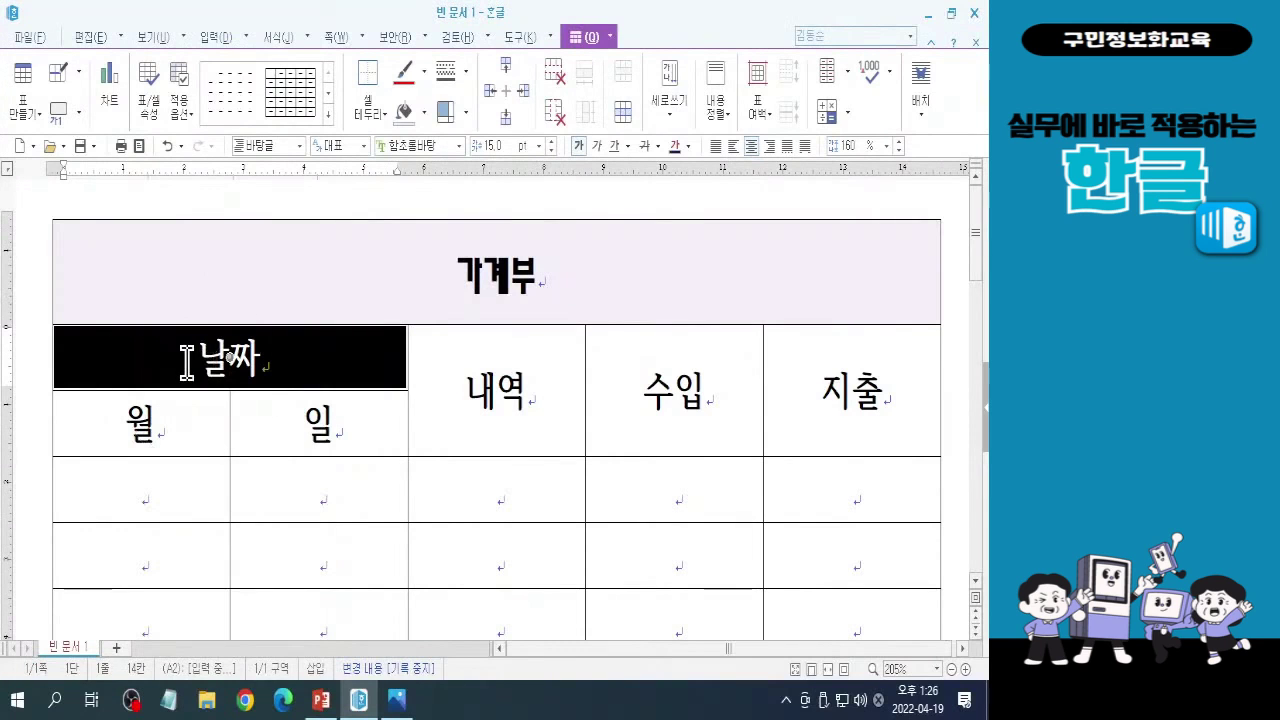
drag(186, 362, 837, 437)
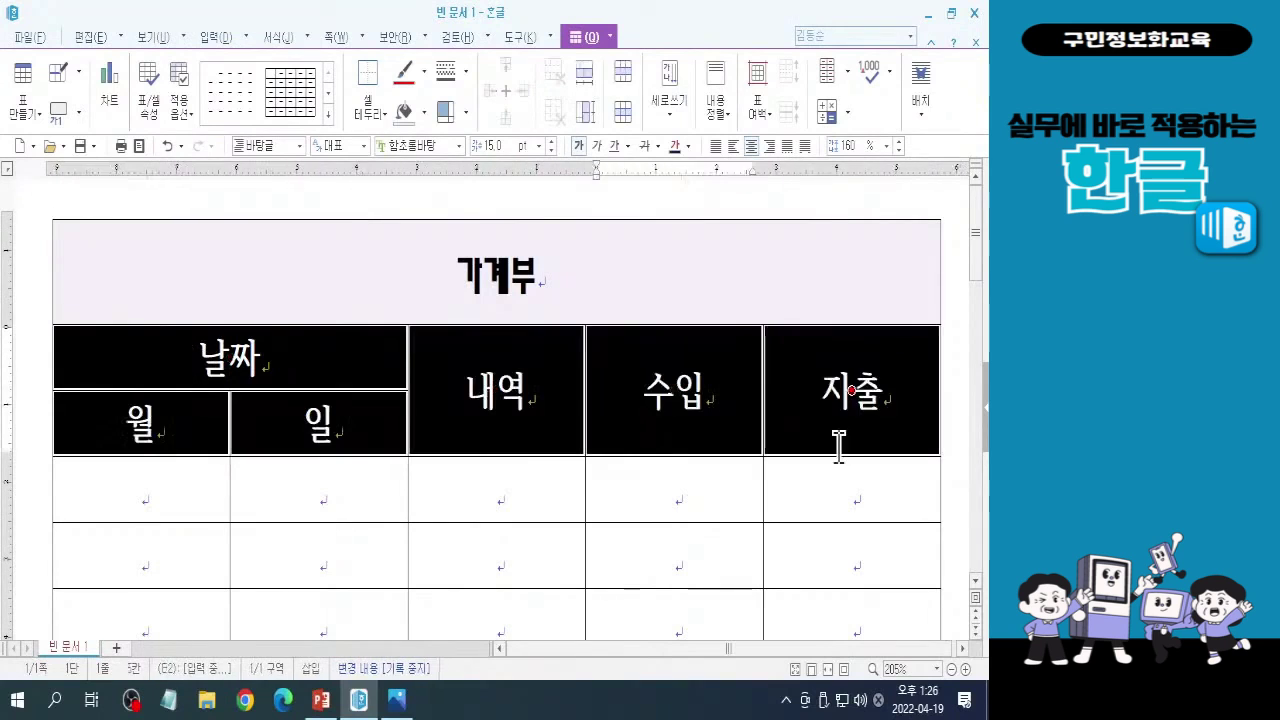
key(ctrl)
key(ctrl)
key(ctrl)
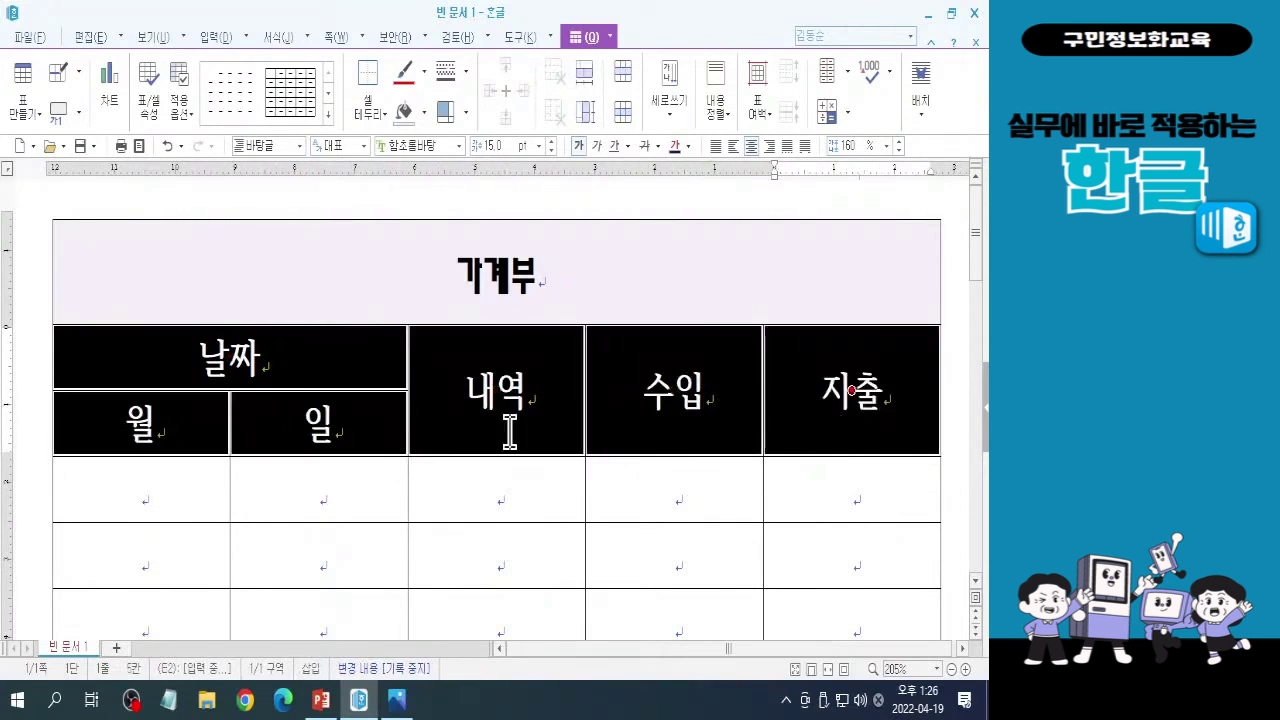
drag(323, 354, 826, 406)
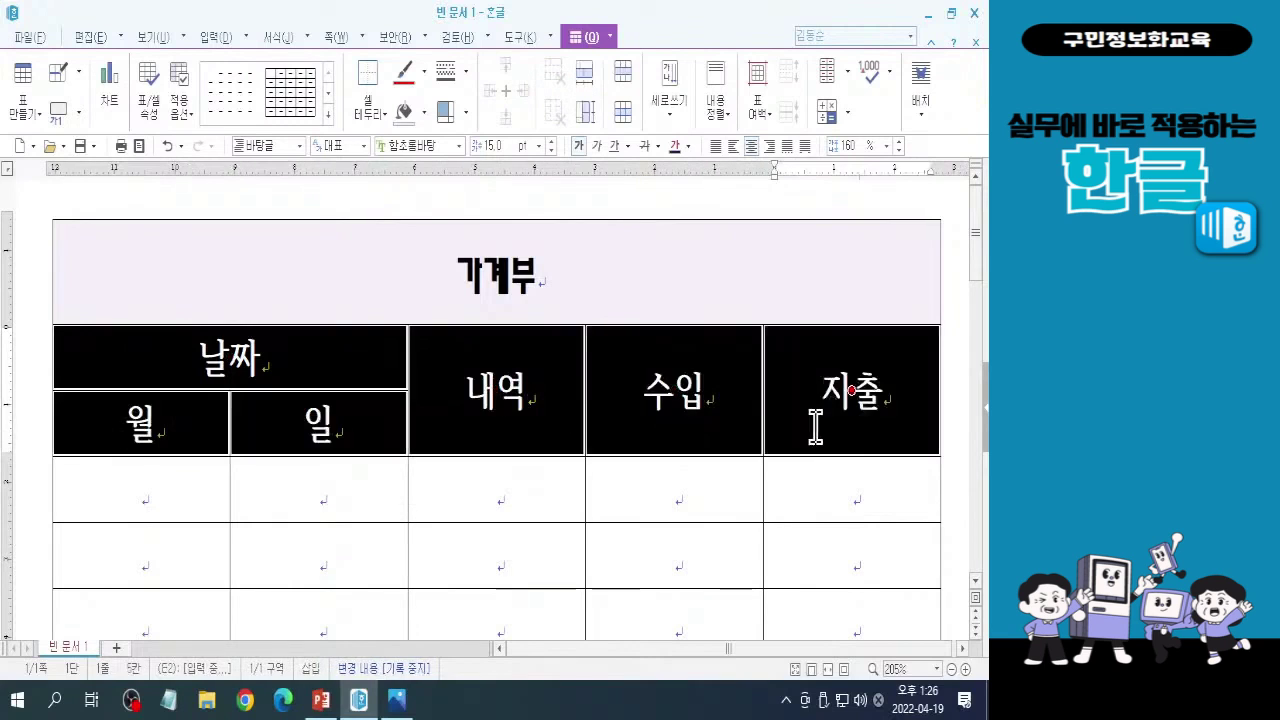
drag(710, 428, 891, 460)
drag(360, 368, 780, 434)
key(Hangul)
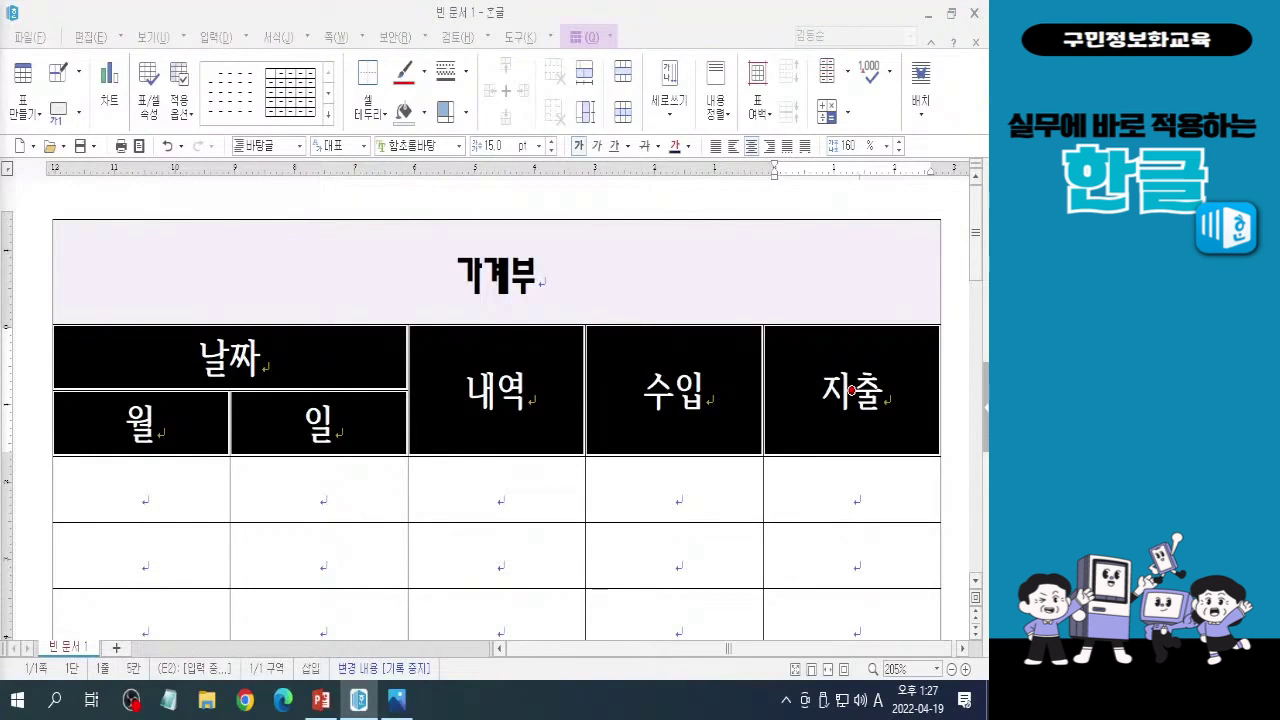
key(Hangul)
click(425, 112)
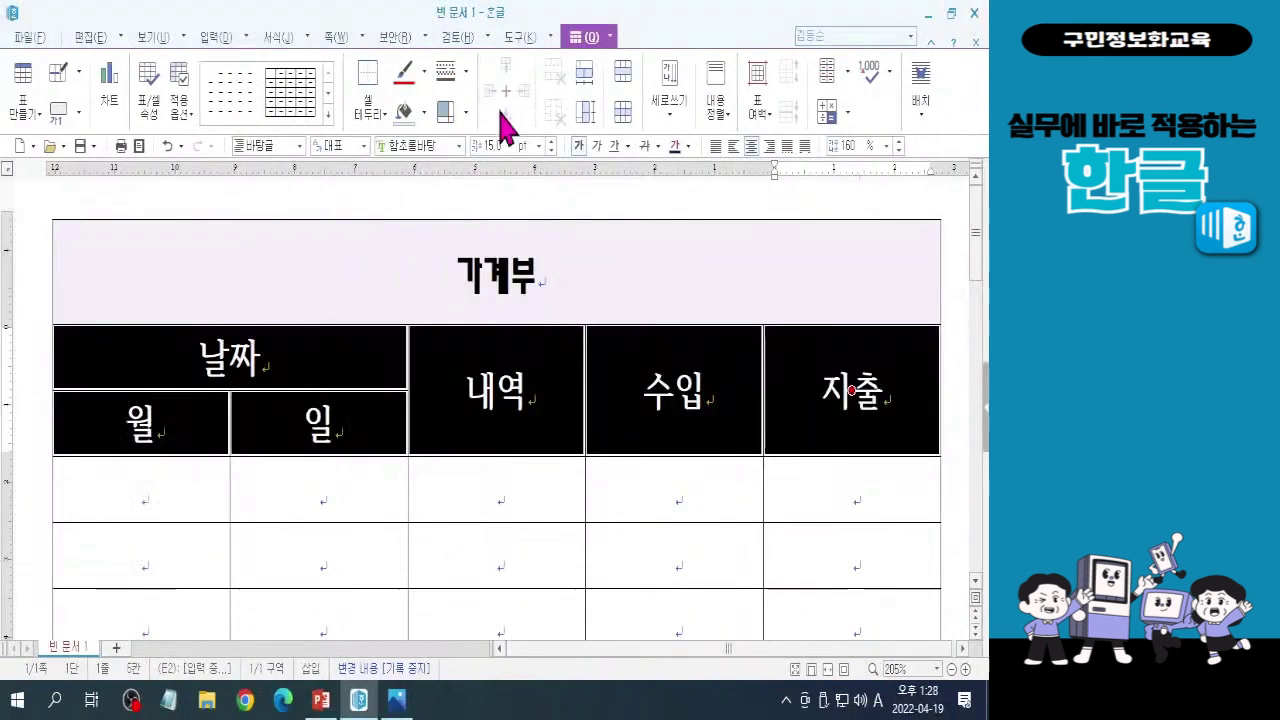
click(340, 92)
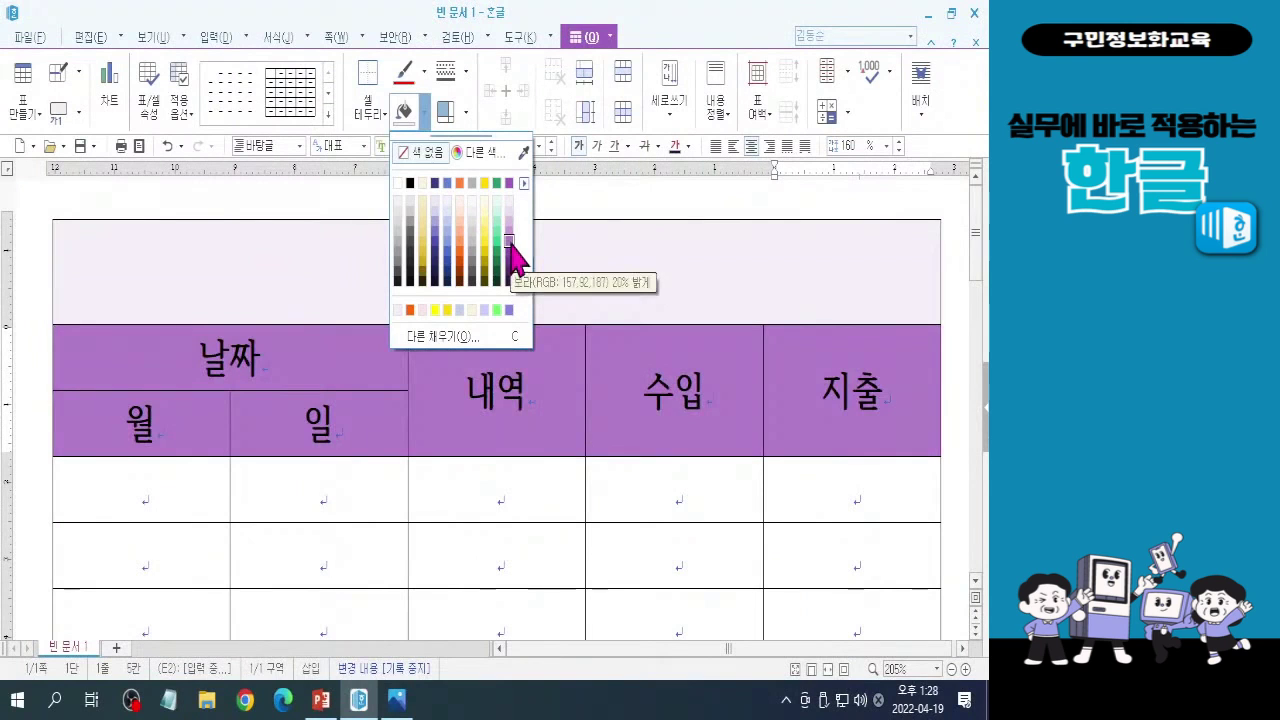
click(498, 242)
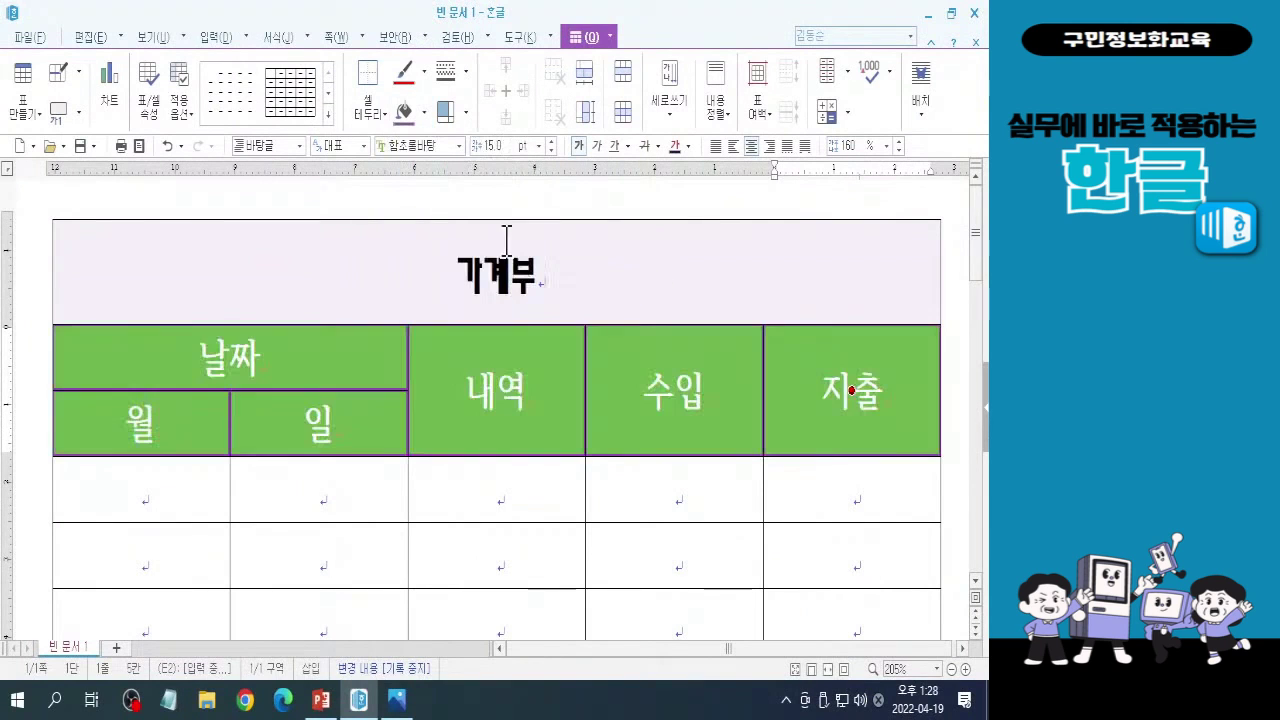
click(851, 390)
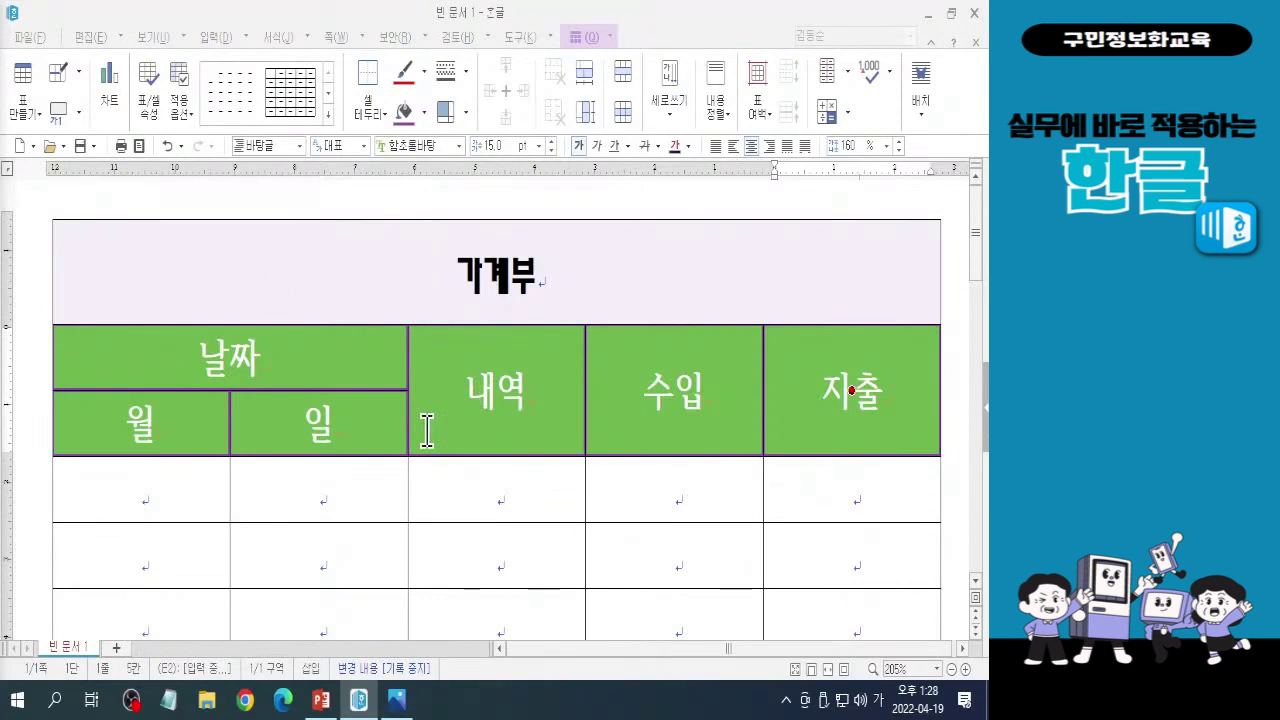
Fill the empty cells under 월 and 일, except the first one under 월, with the lightest purple tint
scroll(427, 430, down, 2)
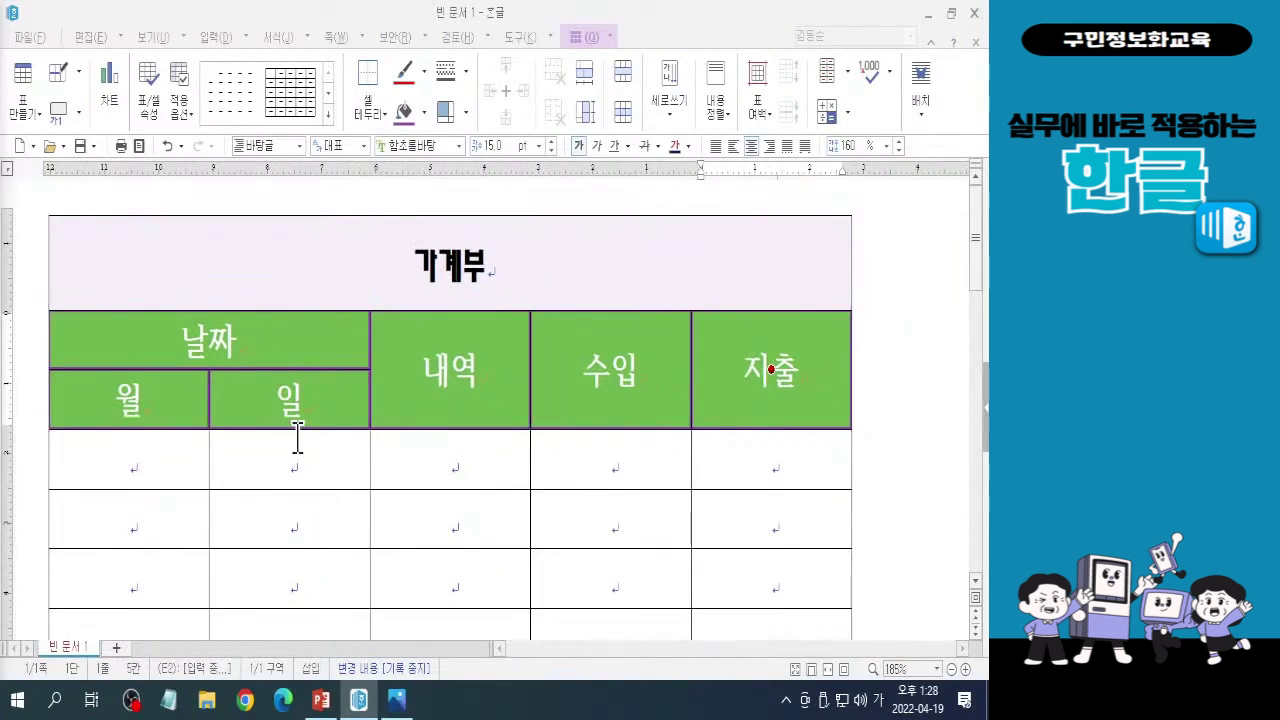
scroll(520, 417, down, 3)
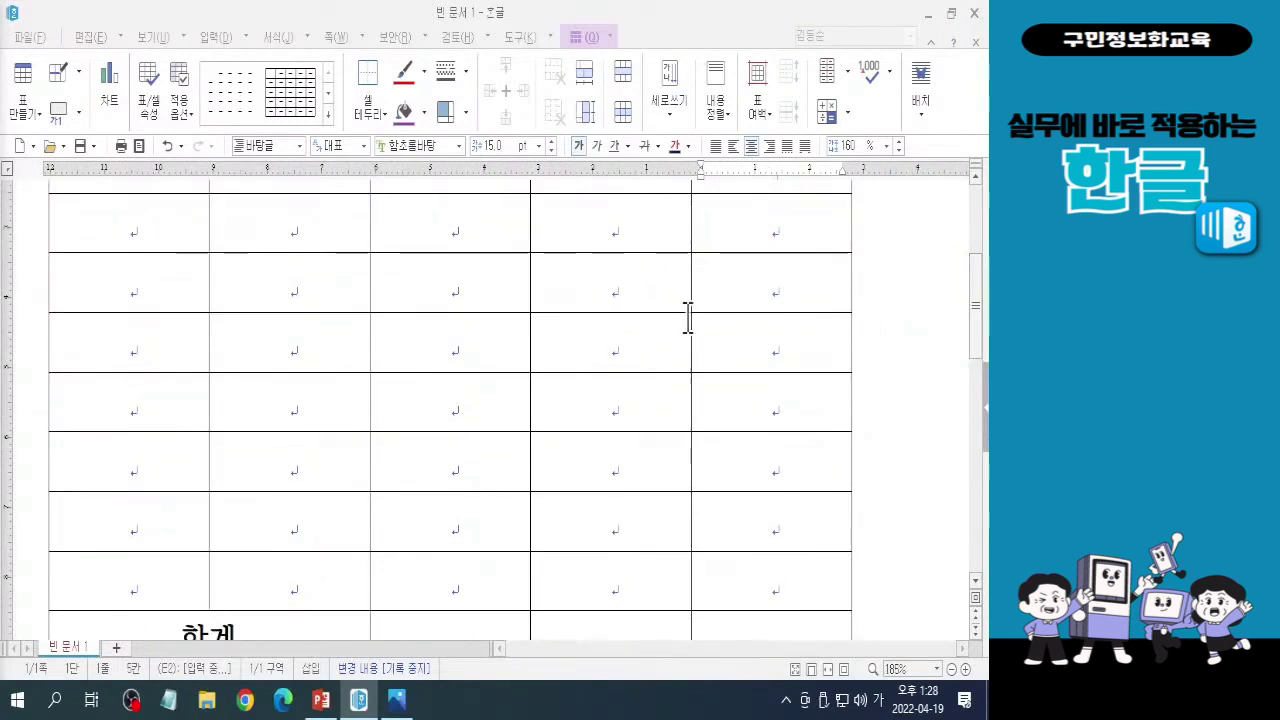
scroll(680, 317, down, 1)
drag(980, 323, 977, 357)
scroll(837, 354, down, 1)
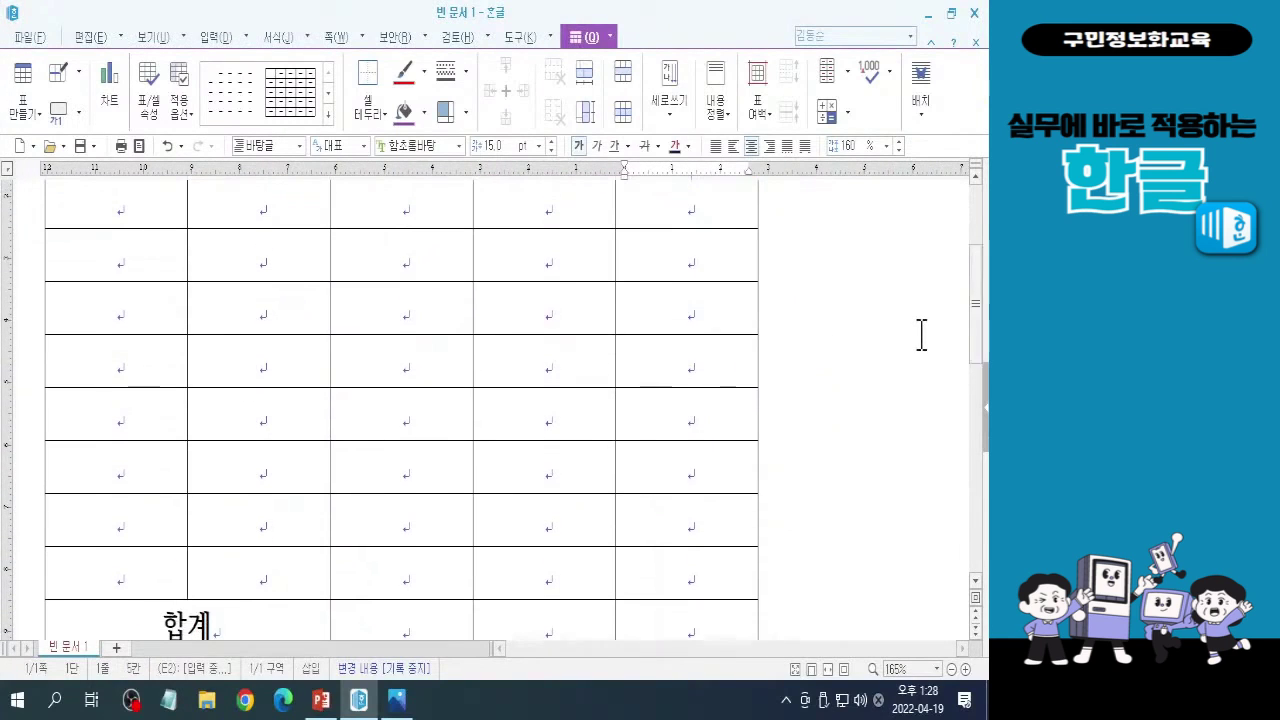
scroll(920, 334, down, 1)
scroll(921, 334, down, 1)
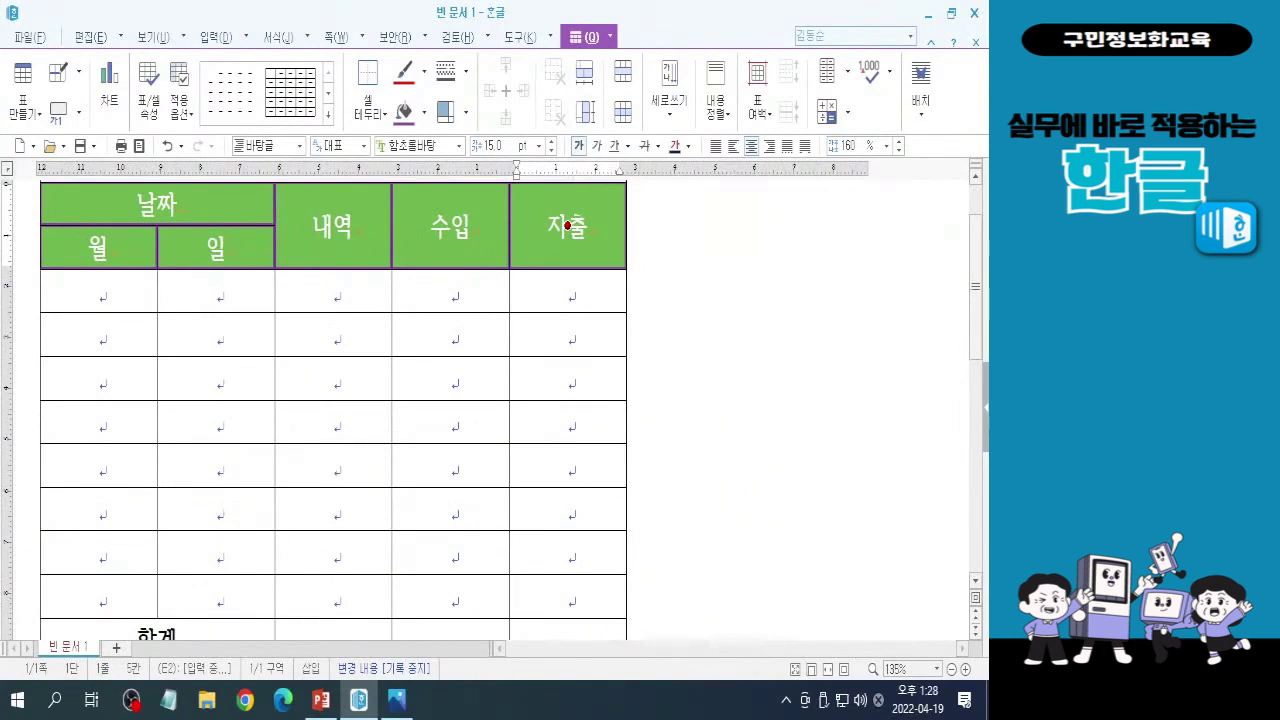
drag(974, 332, 975, 335)
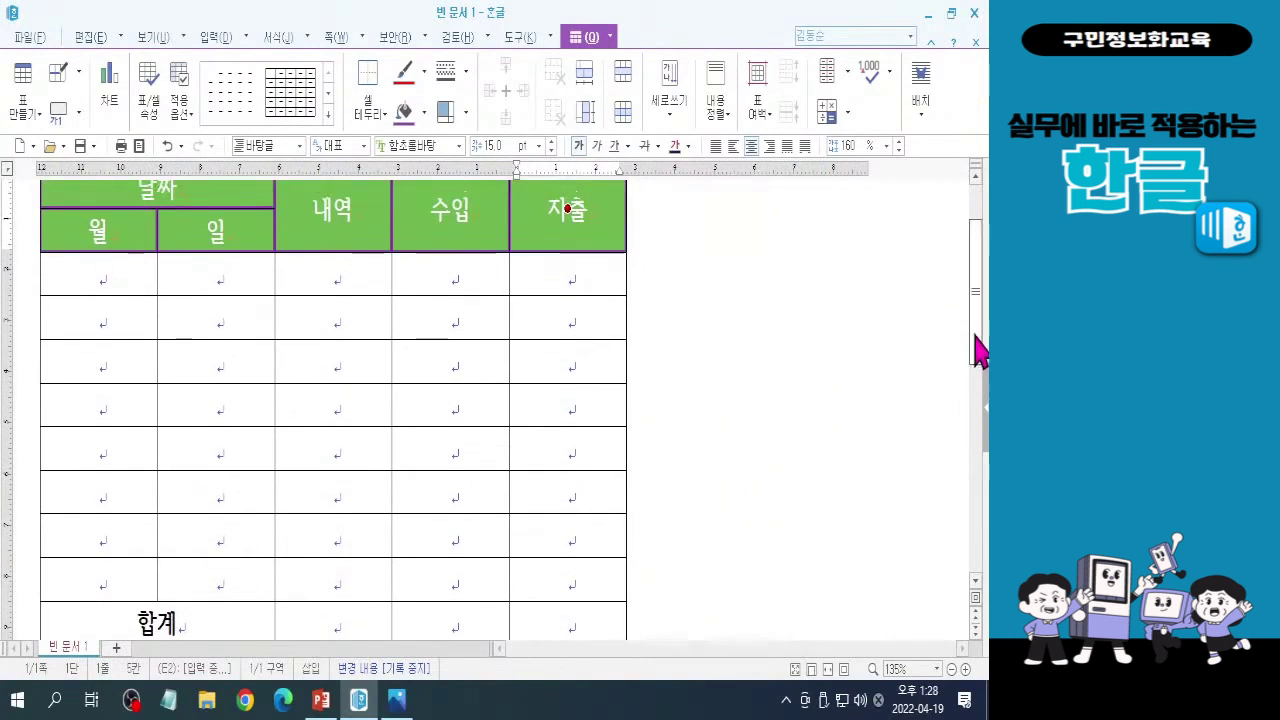
click(89, 272)
key(F5)
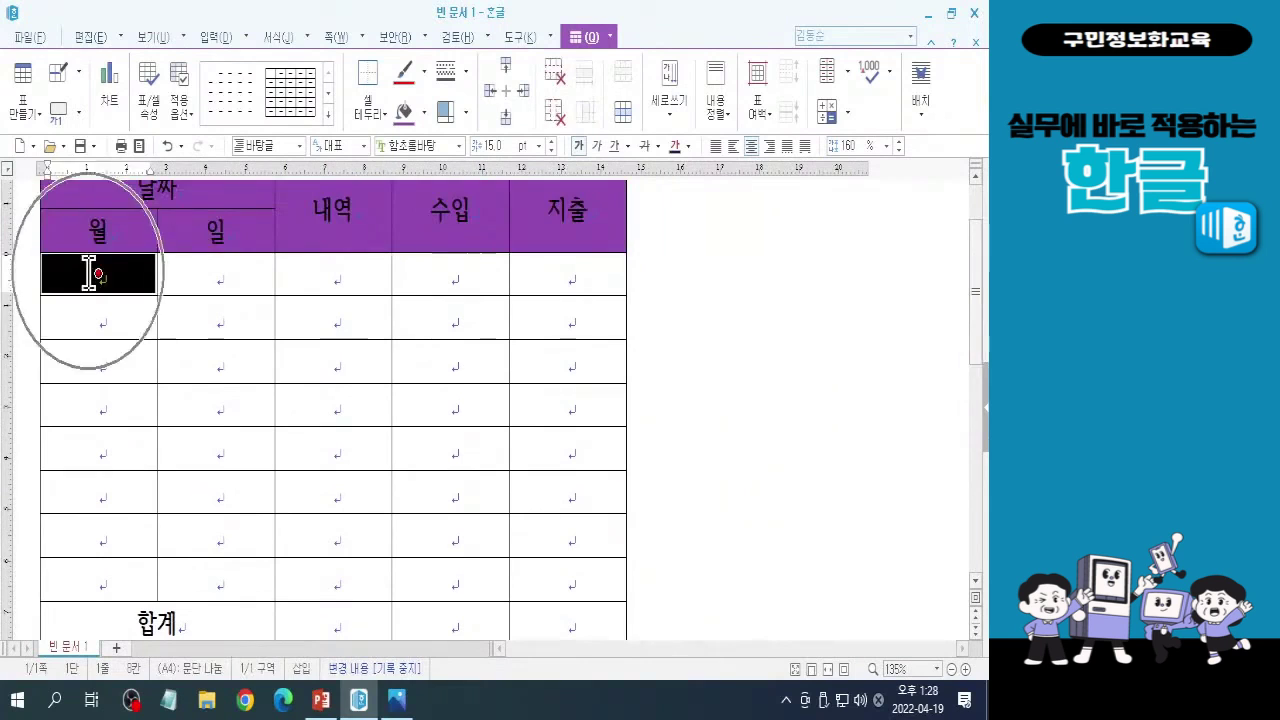
drag(89, 272, 228, 572)
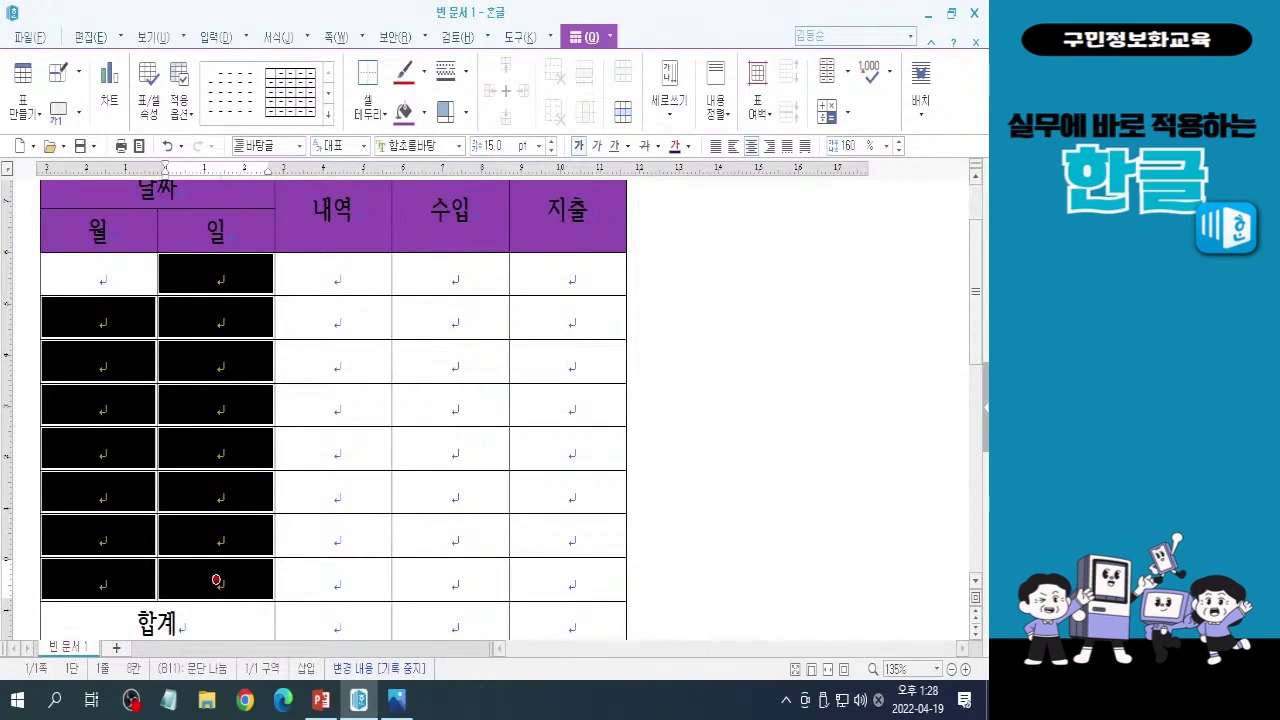
key(Hangul)
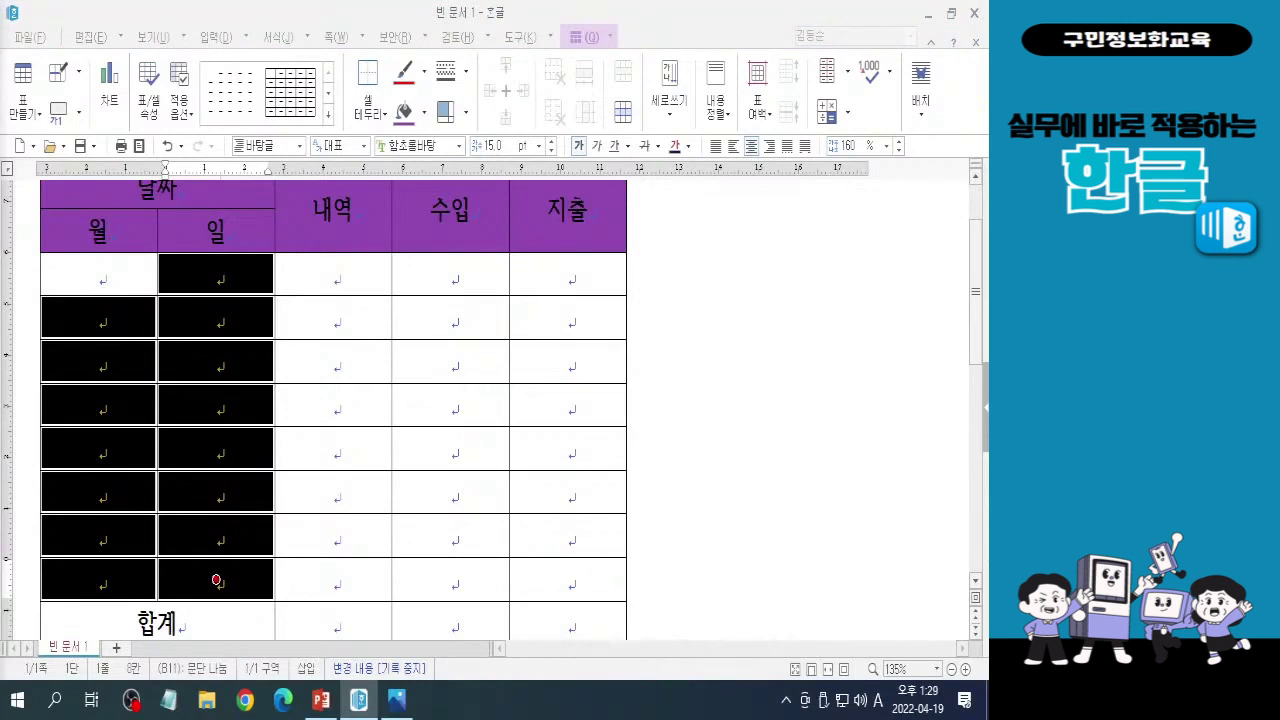
key(Hangul)
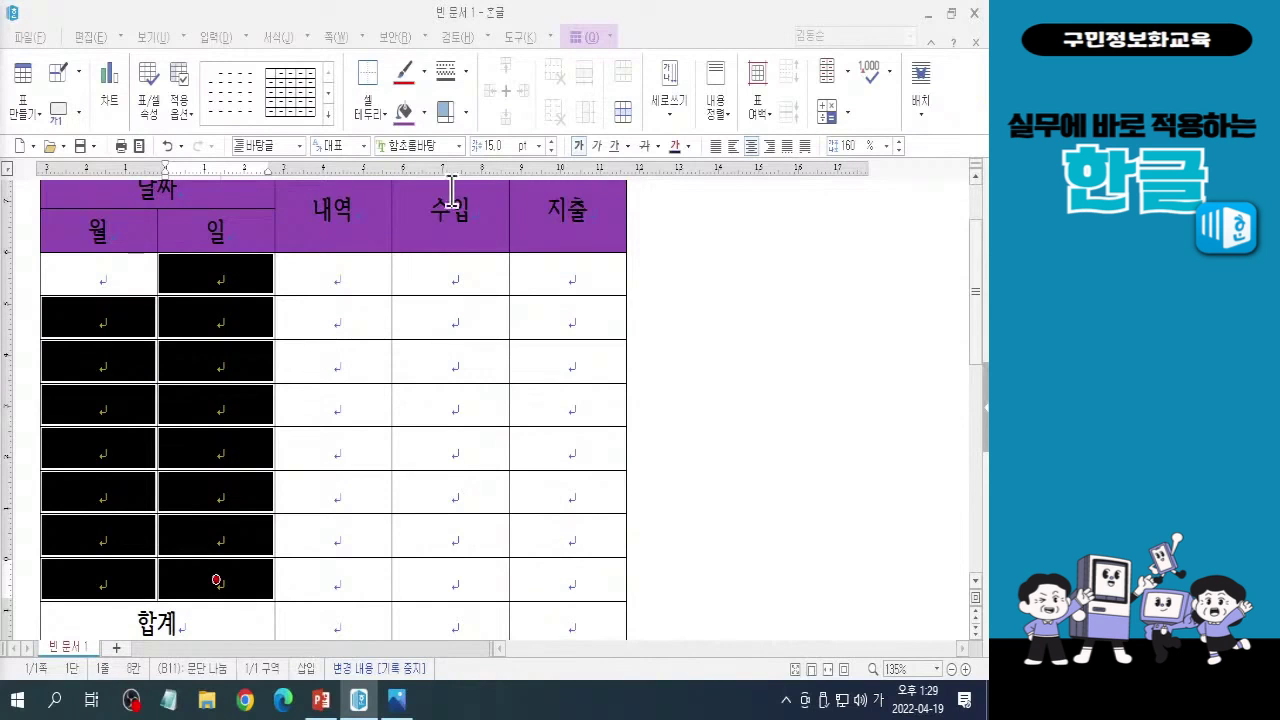
click(425, 113)
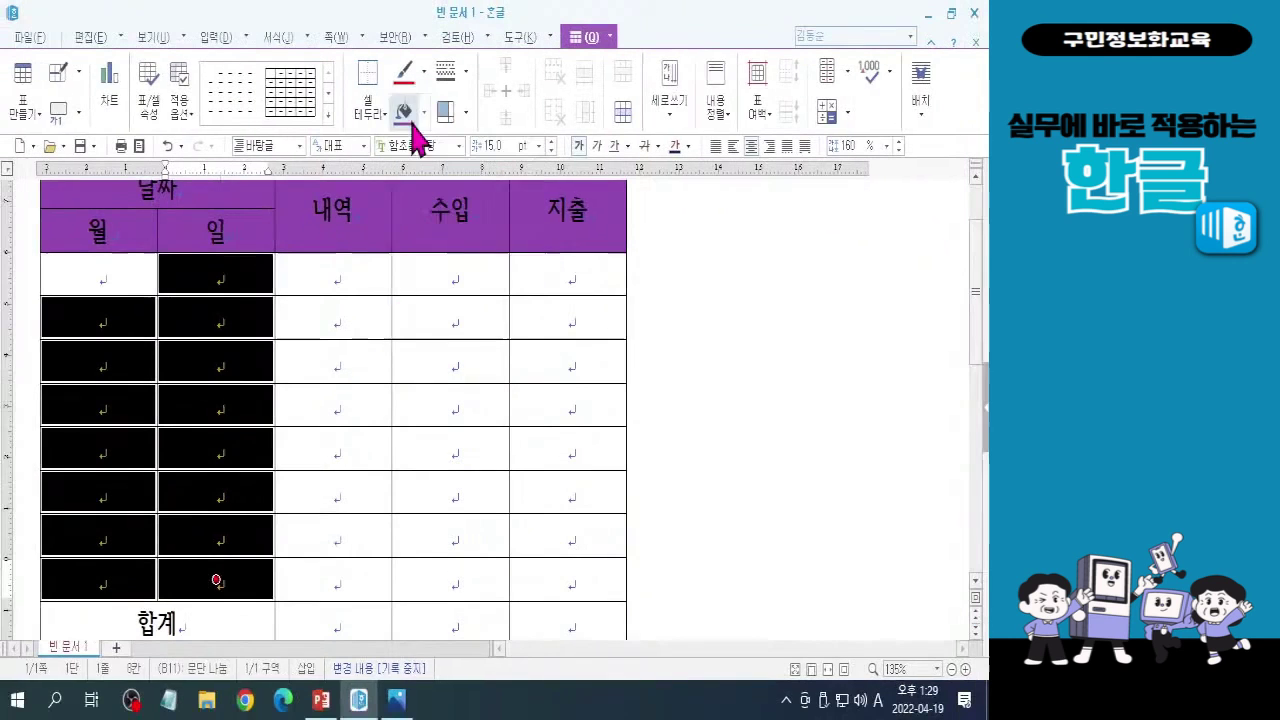
click(419, 119)
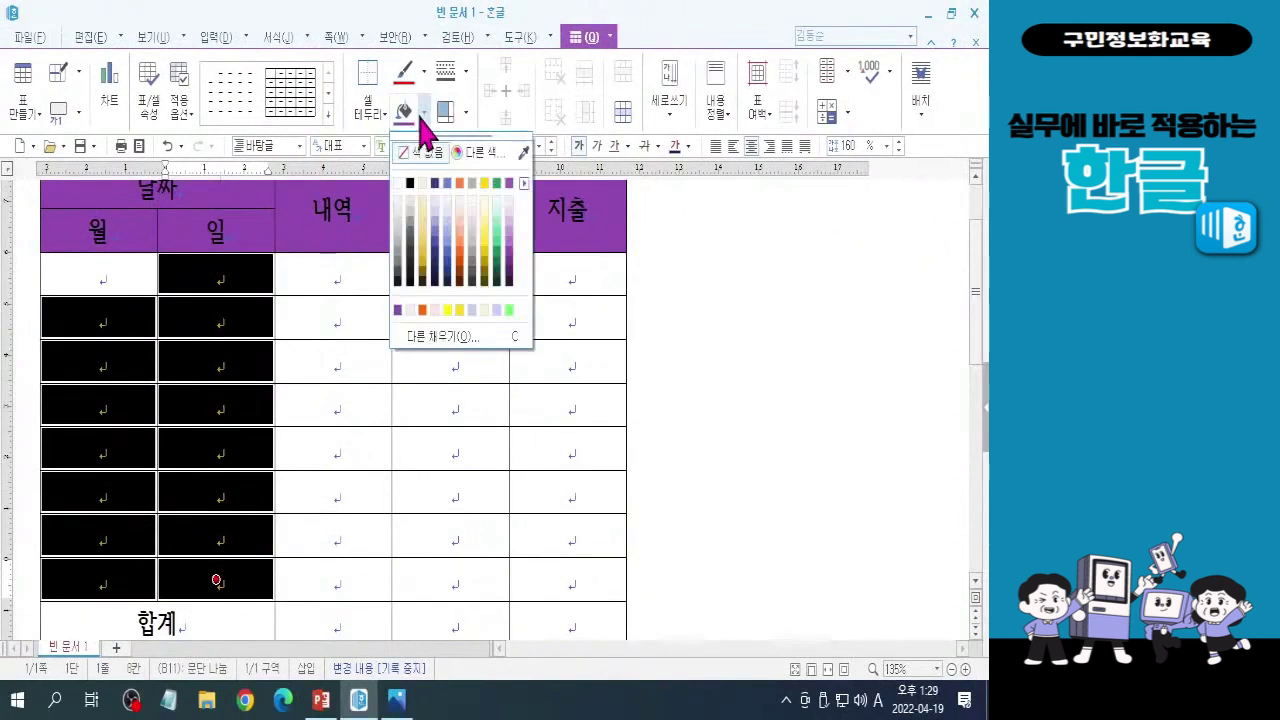
click(509, 205)
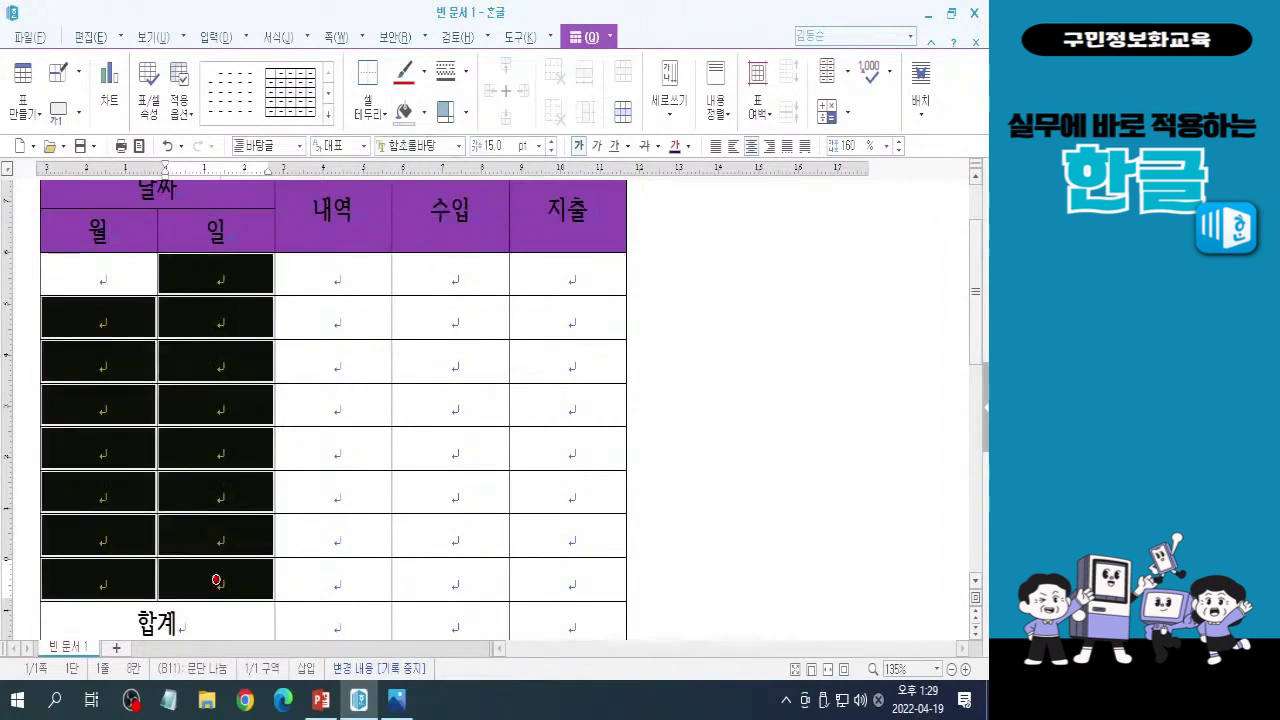
key(c)
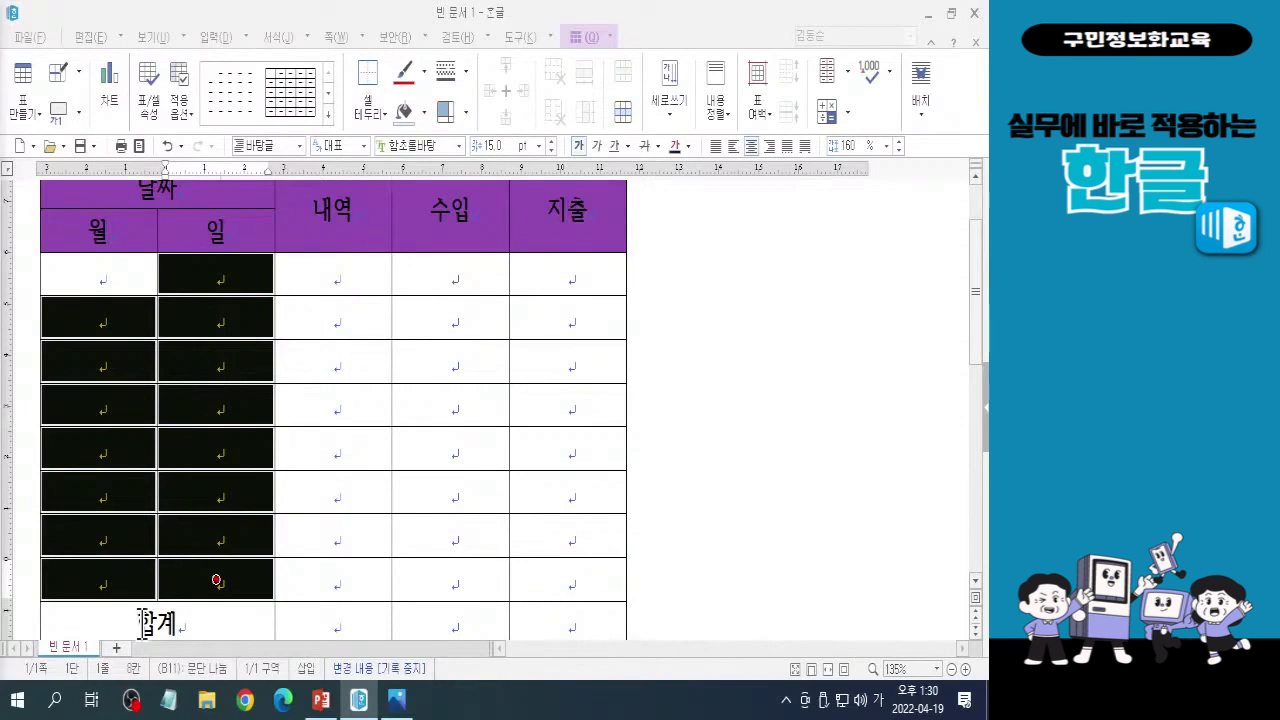
Select only the 합계 and 잔액 cells together, leaving the empty cells beside 합계 out
scroll(177, 591, down, 3)
mouse_move(167, 410)
mouse_down()
mouse_move(177, 443)
mouse_move(165, 425)
mouse_move(180, 411)
mouse_up()
key(ctrl)
key(ctrl)
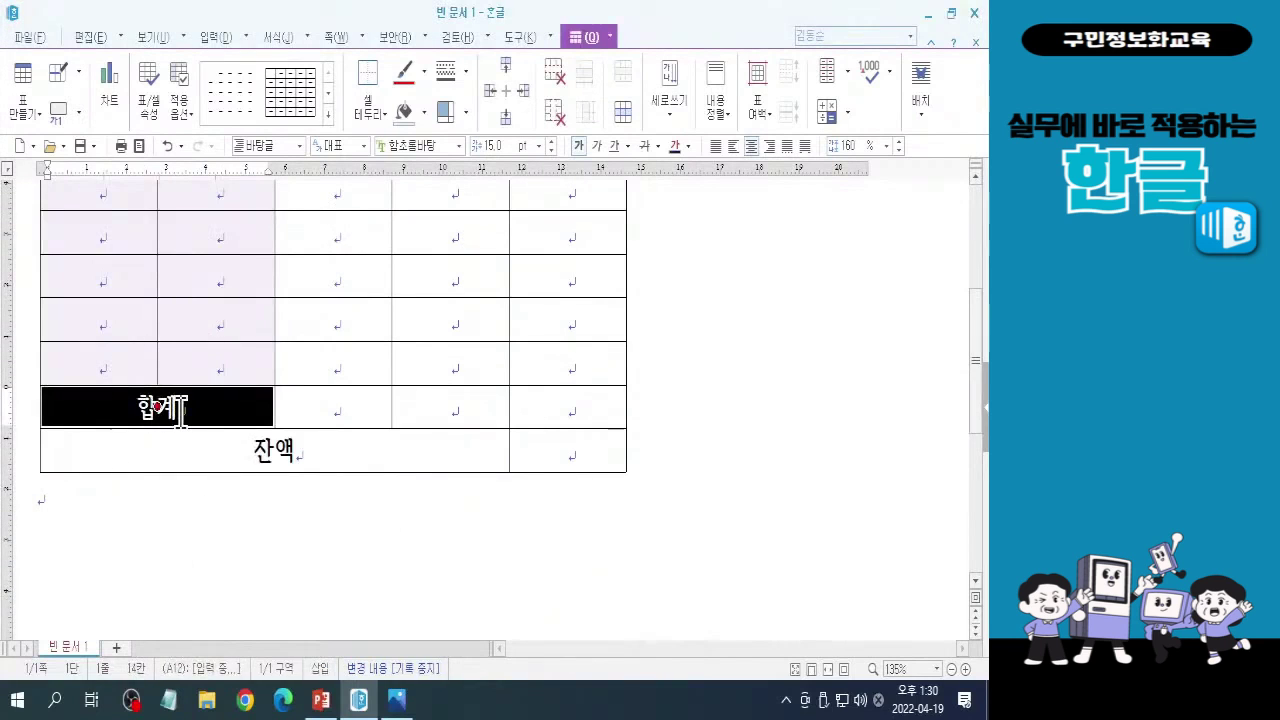
key(ctrl)
key(ctrl)
key(ctrl)
key(ctrl)
key(ctrl)
key(ctrl)
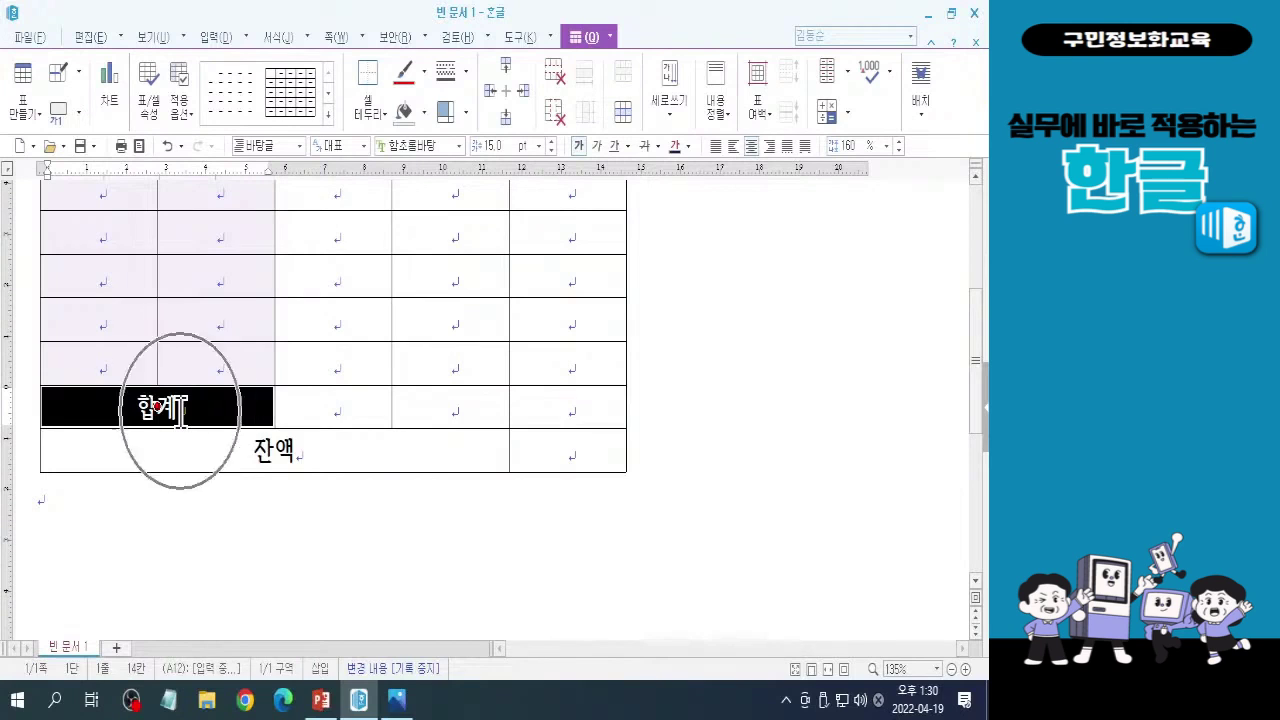
key(ctrl)
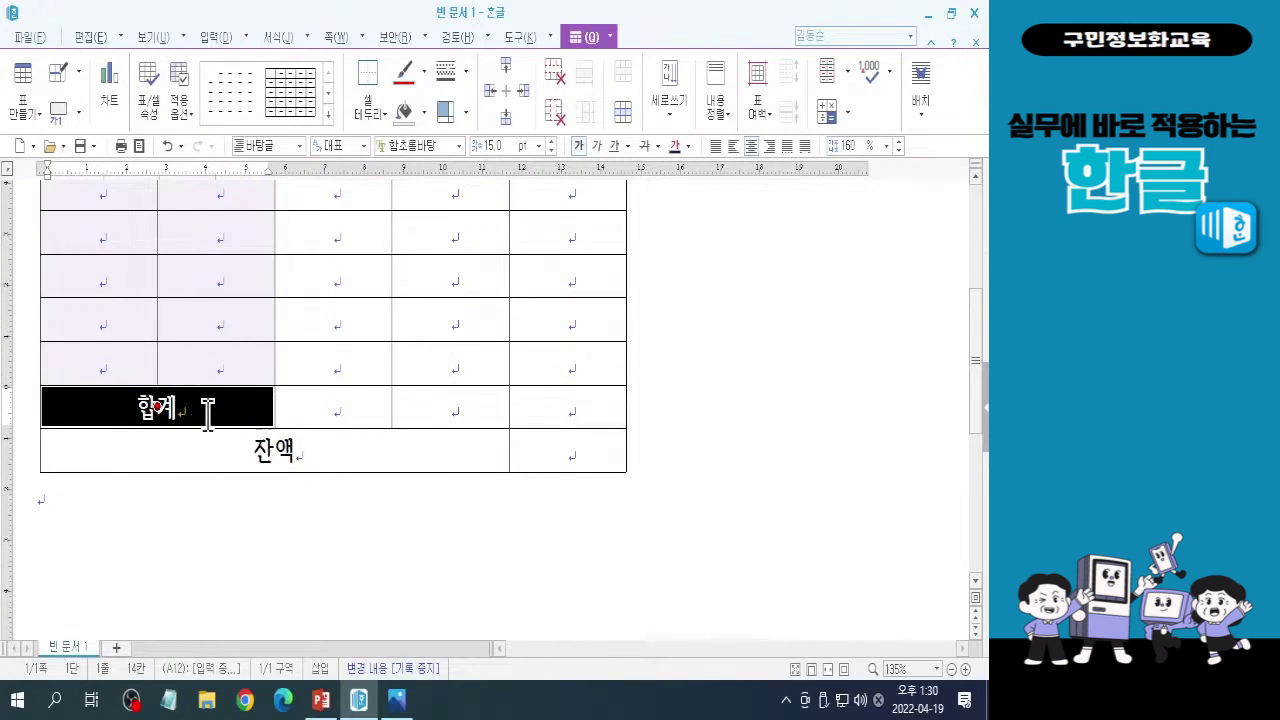
key(ctrl)
ctrl+click(248, 455)
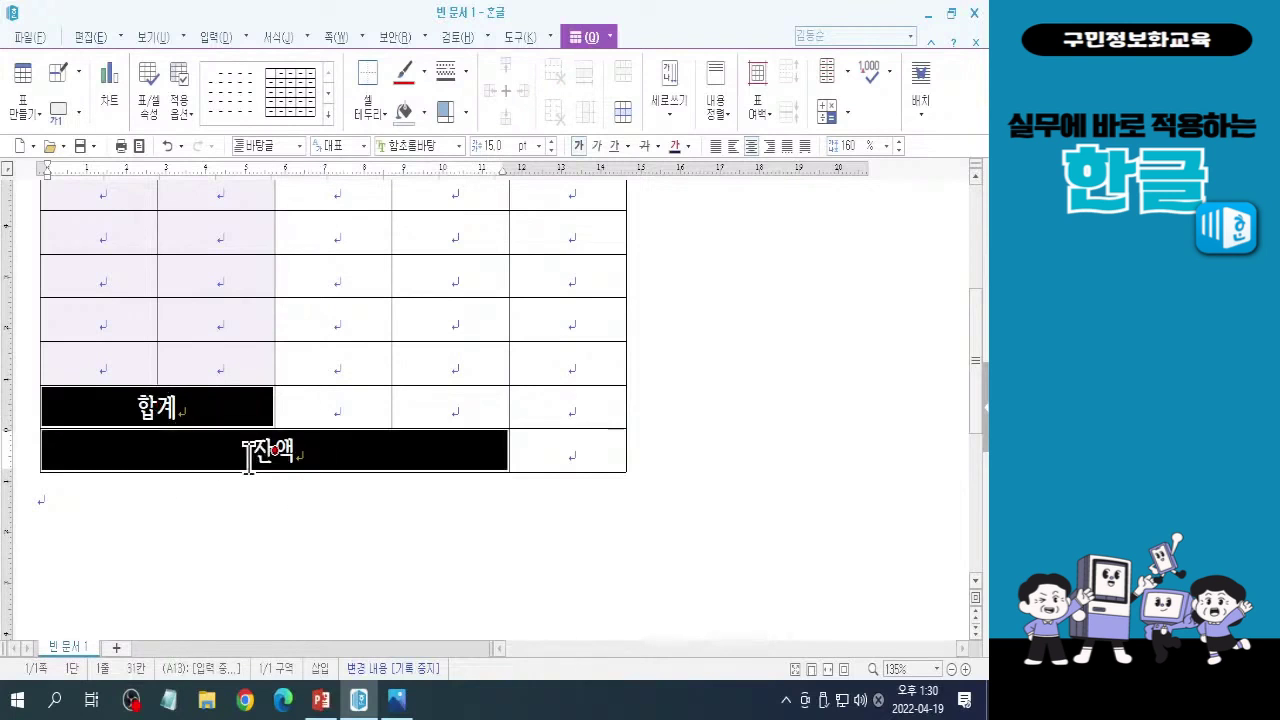
key(ctrl)
click(139, 416)
click(235, 447)
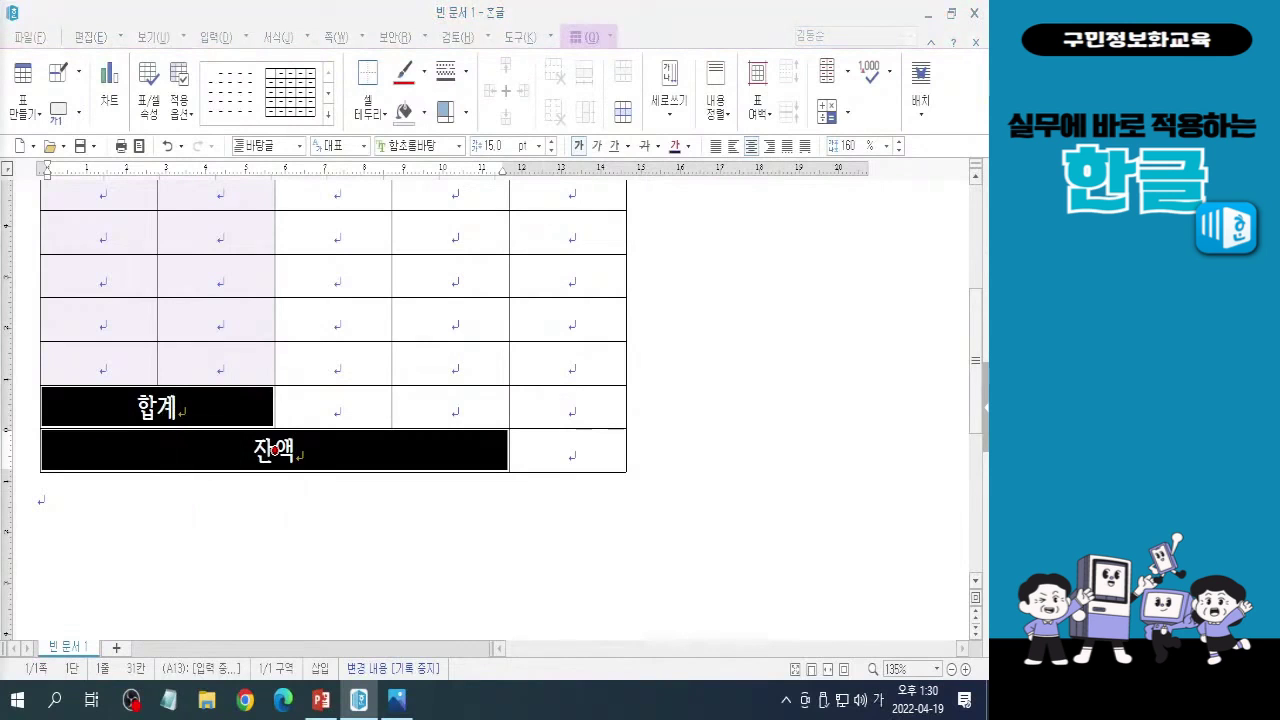
Try to select 합계 and 잔액 as one continuous block of cells
key(Hangul)
key(Hangul)
key(Hangul)
key(Hangul)
key(Hangul)
key(Hangul)
drag(214, 407, 368, 469)
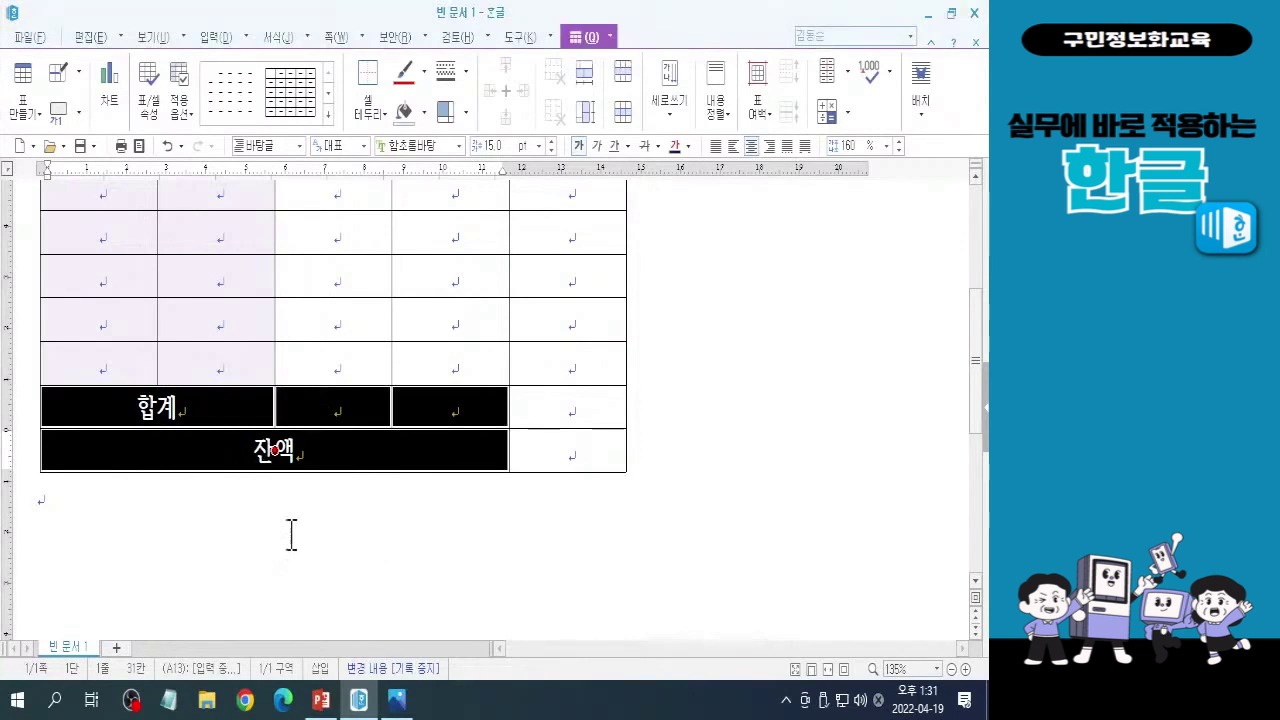
click(231, 443)
drag(196, 400, 325, 452)
key(ctrl+2)
mouse_move(350, 375)
mouse_down()
mouse_move(330, 410)
mouse_move(362, 435)
mouse_up()
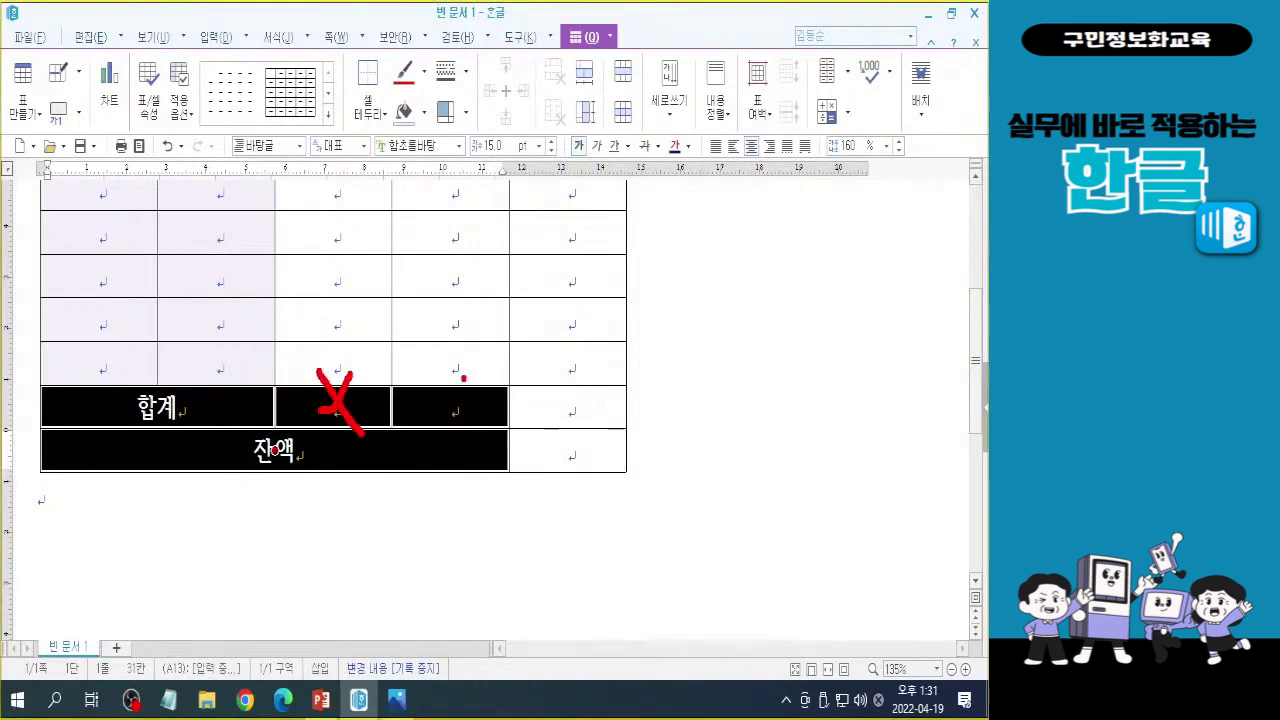
drag(463, 378, 446, 428)
drag(433, 382, 472, 426)
key(Escape)
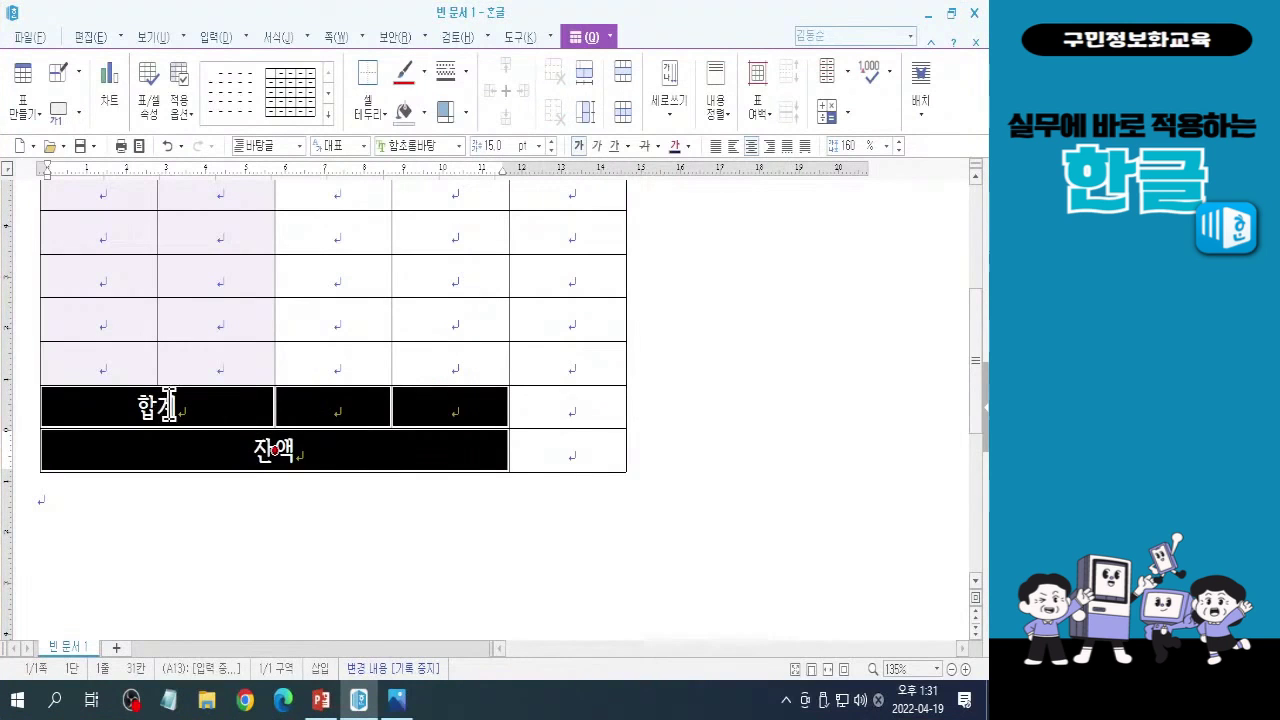
Fill only the 합계 and 잔액 cells with the same purple as the heading cells
click(165, 412)
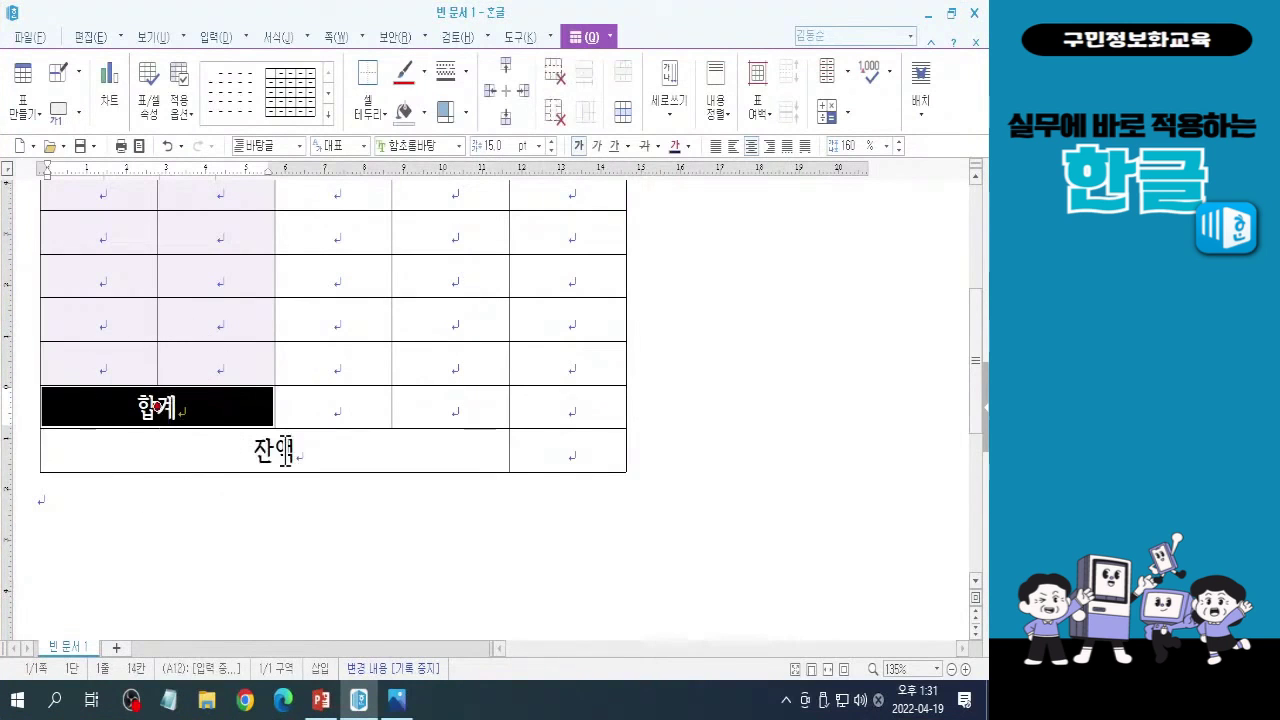
shift+click(285, 452)
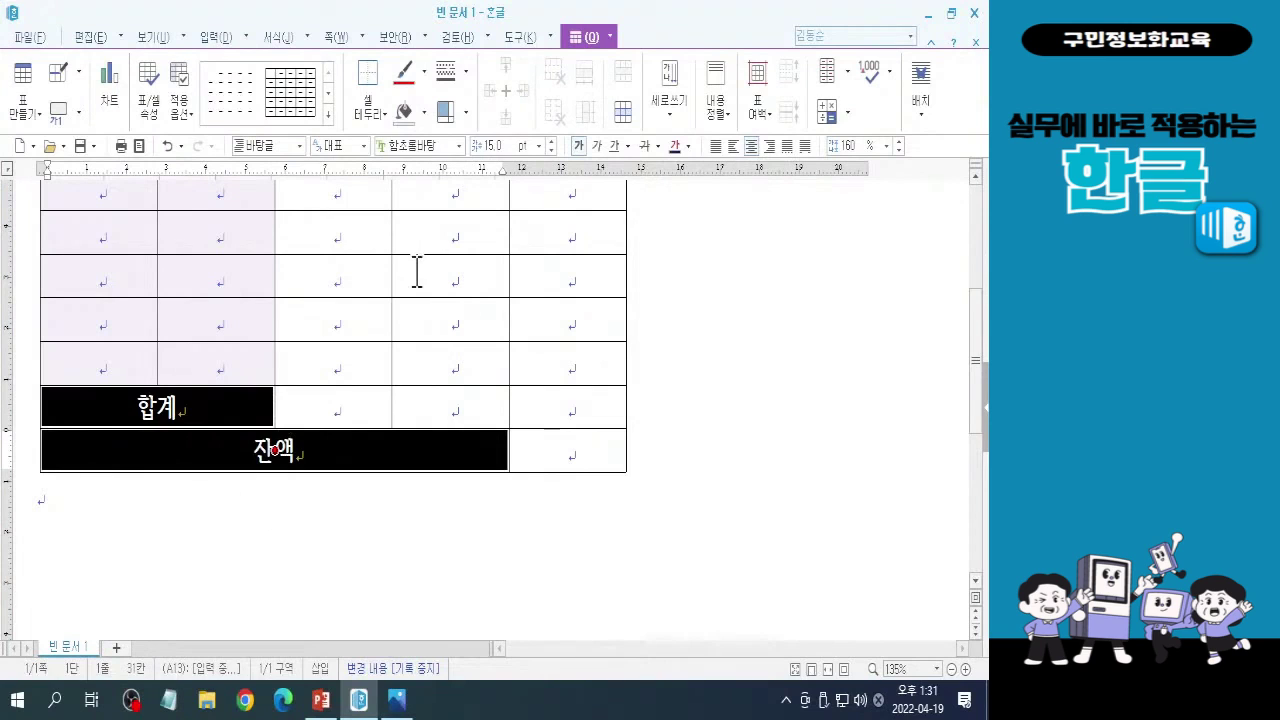
click(424, 122)
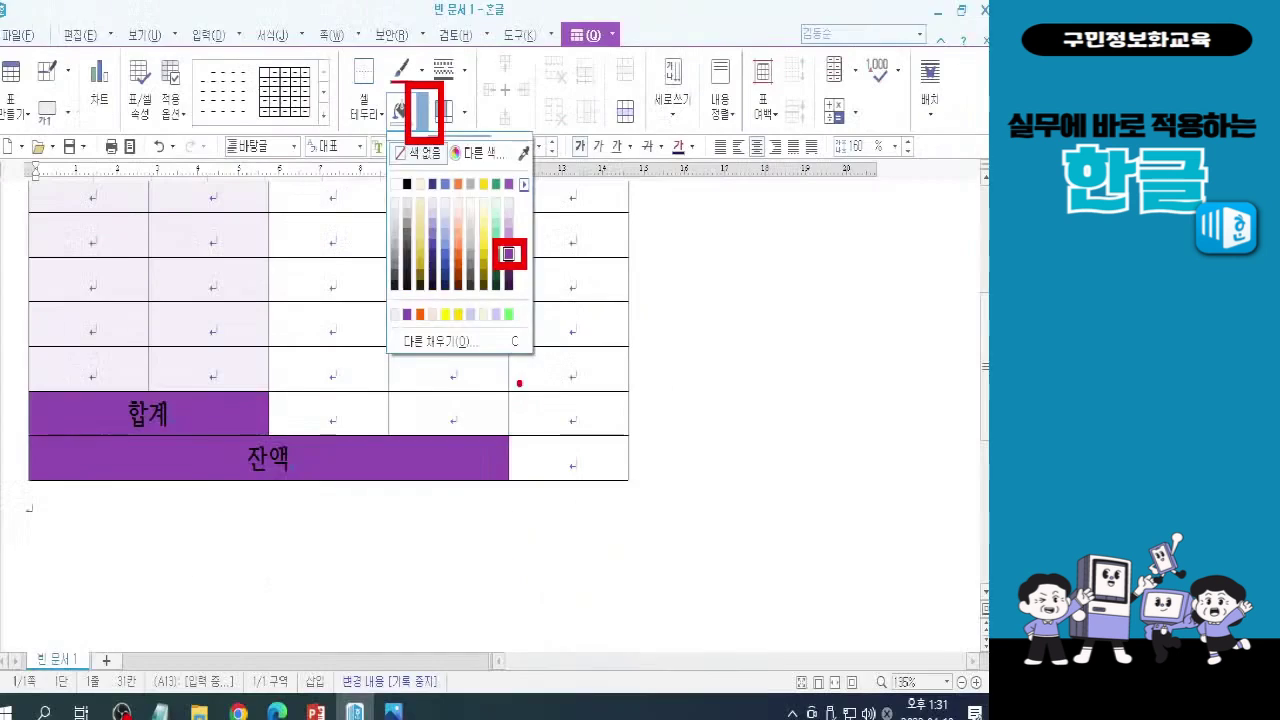
click(505, 391)
click(335, 113)
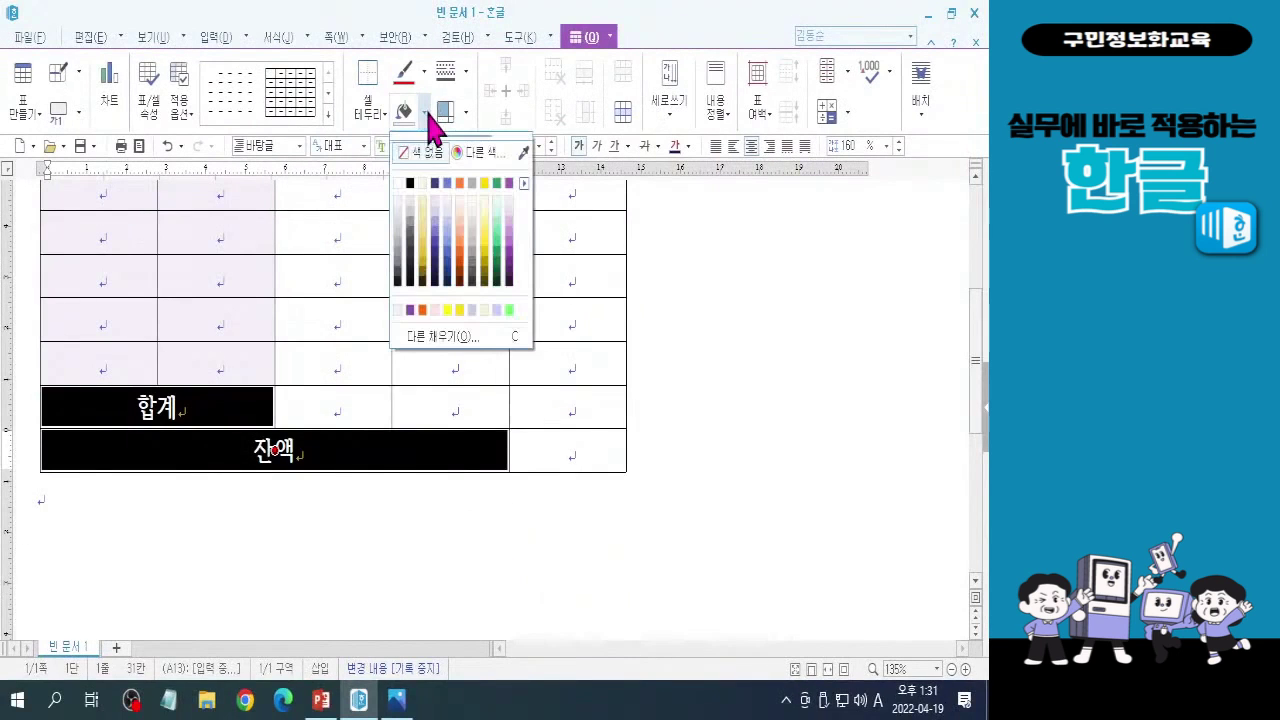
click(498, 245)
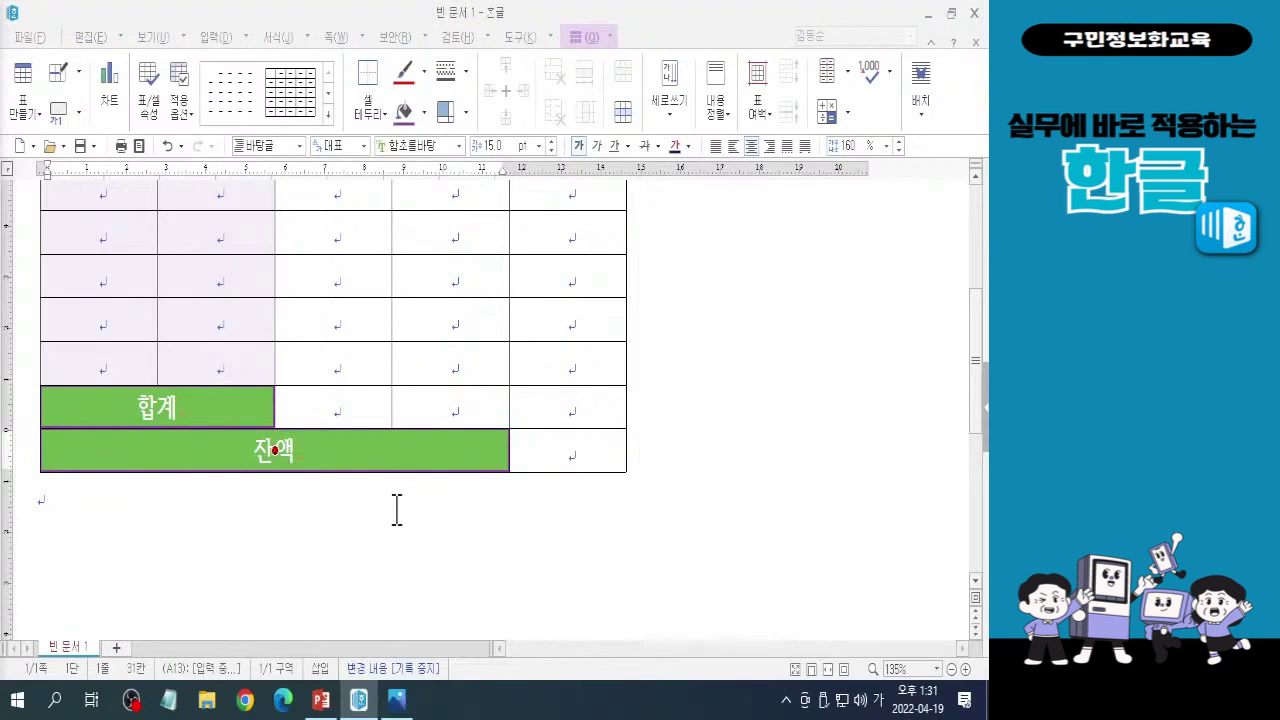
click(256, 514)
Narrow the 일 column to a thin strip by moving its border with 내역 towards 월, widening the 내역 column
scroll(186, 488, up, 5)
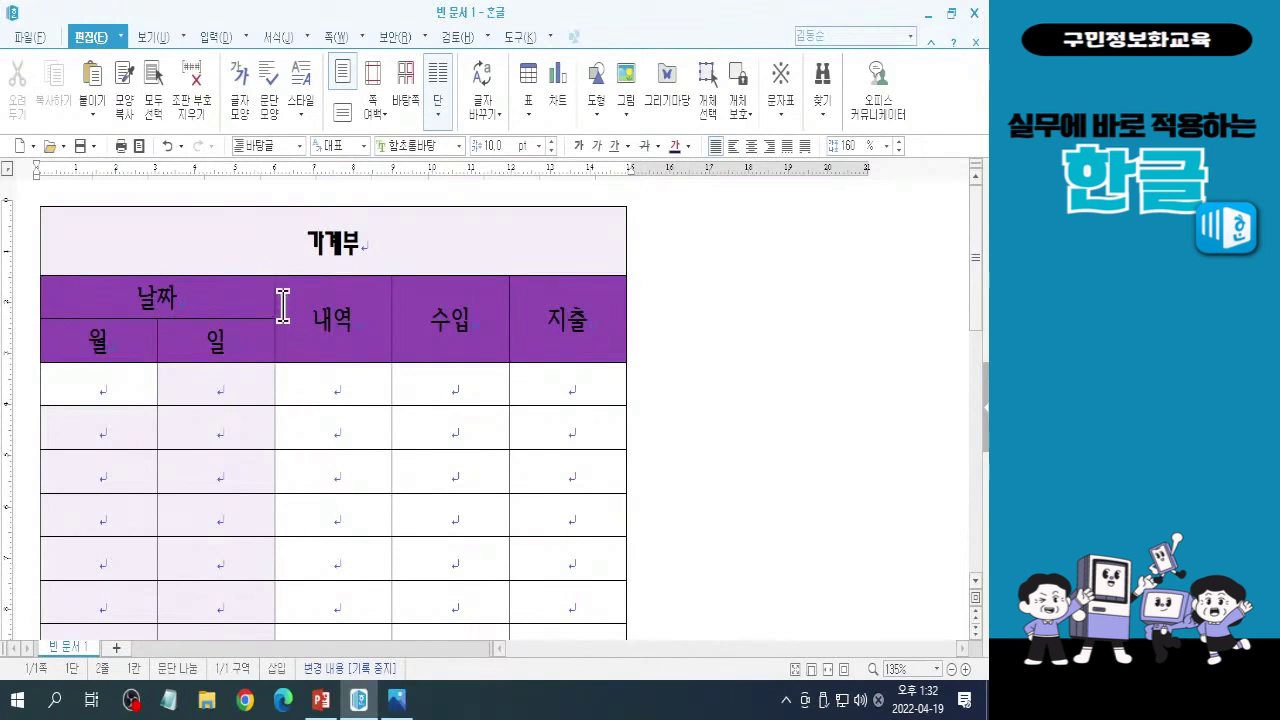
mouse_move(232, 362)
mouse_down()
mouse_move(200, 366)
mouse_move(214, 316)
mouse_move(230, 362)
mouse_up()
mouse_move(339, 348)
mouse_down()
mouse_move(298, 332)
mouse_move(356, 290)
mouse_move(350, 342)
mouse_up()
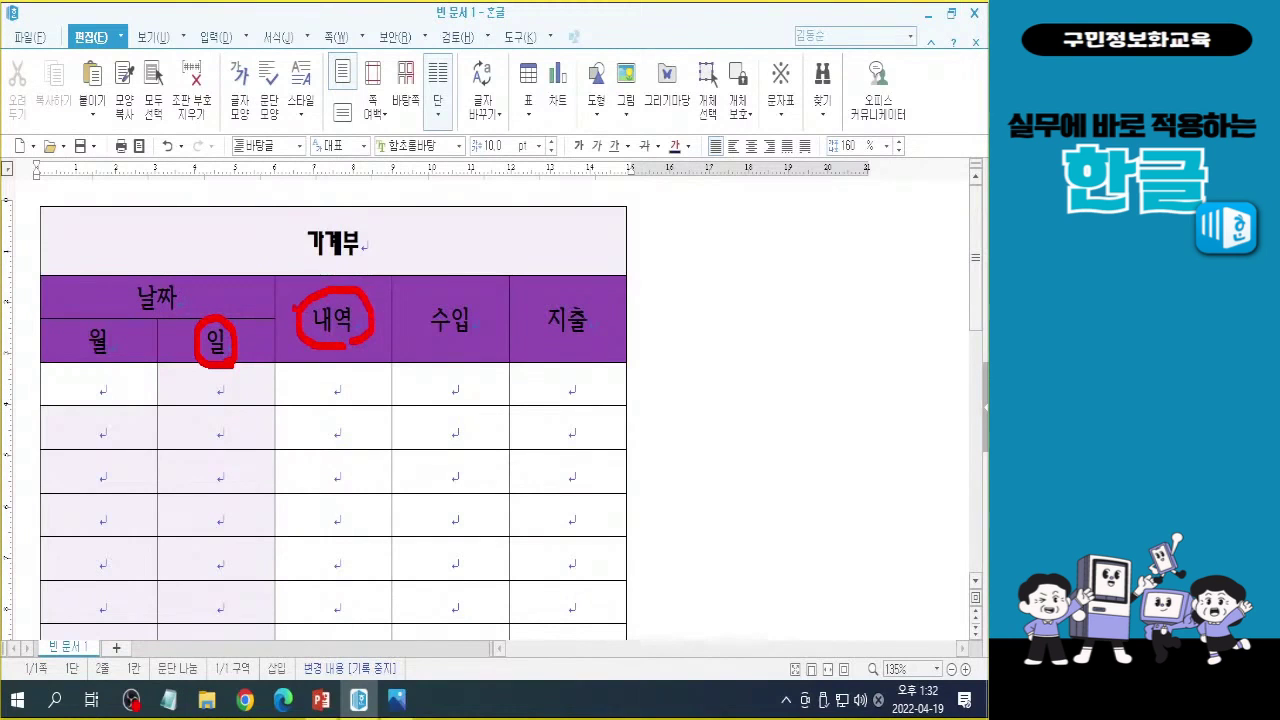
drag(277, 272, 276, 647)
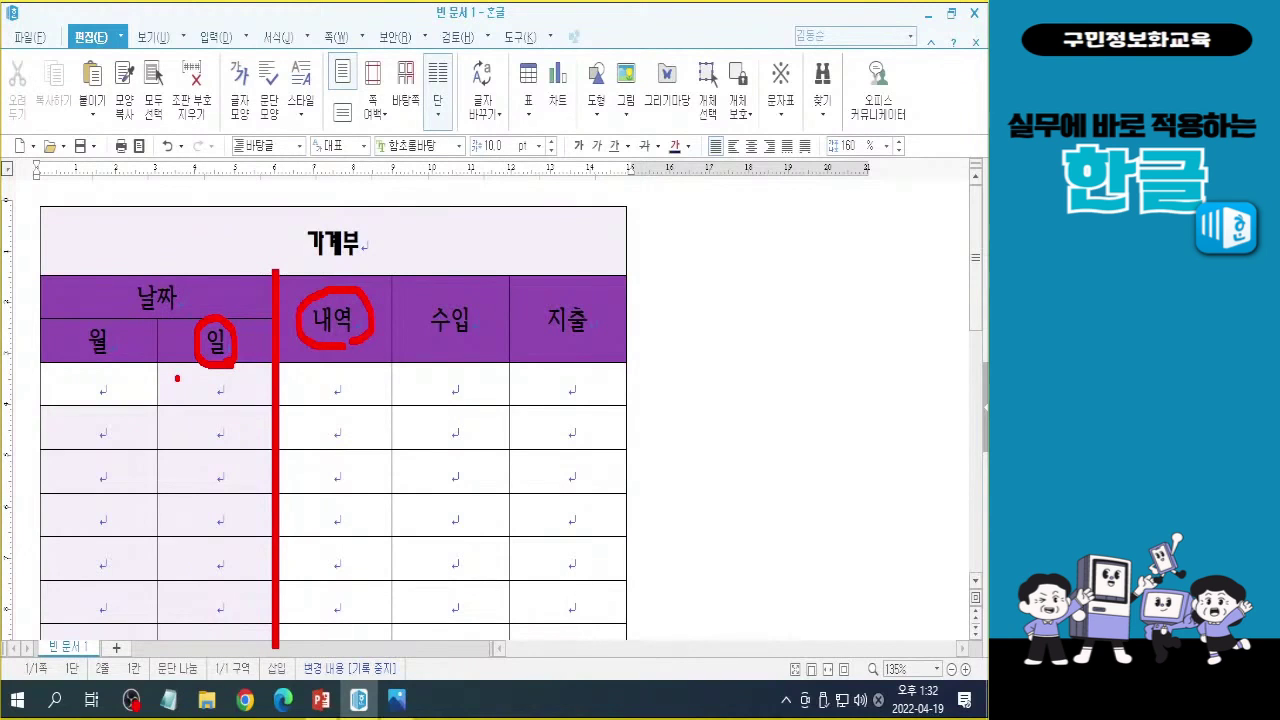
key(Escape)
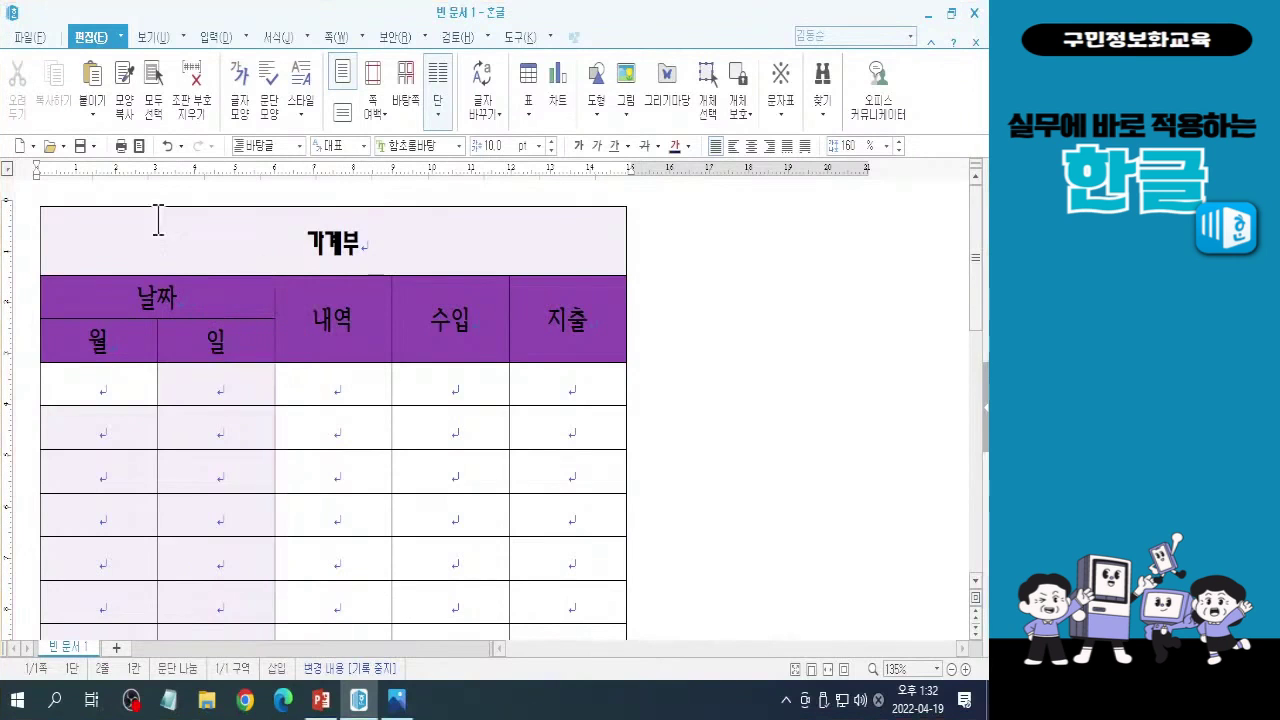
key(ctrl)
key(ctrl)
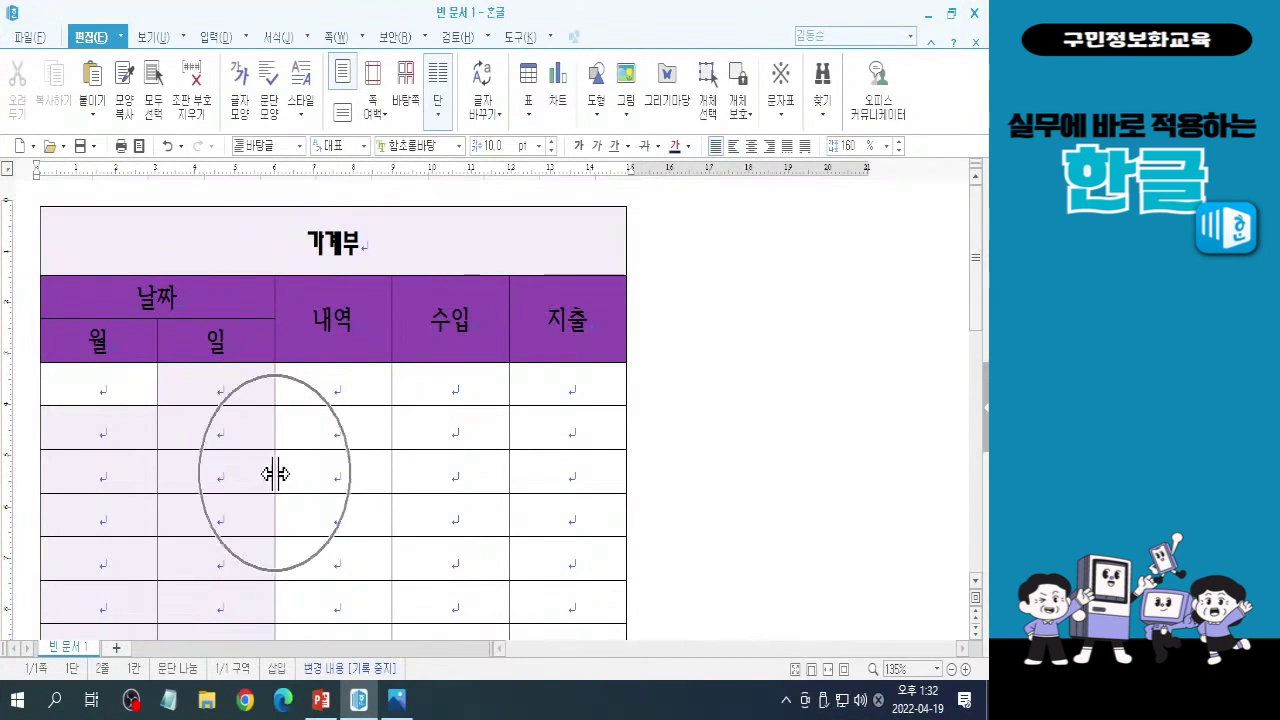
key(ctrl)
key(ctrl)
key(ctrl)
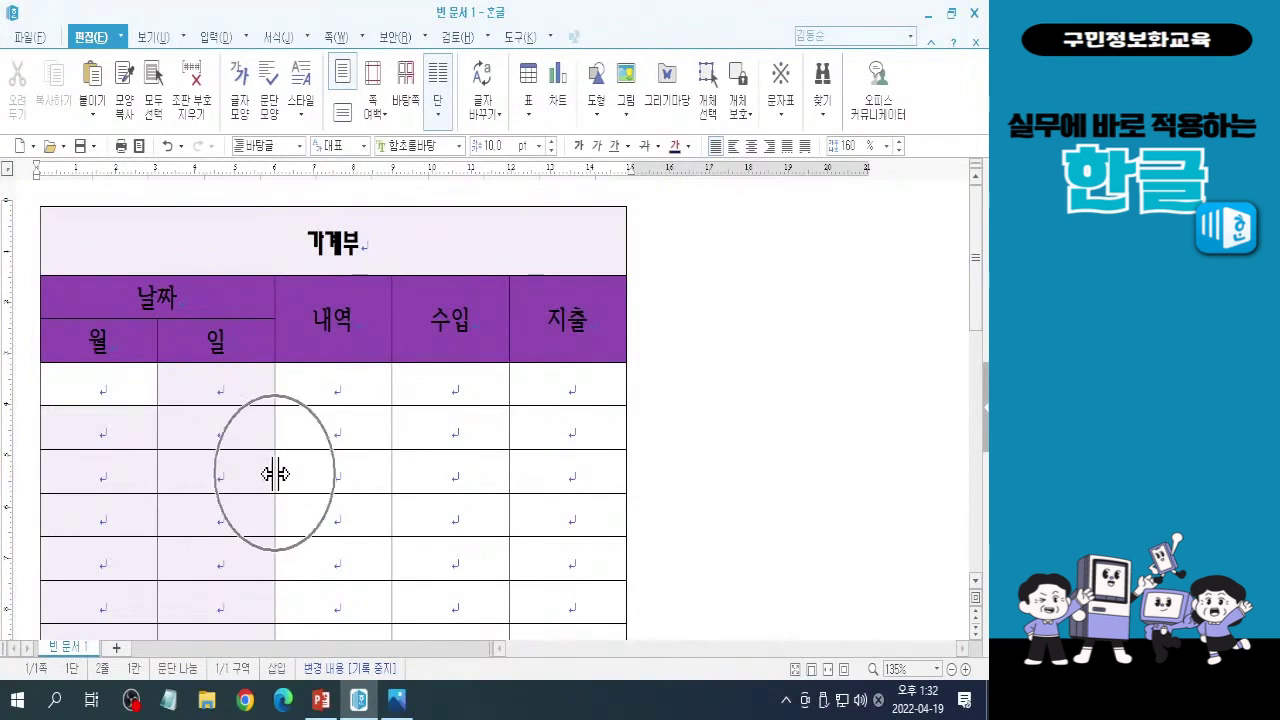
drag(276, 474, 136, 458)
key(ctrl)
key(ctrl)
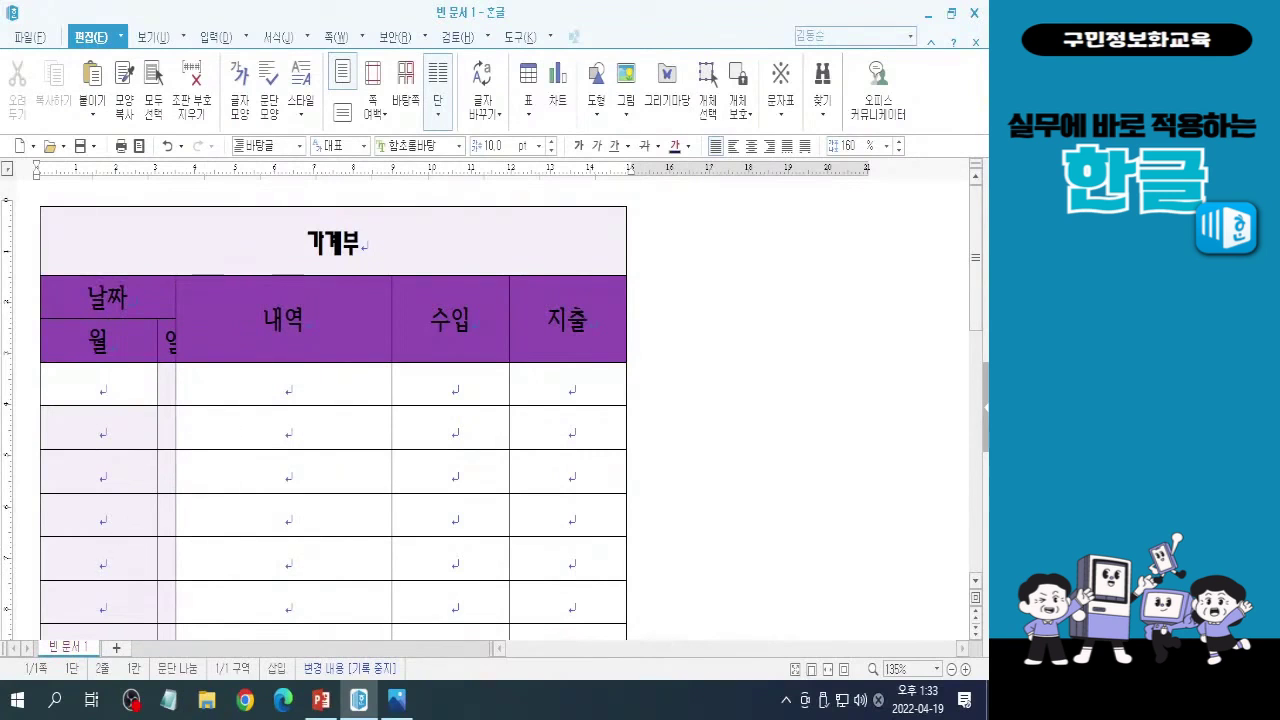
key(Hangul)
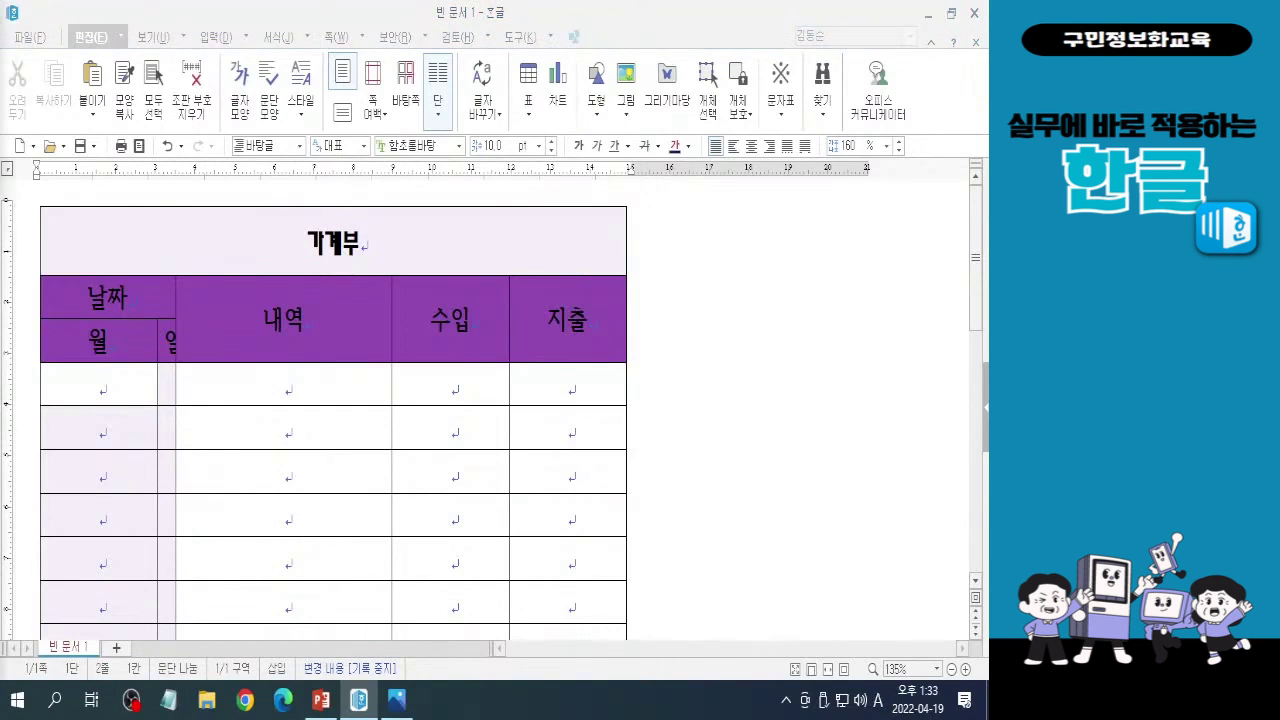
key(Hangul)
mouse_move(983, 320)
mouse_down()
mouse_move(980, 365)
mouse_move(981, 330)
mouse_up()
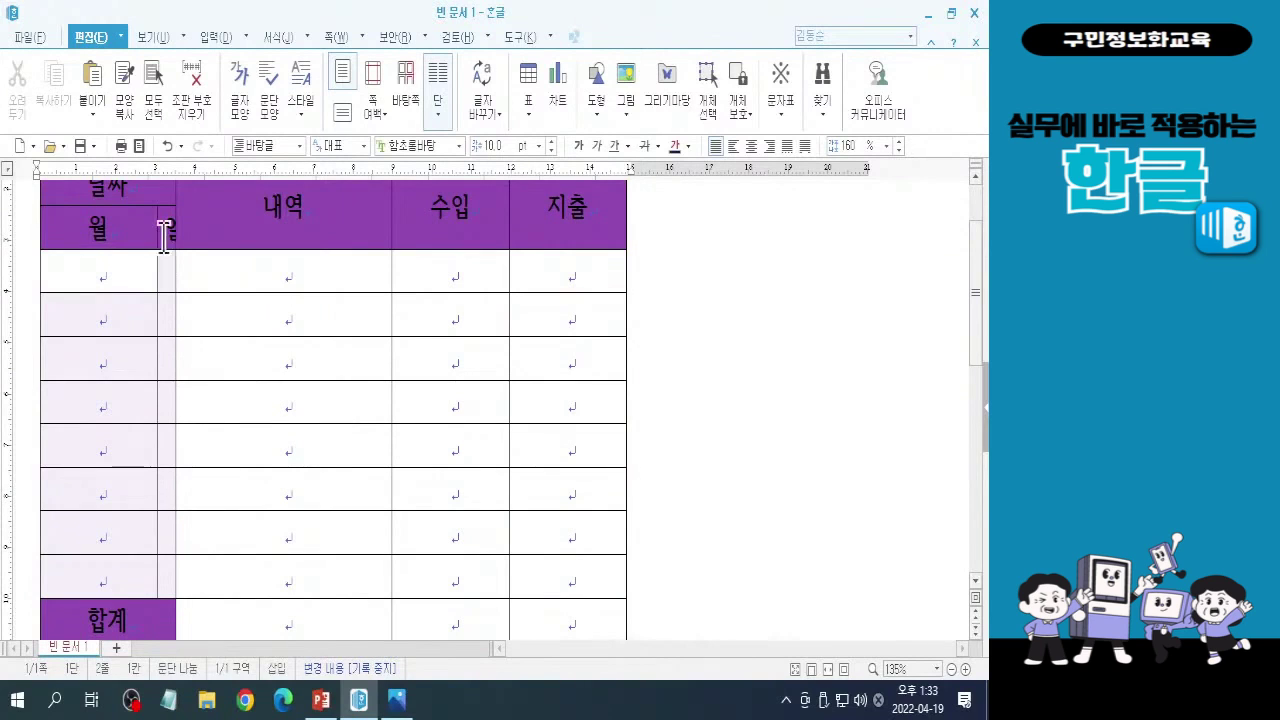
mouse_move(156, 207)
mouse_down()
mouse_move(143, 208)
mouse_move(155, 210)
mouse_up()
drag(155, 590, 155, 595)
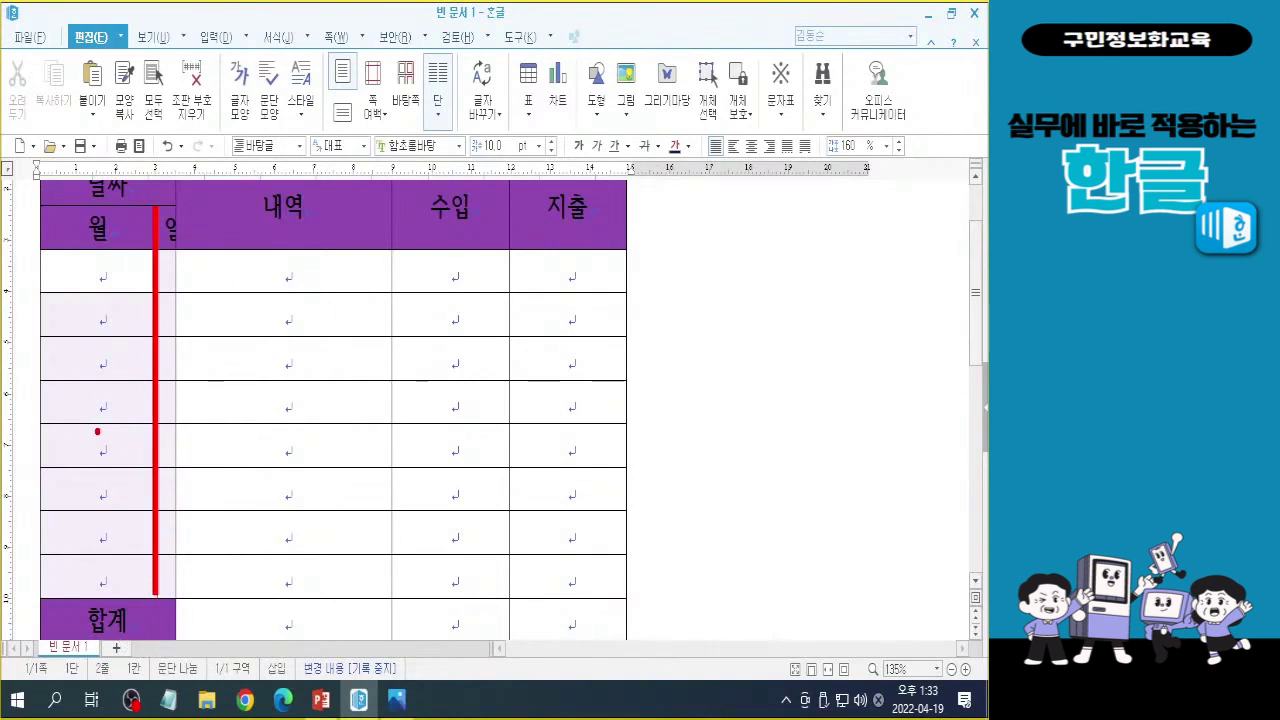
drag(155, 431, 157, 431)
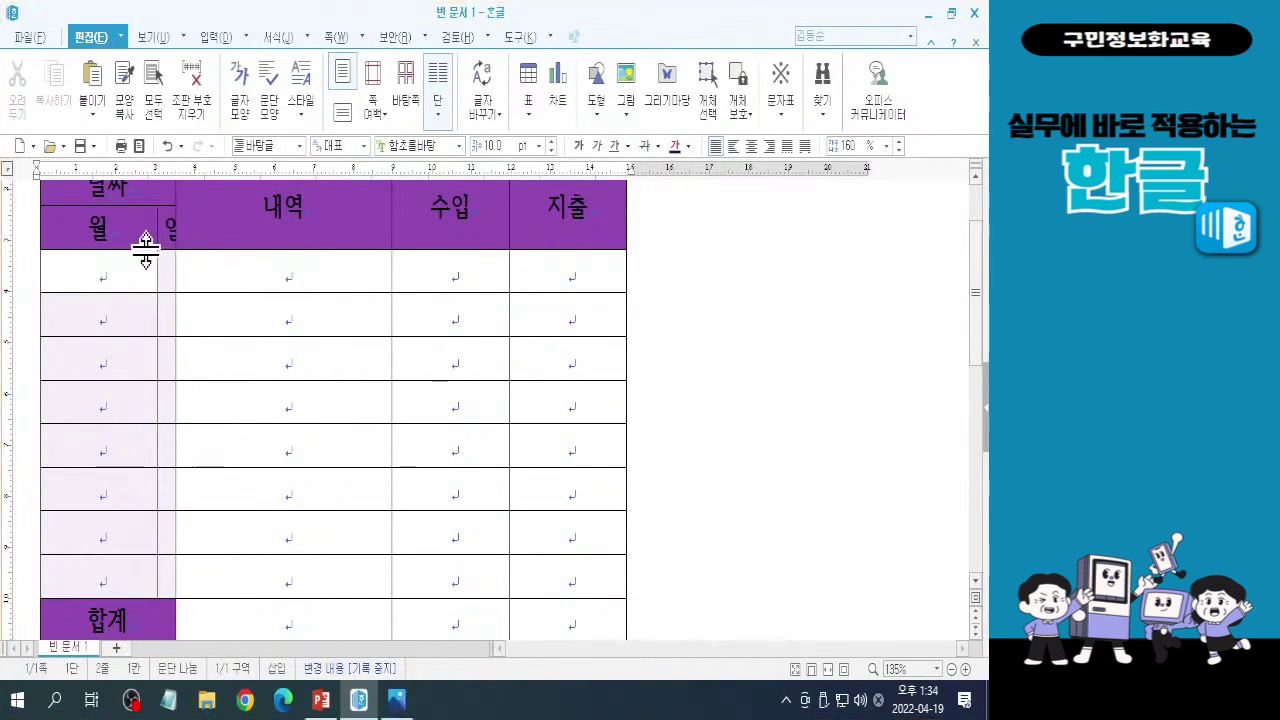
Make the 월 and 일 columns equal in width, from their heading cells through the last row above 합계
click(85, 228)
click(85, 228)
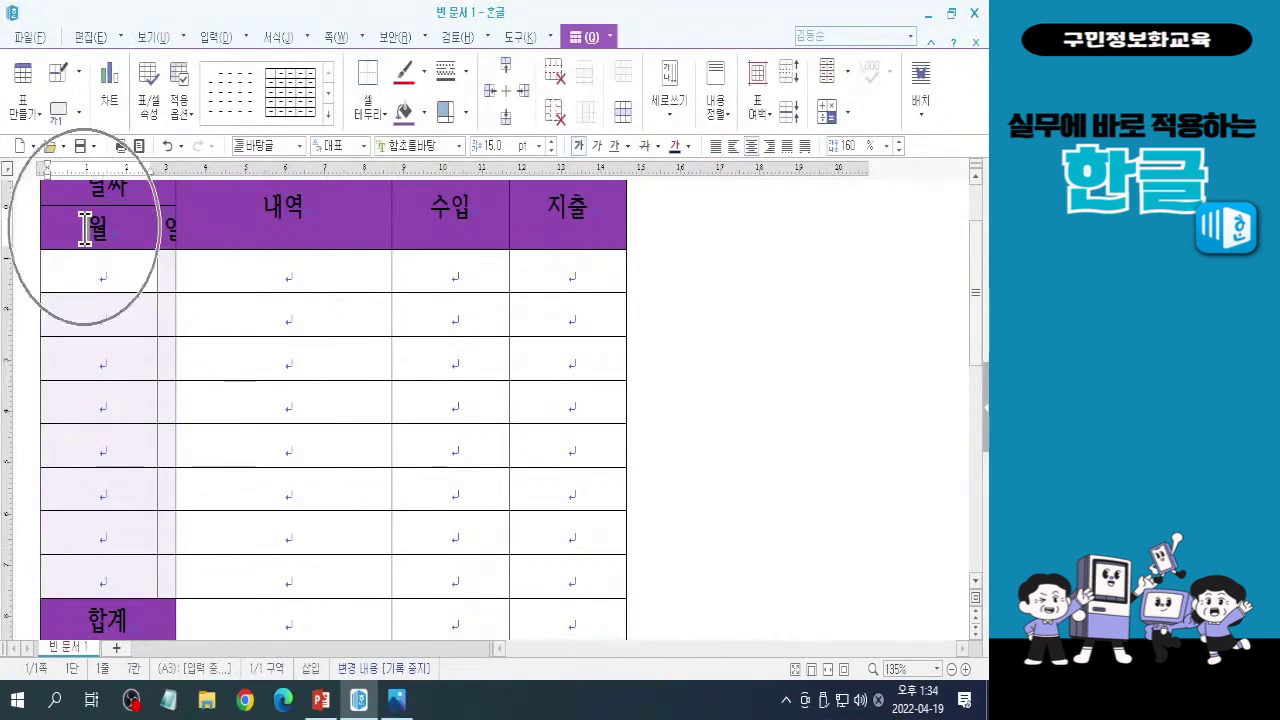
click(85, 228)
drag(85, 228, 168, 577)
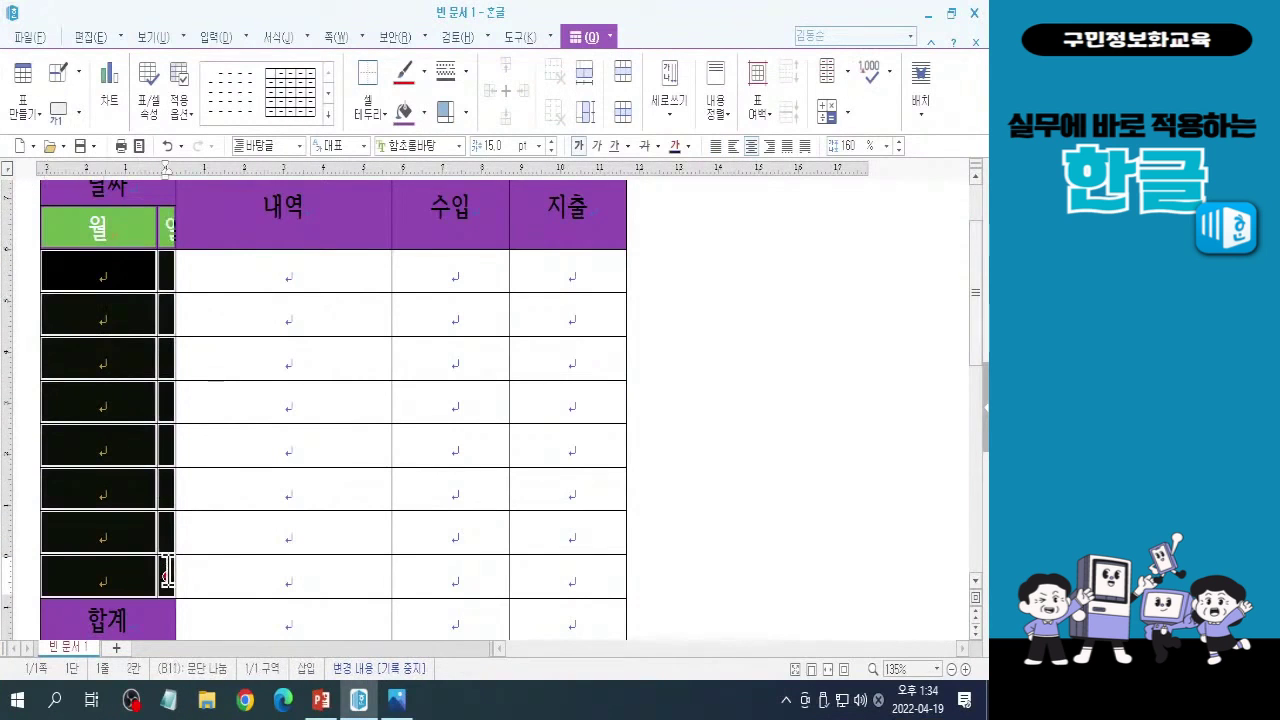
key(ctrl)
key(ctrl)
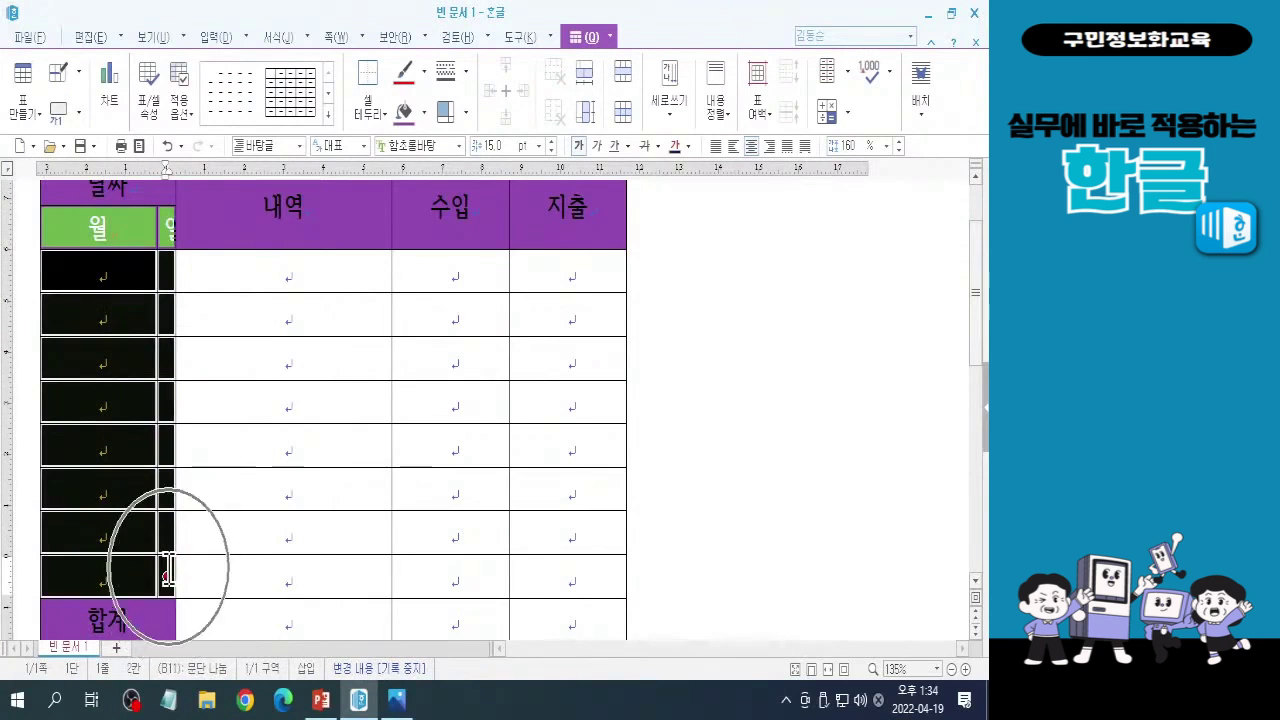
key(ctrl)
key(ctrl)
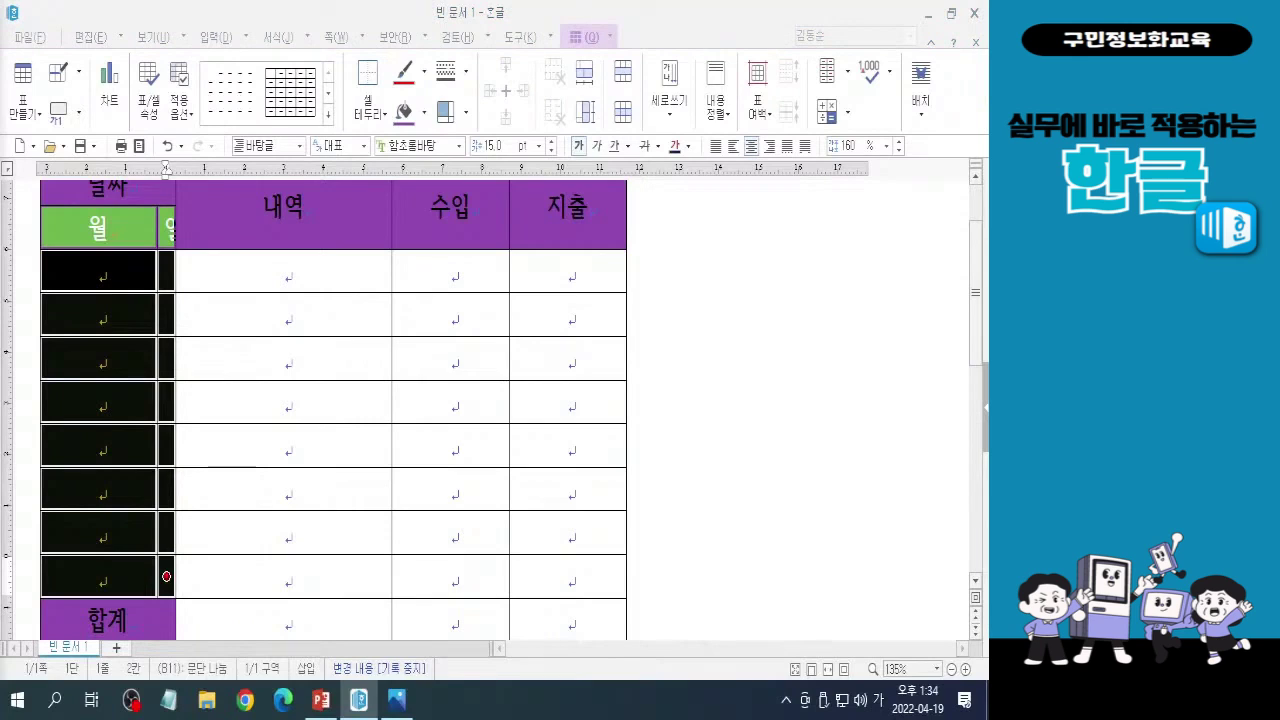
key(Hangul)
key(Hangul)
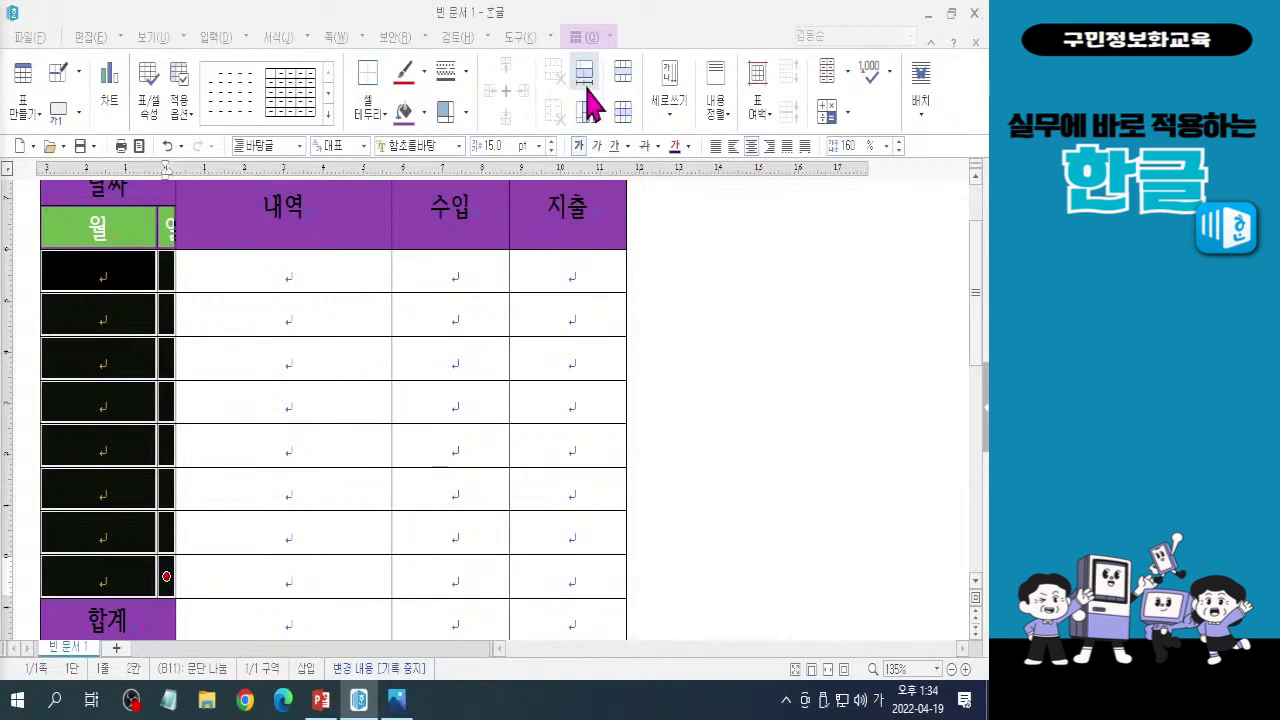
key(ctrl+1)
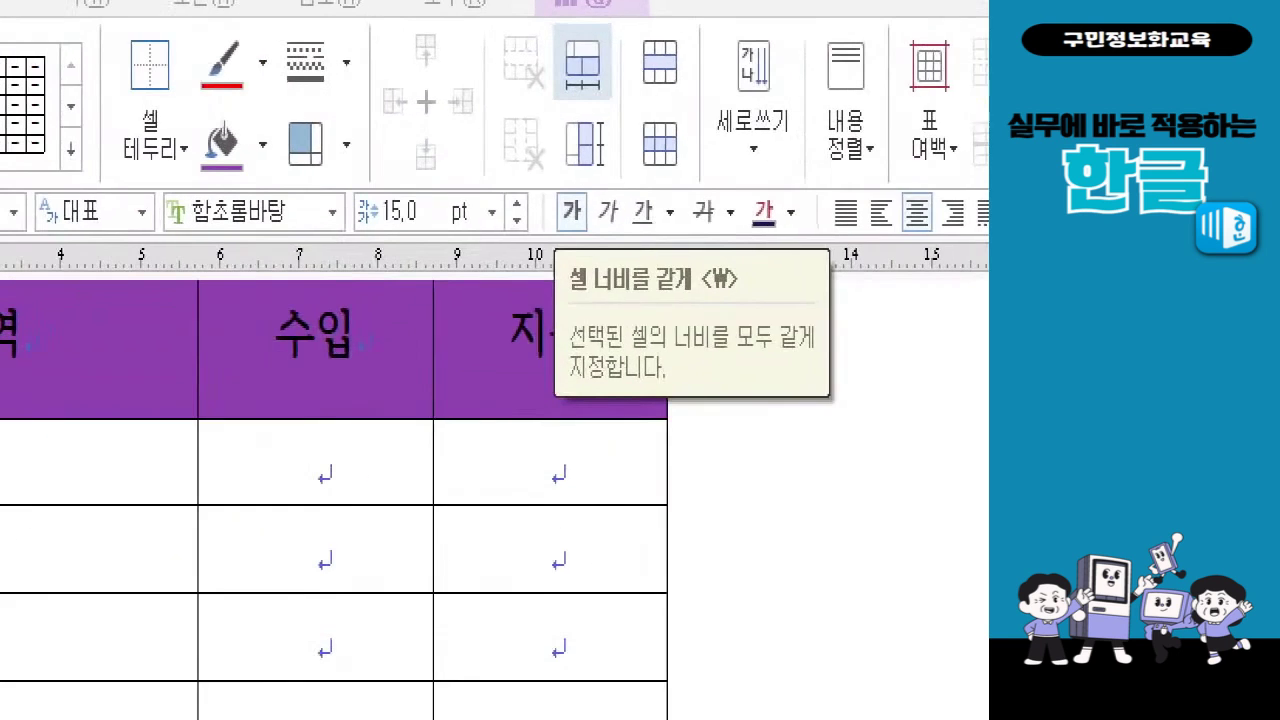
drag(538, 96, 620, 198)
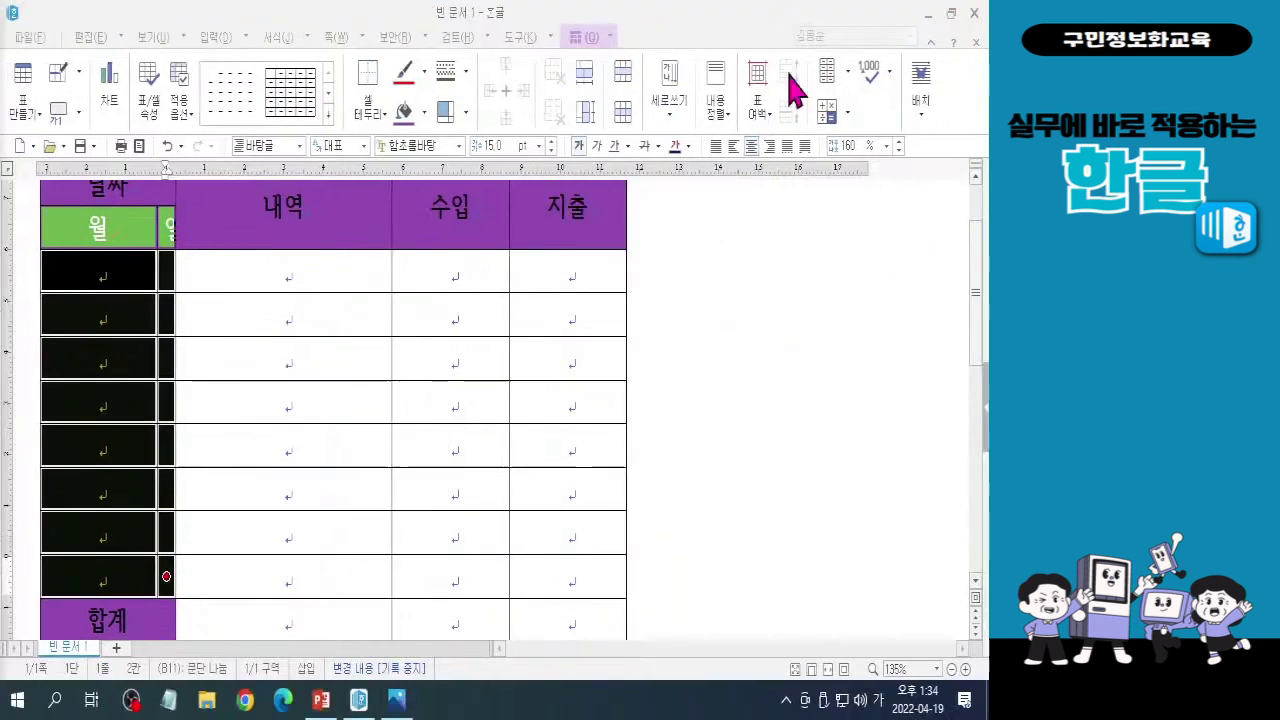
click(587, 108)
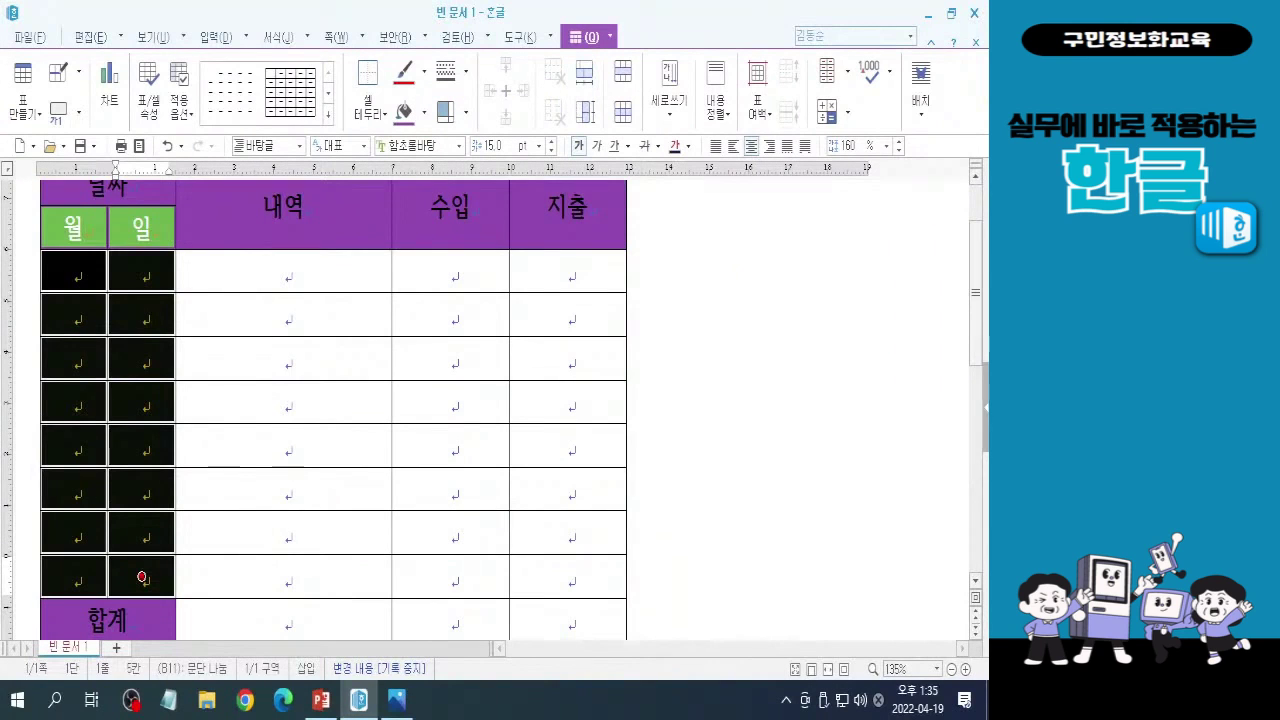
key(l)
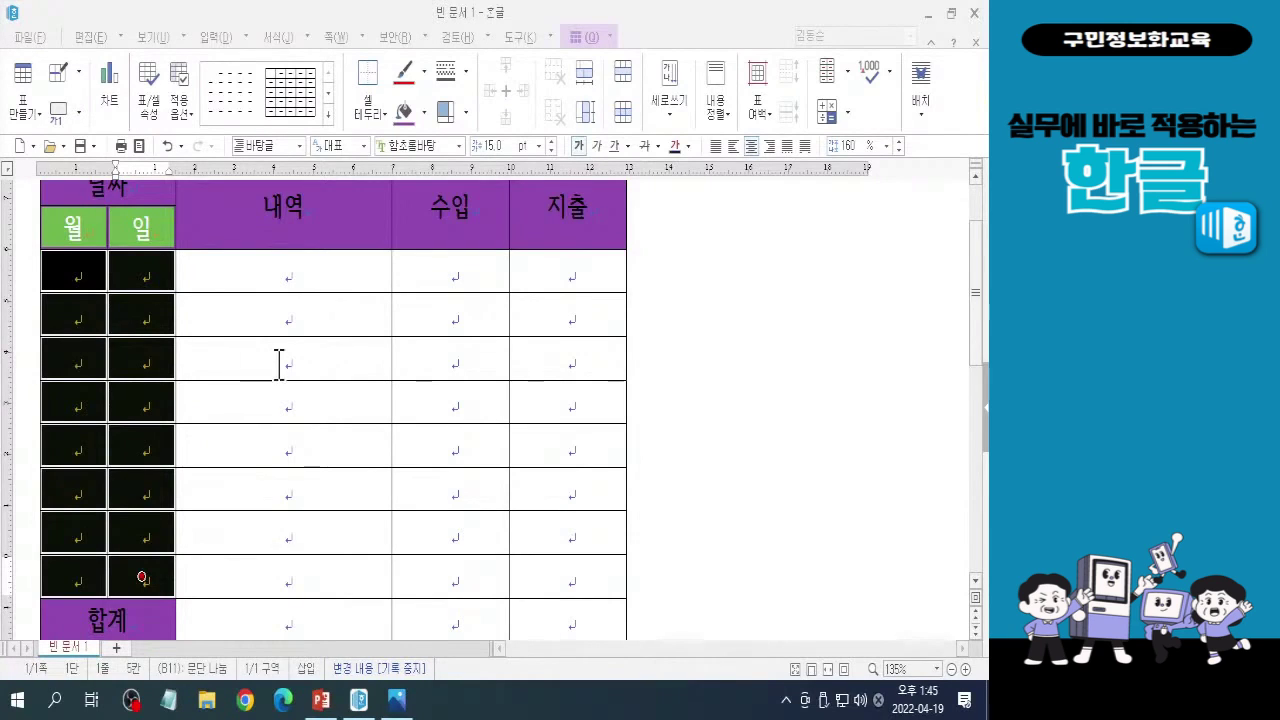
click(670, 438)
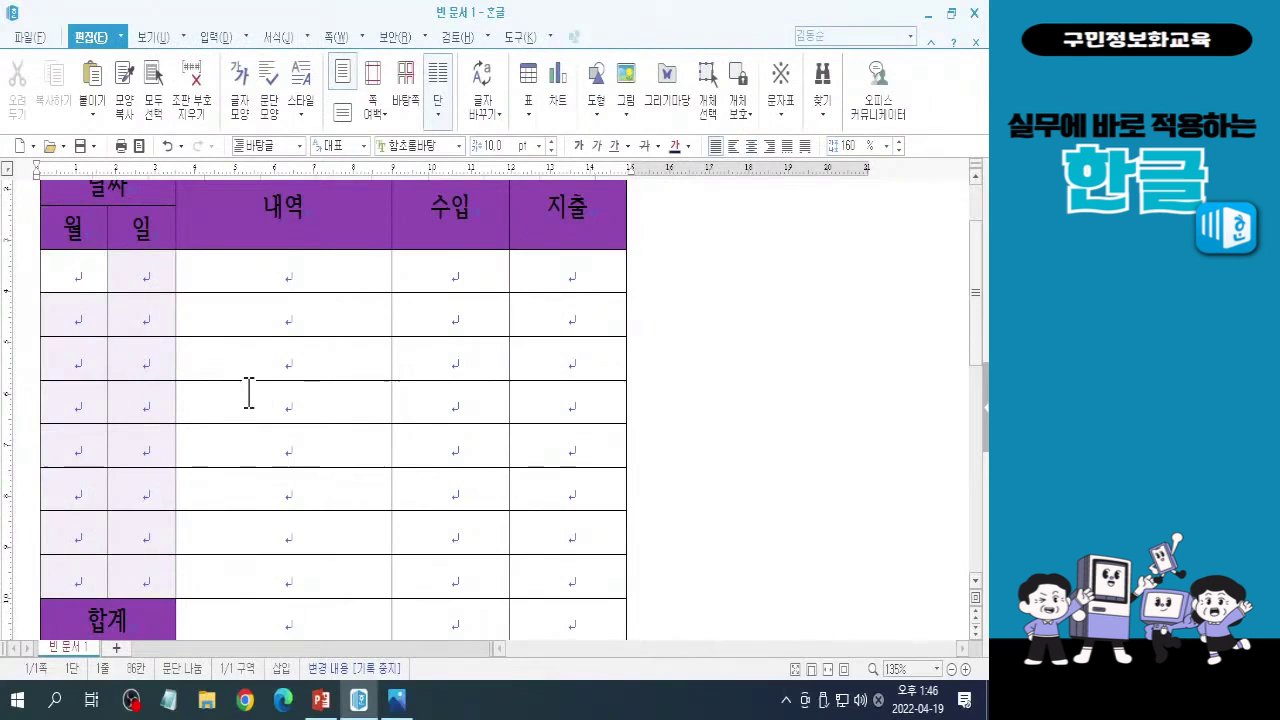
Enter 6 in the first body cell of the 월 column
click(69, 275)
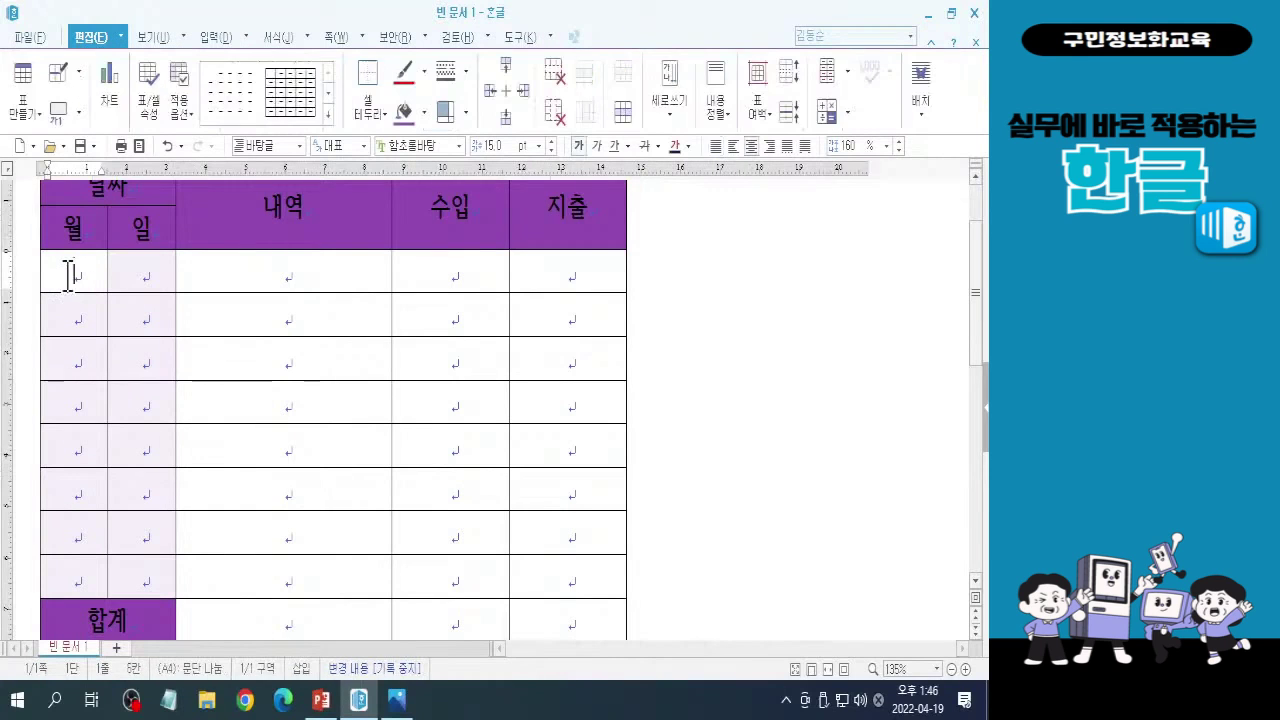
key(ctrl)
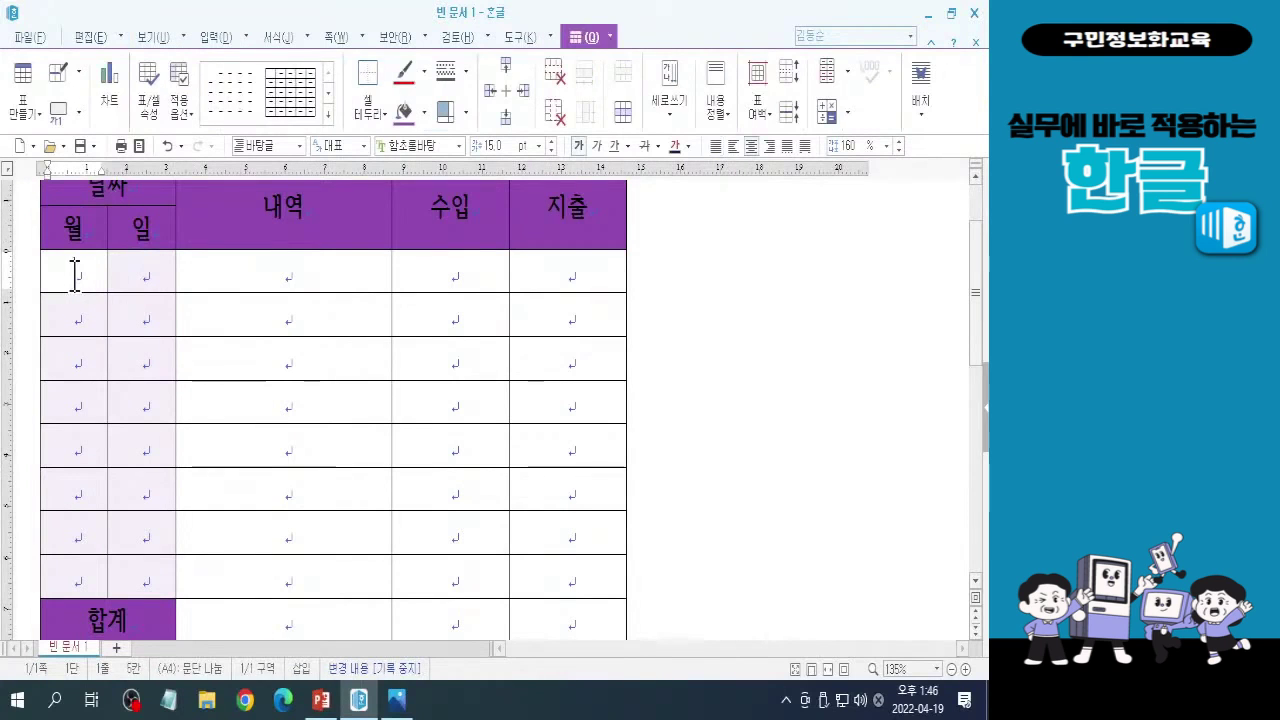
key(ctrl)
text(6)
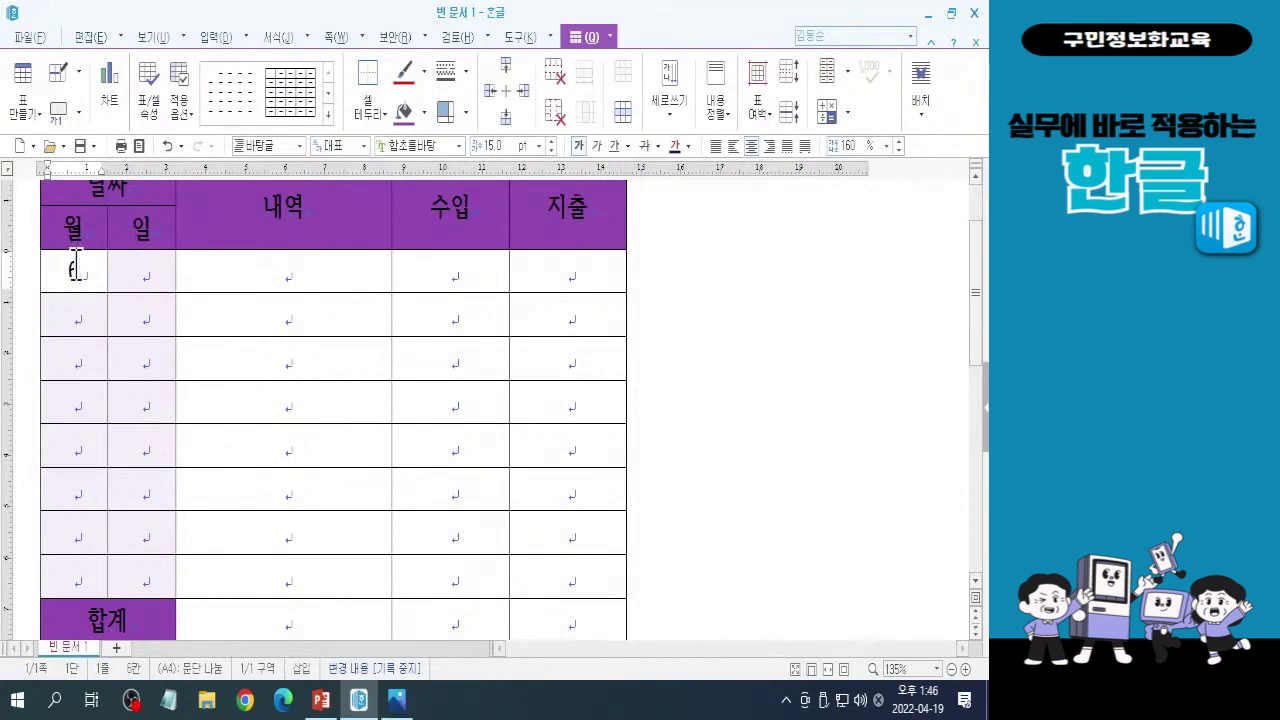
key(ctrl)
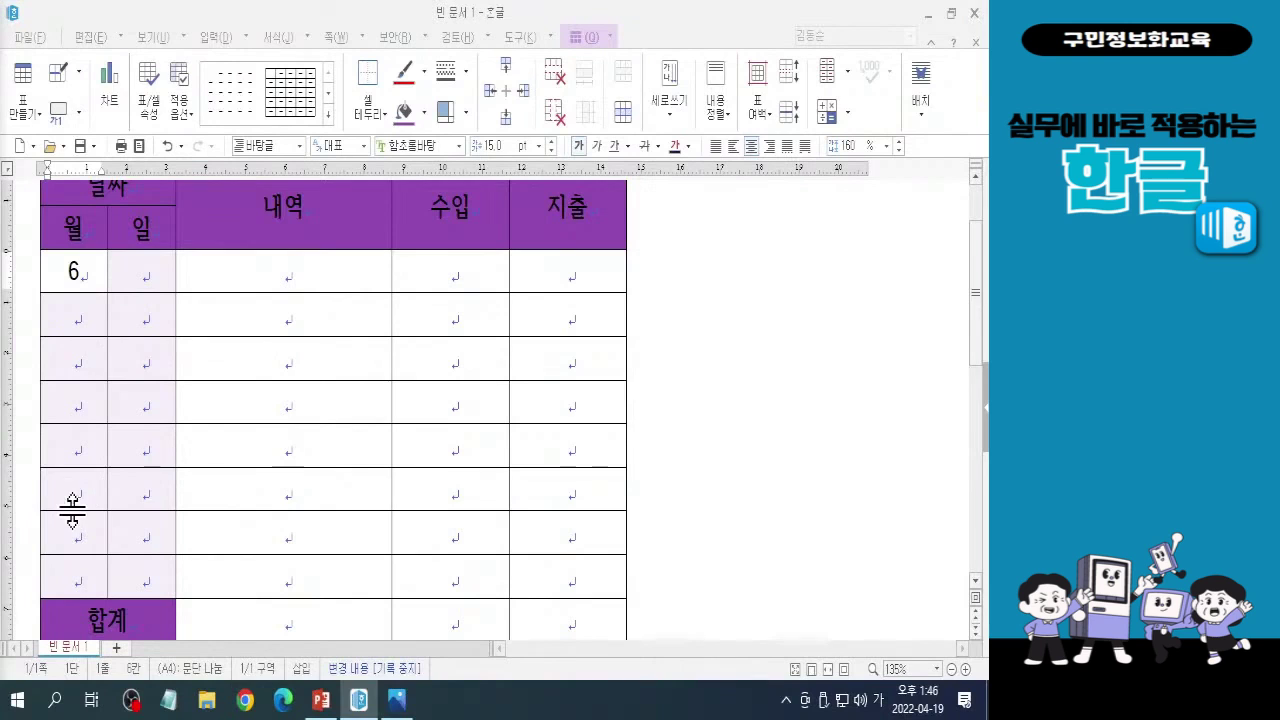
click(87, 271)
click(131, 383)
key(Hangul)
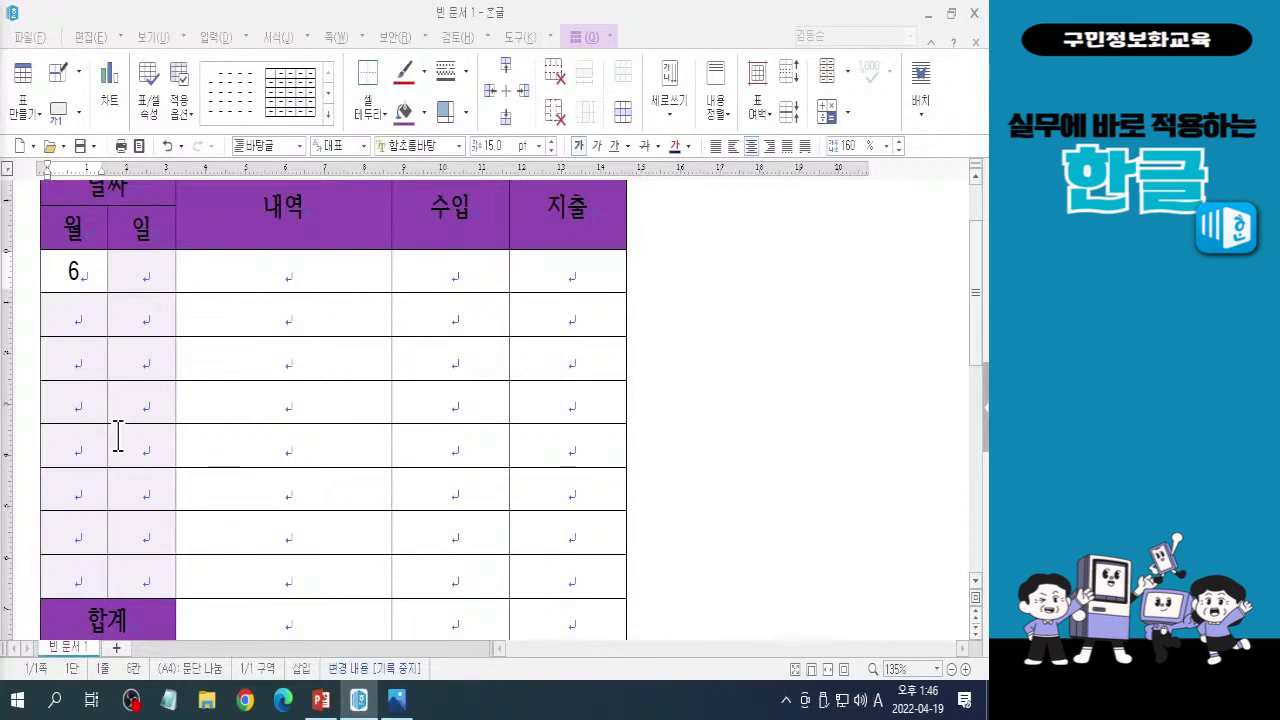
key(Hangul)
Auto-fill the value 6 from the first 월 cell through the last row above 합계
click(81, 271)
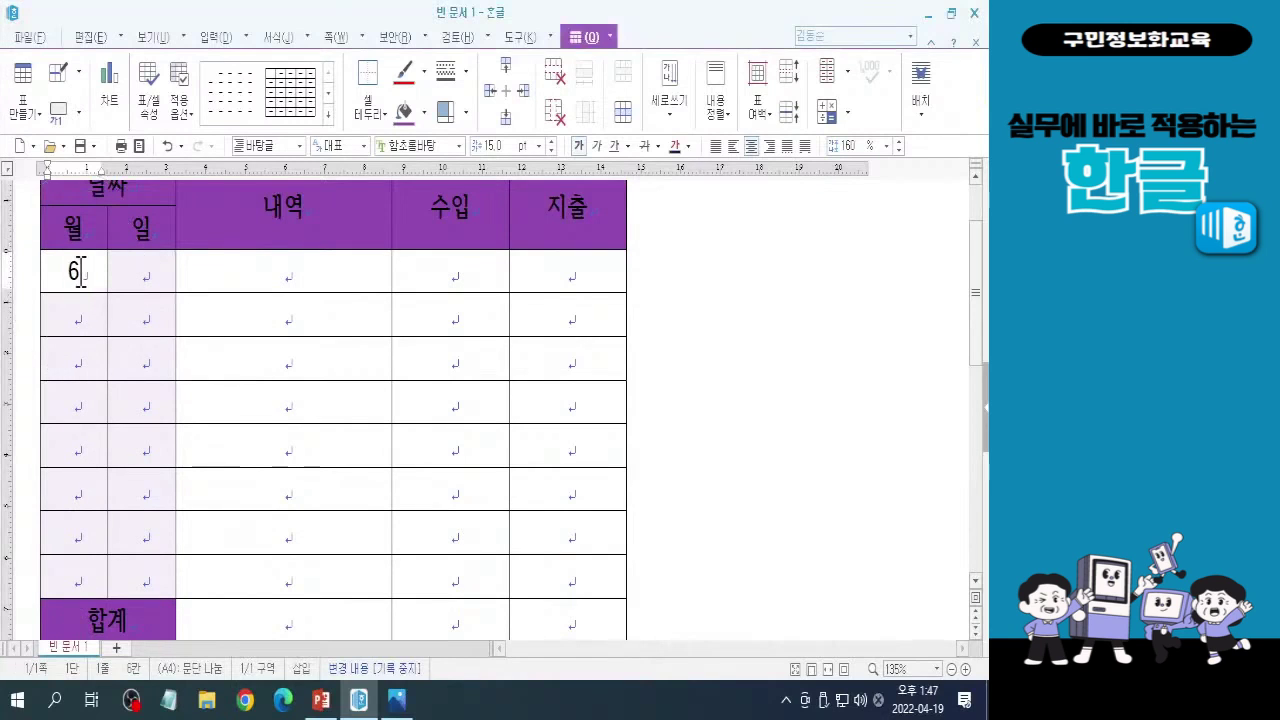
drag(81, 271, 71, 586)
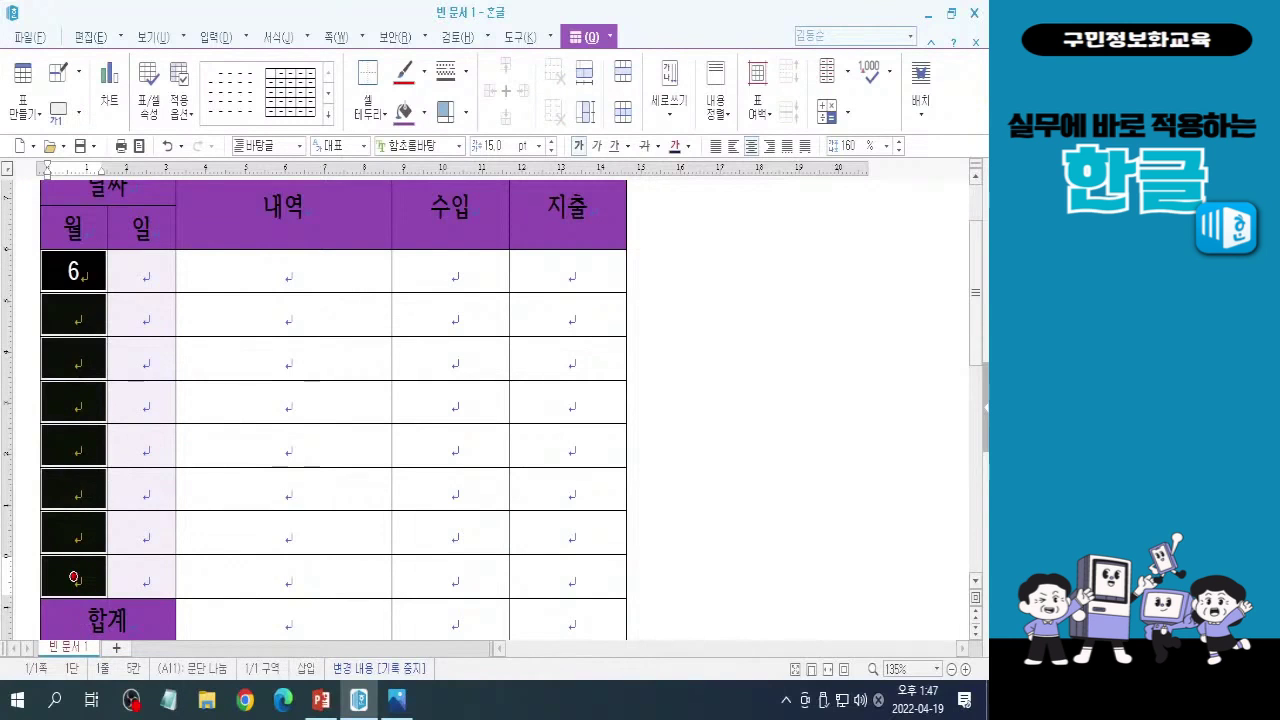
key(a)
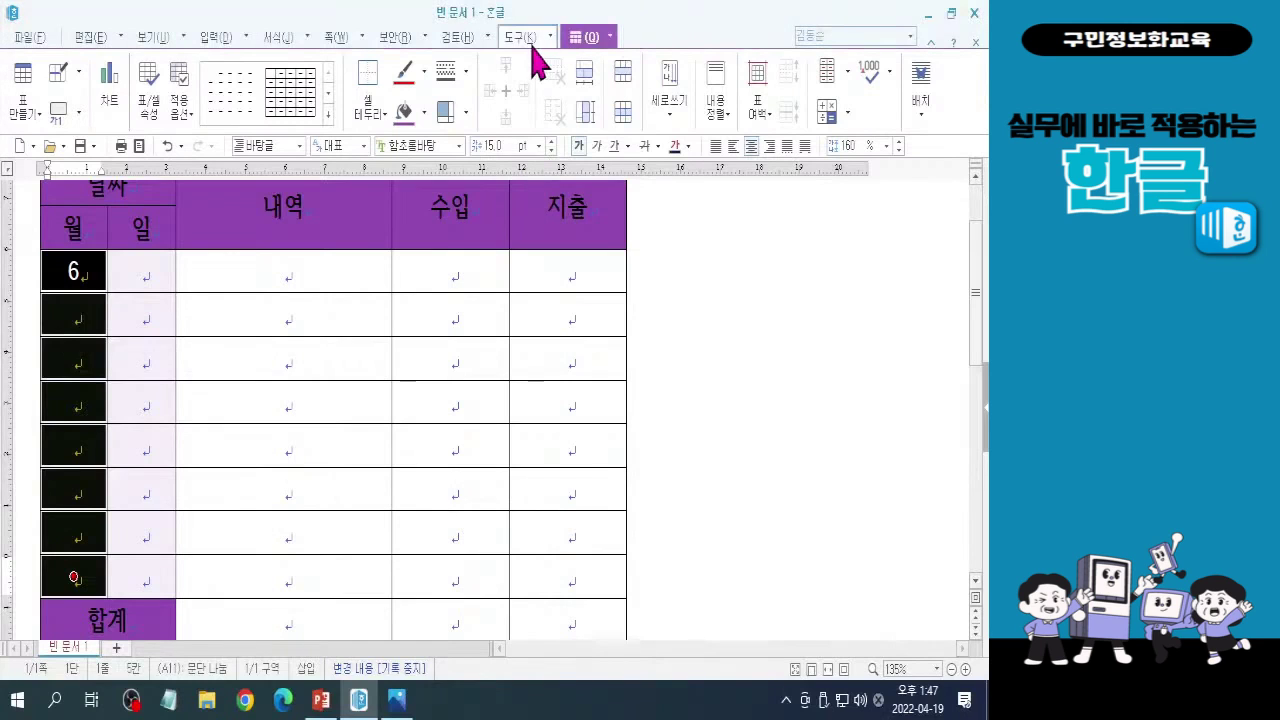
click(848, 74)
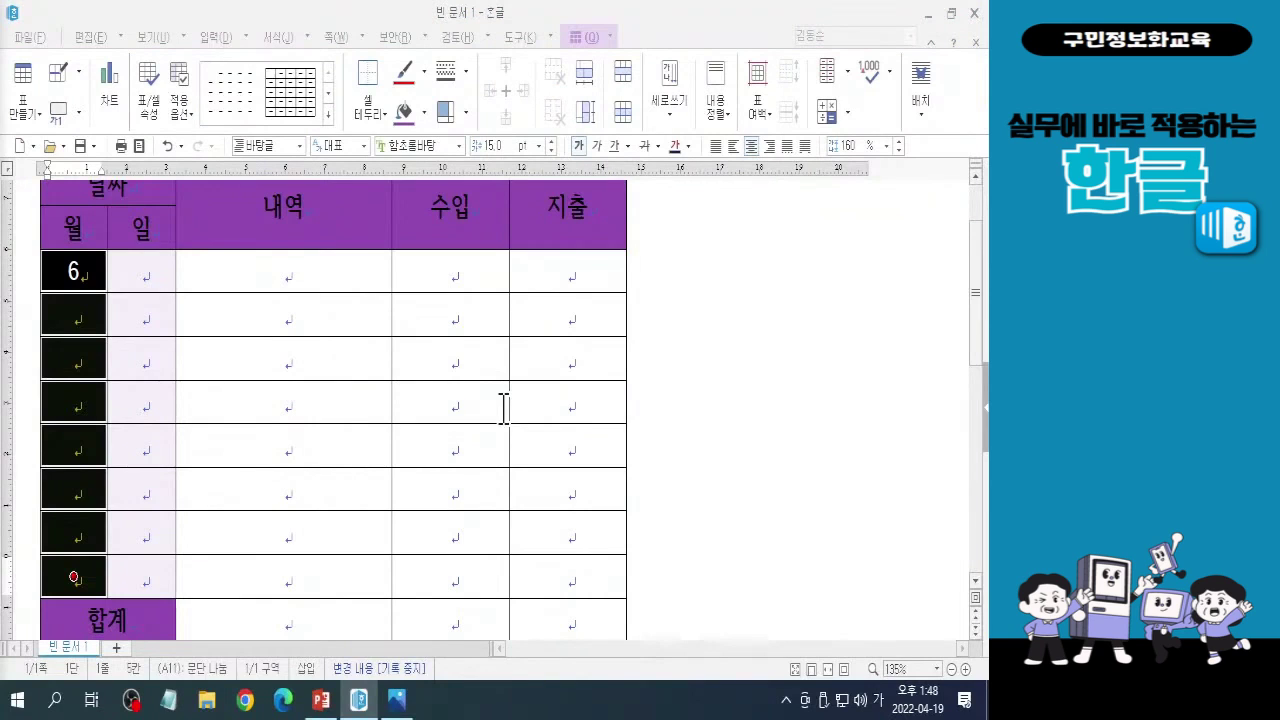
click(849, 76)
click(862, 152)
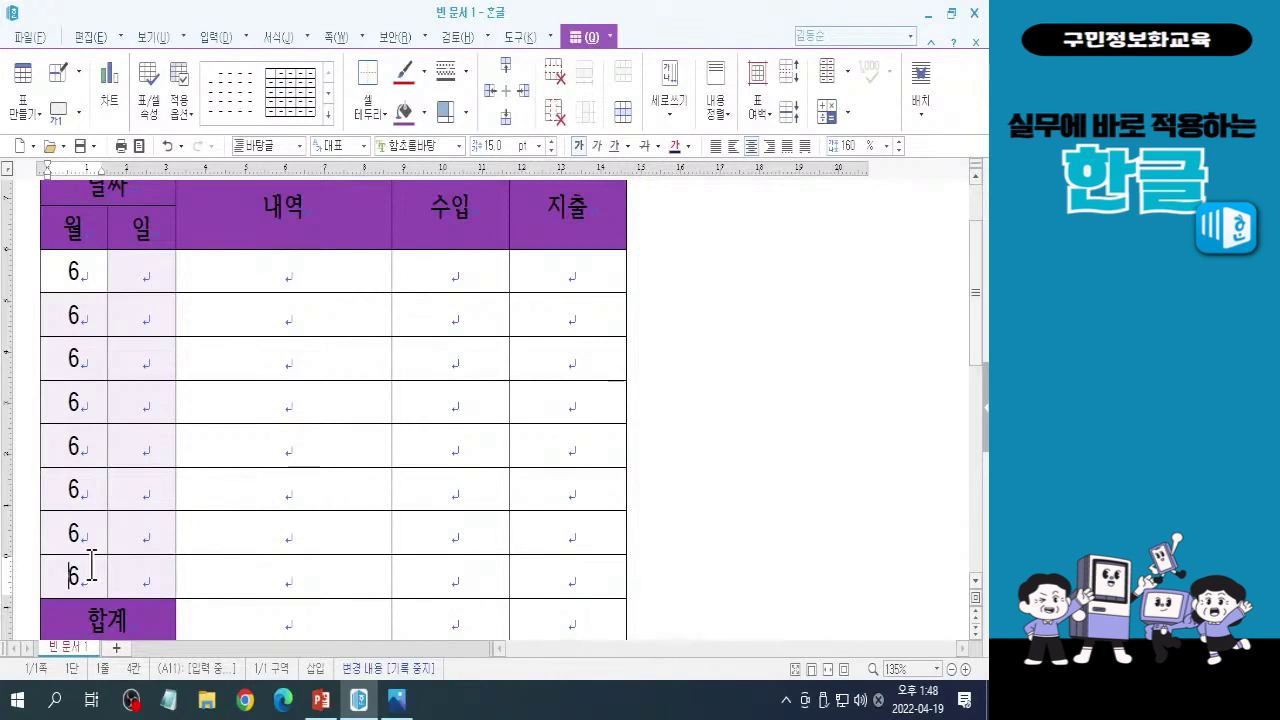
Enter 1, 5, 6, 11 and 17 in the first five body cells of the 일 column
click(135, 272)
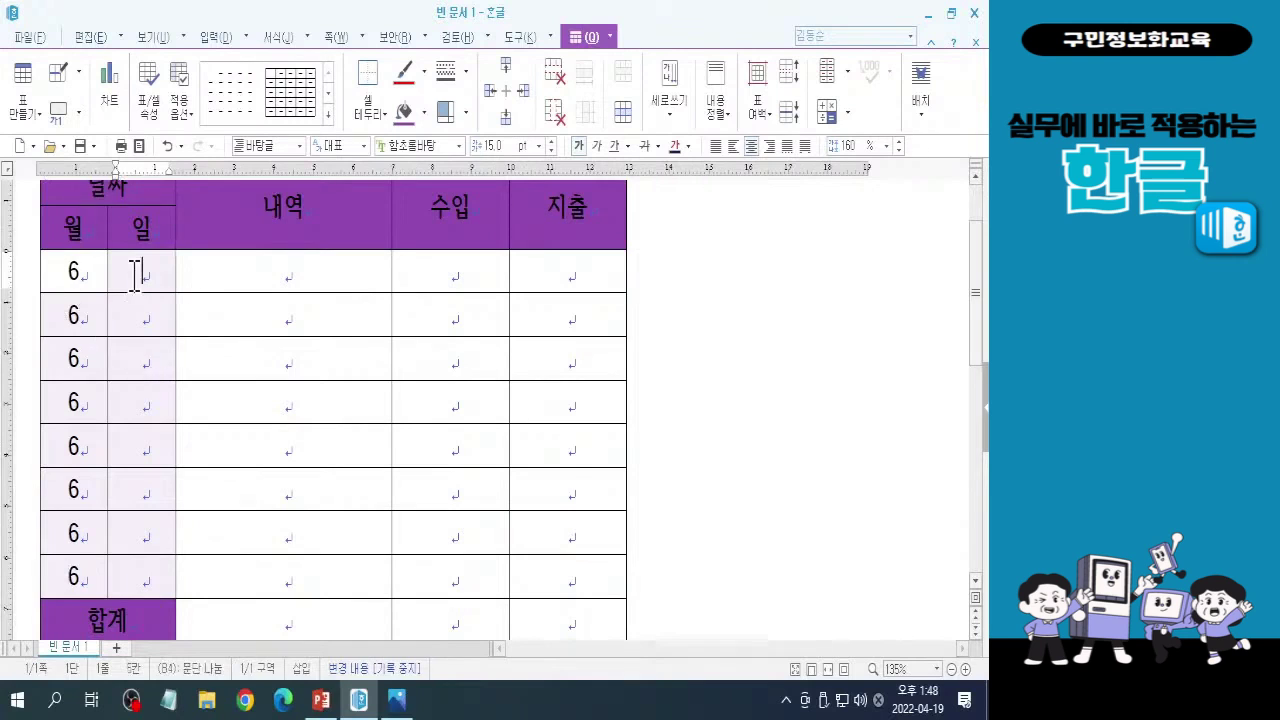
text(1)
key(Down)
text(5)
key(Down)
text(6)
key(Down)
text(11)
key(Down)
text(17)
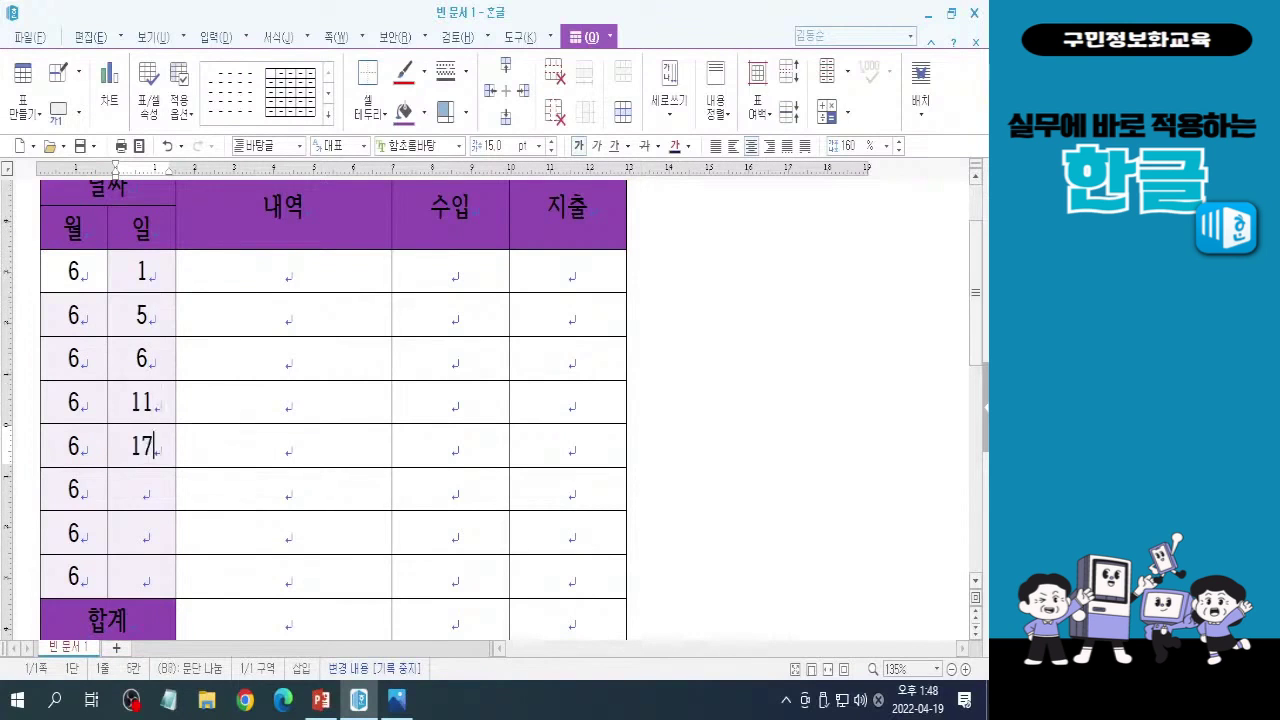
Enter 18, 23 and 29 in the remaining three body cells of the 일 column
key(Down)
text(19)
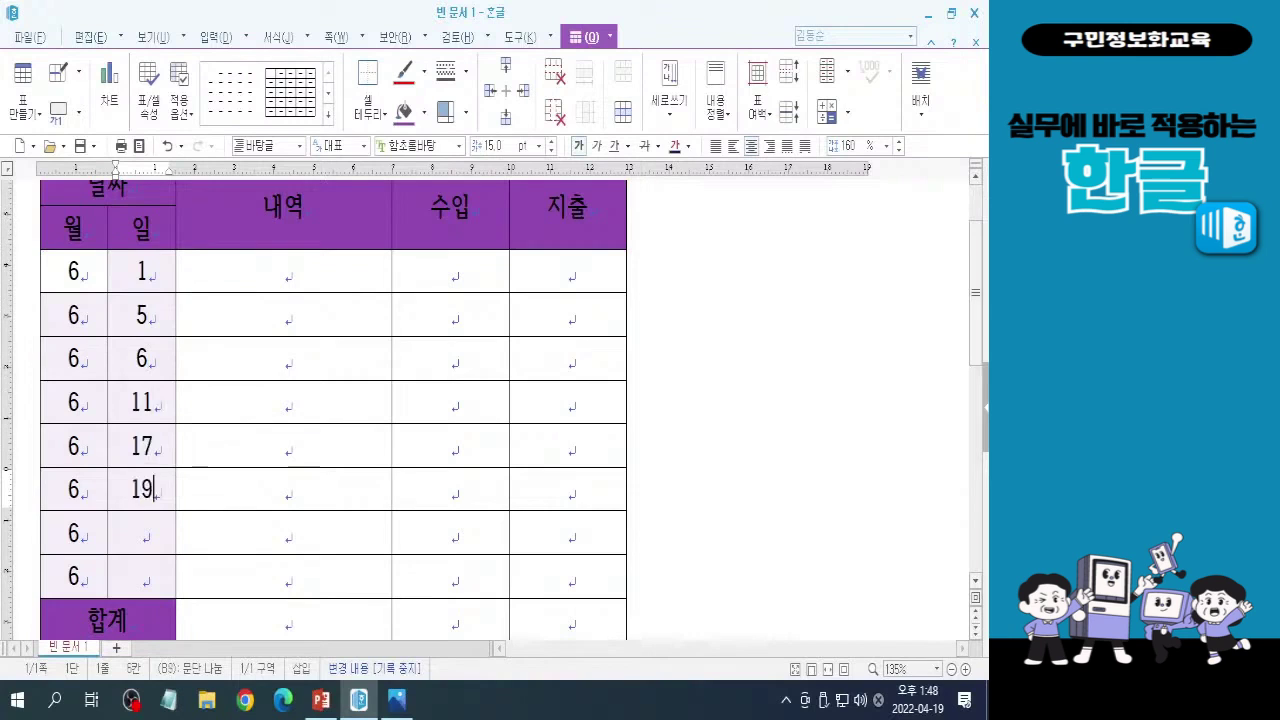
key(BackSpace)
text(8)
key(Down)
text(23)
key(Down)
text(29)
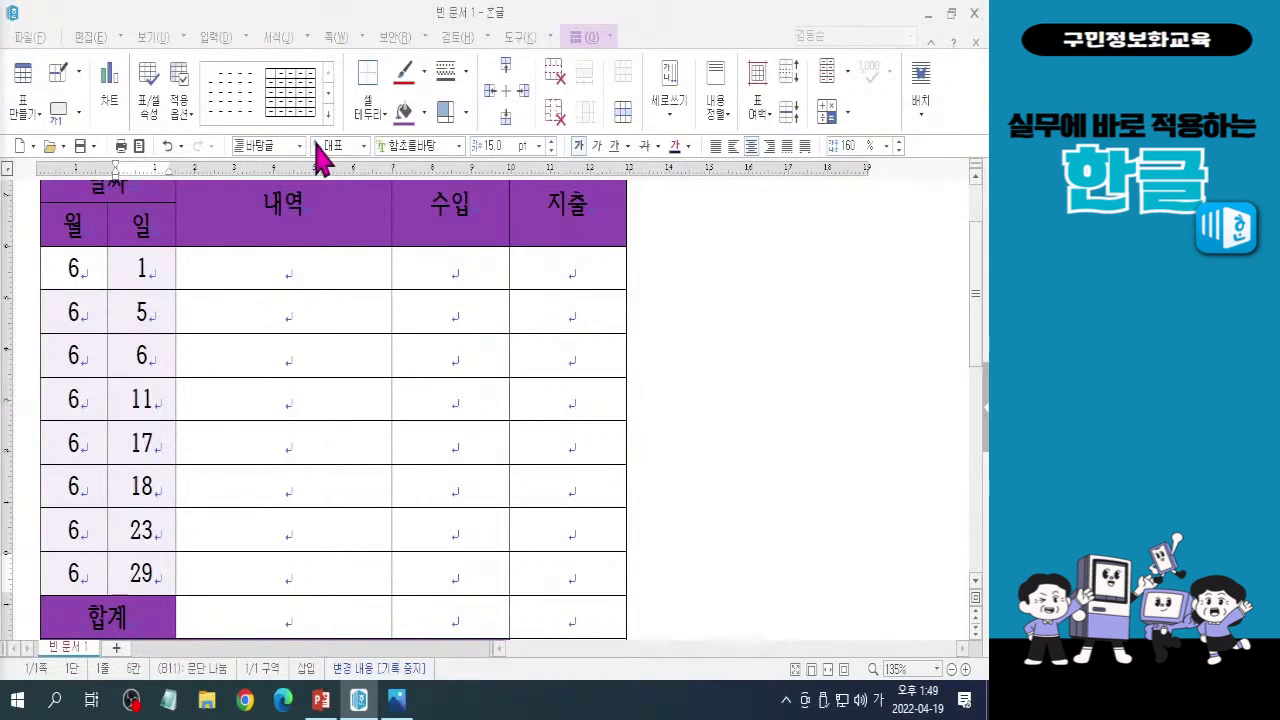
Collapse the ribbon and enlarge the document view to 175%
double_click(582, 40)
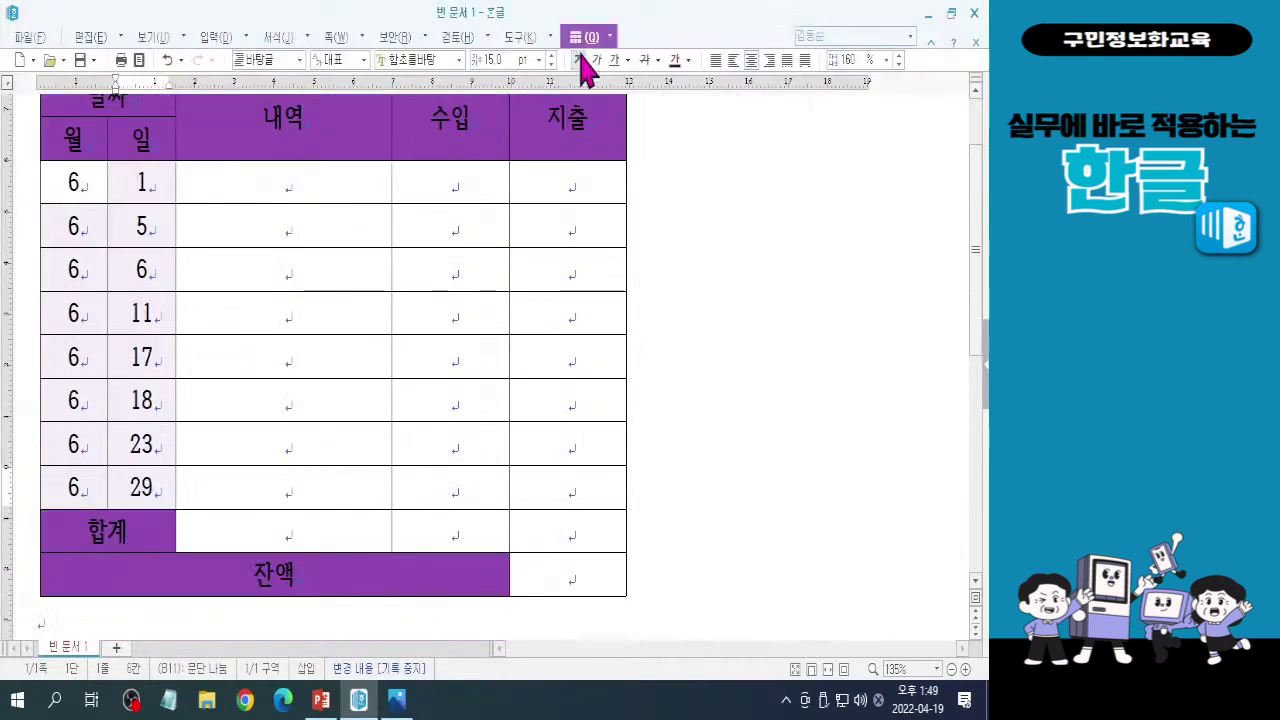
click(254, 240)
key(F5)
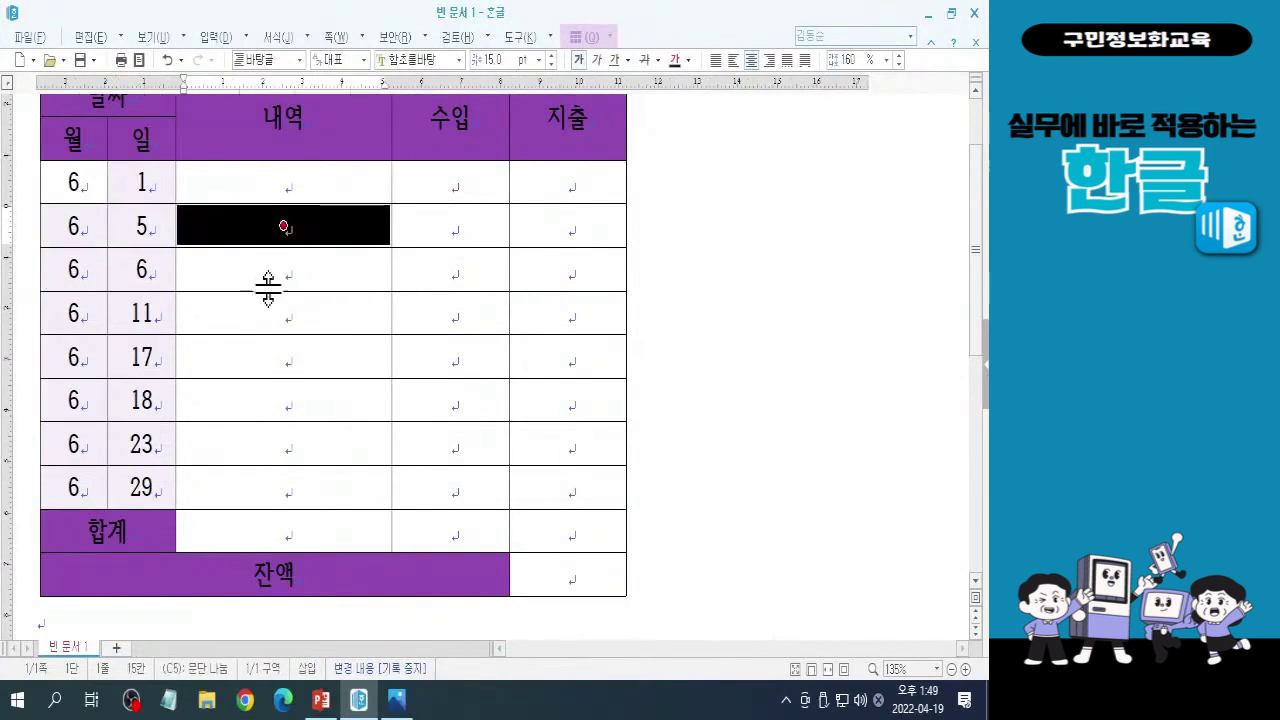
scroll(274, 357, up, 2)
scroll(274, 357, up, 1)
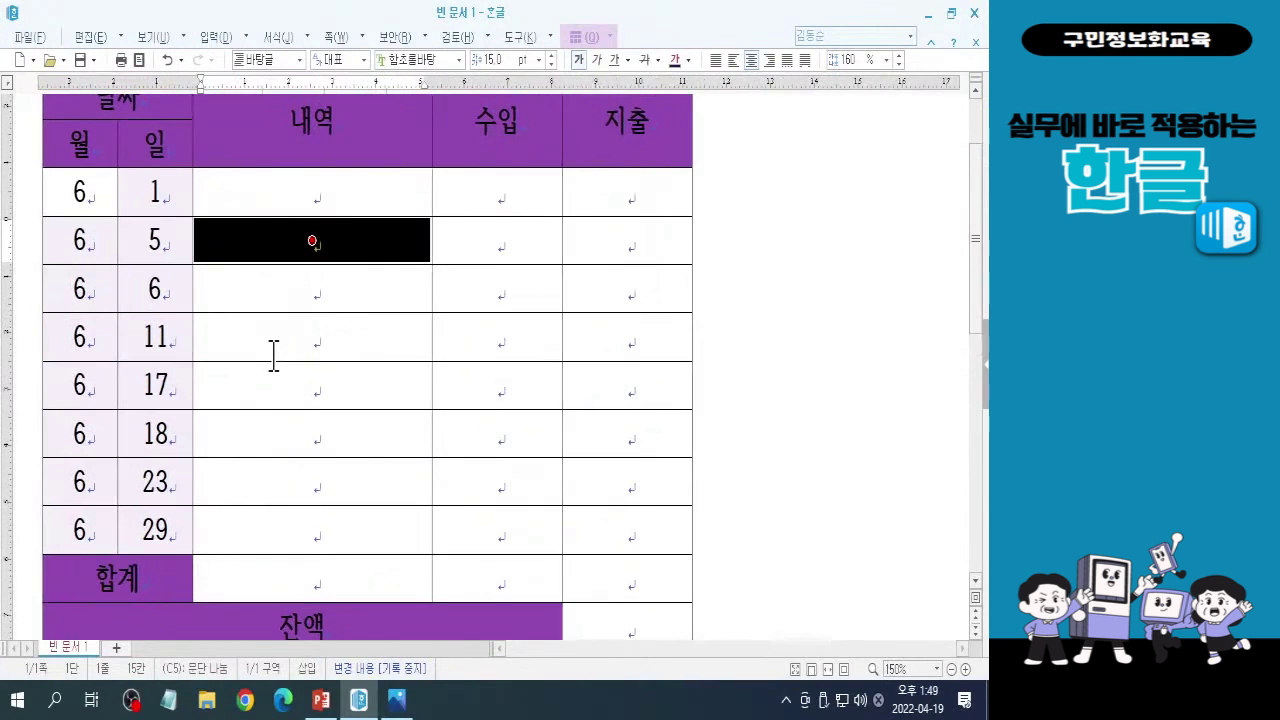
scroll(274, 357, up, 3)
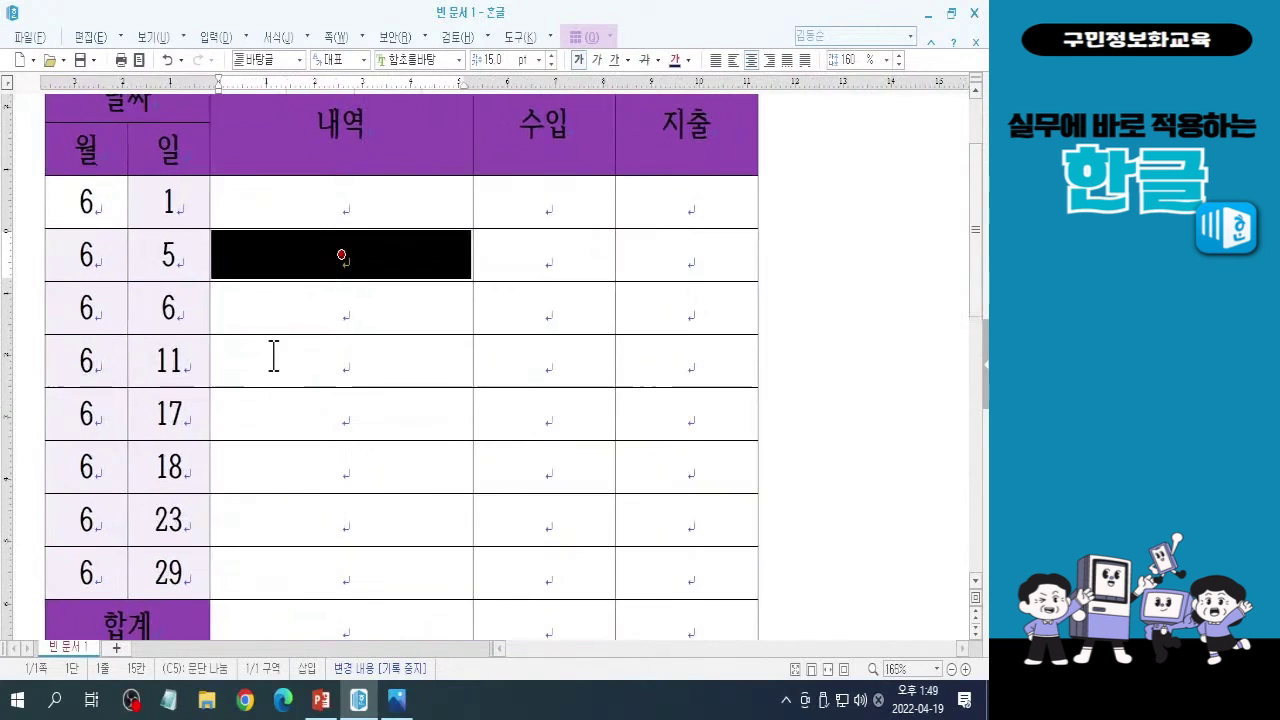
scroll(274, 357, up, 2)
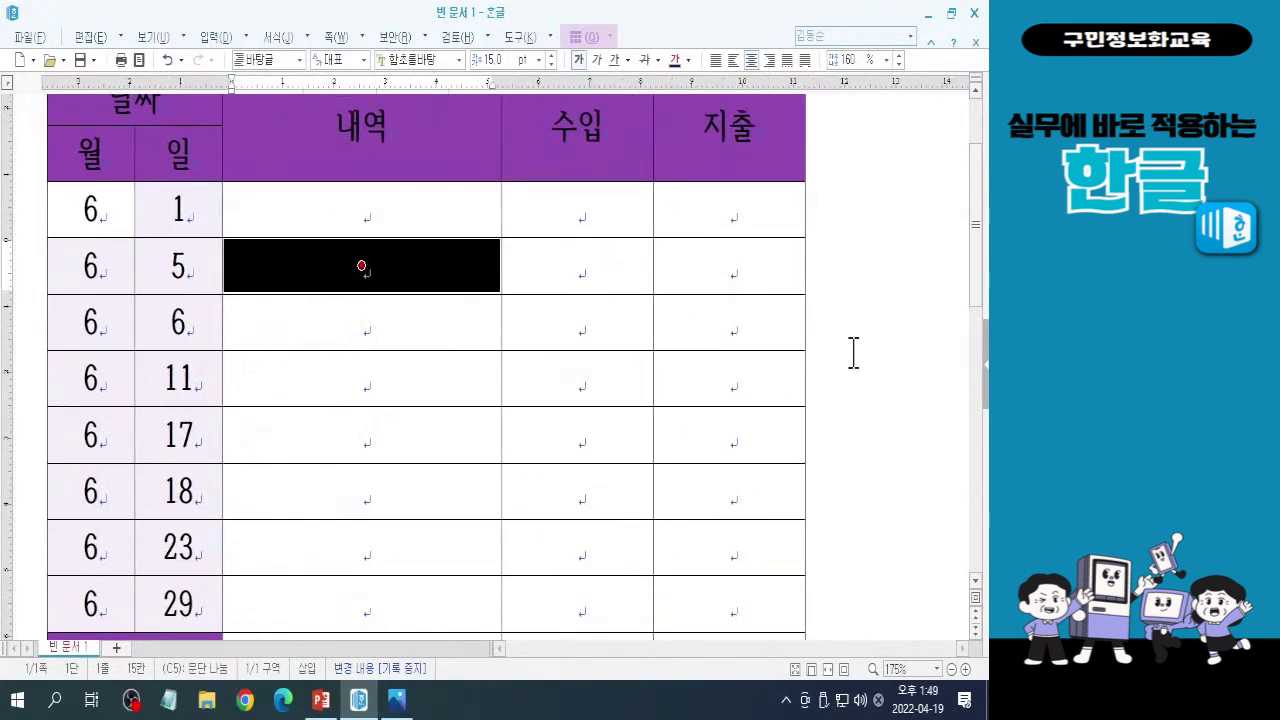
scroll(980, 294, down, 1)
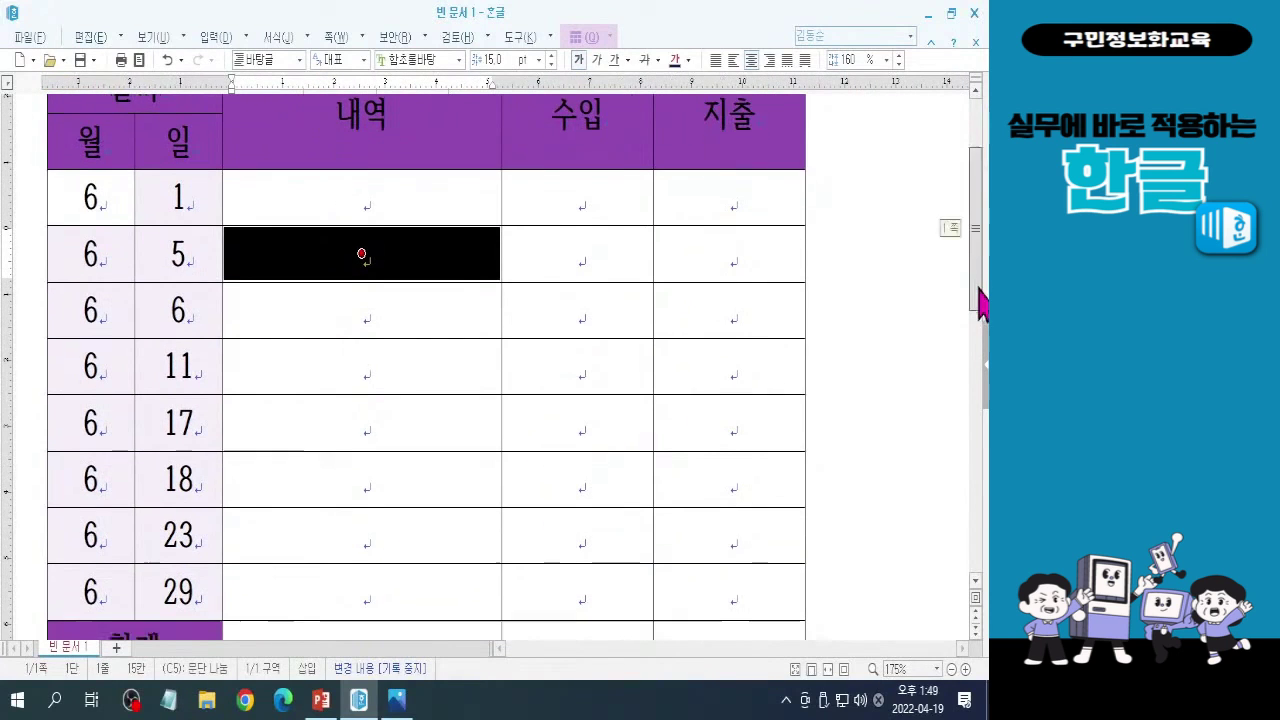
Place the cursor in the first body cell of the 내역 column and enlarge the view to 185%
click(584, 290)
click(323, 180)
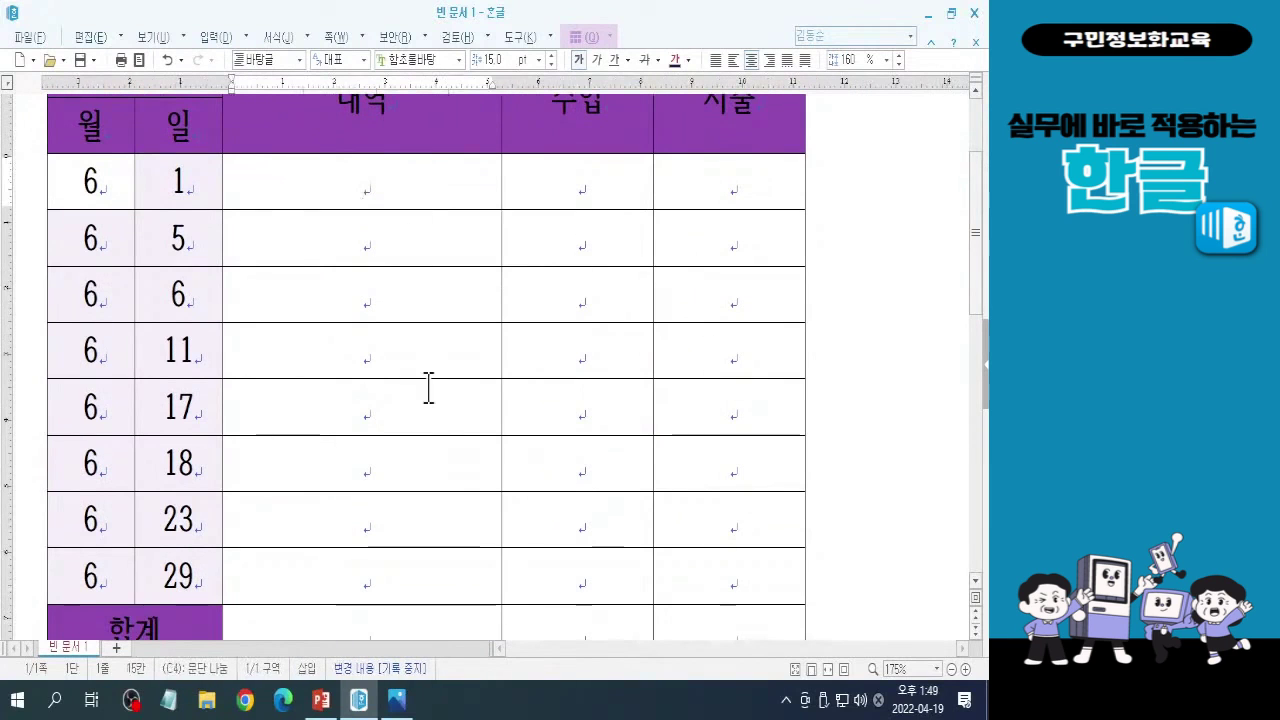
scroll(428, 388, up, 1)
scroll(428, 388, up, 1)
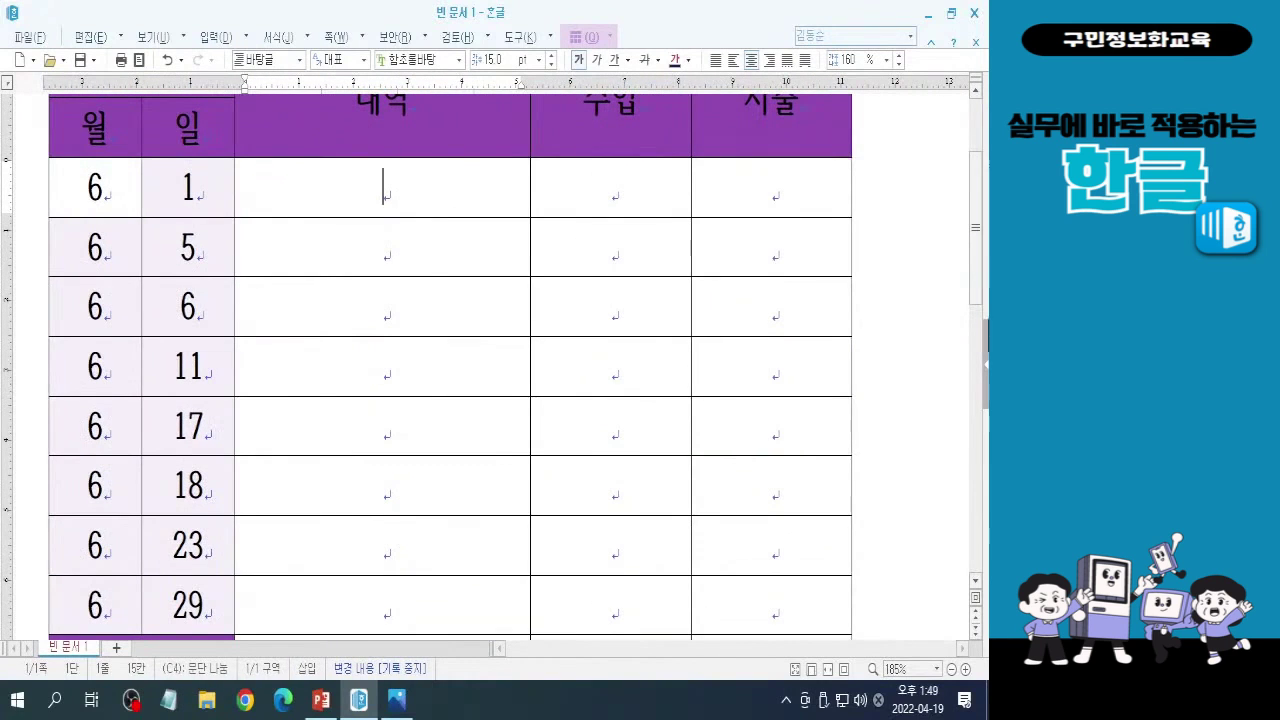
scroll(980, 300, down, 1)
scroll(980, 309, up, 1)
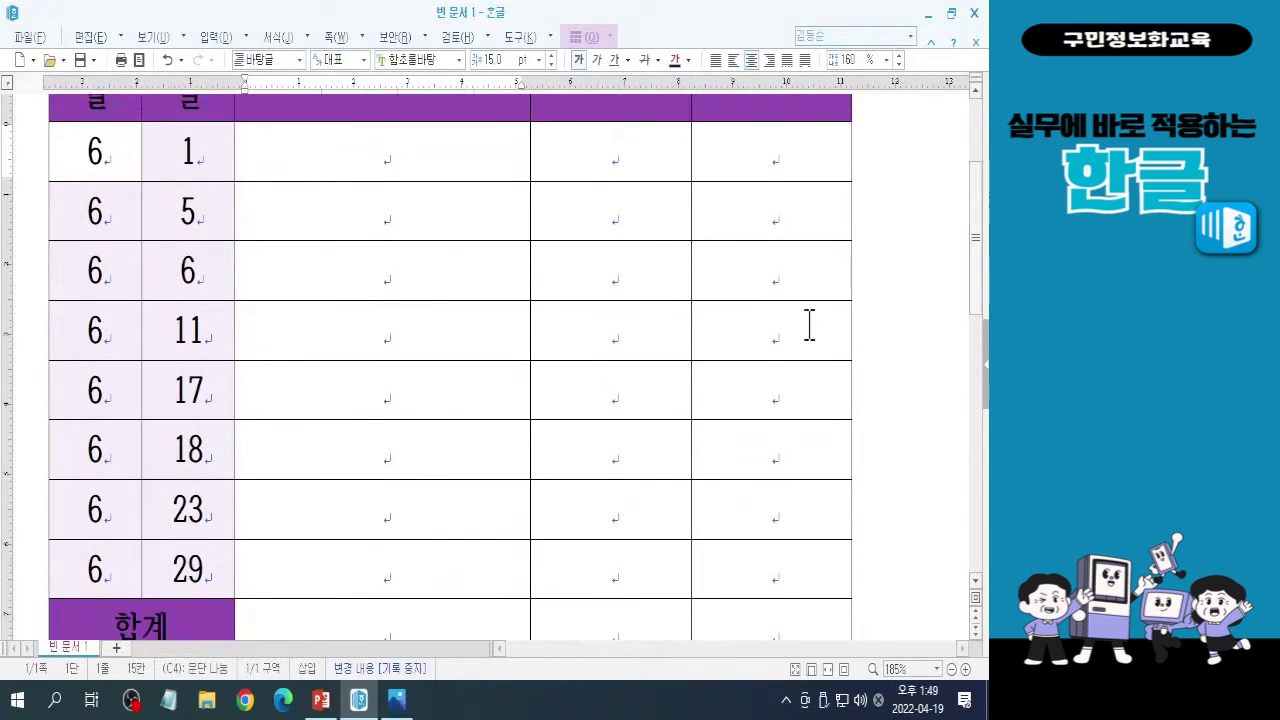
Enter 급여 and 미술학원비 in the first two body cells of the 내역 column
scroll(809, 323, up, 1)
scroll(809, 323, up, 1)
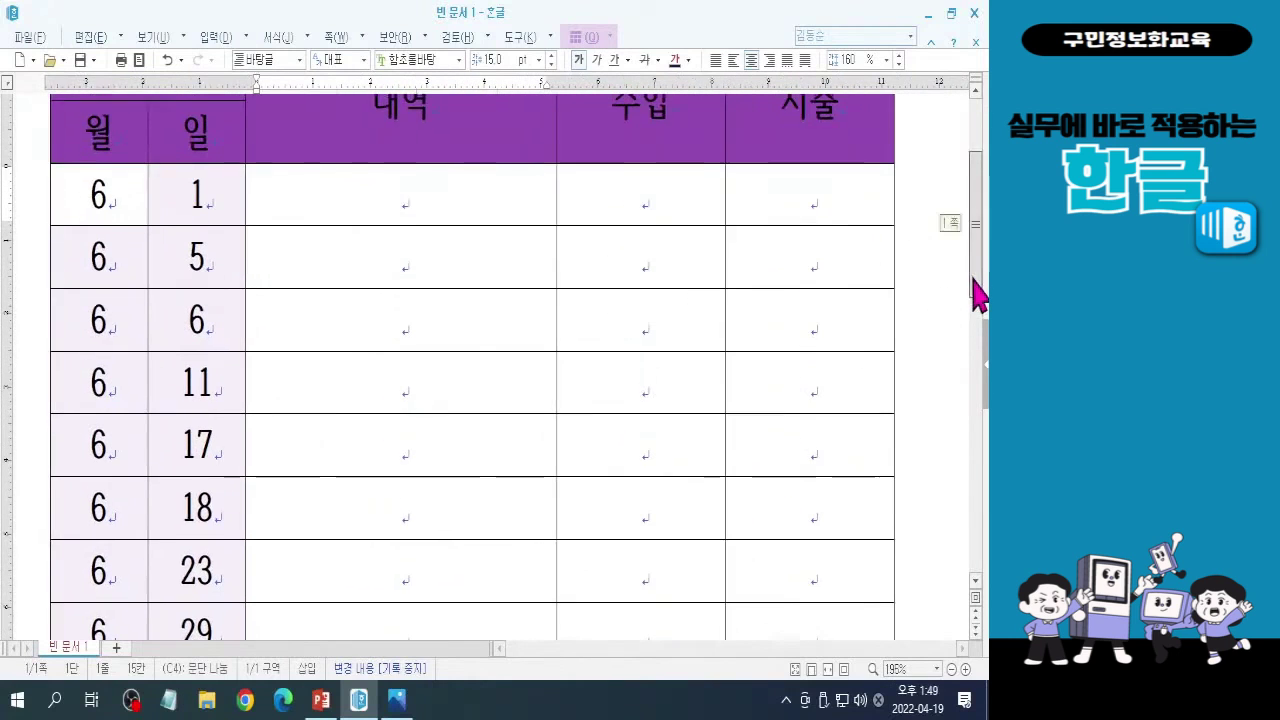
scroll(978, 305, down, 1)
scroll(403, 140, up, 1)
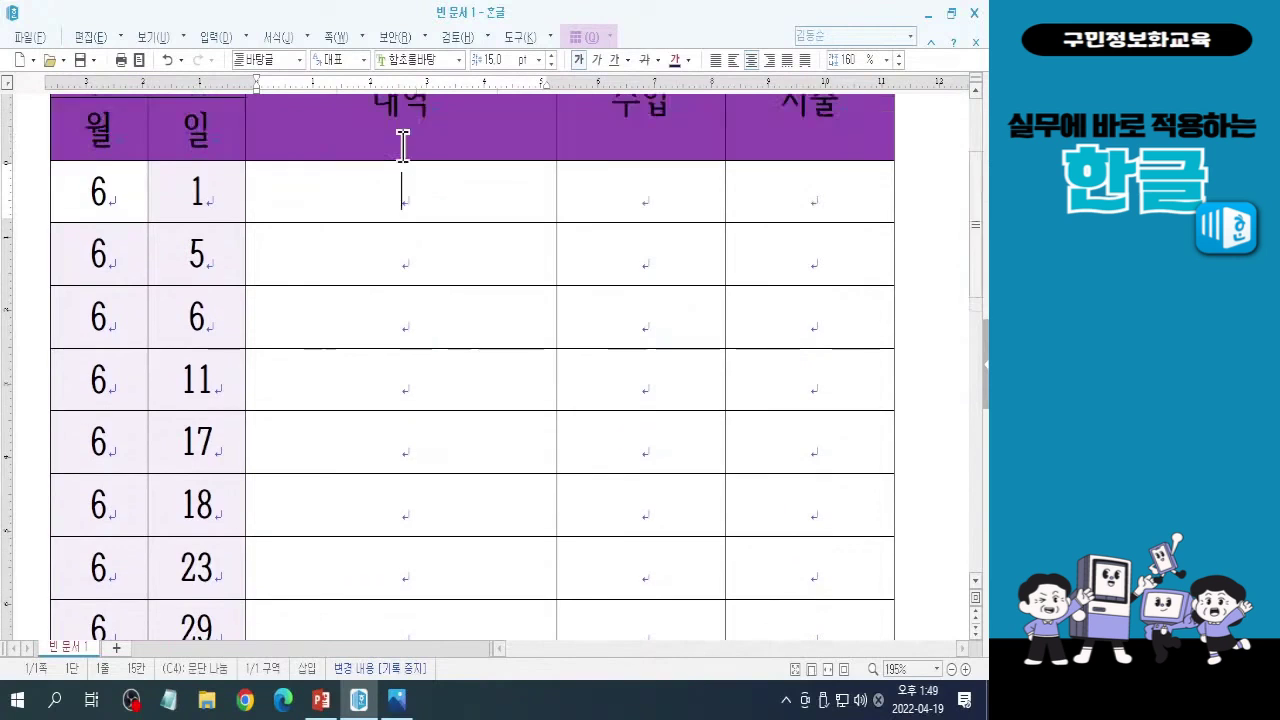
click(371, 194)
scroll(980, 292, down, 1)
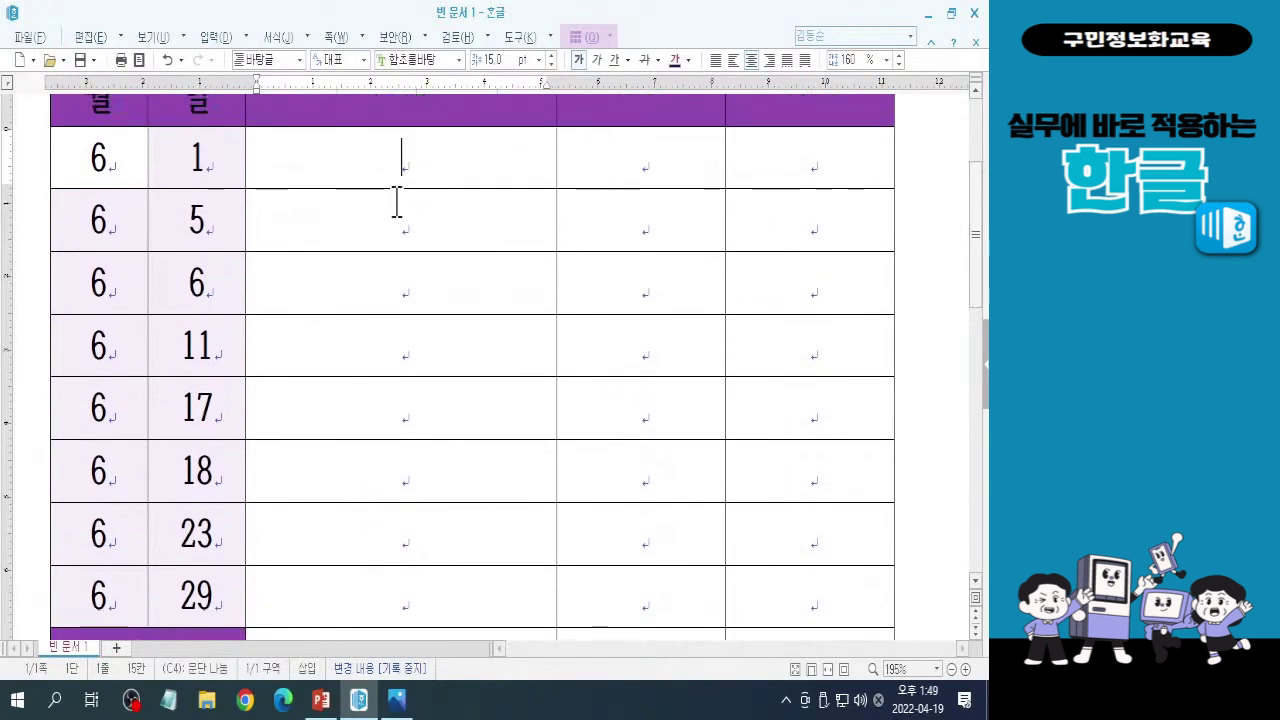
mouse_move(397, 699)
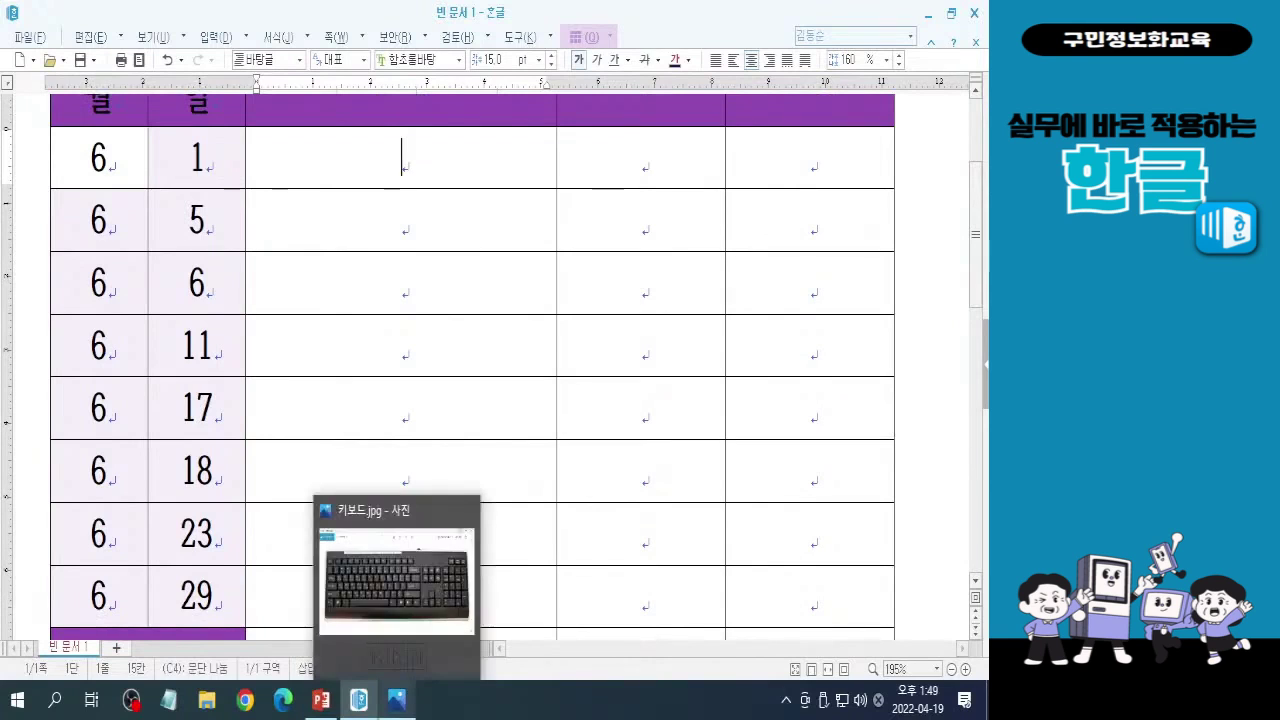
text(그병)
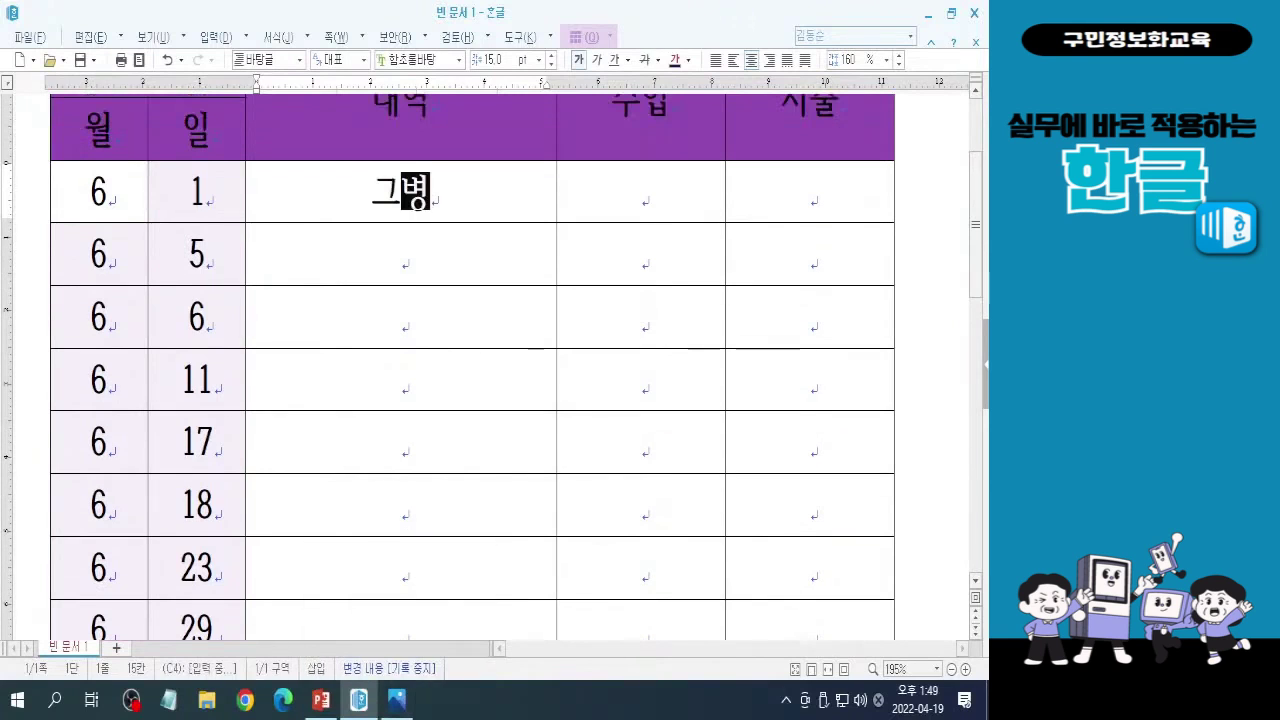
key(BackSpace)
text(ㅂ여)
key(Down)
text(미술학원비)
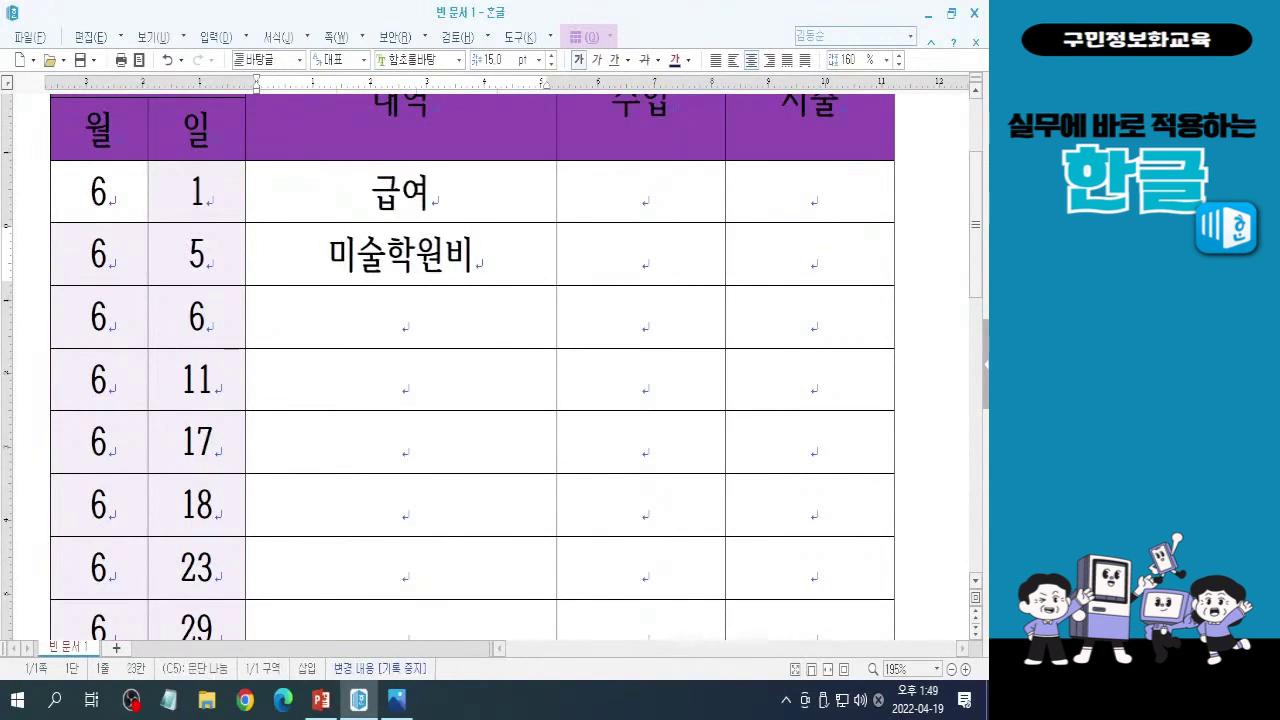
Enter 영어학원비, 교통비 and 부업 in the 내역 cells for days 6, 11 and 17
key(Down)
text(영어학원비)
key(Down)
text(곧통비)
key(Down)
text(부업)
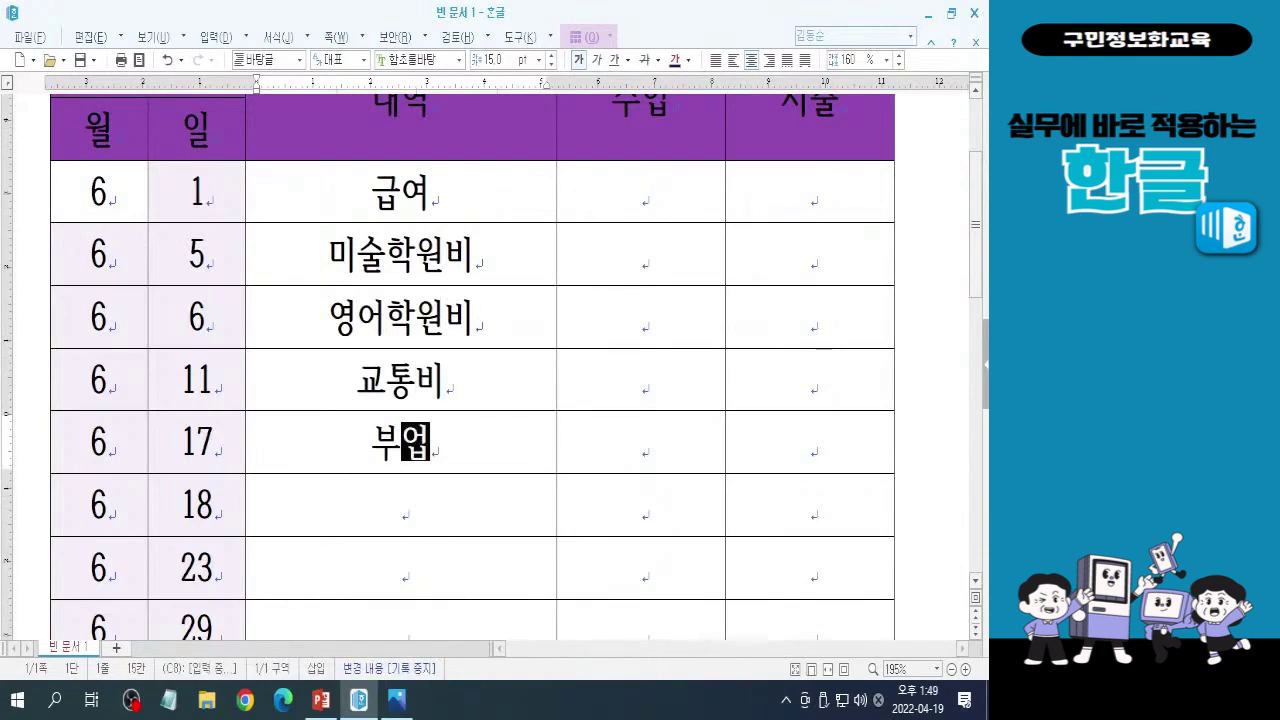
Enter 자동차 할부금, 공과금 and 세금 환급금 in the 내역 cells for days 18, 23 and 29
key(Down)
text(자동차)
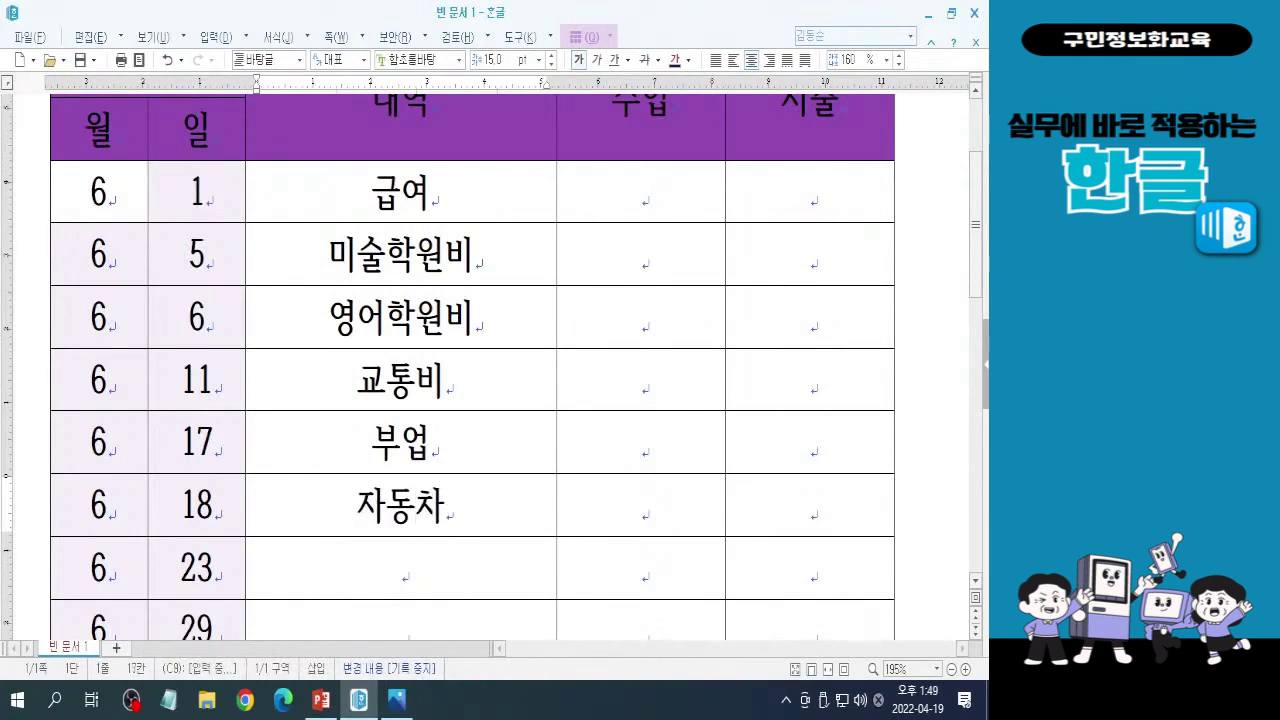
text( 할부금)
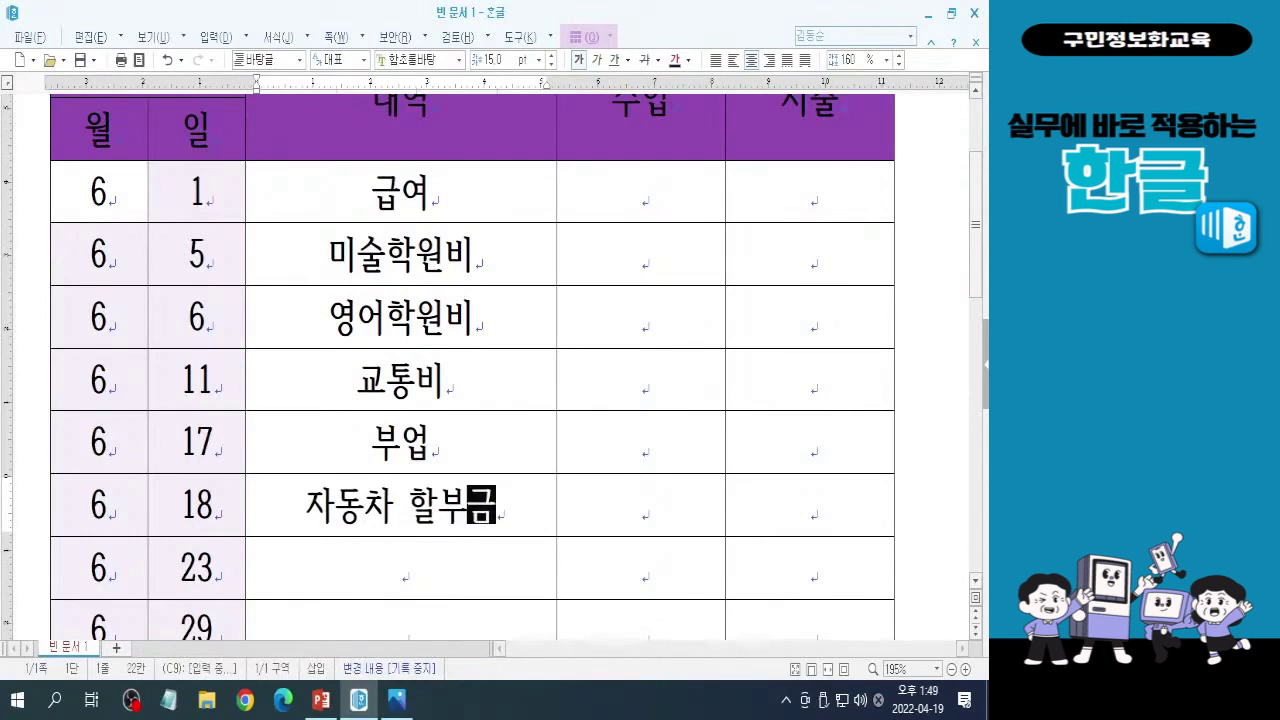
key(Down)
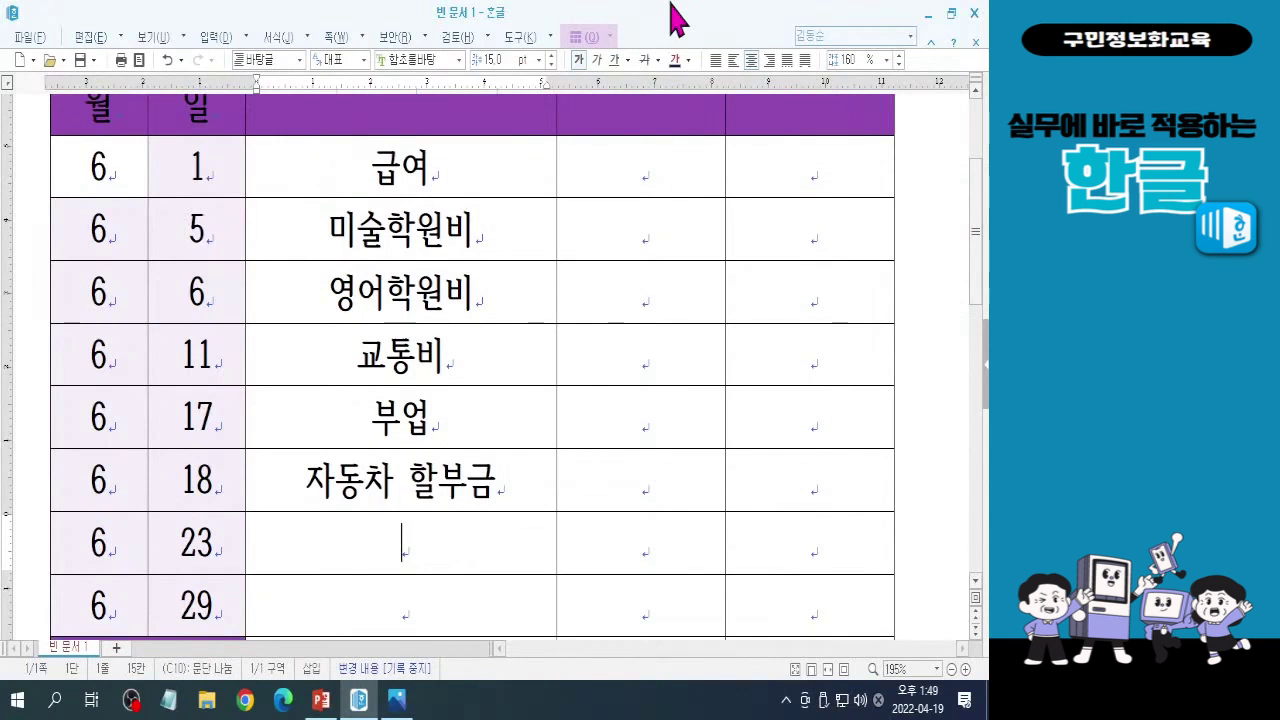
text(공과)
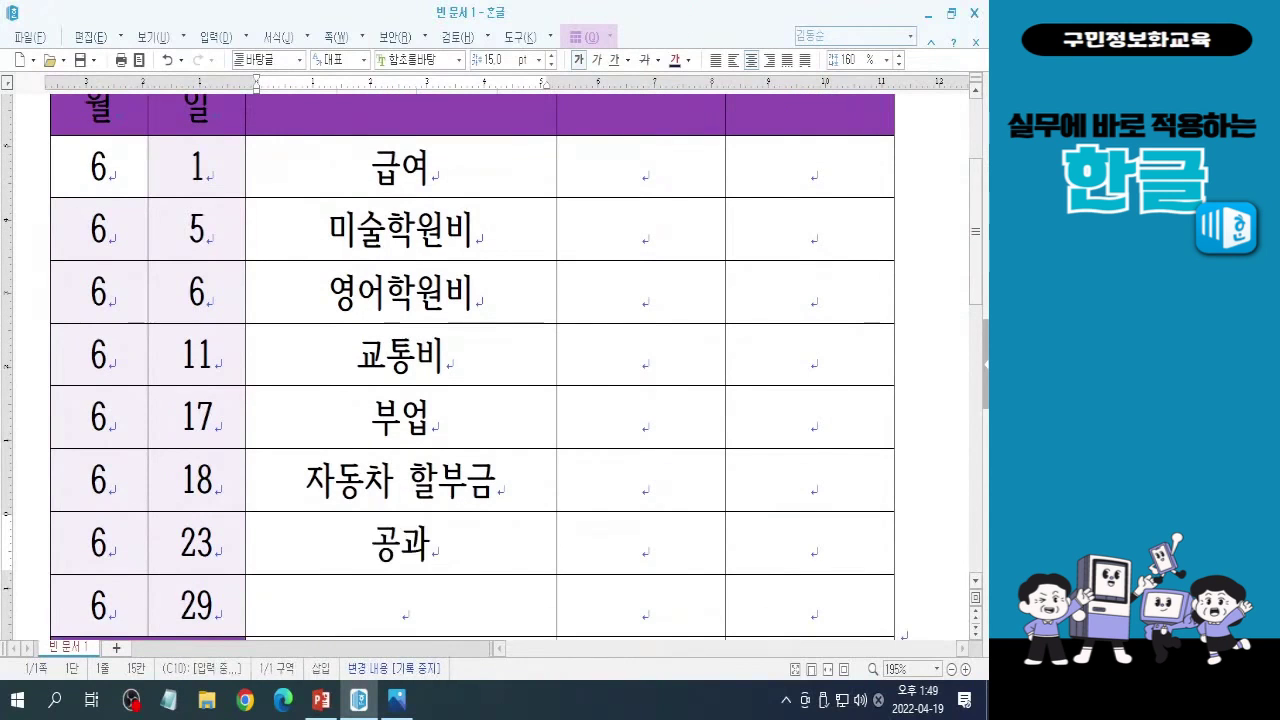
text(금)
key(Down)
text(세)
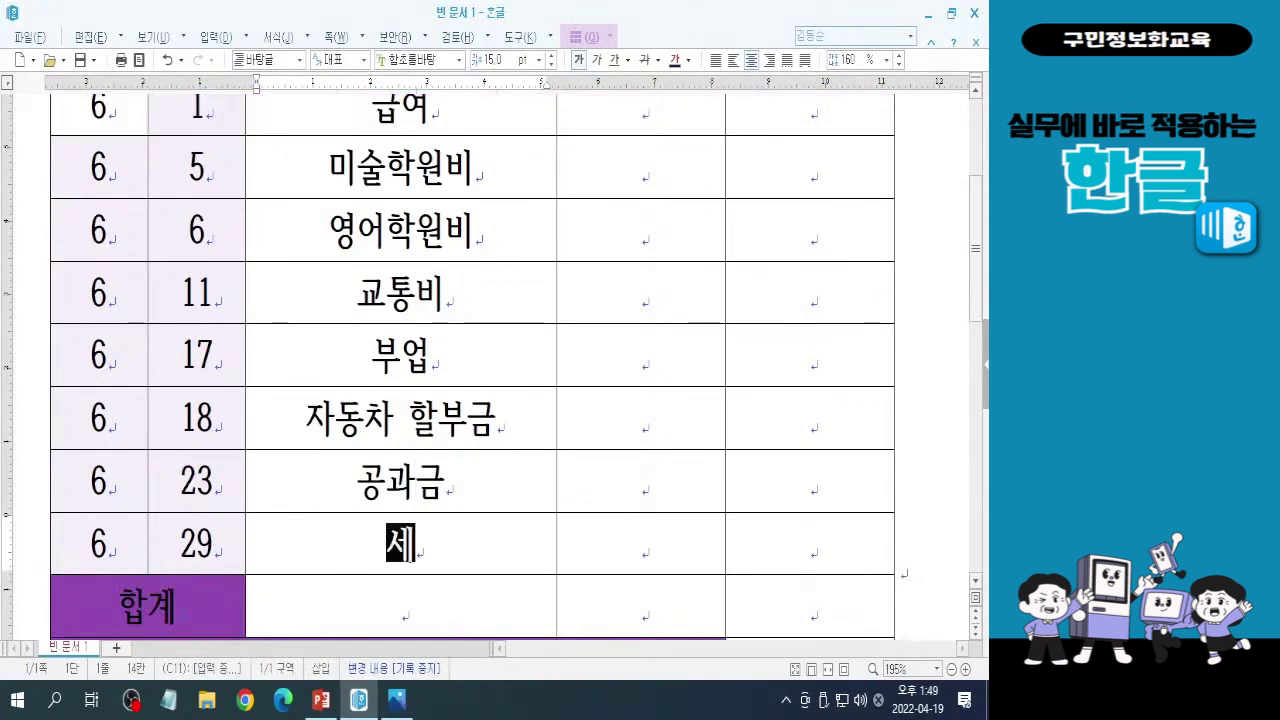
text(금 환급금)
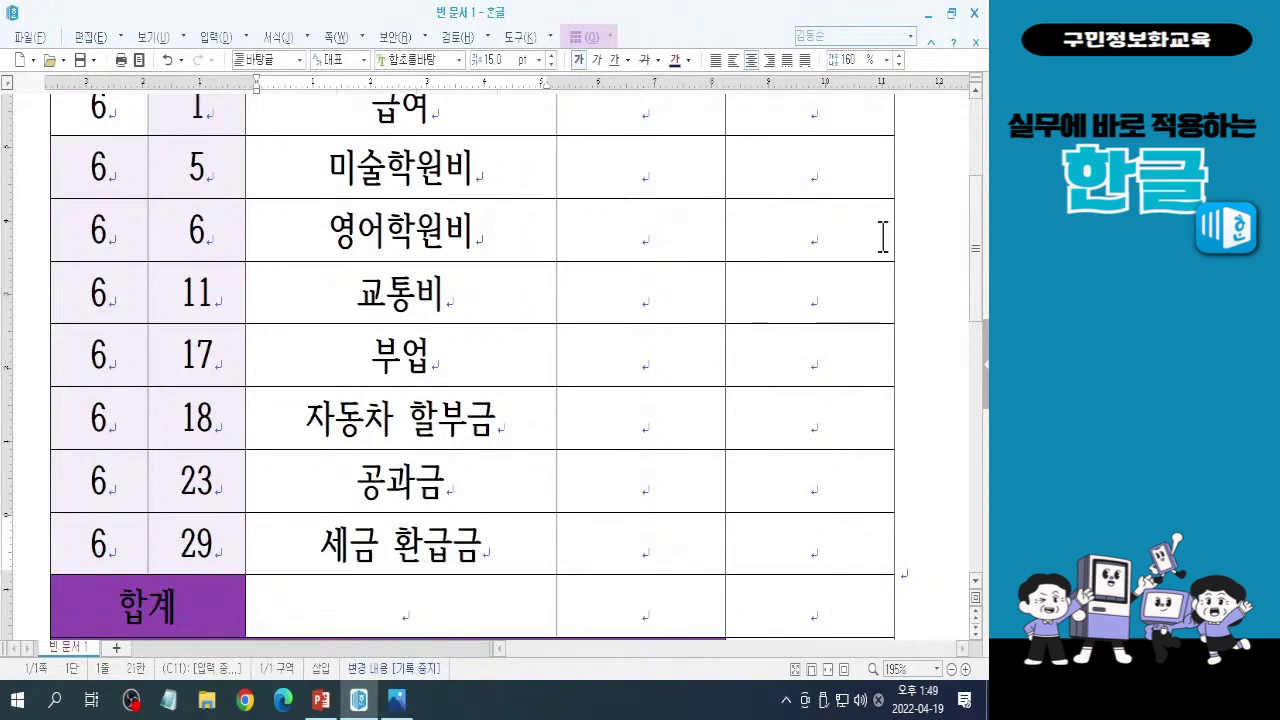
Enter 3000000 in the 수입 column of the 급여 row
scroll(882, 237, down, 1)
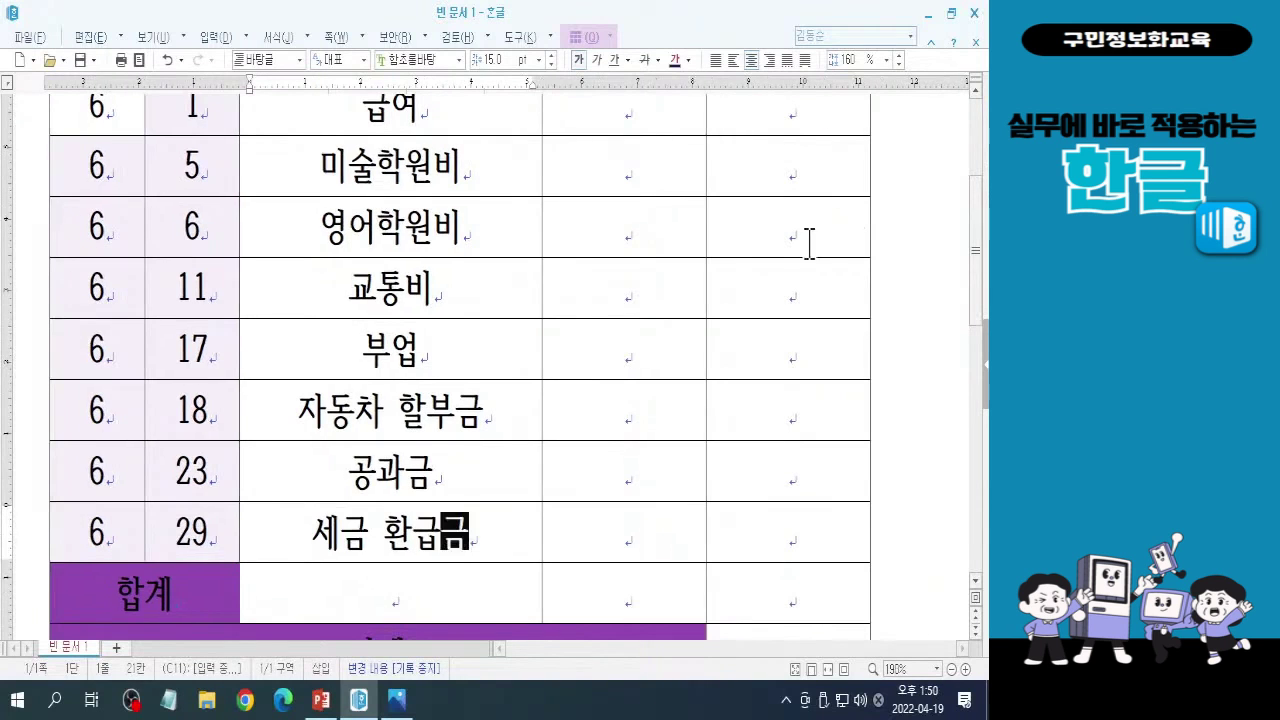
drag(975, 304, 975, 293)
click(648, 154)
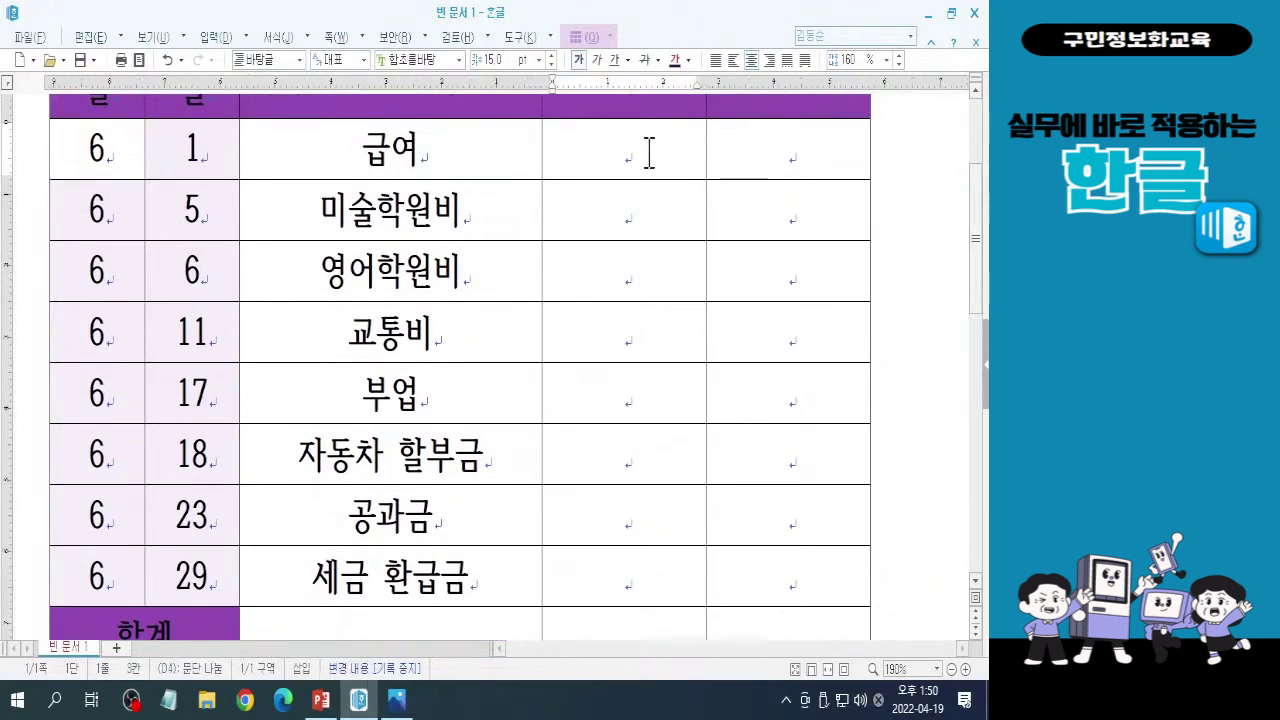
scroll(648, 154, up, 1)
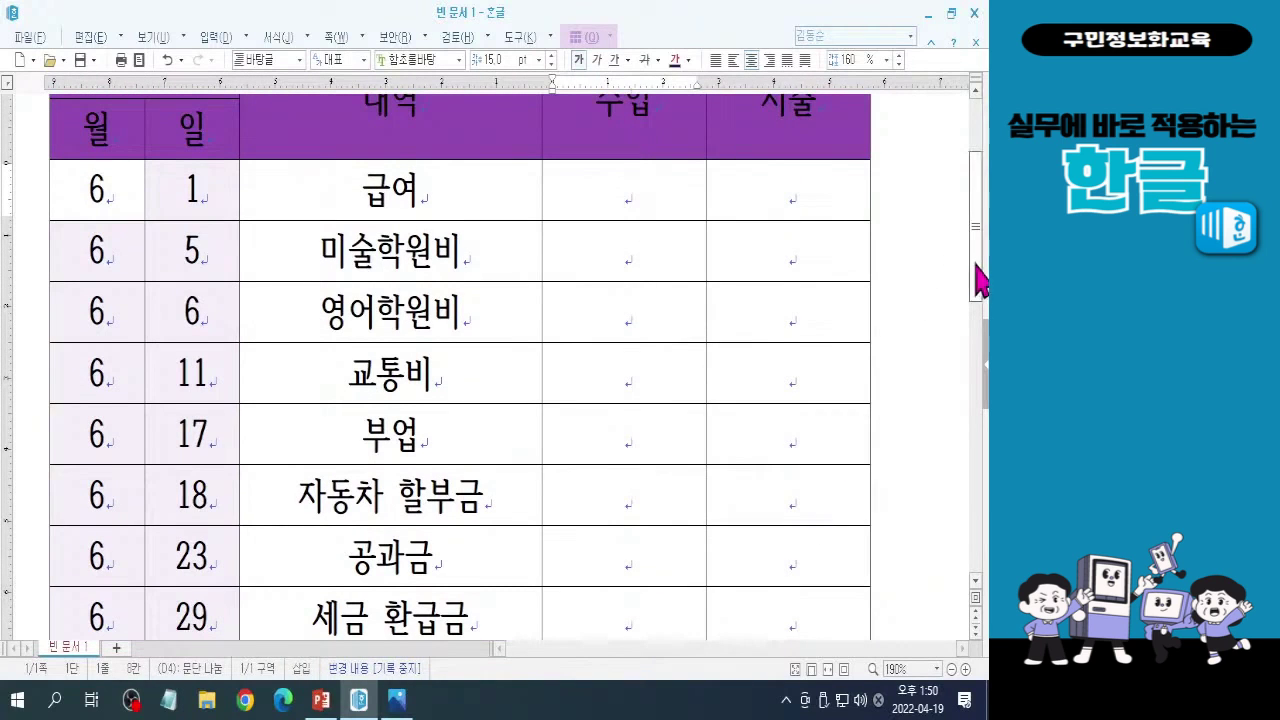
drag(977, 274, 977, 277)
scroll(629, 180, up, 1)
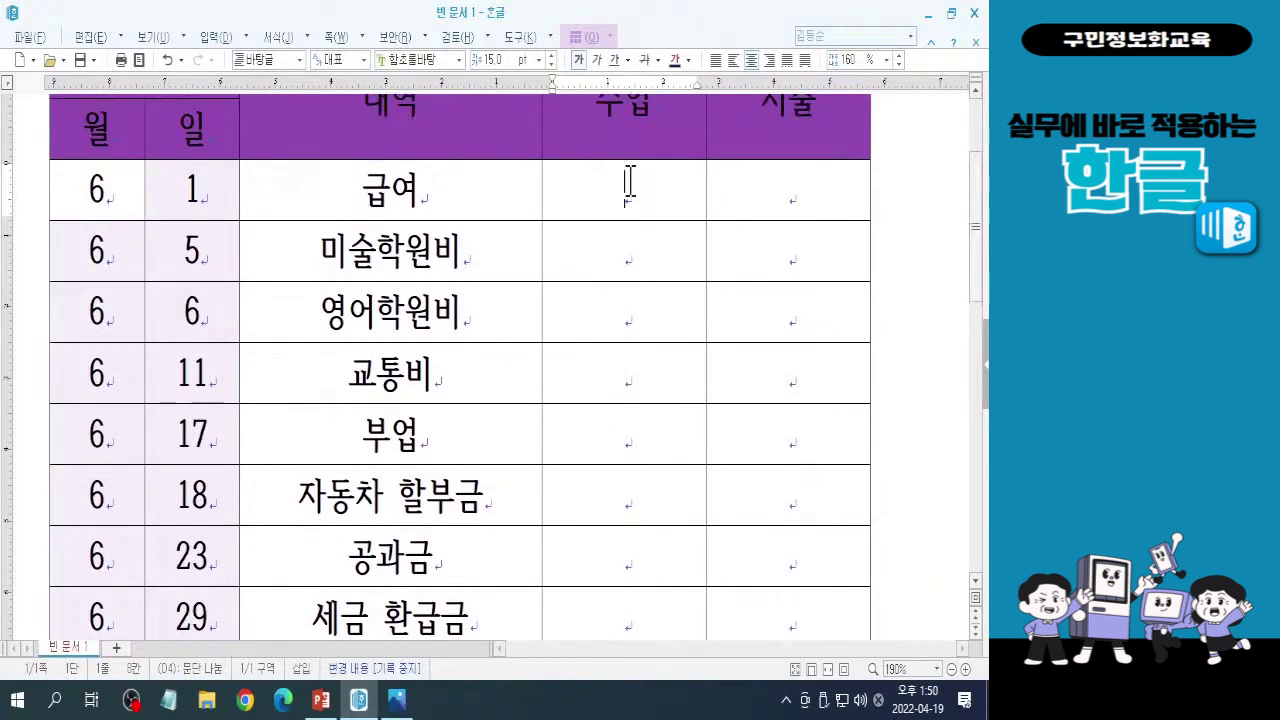
text(3000000)
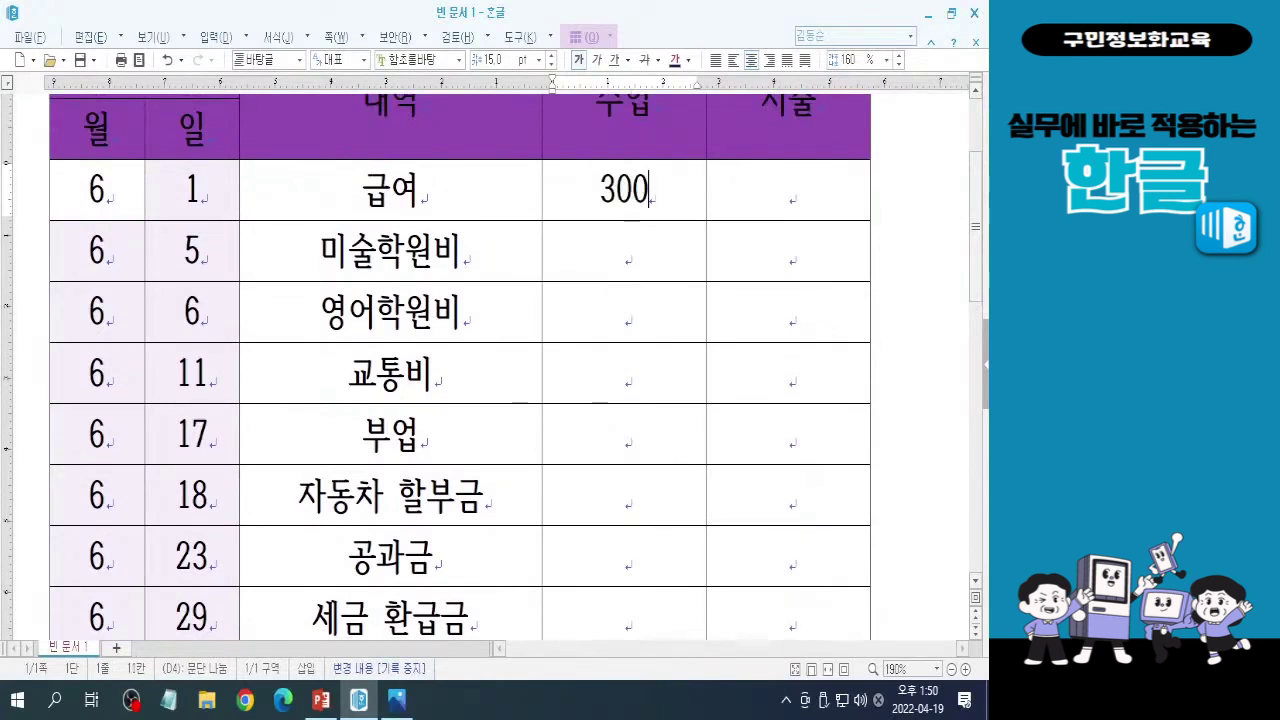
Enter 450000 for 부업 and 215000 for 세금 환급금 in the 수입 column
key(Down)
key(Down)
key(Down)
key(Down)
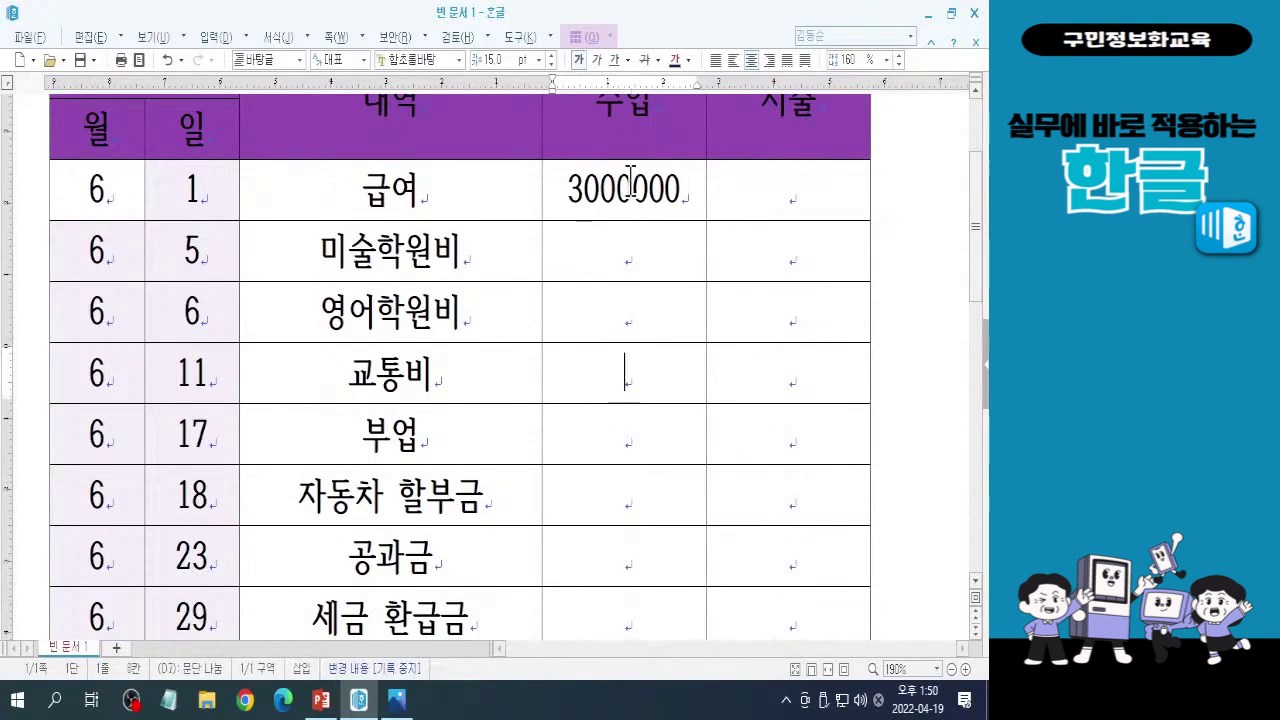
text(450000)
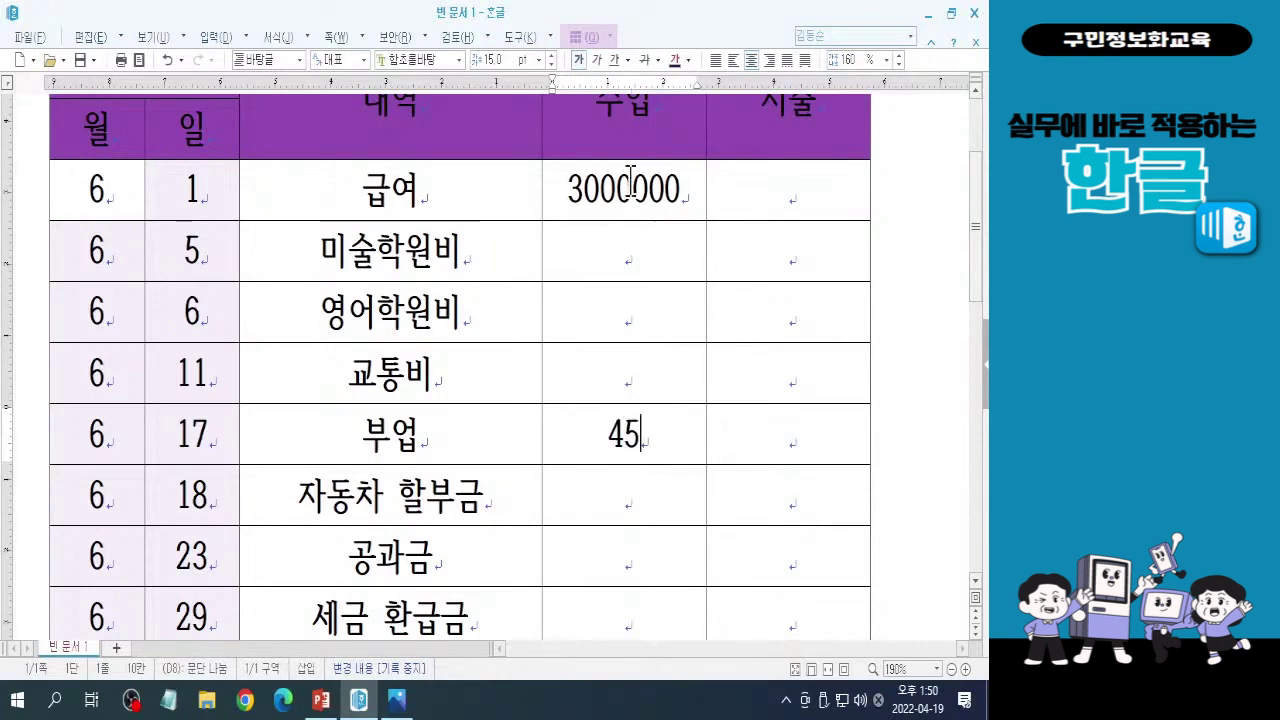
key(Down)
key(Down)
key(Down)
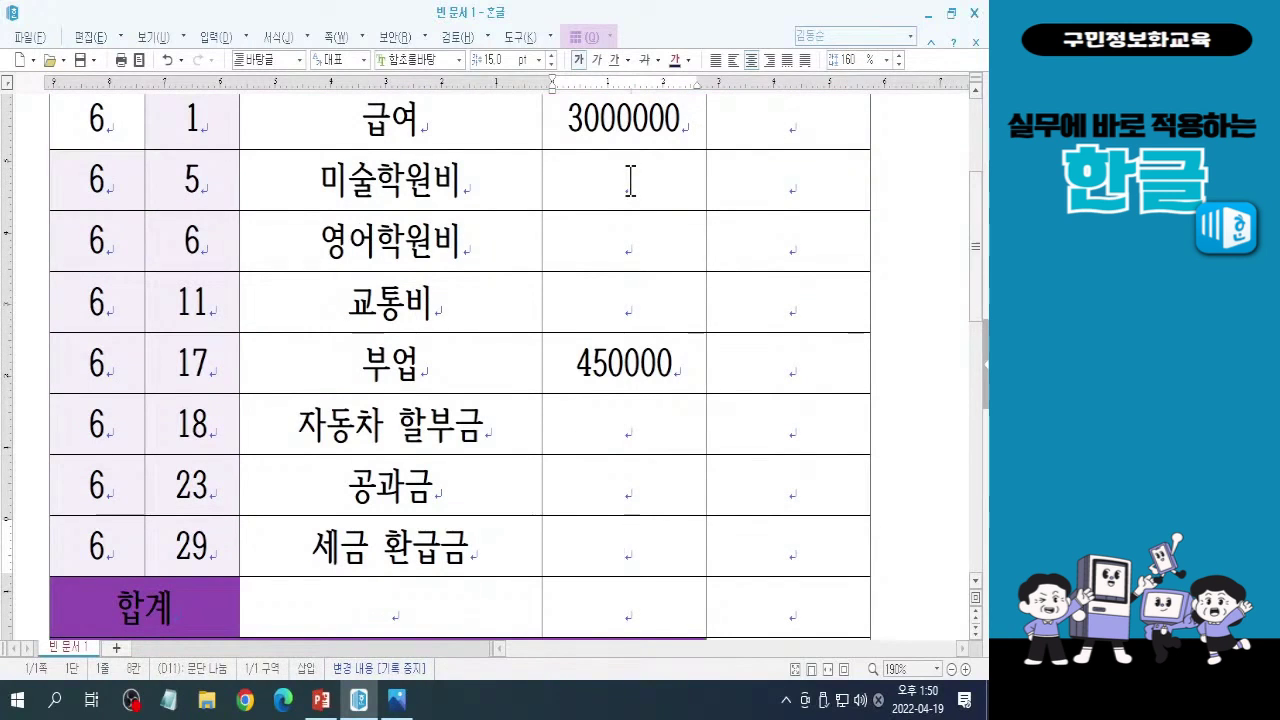
text(215000)
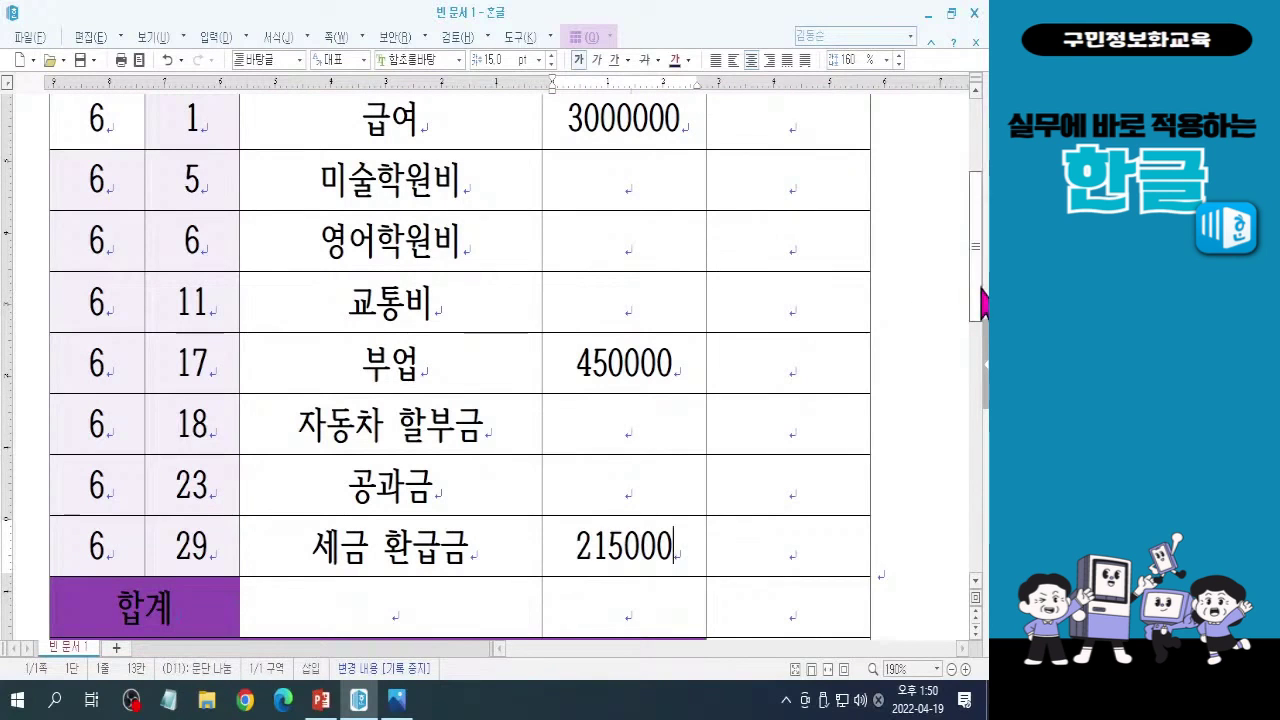
Enter 200000 for 미술학원비, 250000 for 영어학원비 and 100000 for 교통비 in the 지출 column
drag(983, 300, 983, 294)
click(774, 213)
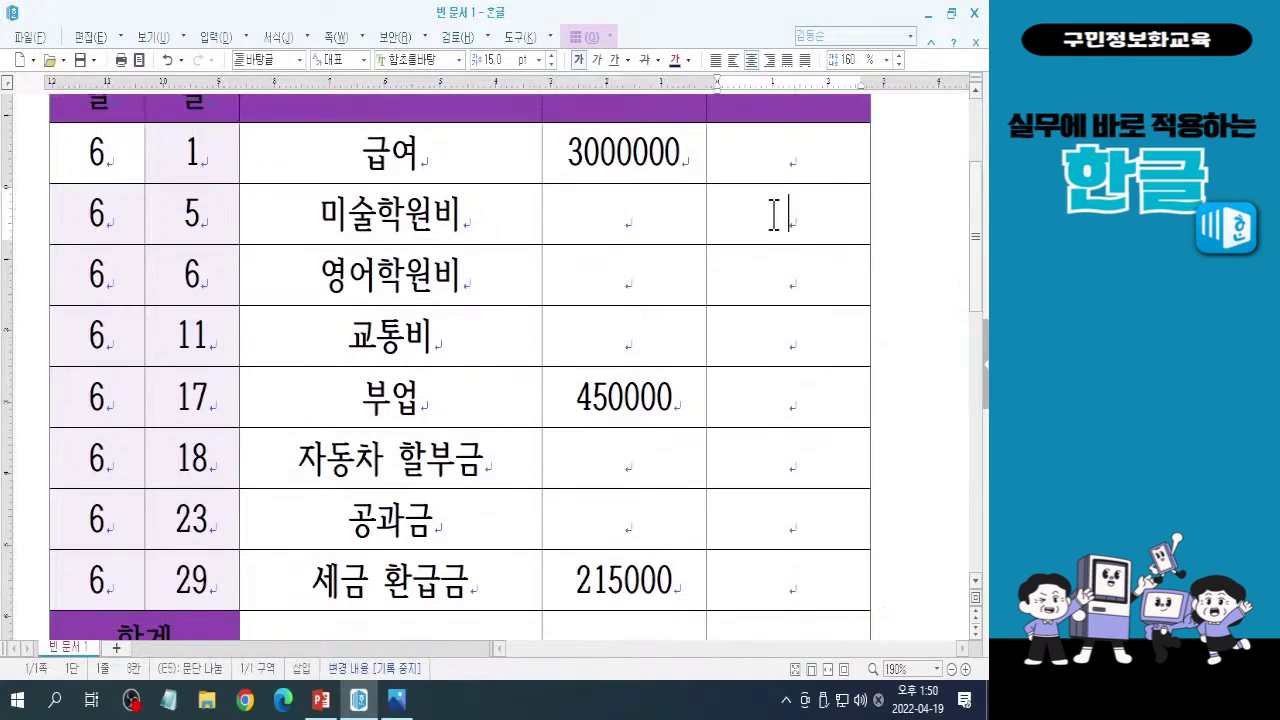
text(00000)
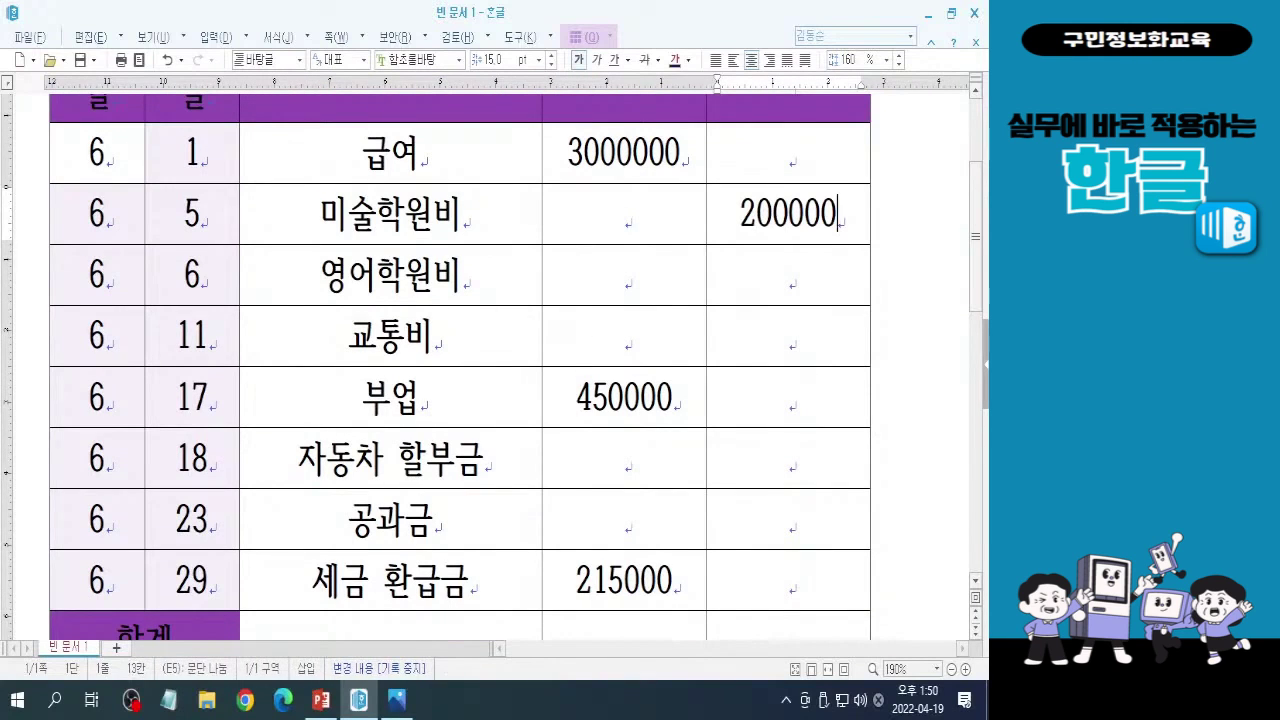
click(792, 276)
text(25000)
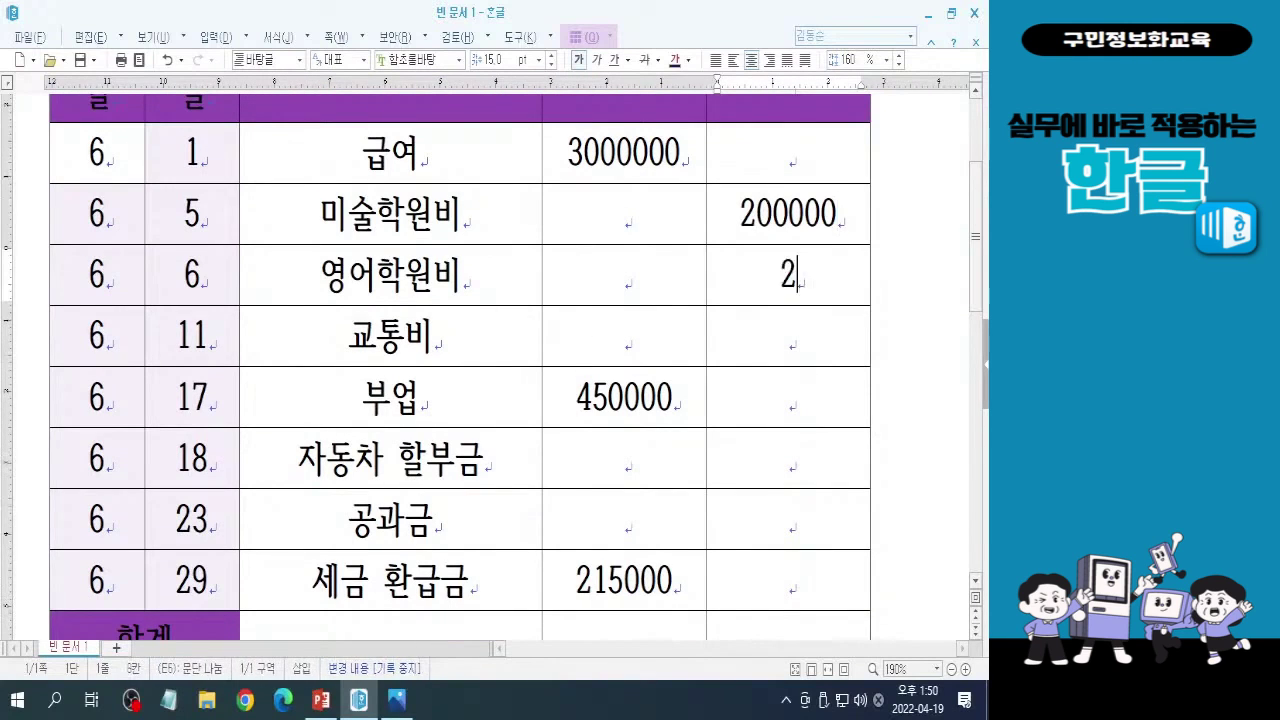
text(0)
key(Down)
text(100000)
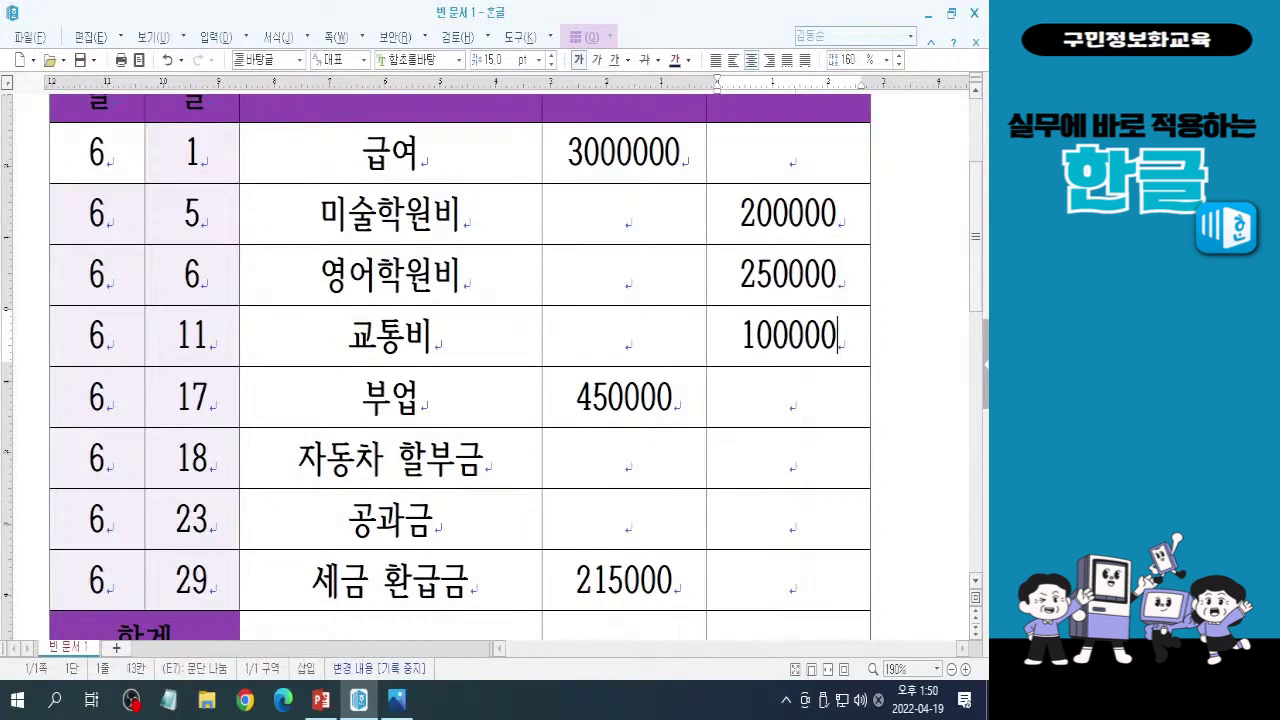
Enter 356000 for 자동차 할부금 and 127000 for 공과금 in the 지출 column
key(Down)
key(Down)
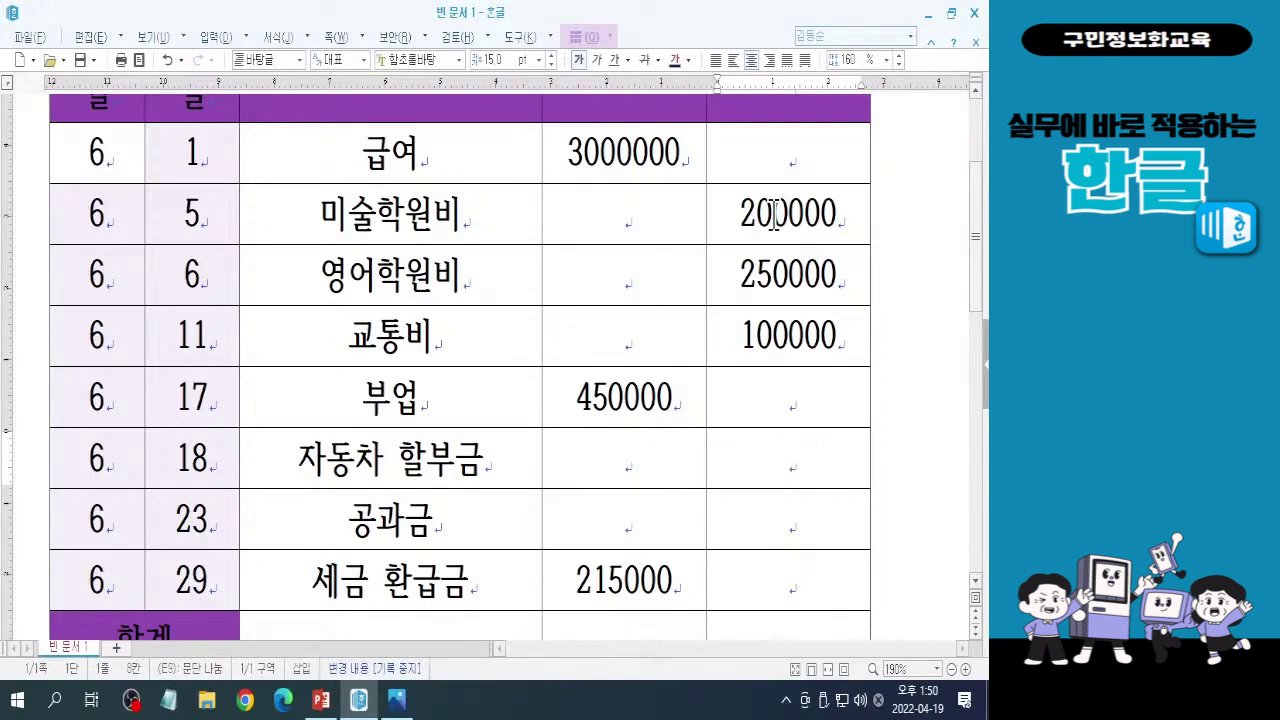
text(356000)
key(Down)
text(127000)
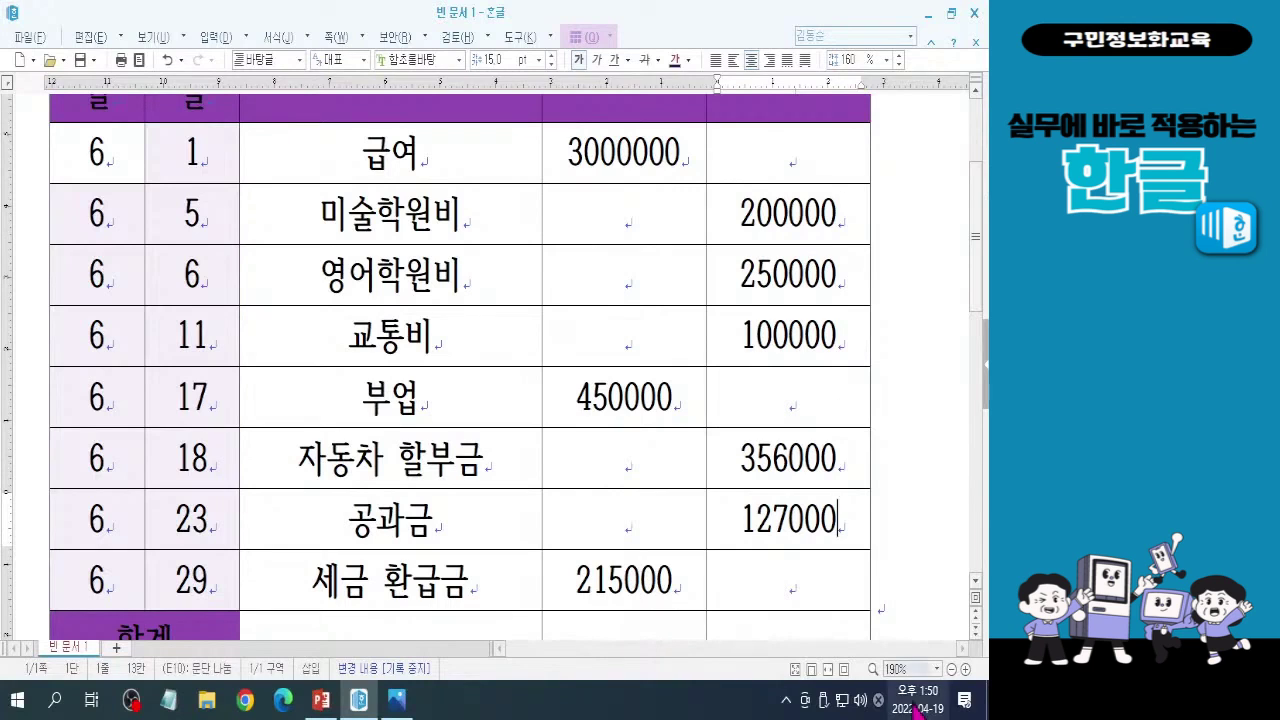
Enlarge the document view to 210%
click(966, 669)
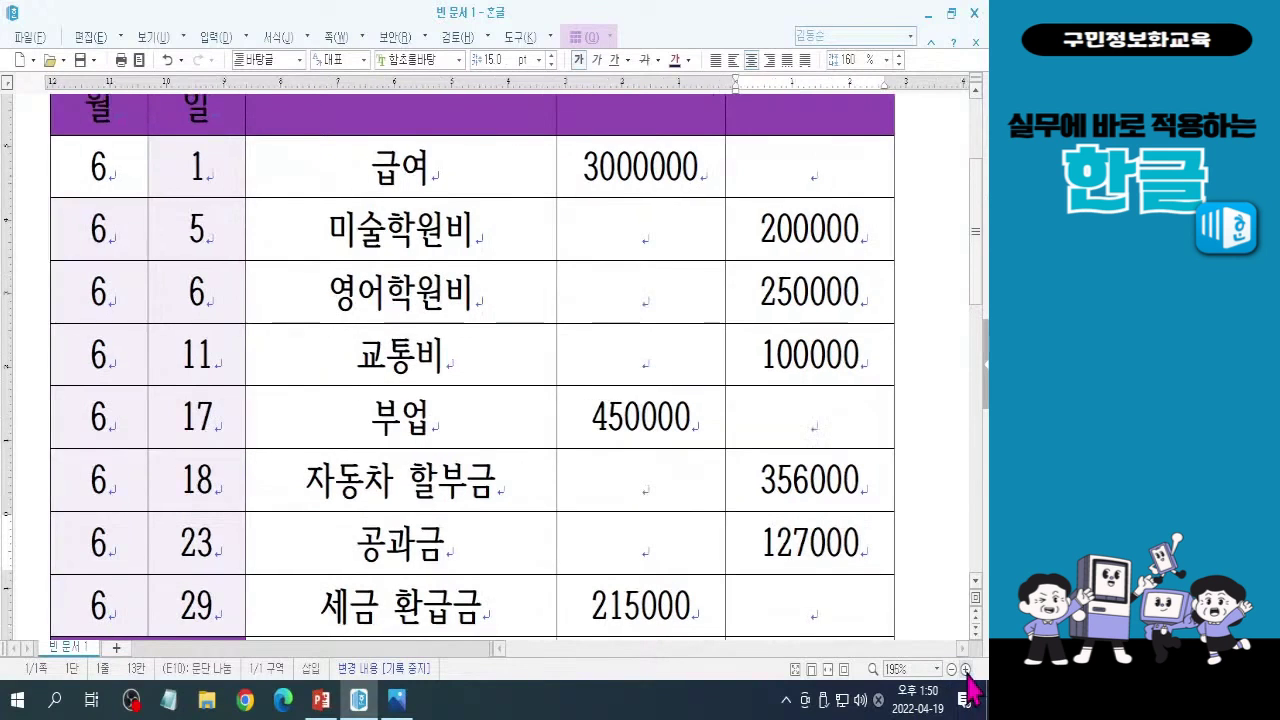
click(966, 669)
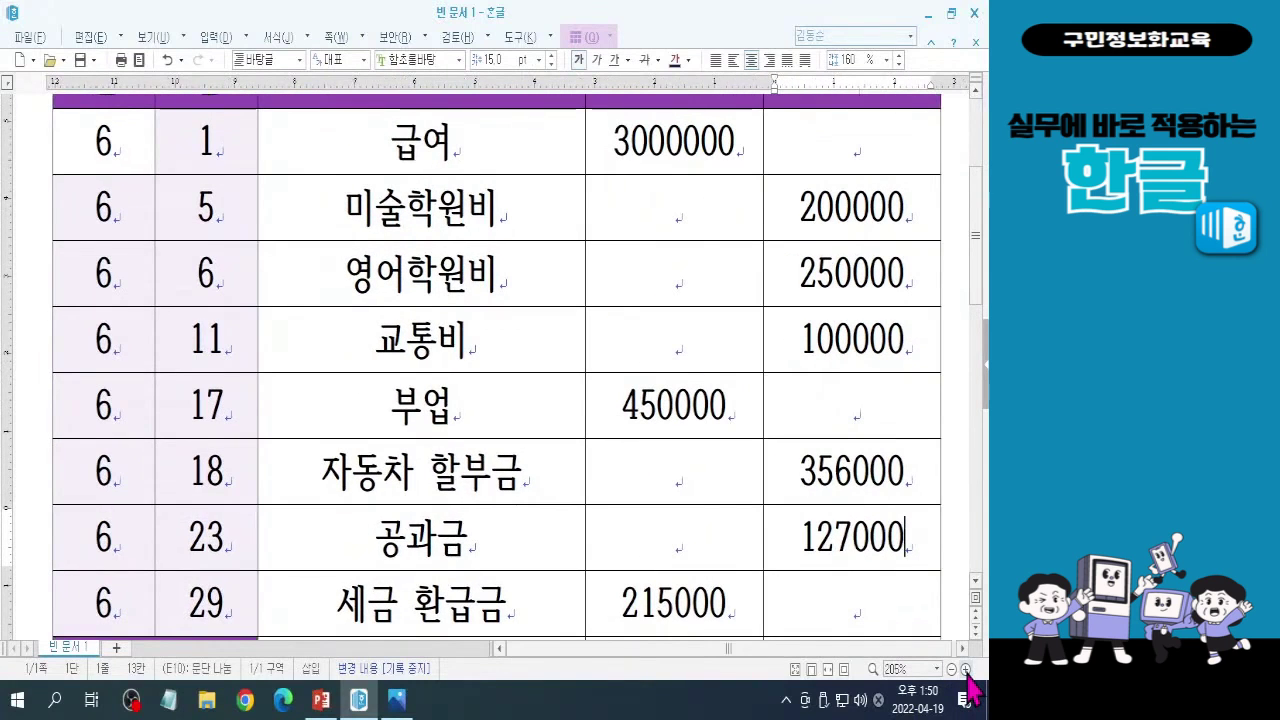
click(966, 669)
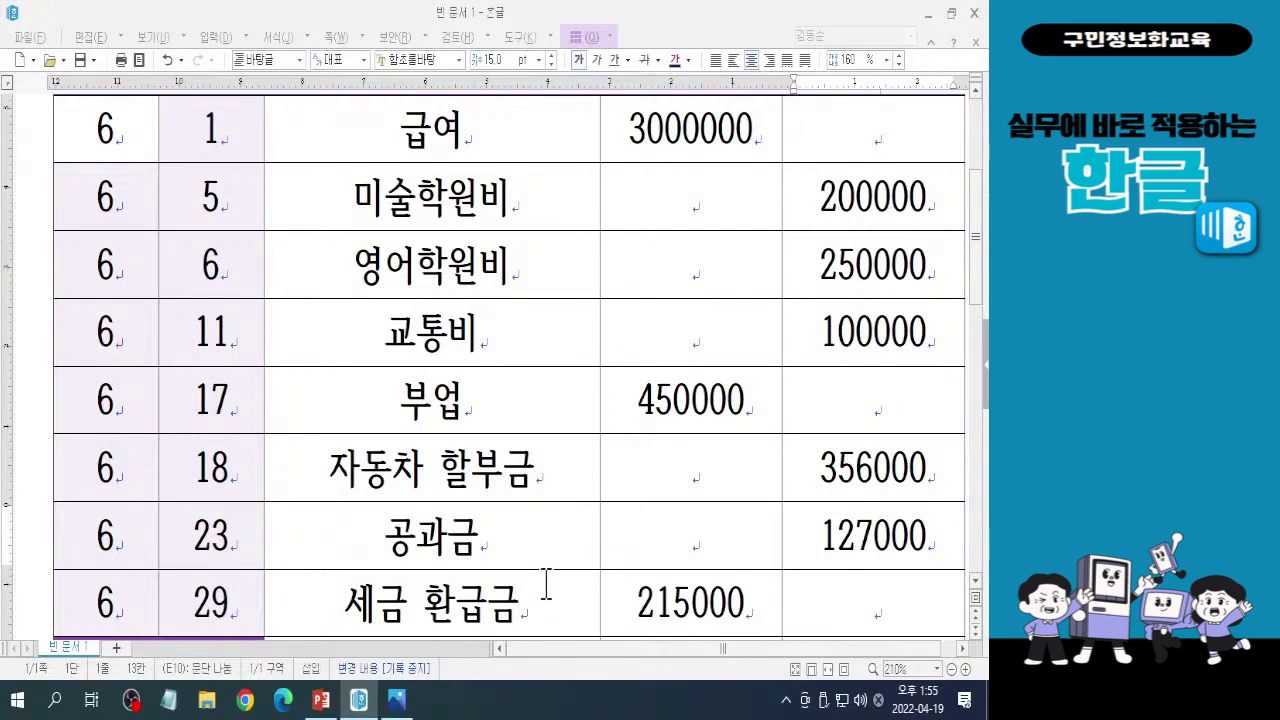
Reduce the document view to 150% and place the cursor in the 합계 row's cell under 내역
scroll(547, 583, down, 5)
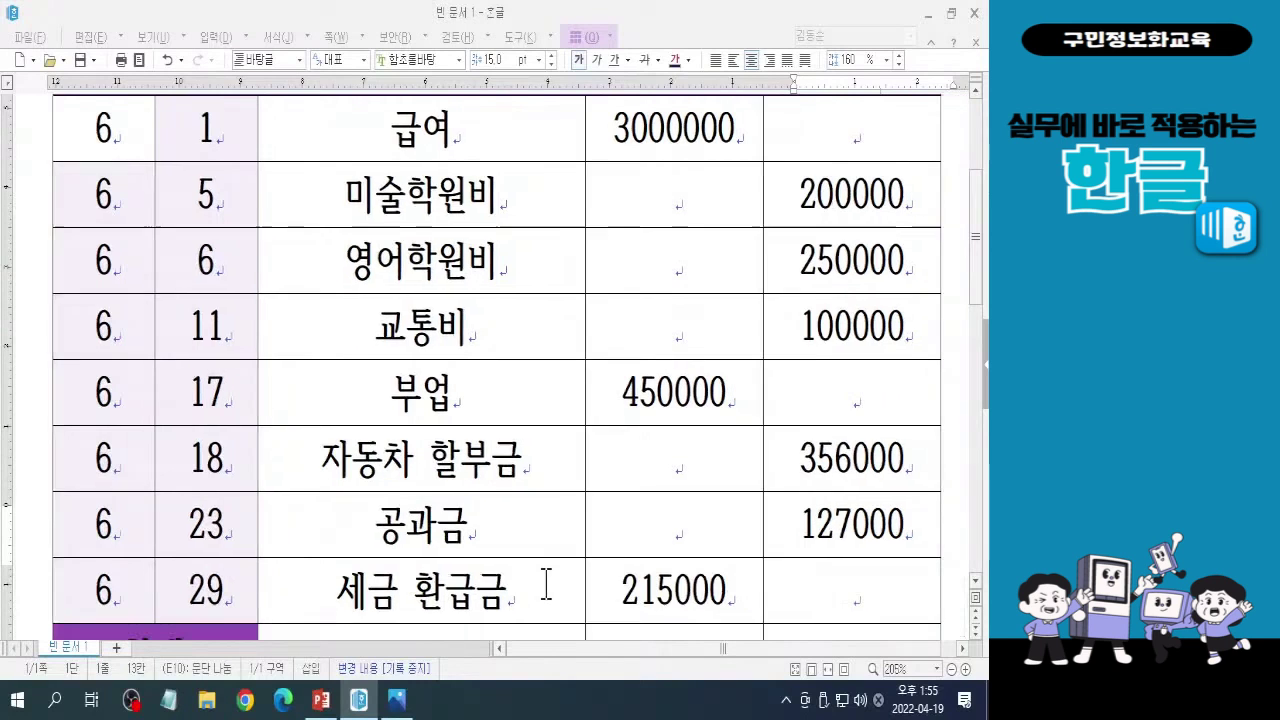
scroll(547, 583, down, 4)
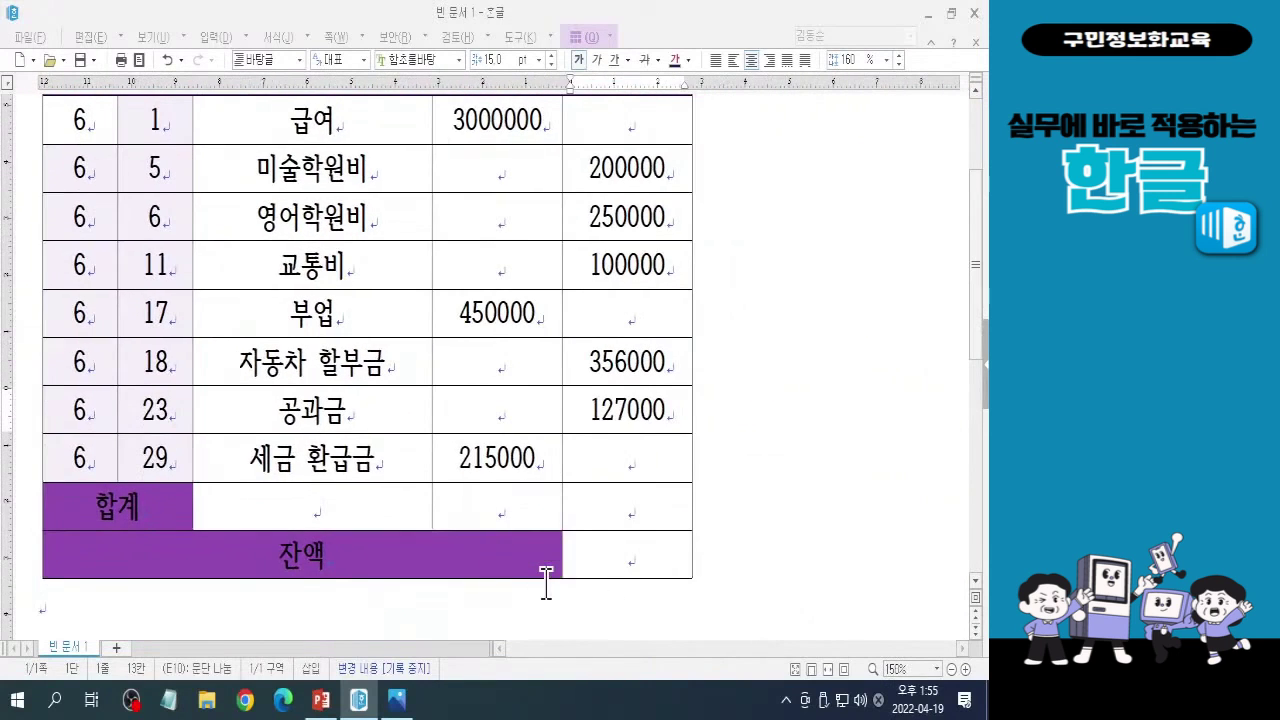
scroll(543, 585, up, 3)
drag(981, 282, 981, 315)
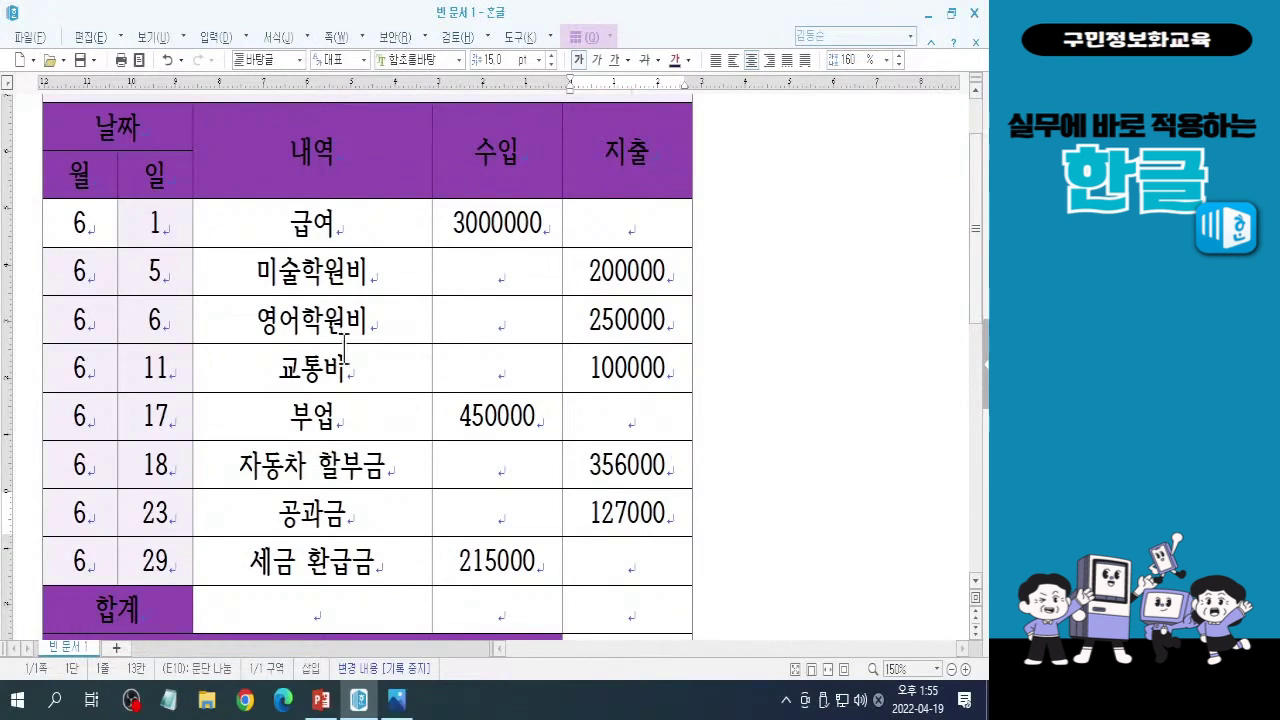
click(306, 610)
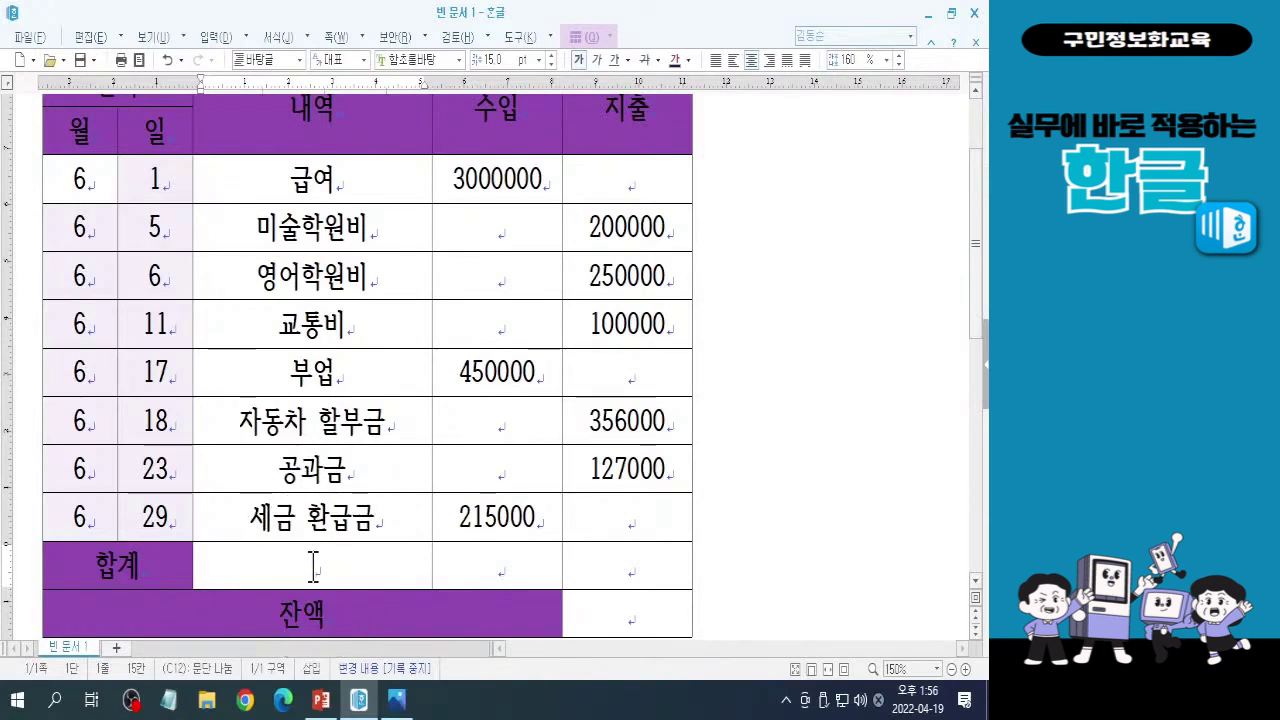
key(ctrl+2)
drag(432, 541, 192, 588)
drag(196, 541, 418, 600)
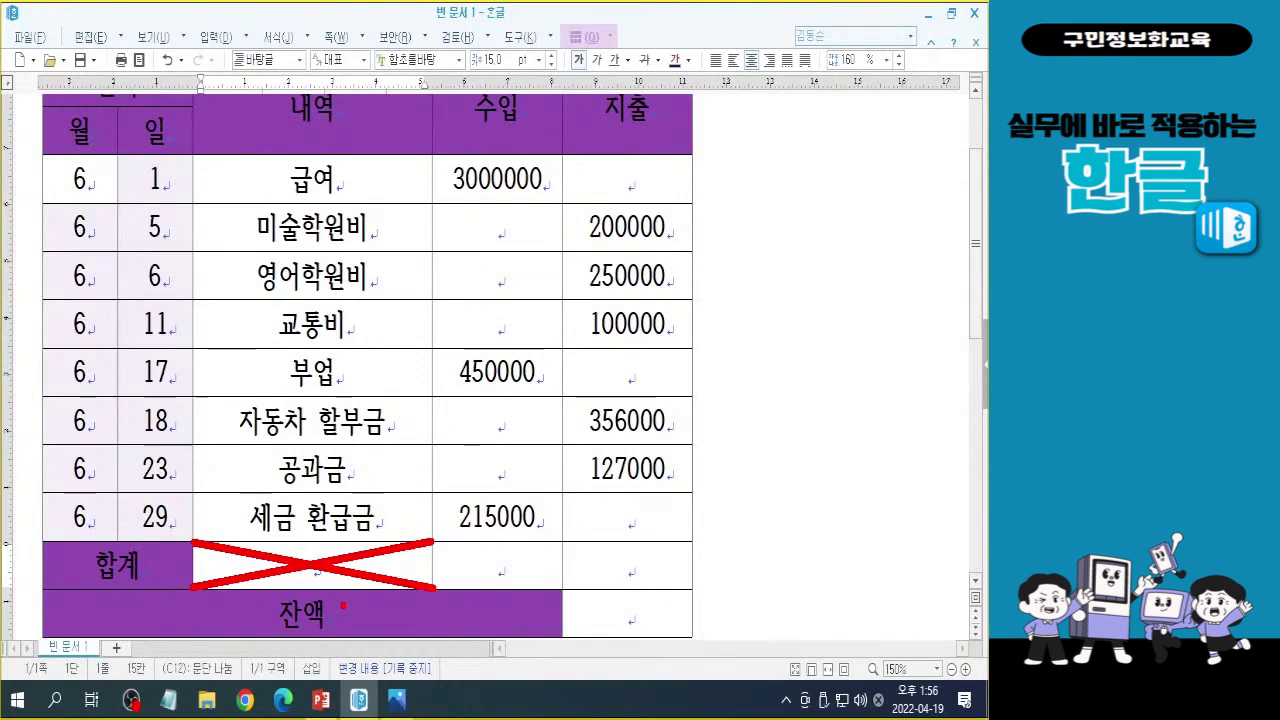
key(Escape)
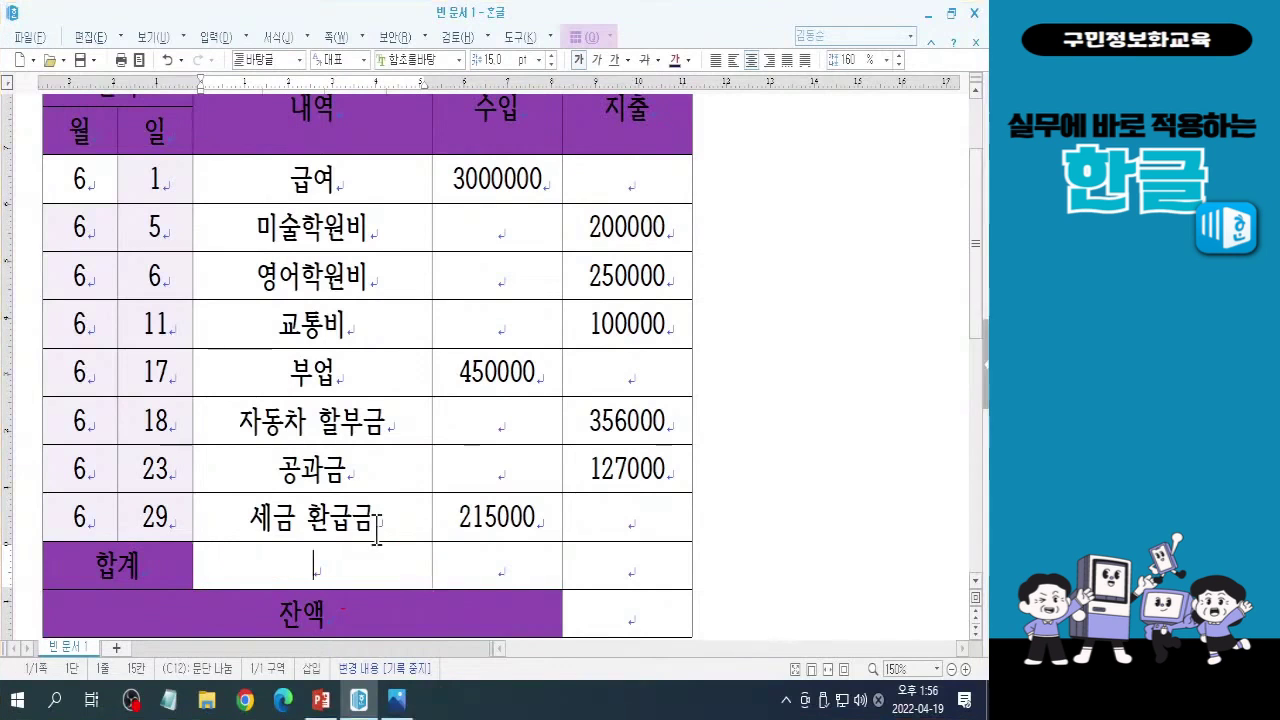
Open the per-cell border and background settings (각 셀마다 적용) for the 합계 row's empty cell under 내역
key(ctrl)
key(ctrl)
key(ctrl)
right_click(317, 561)
key(ctrl)
key(ctrl)
key(ctrl)
key(ctrl)
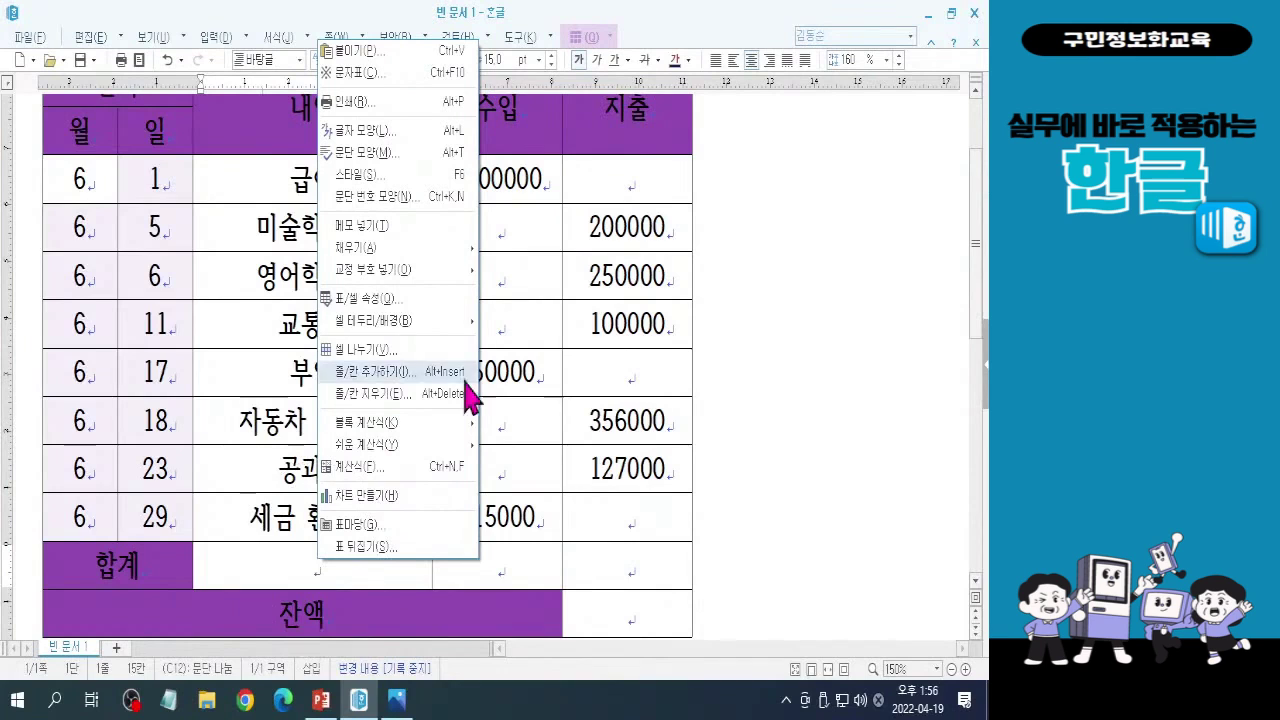
mouse_move(414, 323)
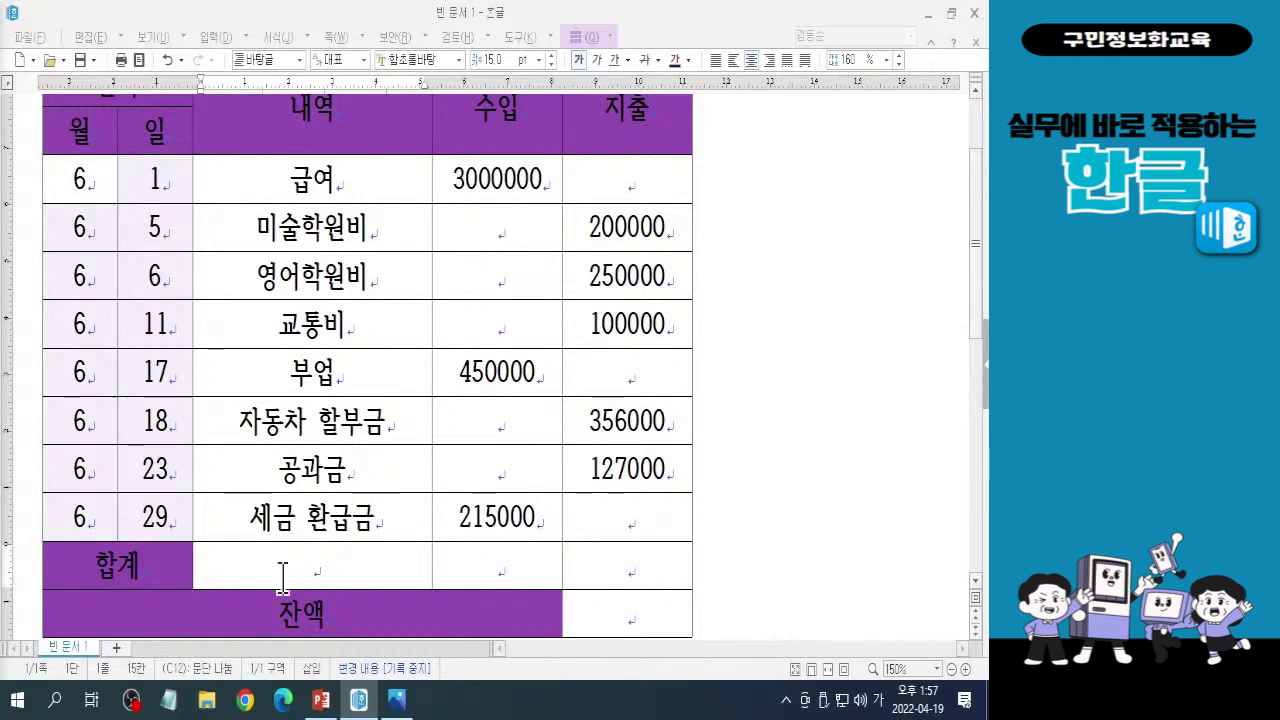
right_click(464, 575)
mouse_move(420, 328)
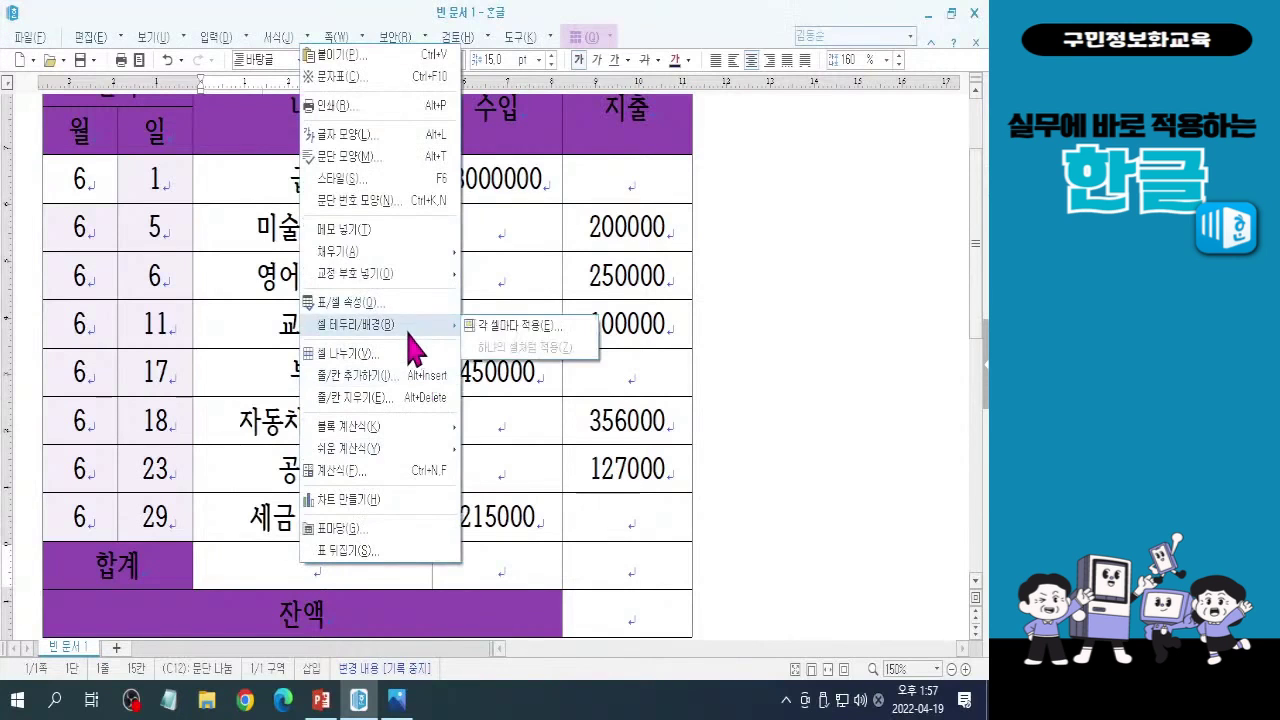
click(512, 337)
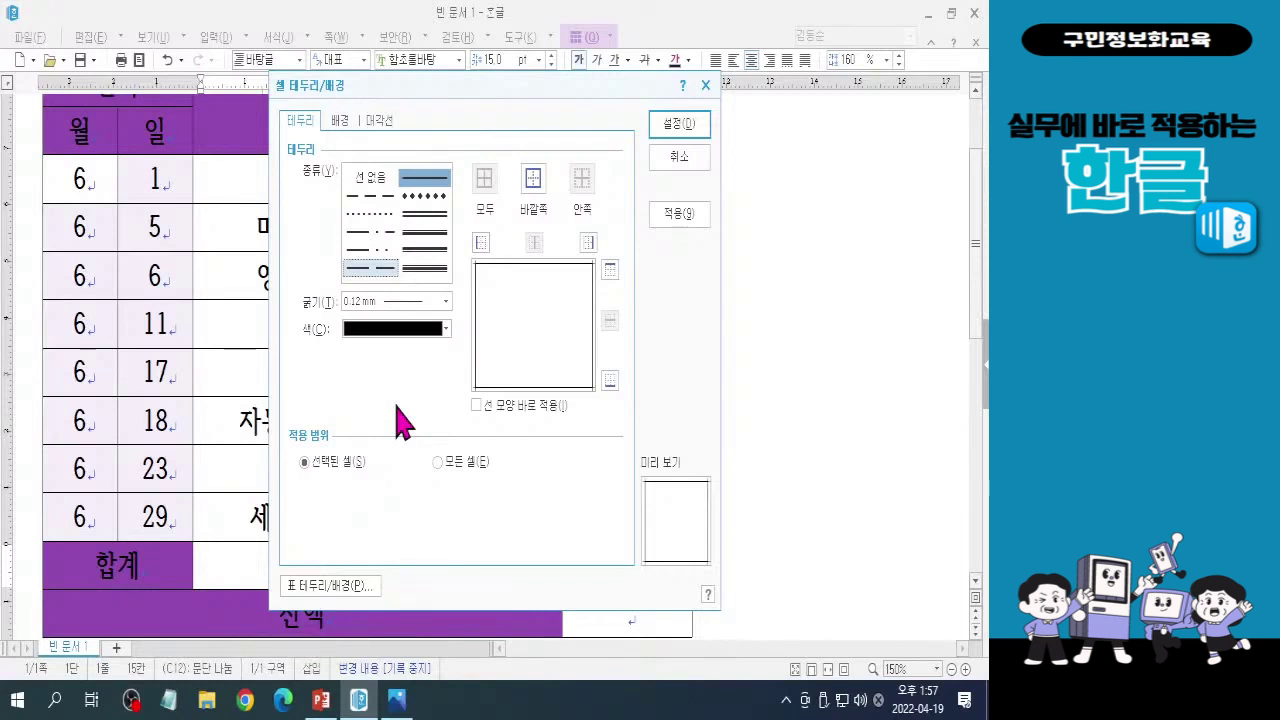
Cross out the 합계 row's cell under 내역 with one single \ diagonal and one single / diagonal line
click(379, 122)
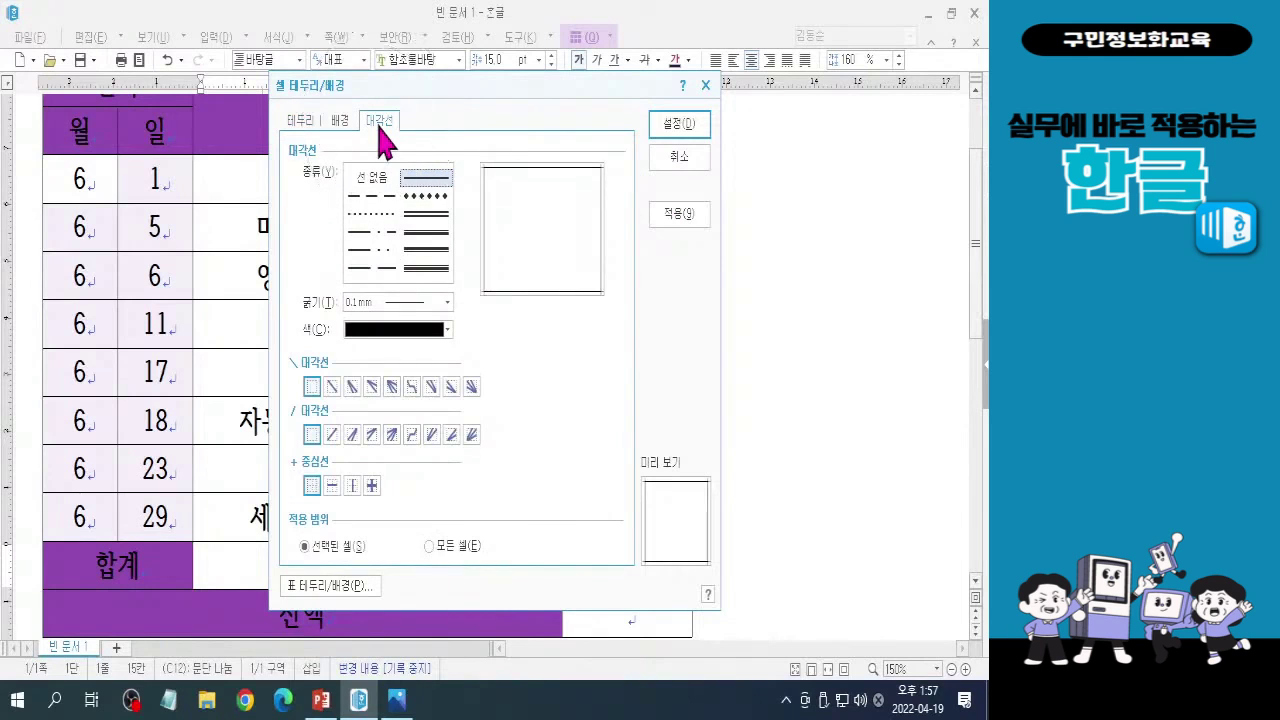
click(378, 125)
click(378, 125)
click(378, 125)
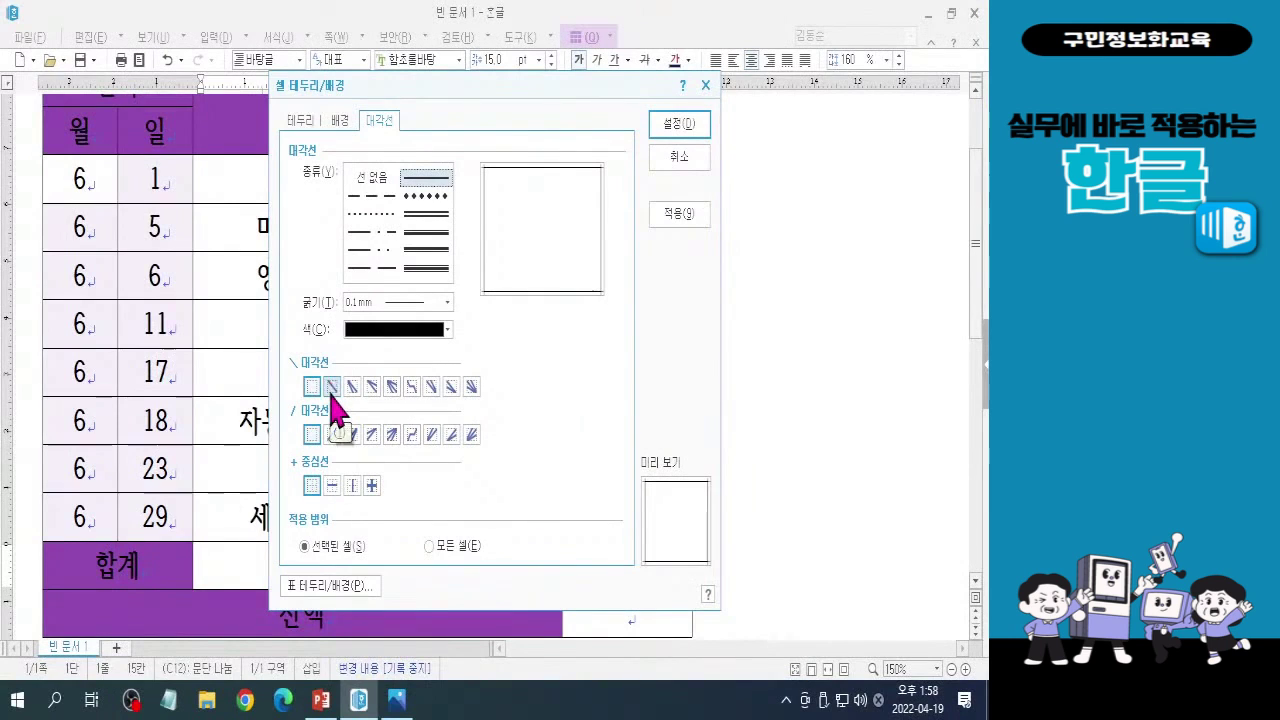
click(332, 386)
click(332, 434)
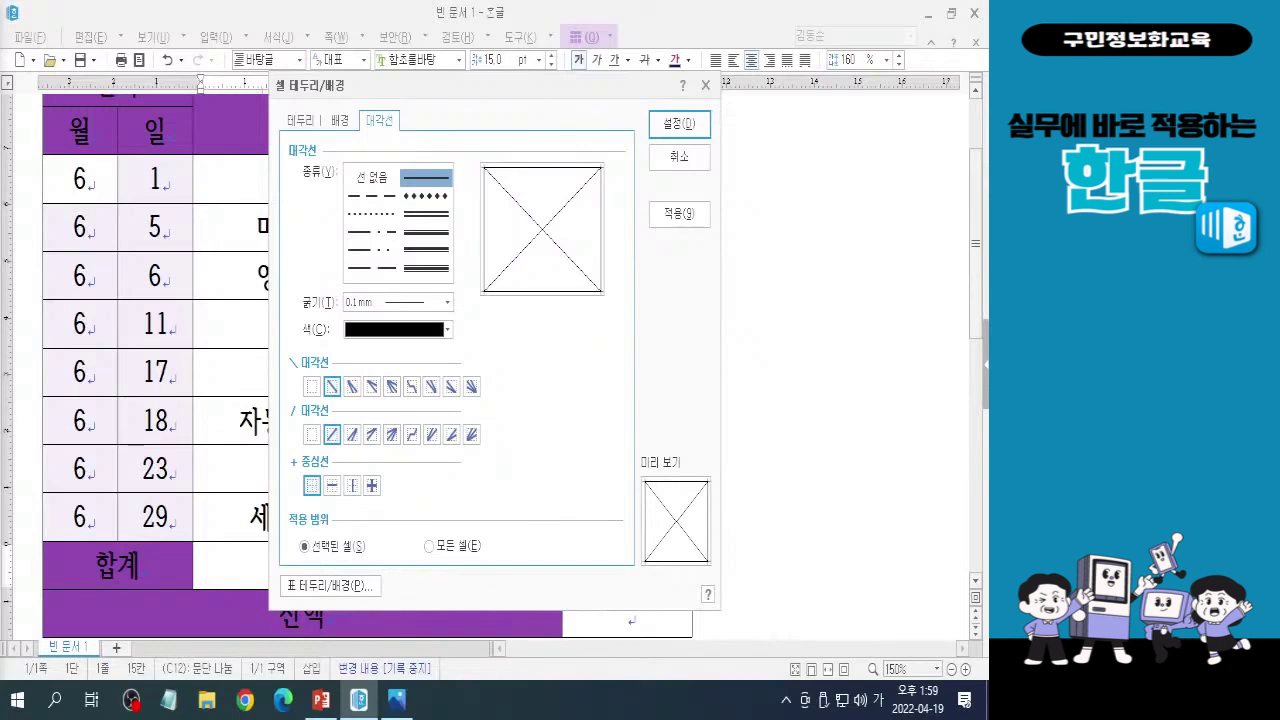
click(671, 126)
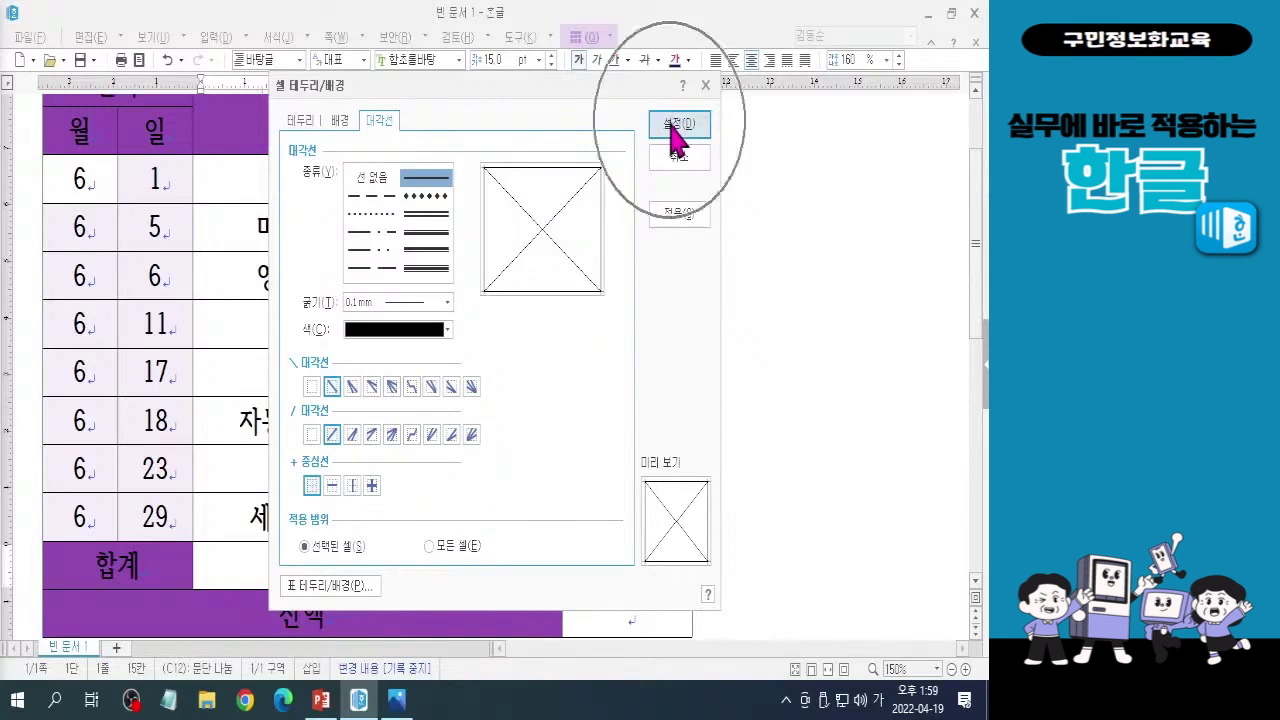
click(673, 130)
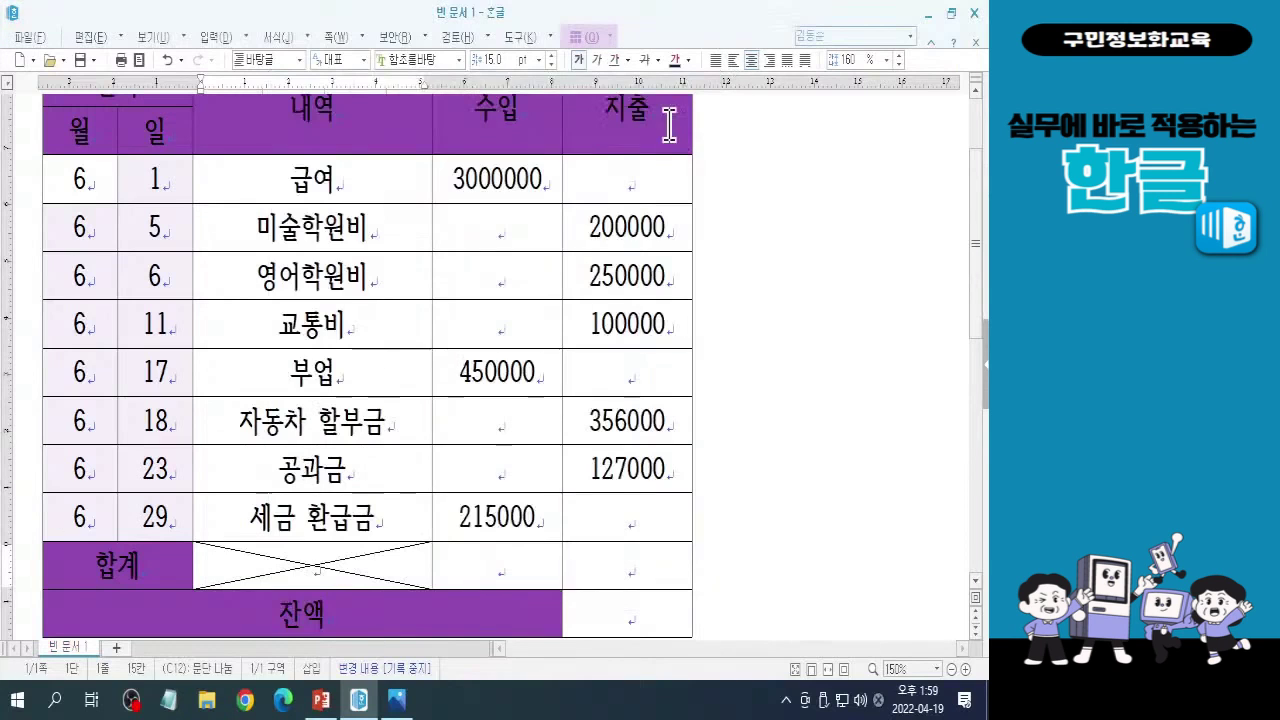
click(327, 566)
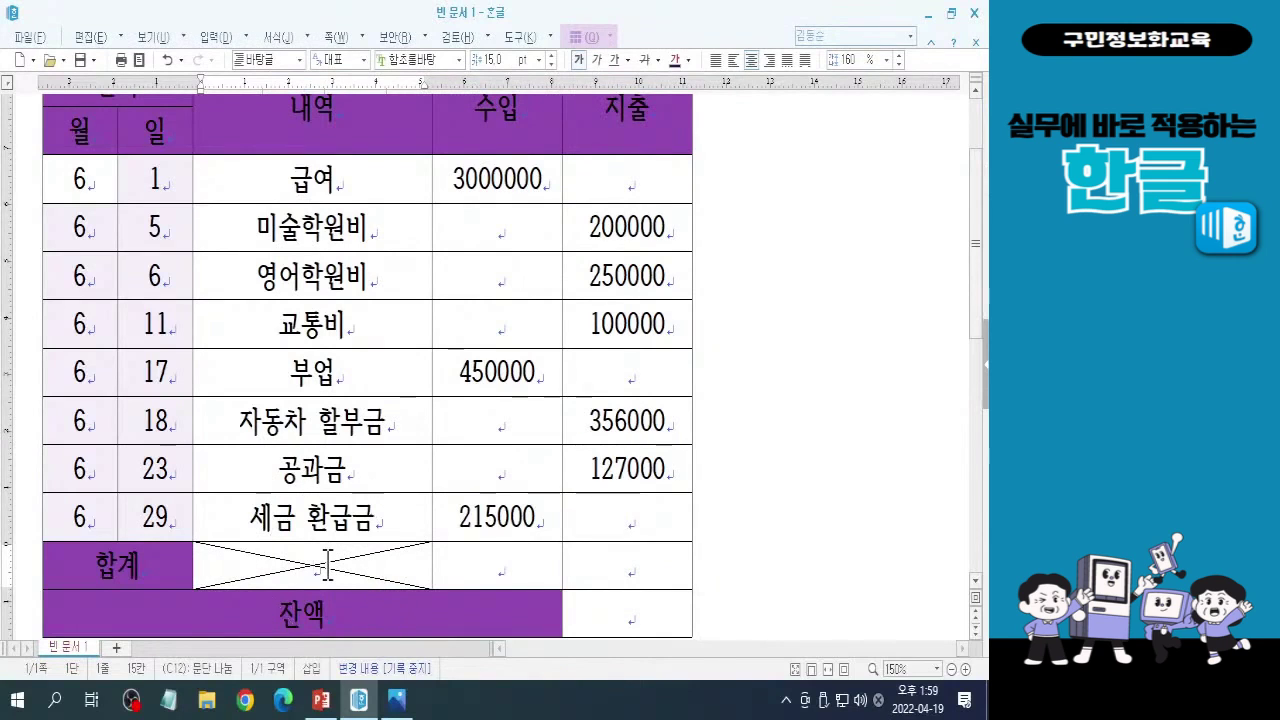
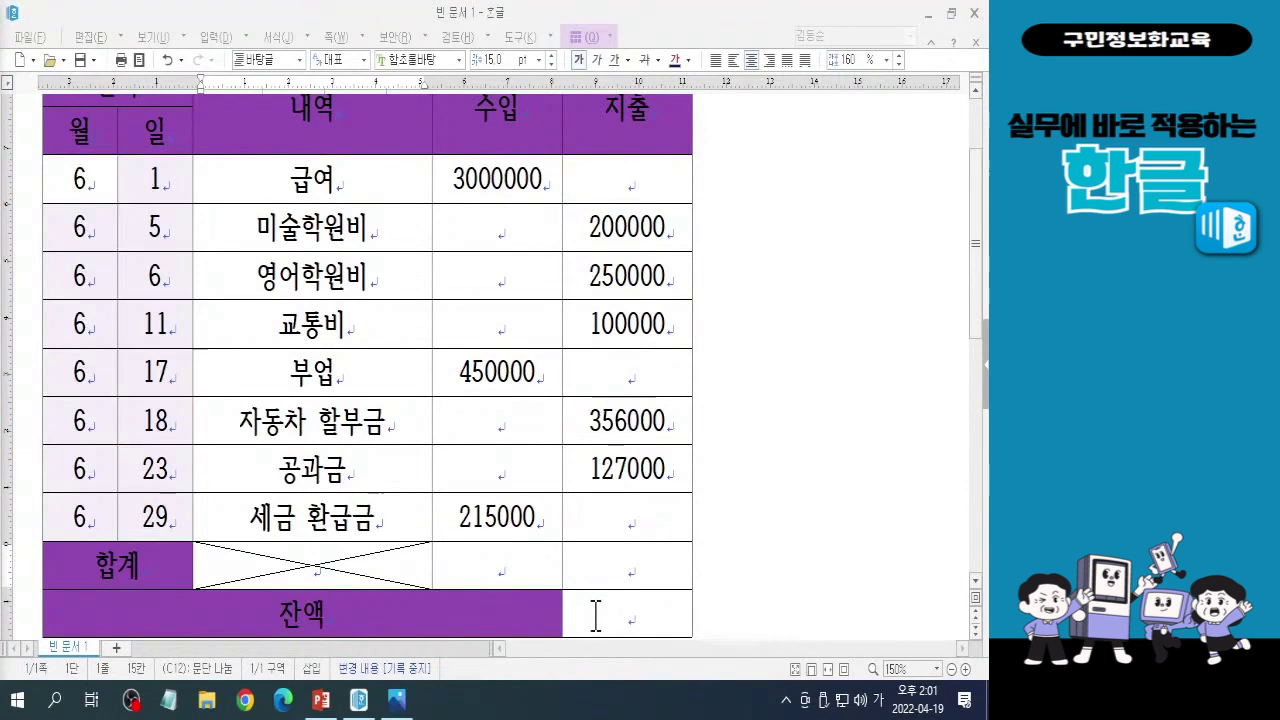
Insert a vertical sum (세로 합계) of the 수입 column in its 합계 cell
click(493, 562)
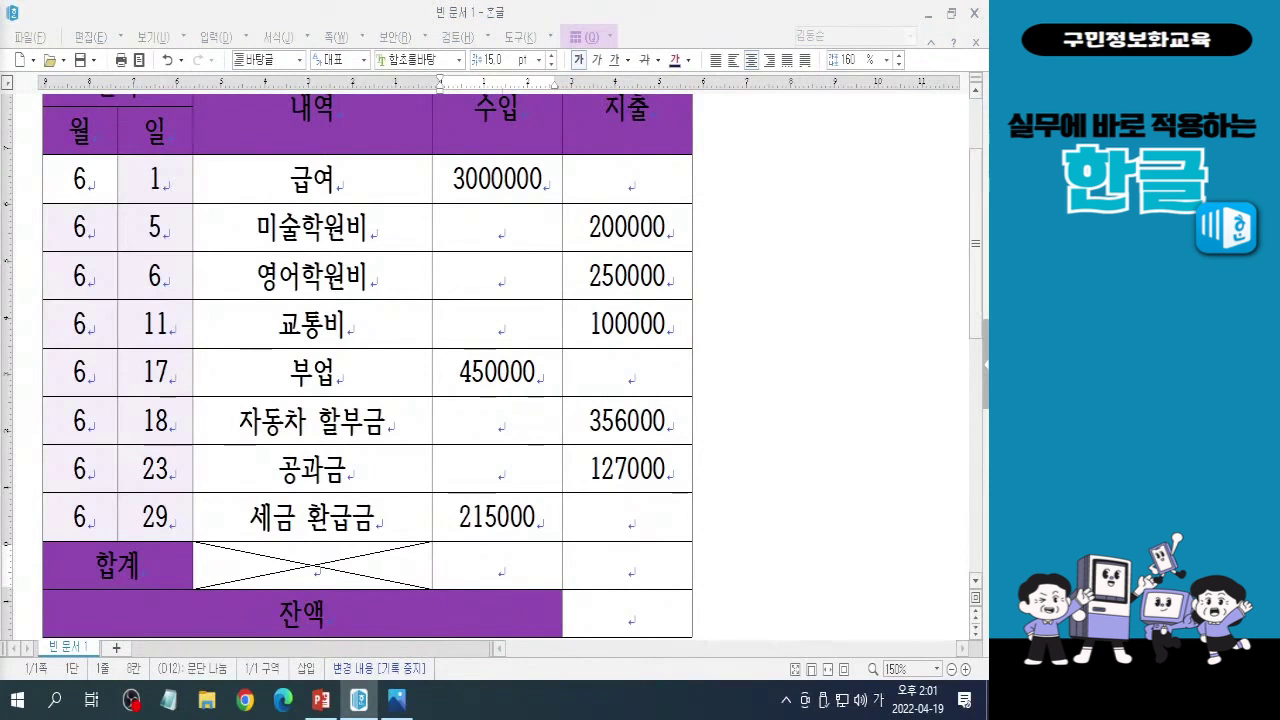
click(588, 40)
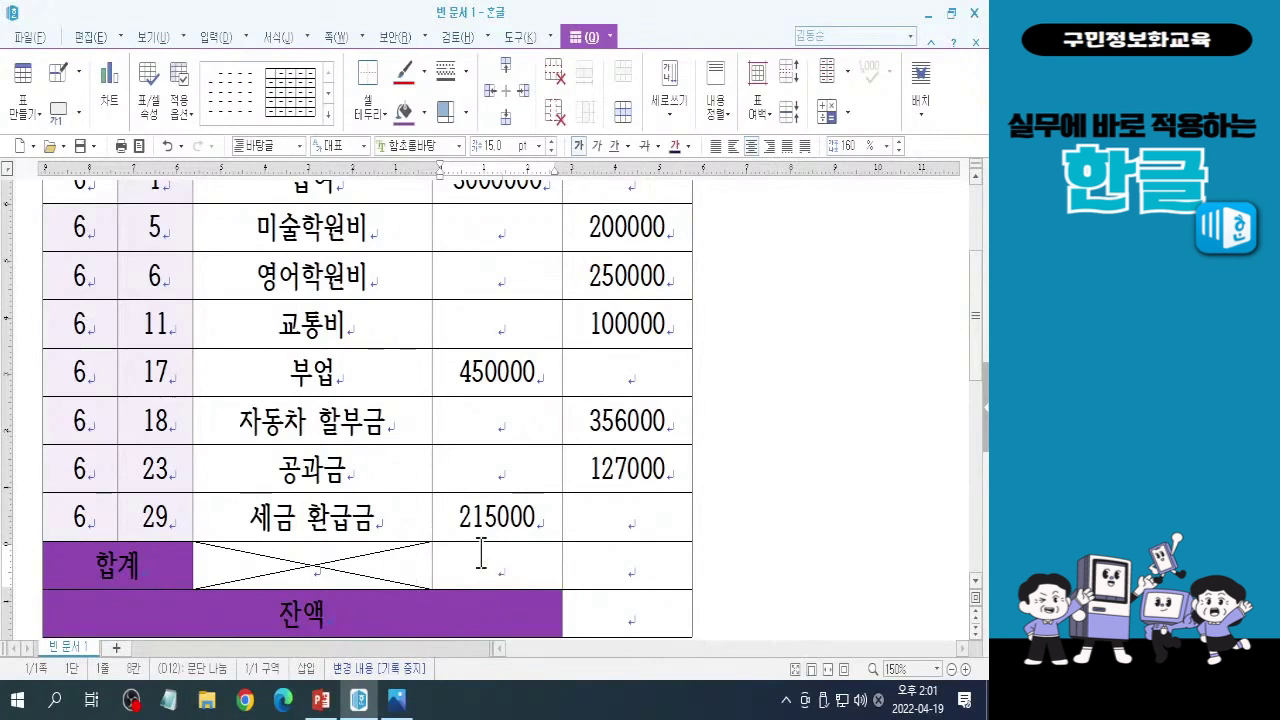
click(843, 118)
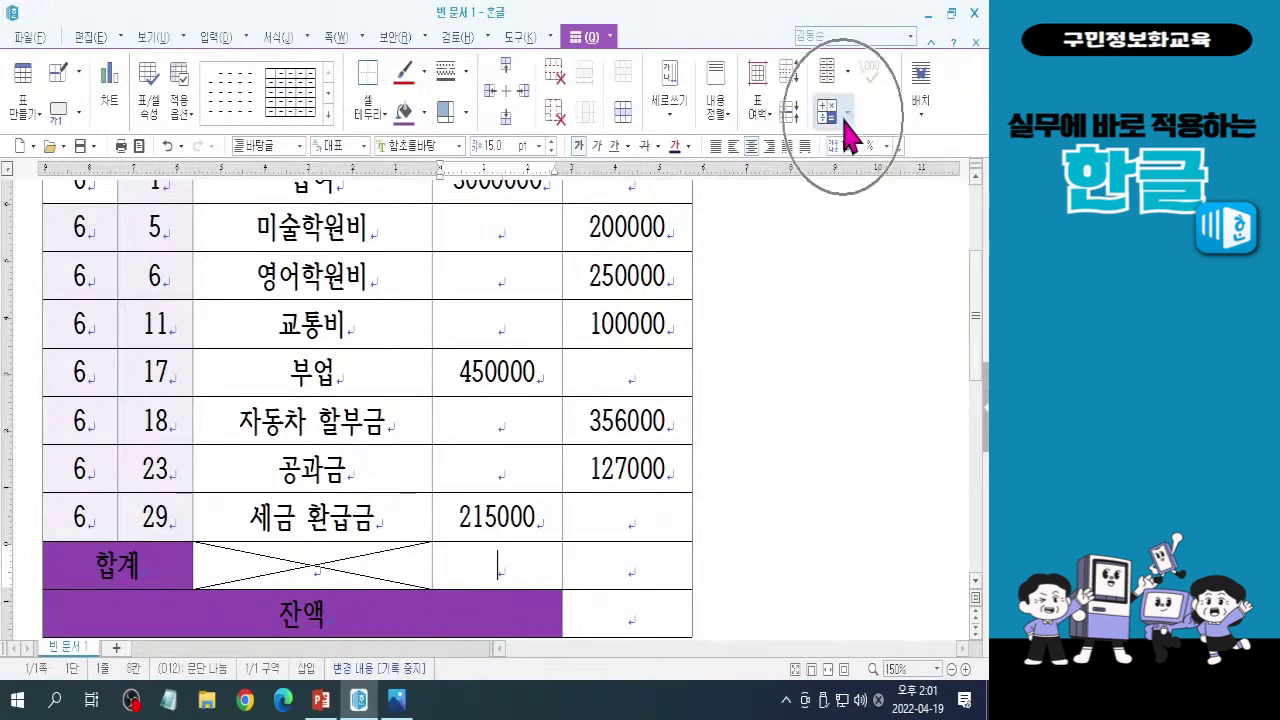
key(ctrl)
key(ctrl)
key(ctrl)
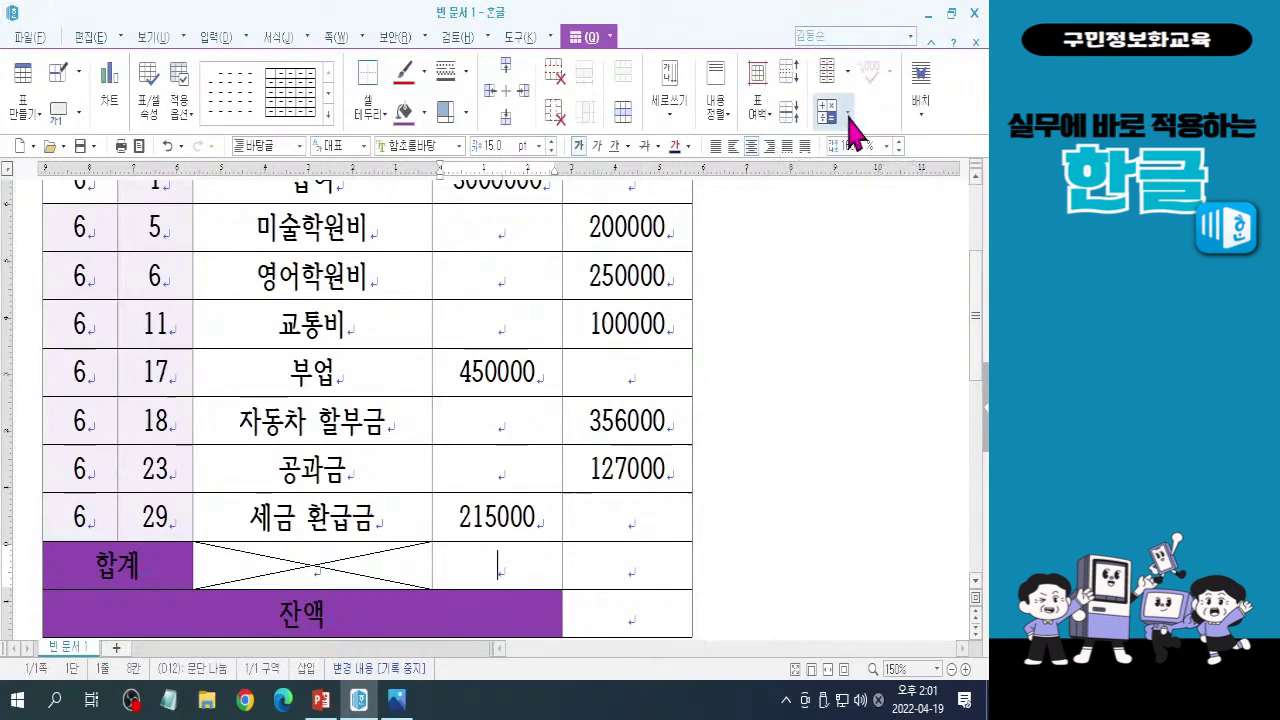
click(848, 115)
key(ctrl)
key(ctrl)
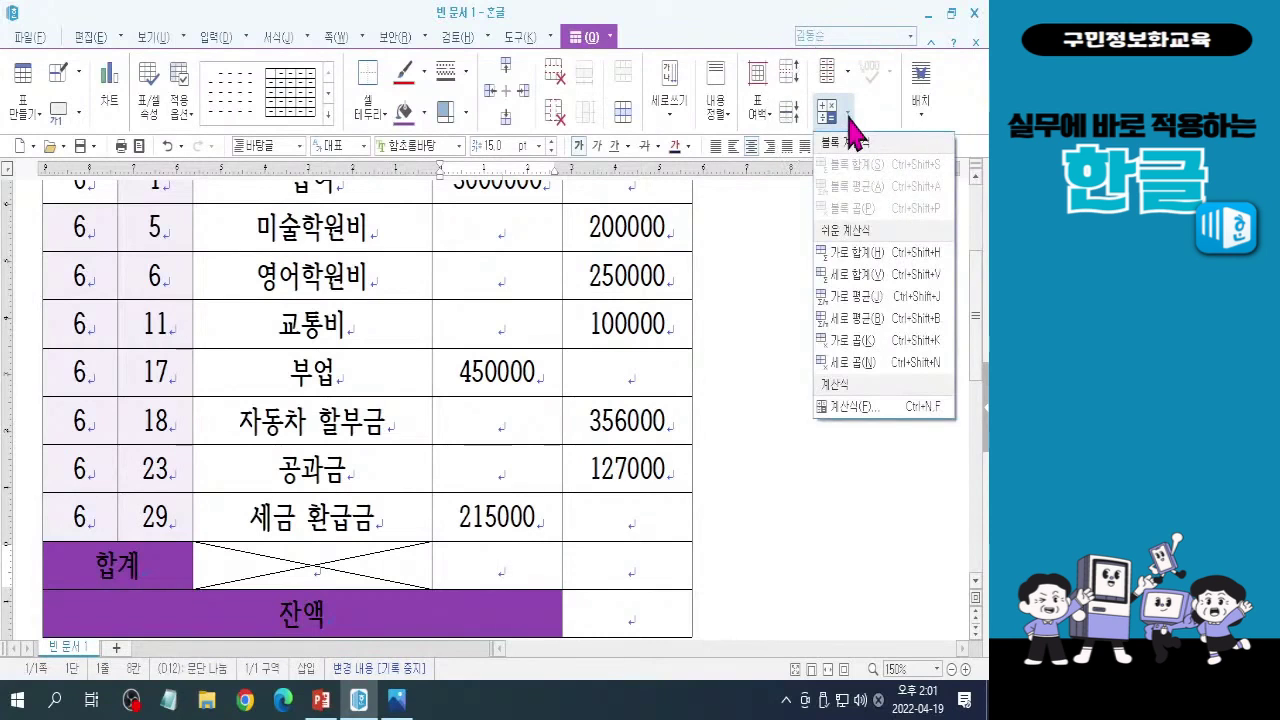
key(ctrl)
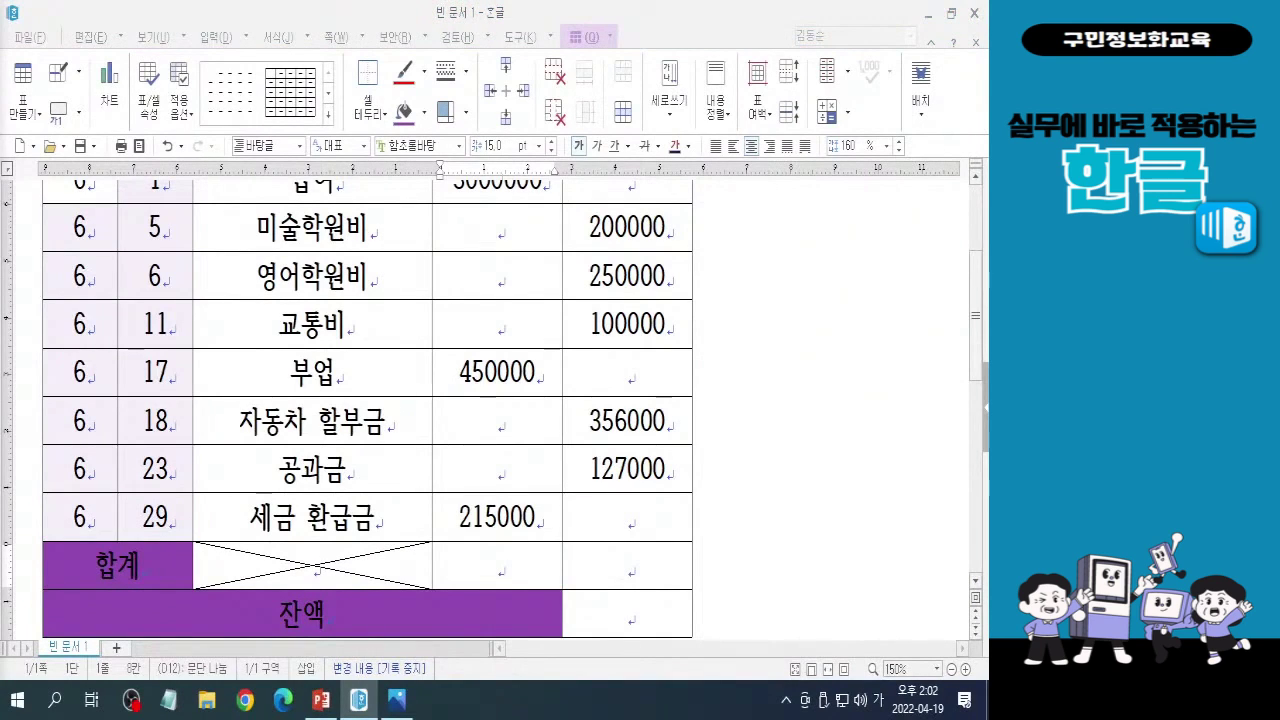
click(847, 114)
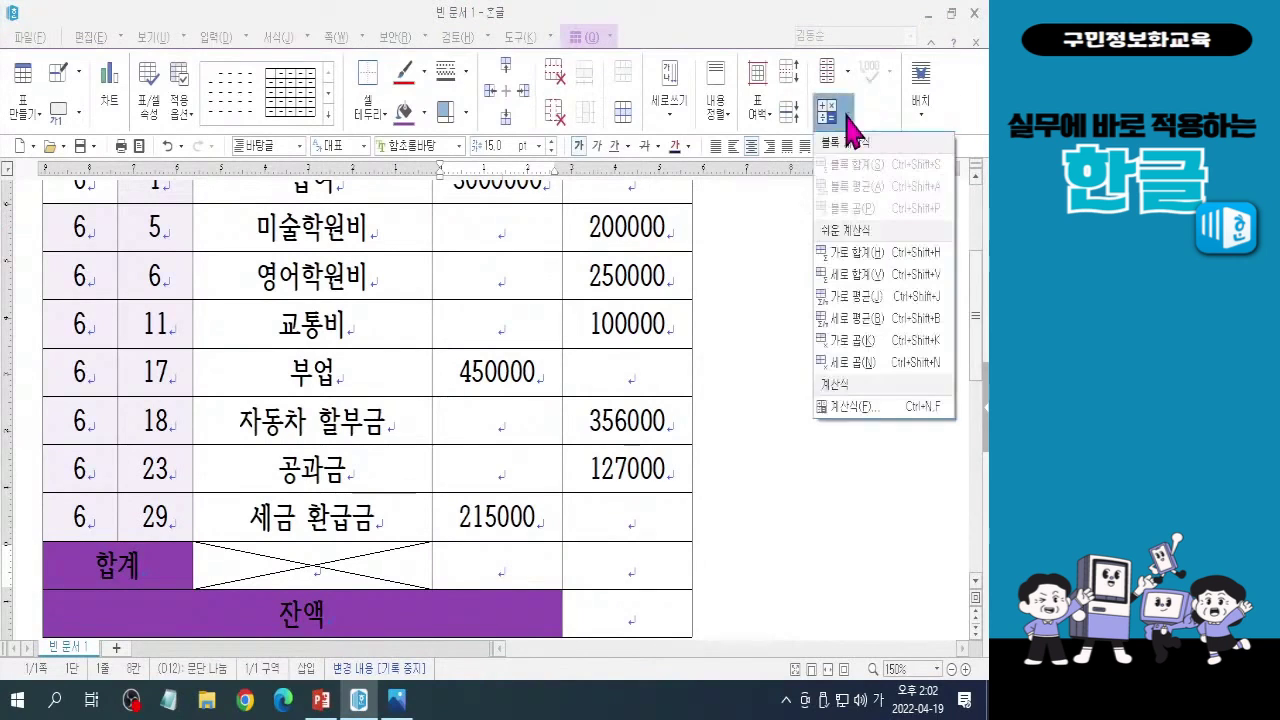
click(885, 274)
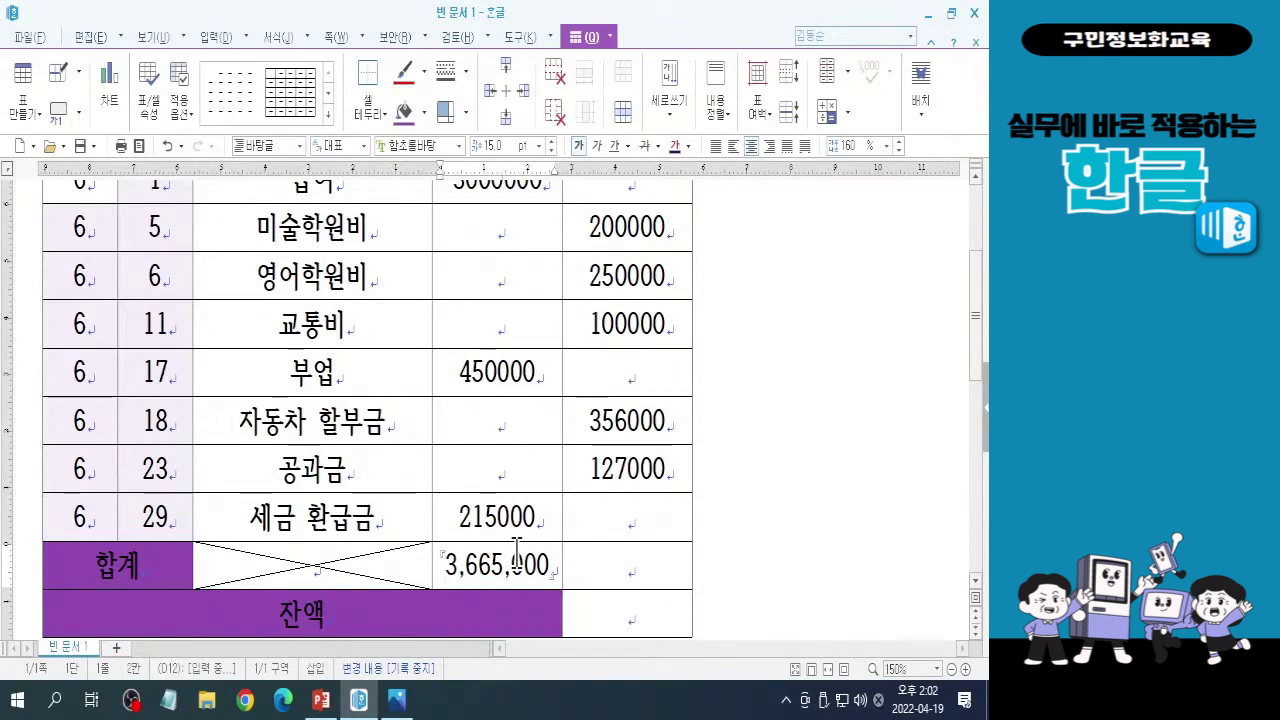
Total the 지출 column with a block sum (블록 합계) over the 급여 row through the 합계 row
drag(981, 358, 983, 357)
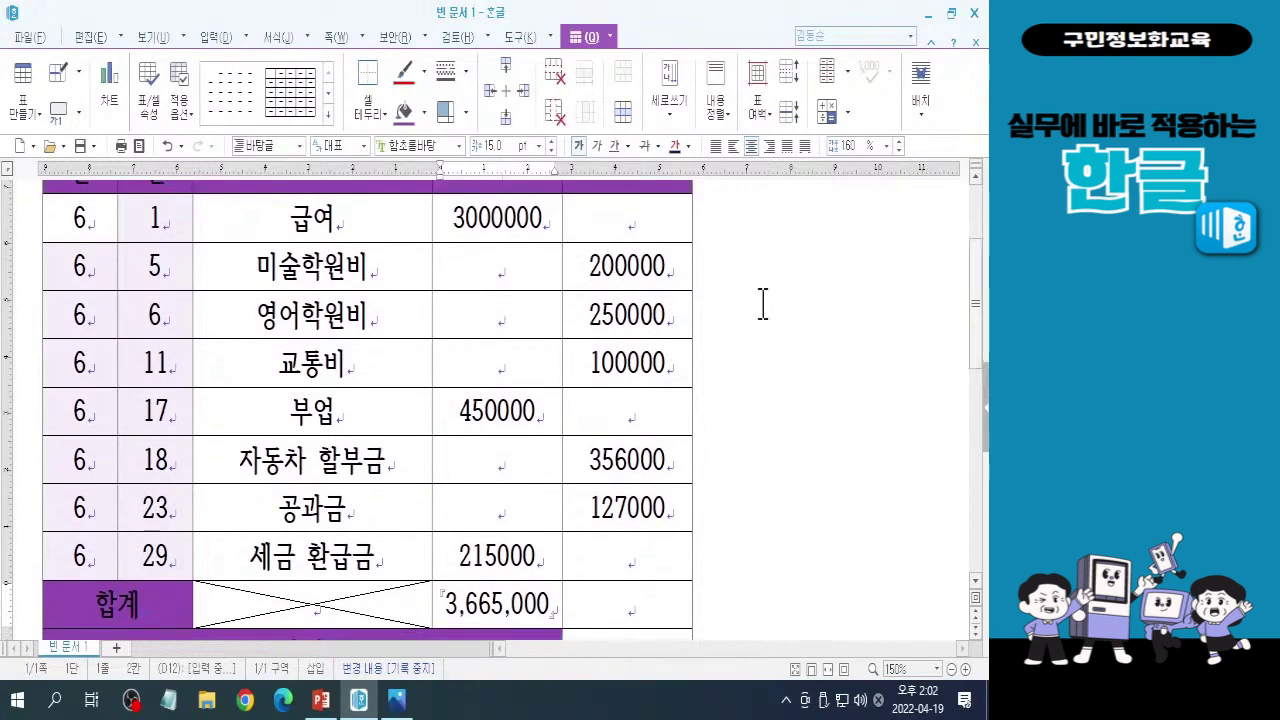
scroll(623, 229, up, 1)
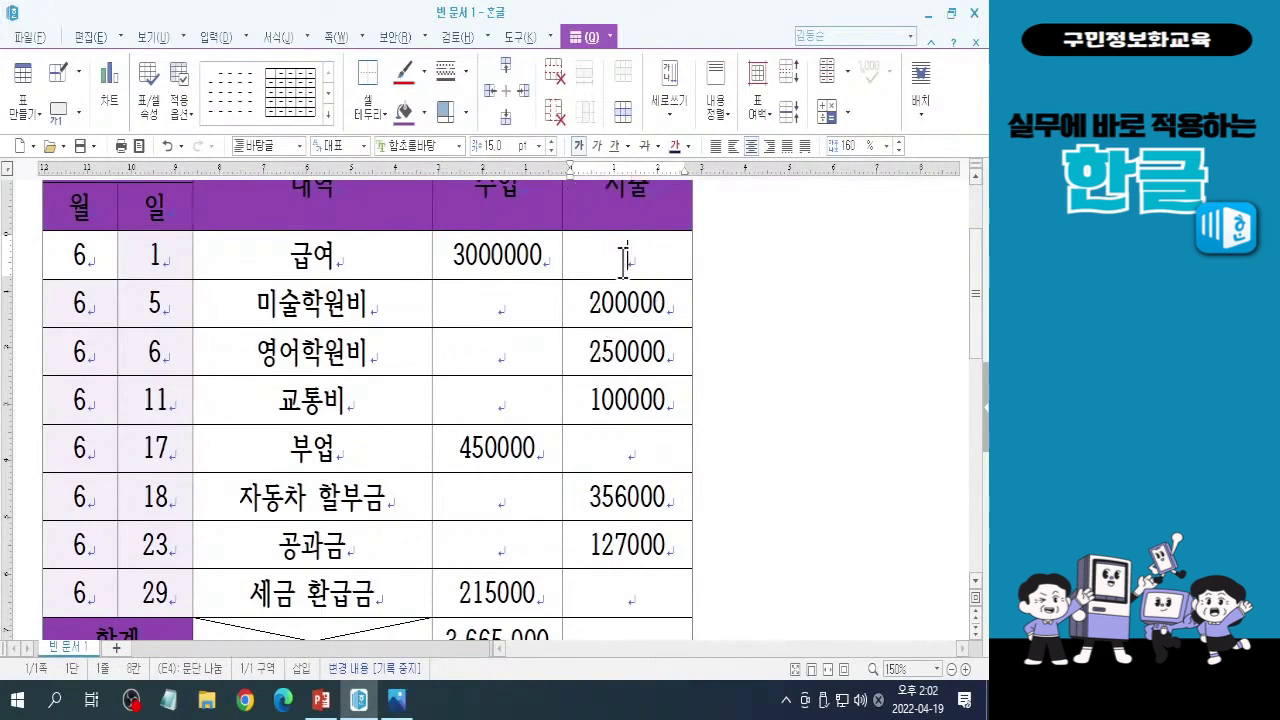
drag(624, 260, 623, 620)
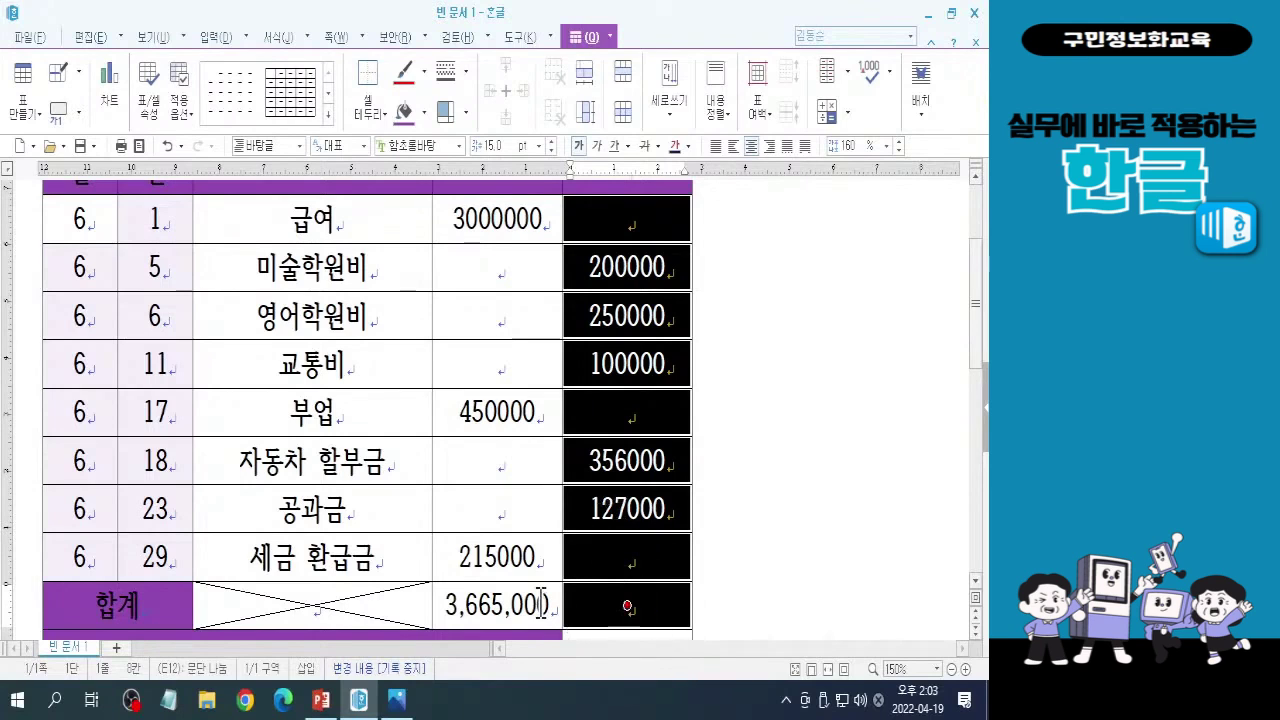
click(628, 607)
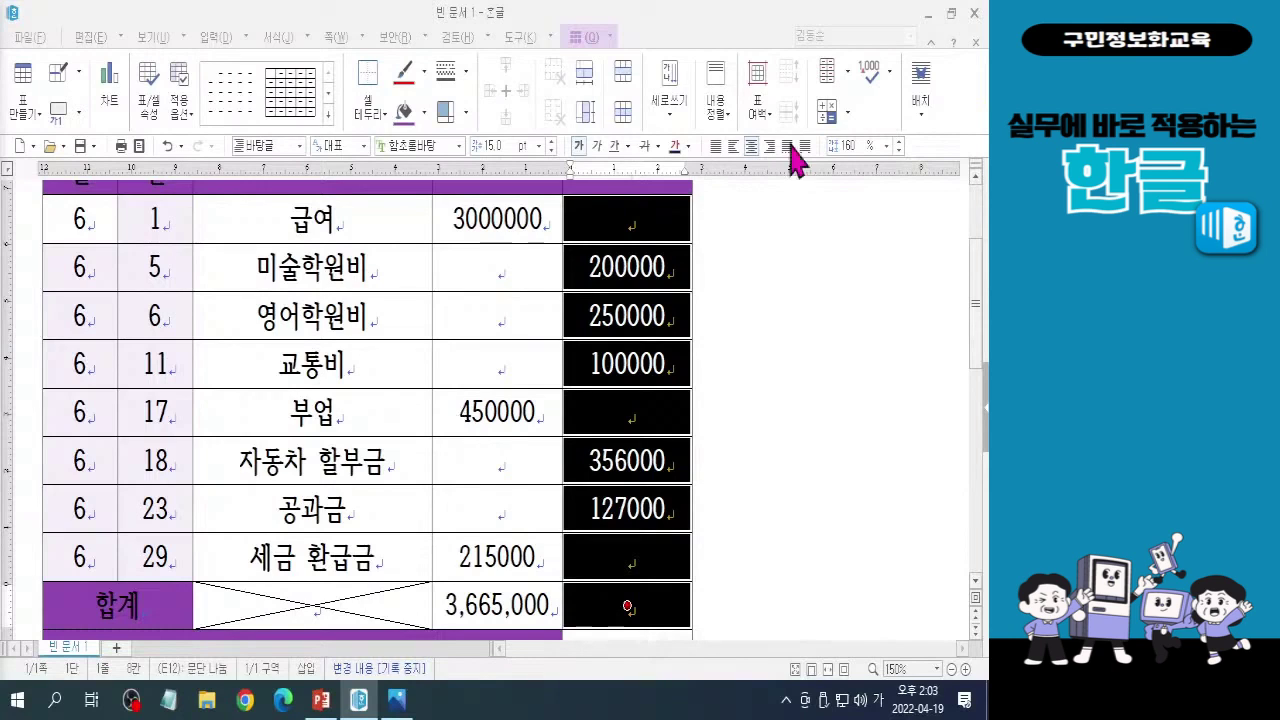
click(847, 113)
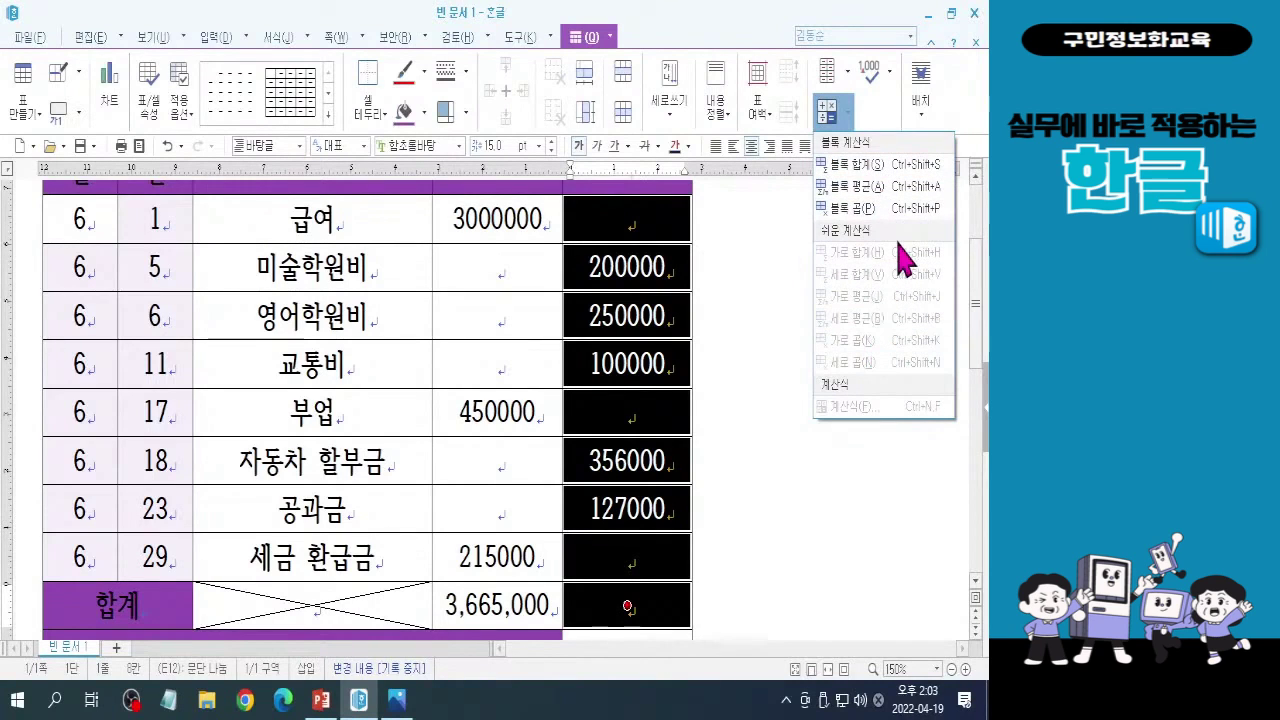
click(871, 166)
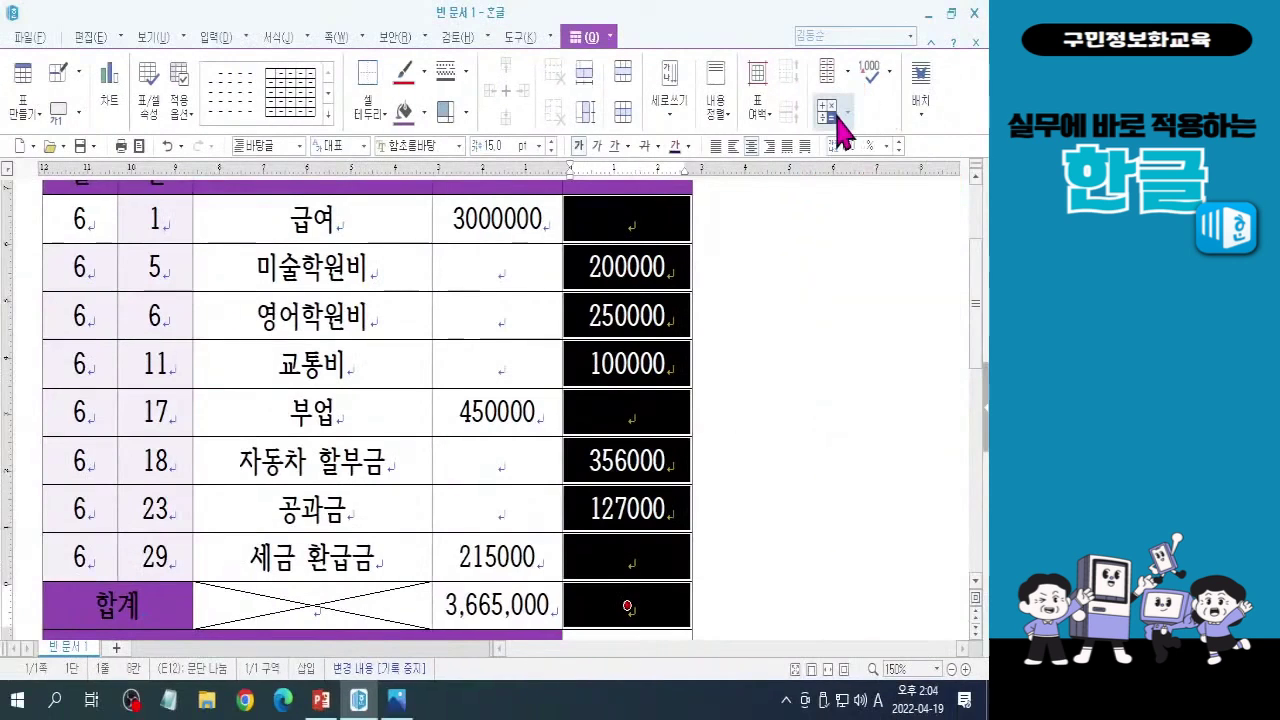
click(712, 135)
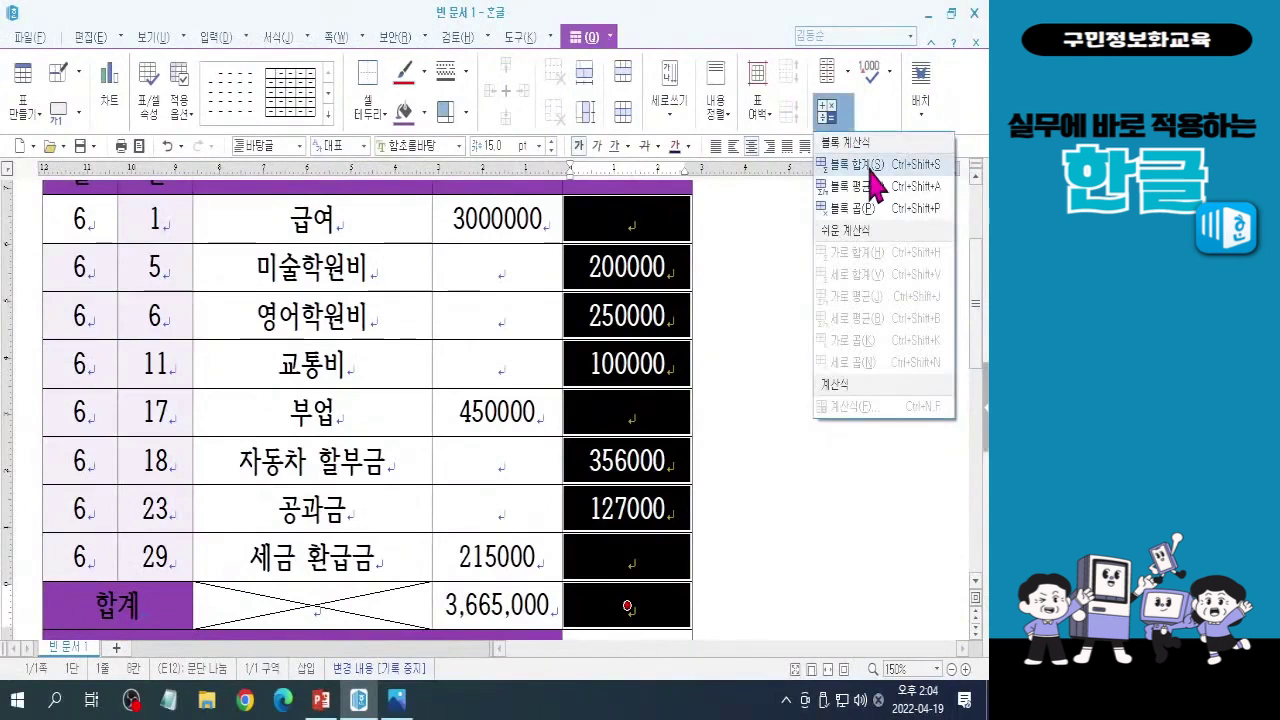
click(866, 166)
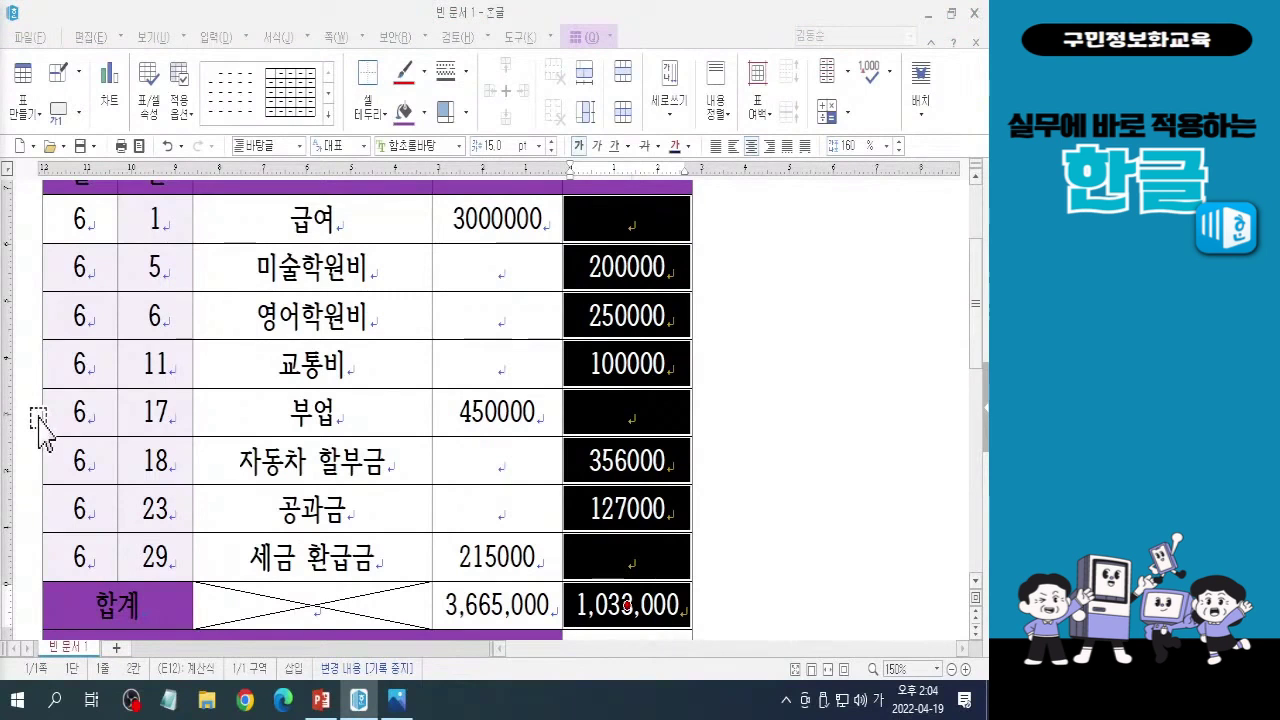
click(810, 558)
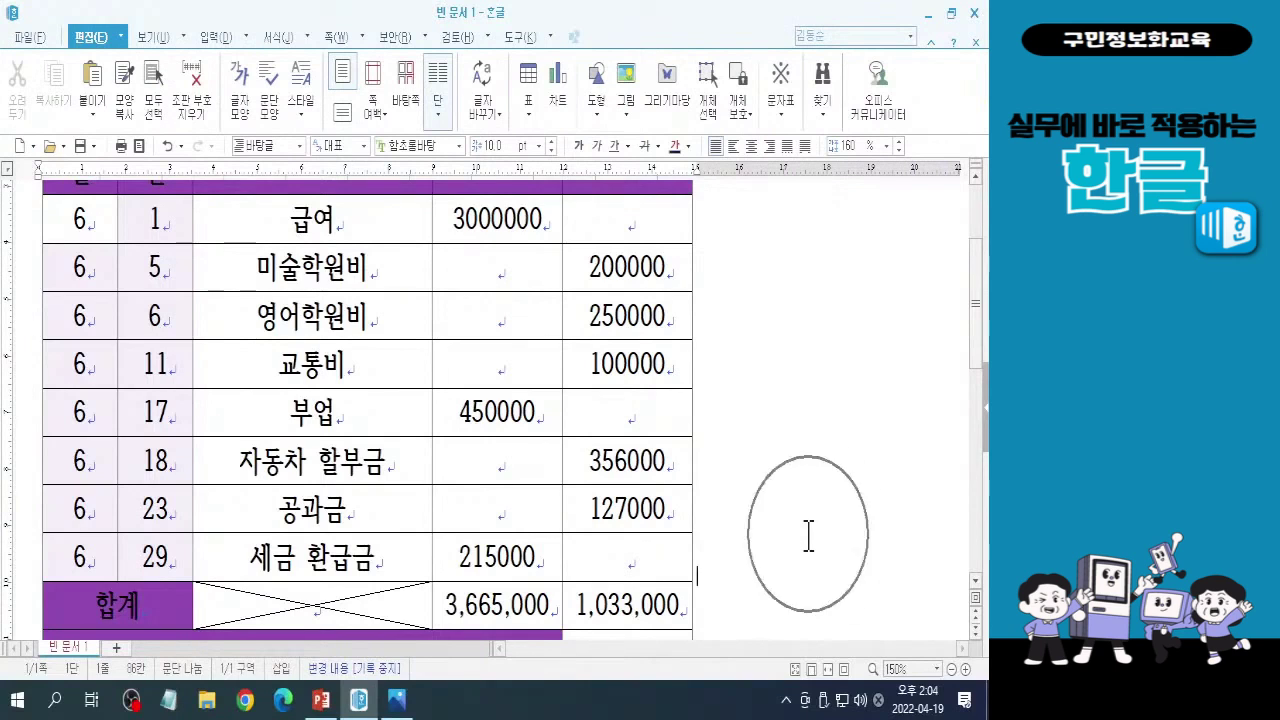
Open the formula (계산식) dialog for the empty 잔액 amount cell and move it clear of the 합계 row's totals
scroll(809, 535, down, 3)
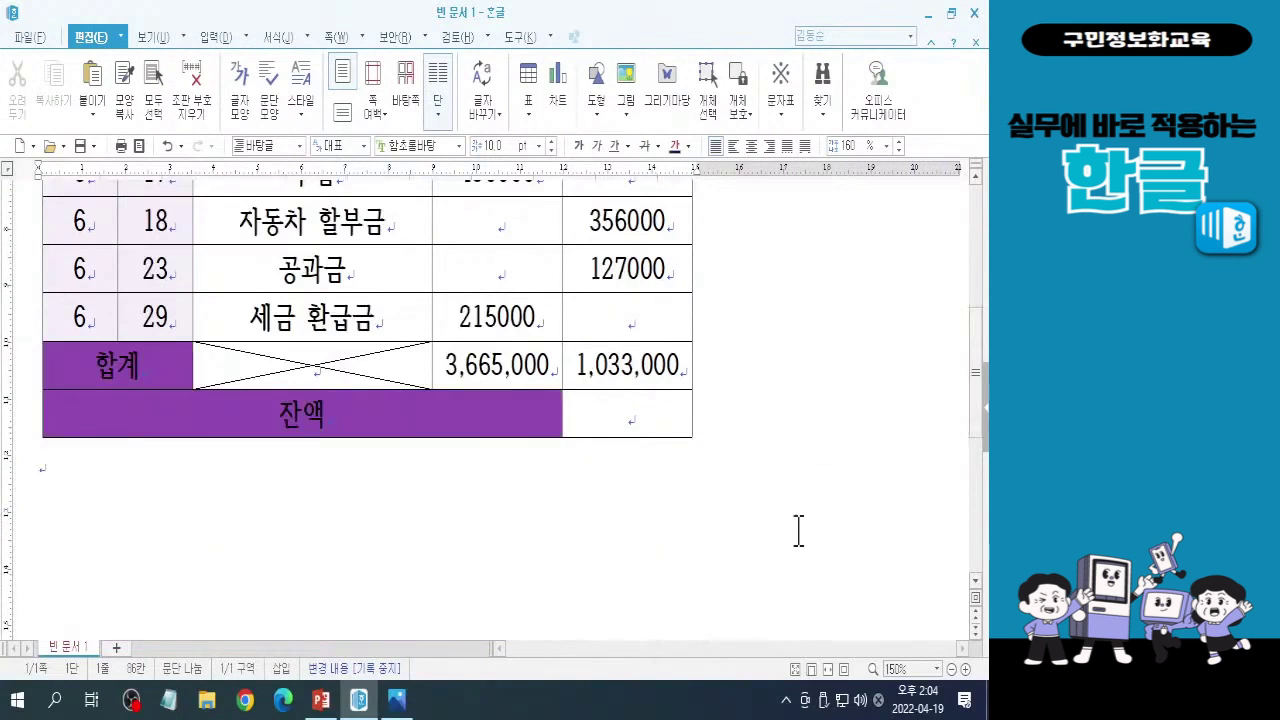
click(612, 410)
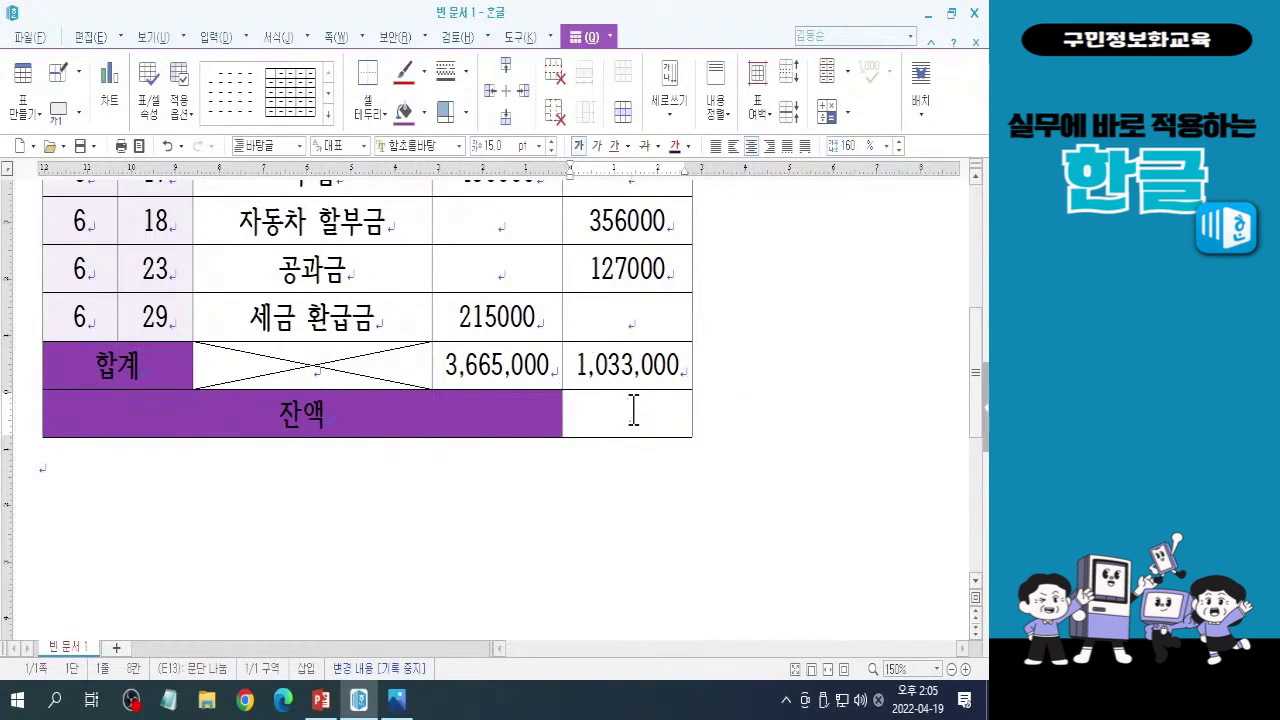
key(ctrl)
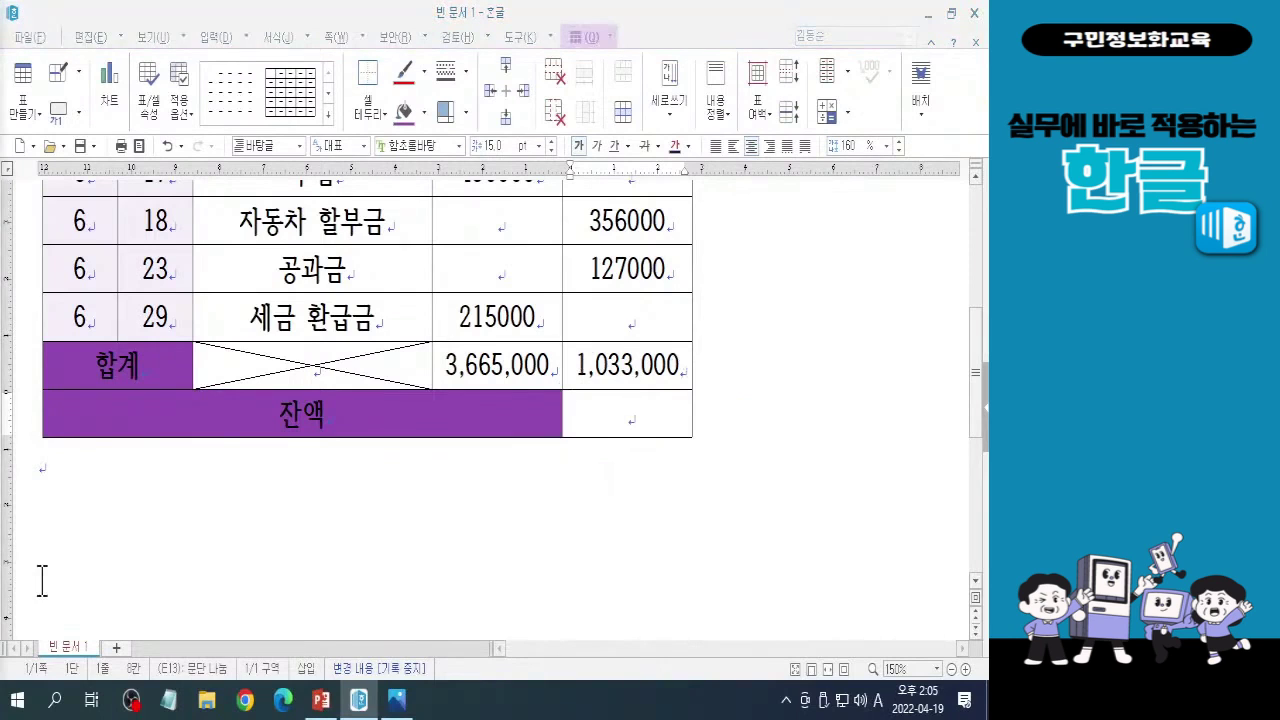
key(Hangul)
click(653, 416)
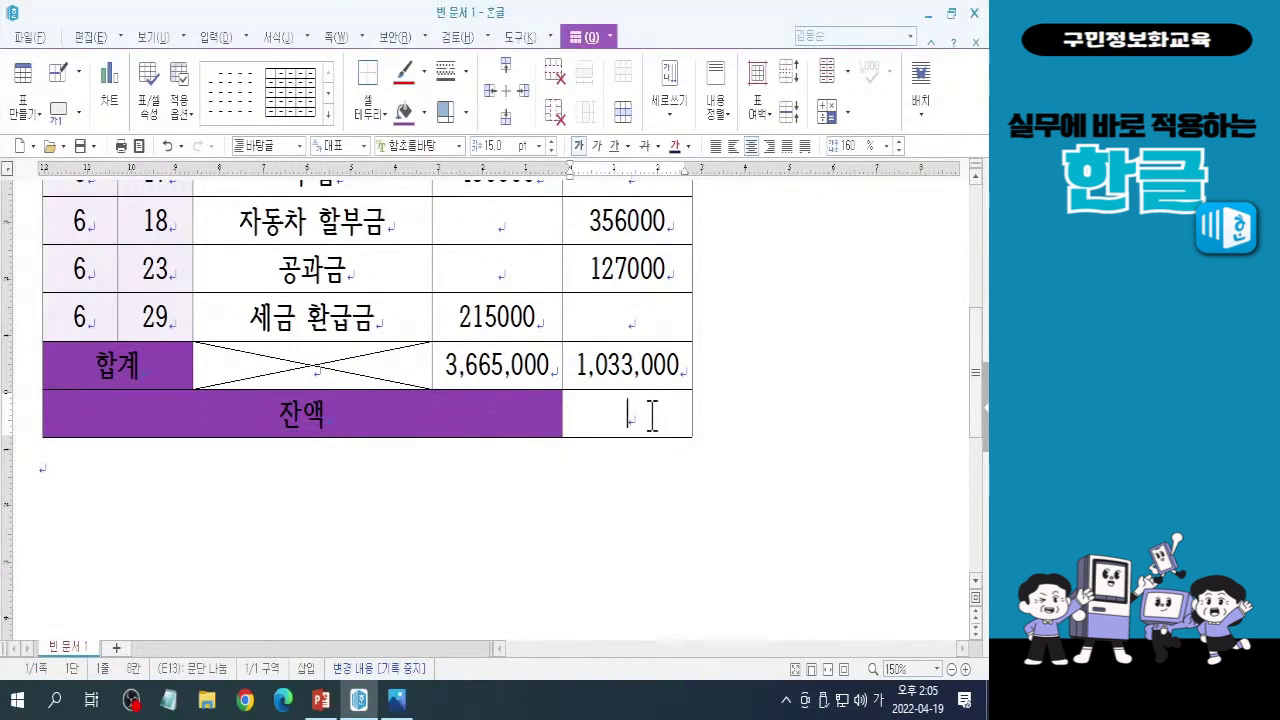
click(845, 112)
click(848, 121)
click(872, 408)
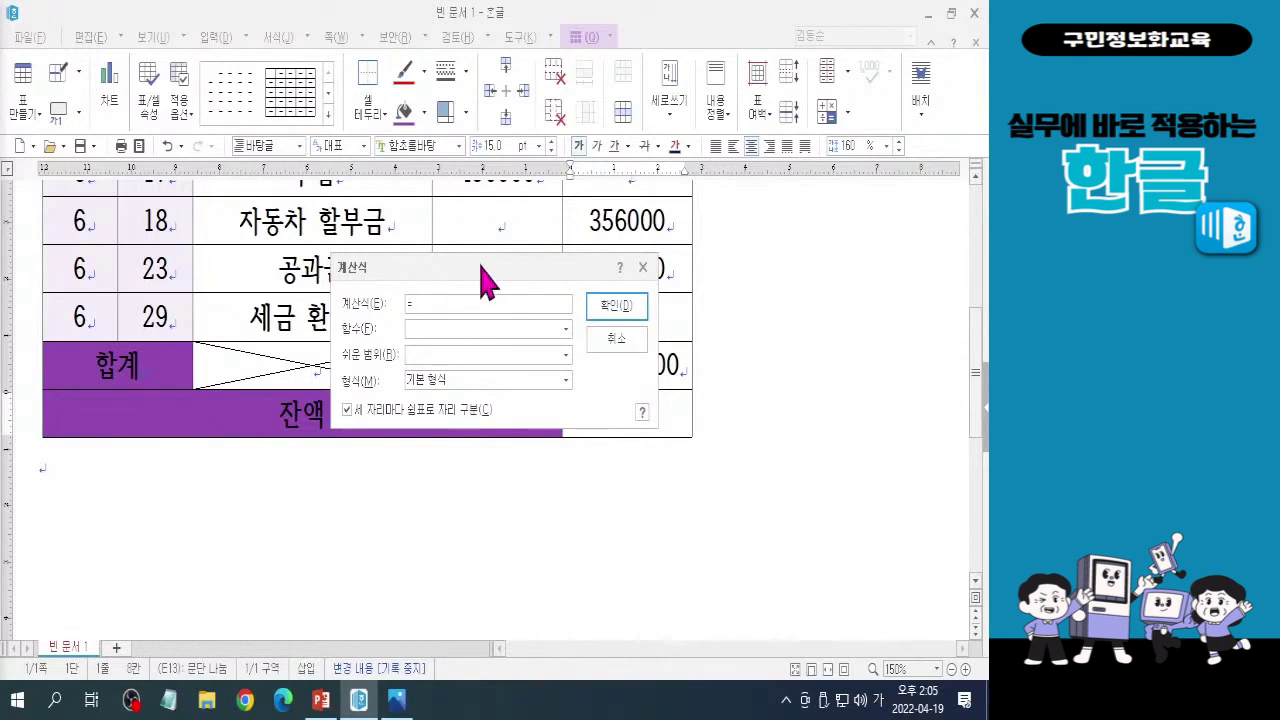
drag(477, 266, 577, 420)
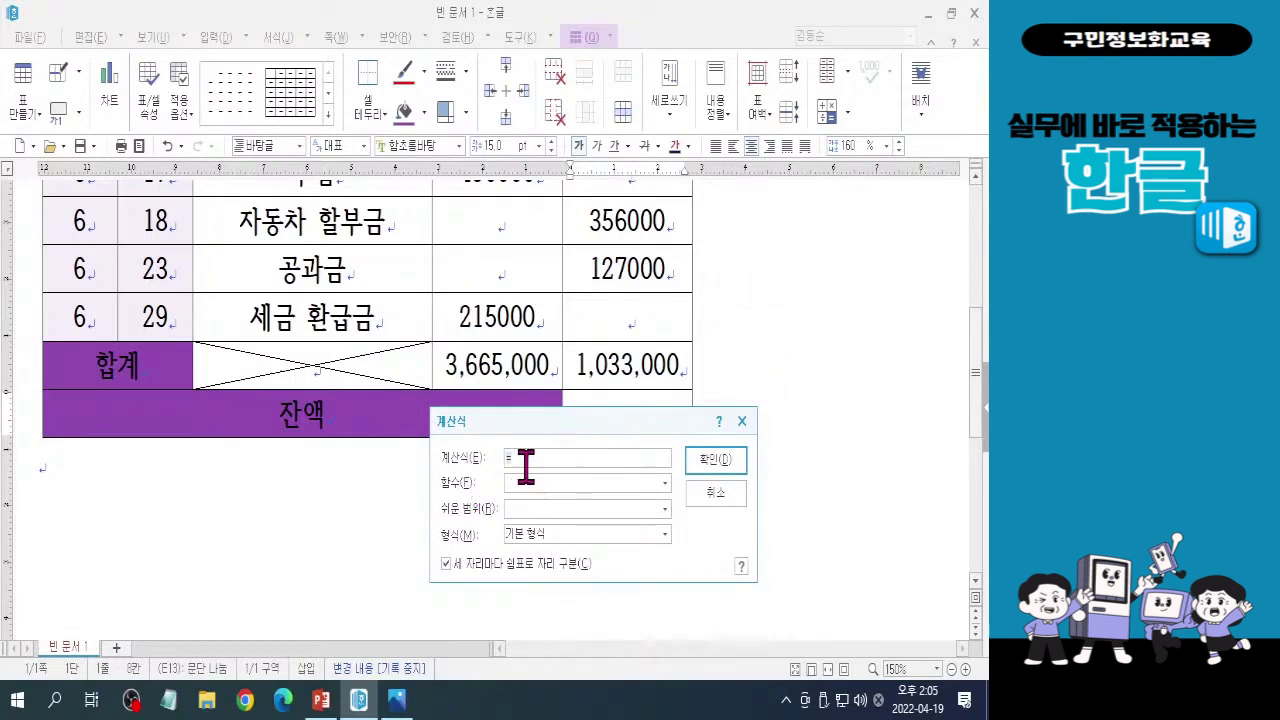
click(531, 459)
drag(563, 428, 563, 452)
mouse_move(506, 393)
mouse_down()
mouse_move(462, 391)
mouse_move(434, 362)
mouse_move(472, 338)
mouse_move(540, 350)
mouse_move(552, 378)
mouse_move(502, 395)
mouse_up()
mouse_move(632, 389)
mouse_down()
mouse_move(588, 394)
mouse_move(570, 351)
mouse_move(632, 334)
mouse_move(690, 366)
mouse_move(636, 388)
mouse_up()
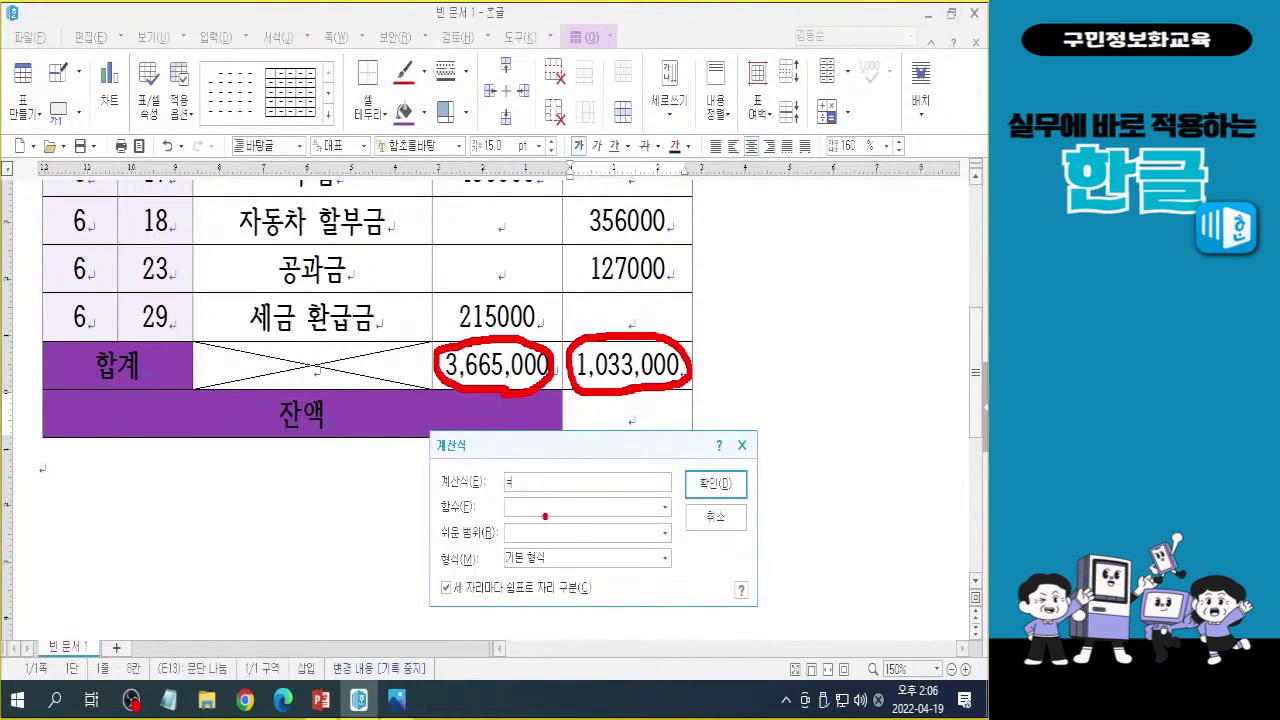
key(ctrl+z)
key(ctrl+z)
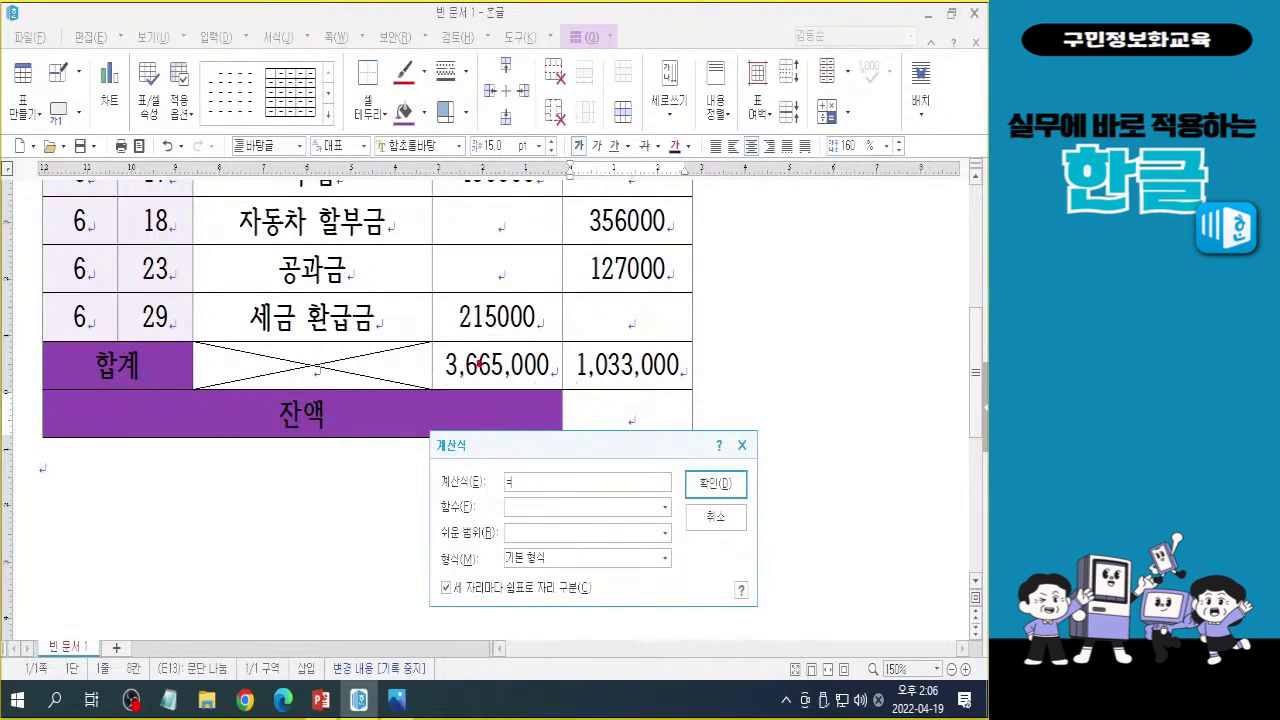
drag(446, 354, 559, 388)
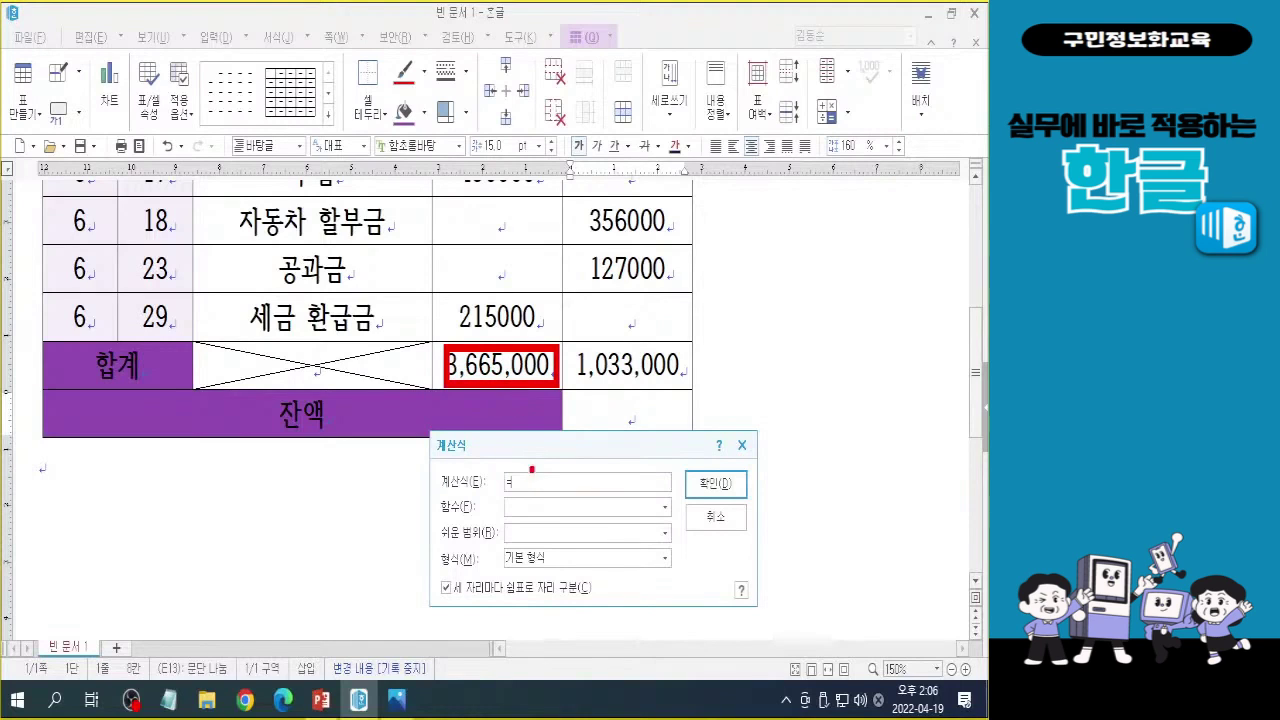
key(Escape)
Calculate the 잔액 amount with the formula =d12-e12, subtracting total expenses from total income
text(ㅇ)
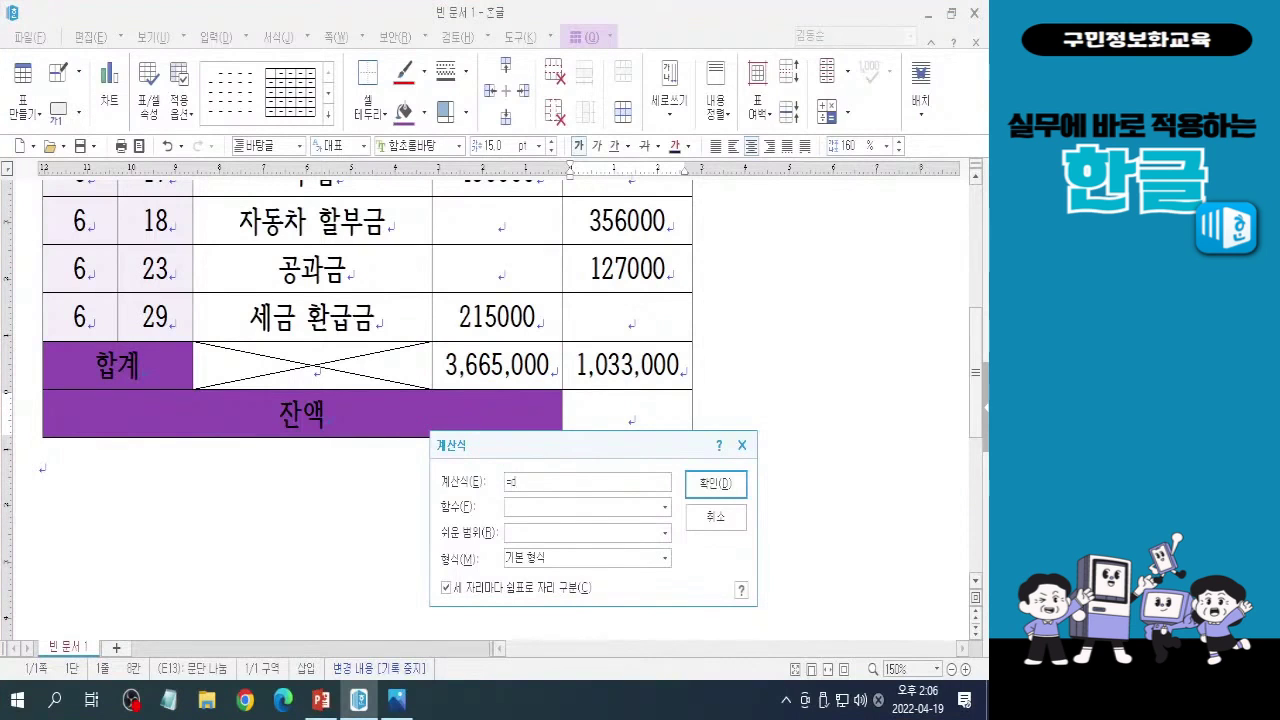
text(12-e12)
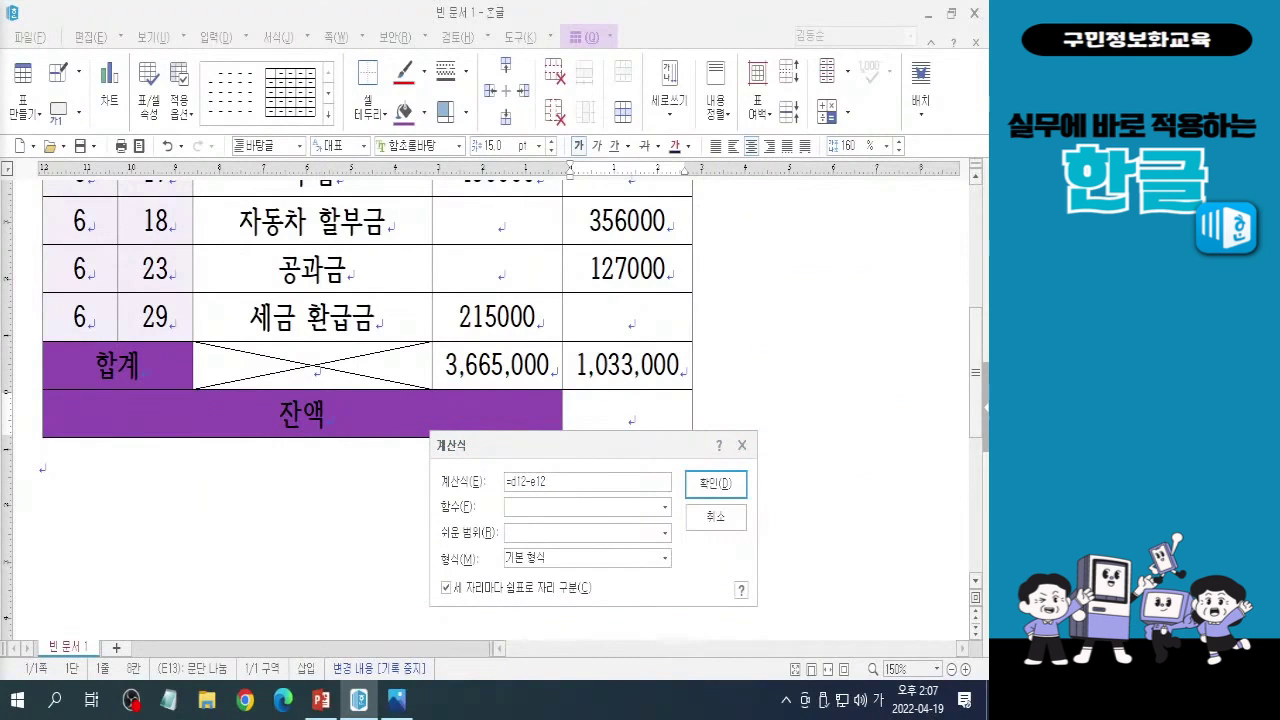
click(732, 494)
click(732, 494)
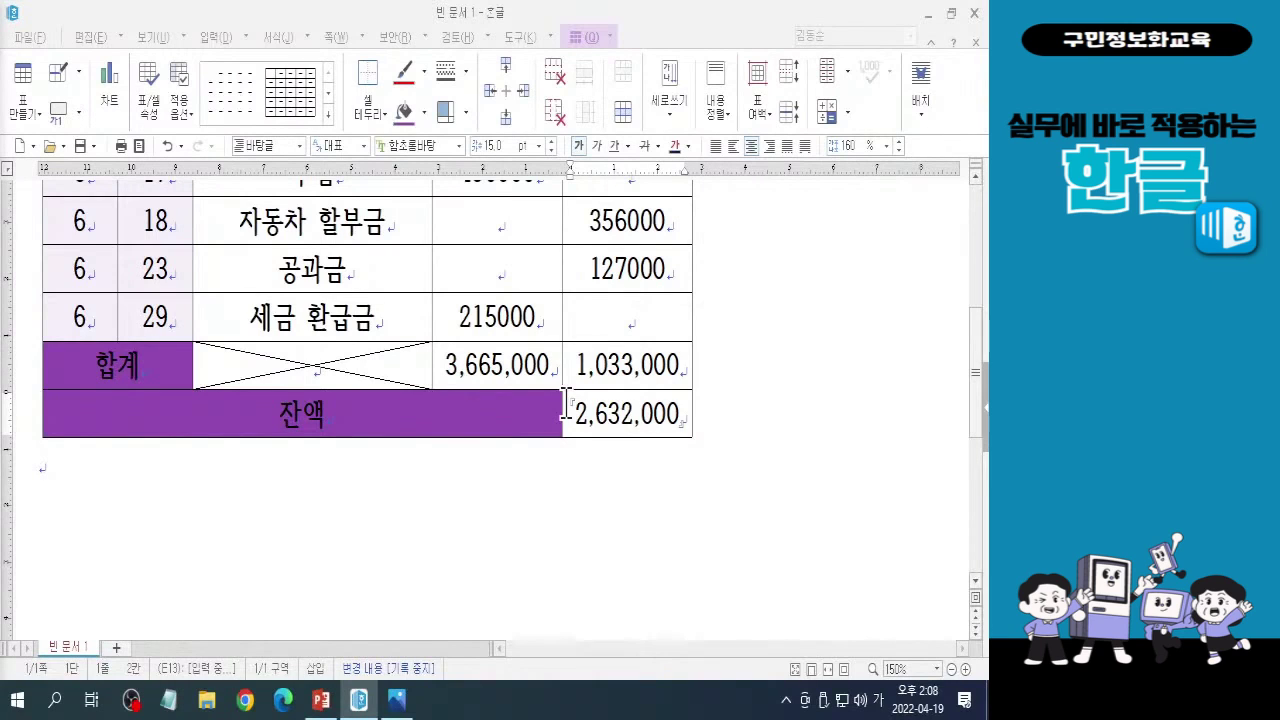
click(636, 412)
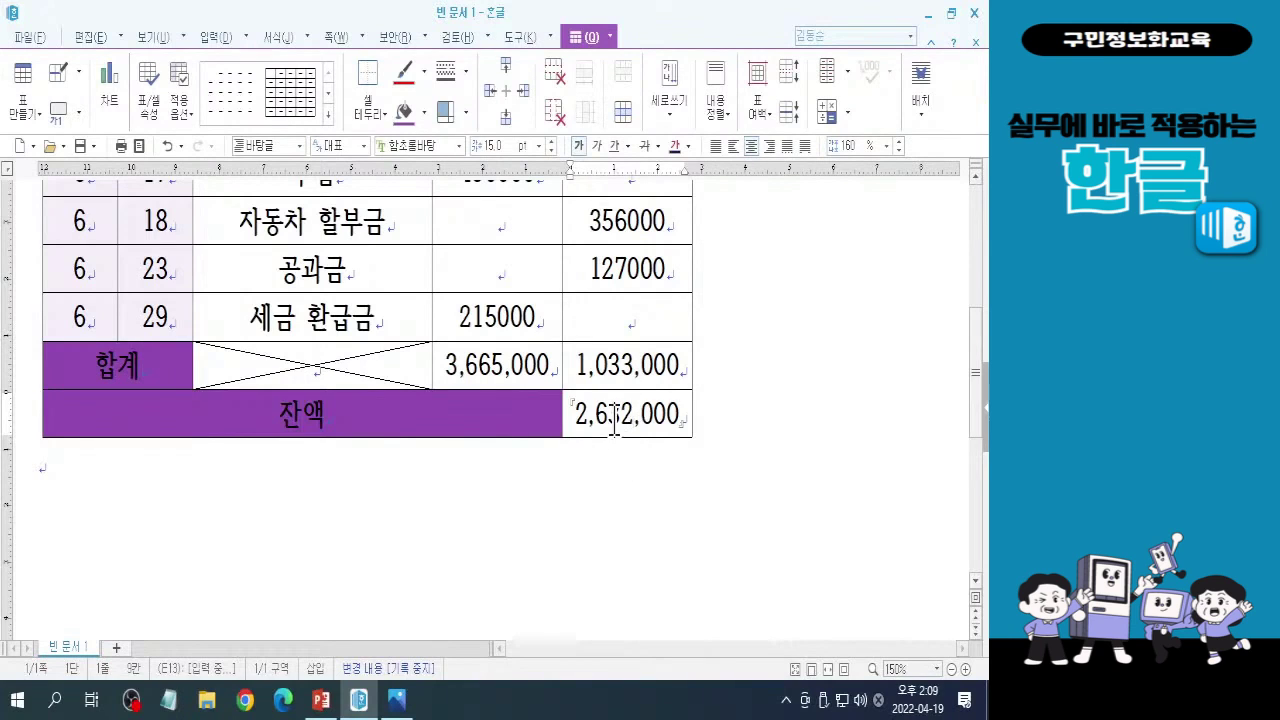
drag(980, 400, 983, 347)
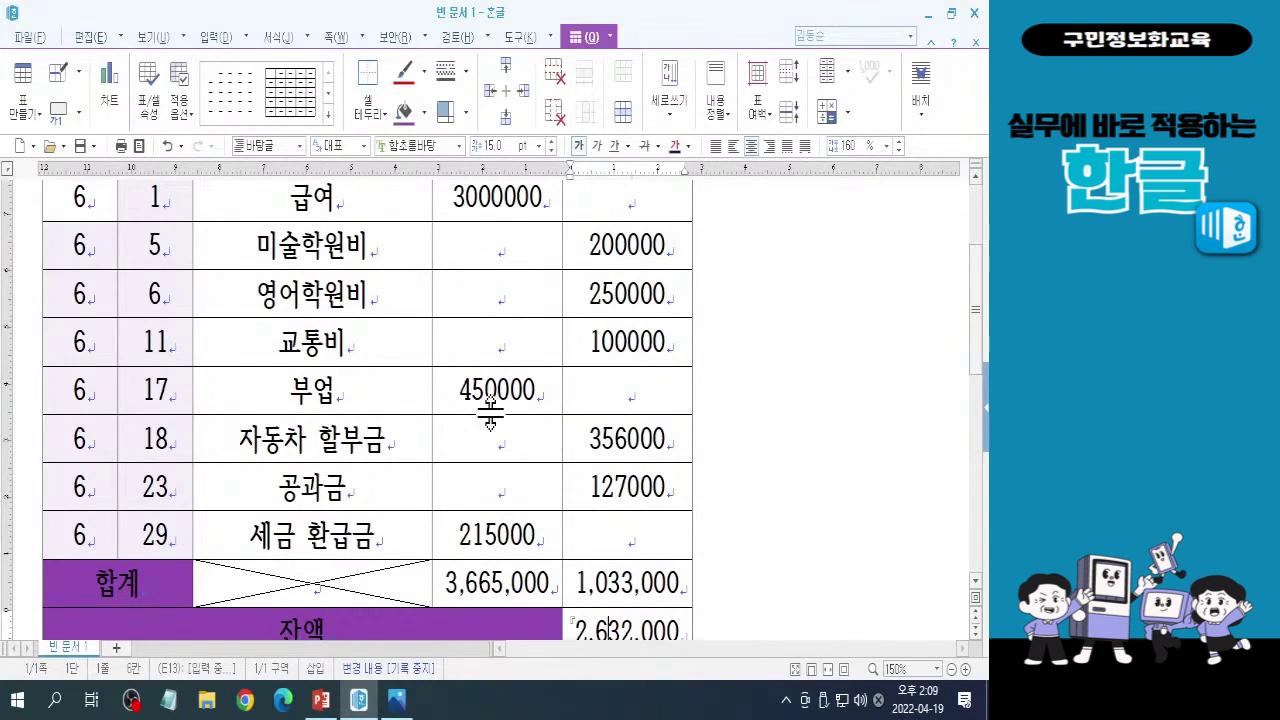
mouse_move(431, 179)
mouse_down()
mouse_move(591, 434)
mouse_move(692, 564)
mouse_up()
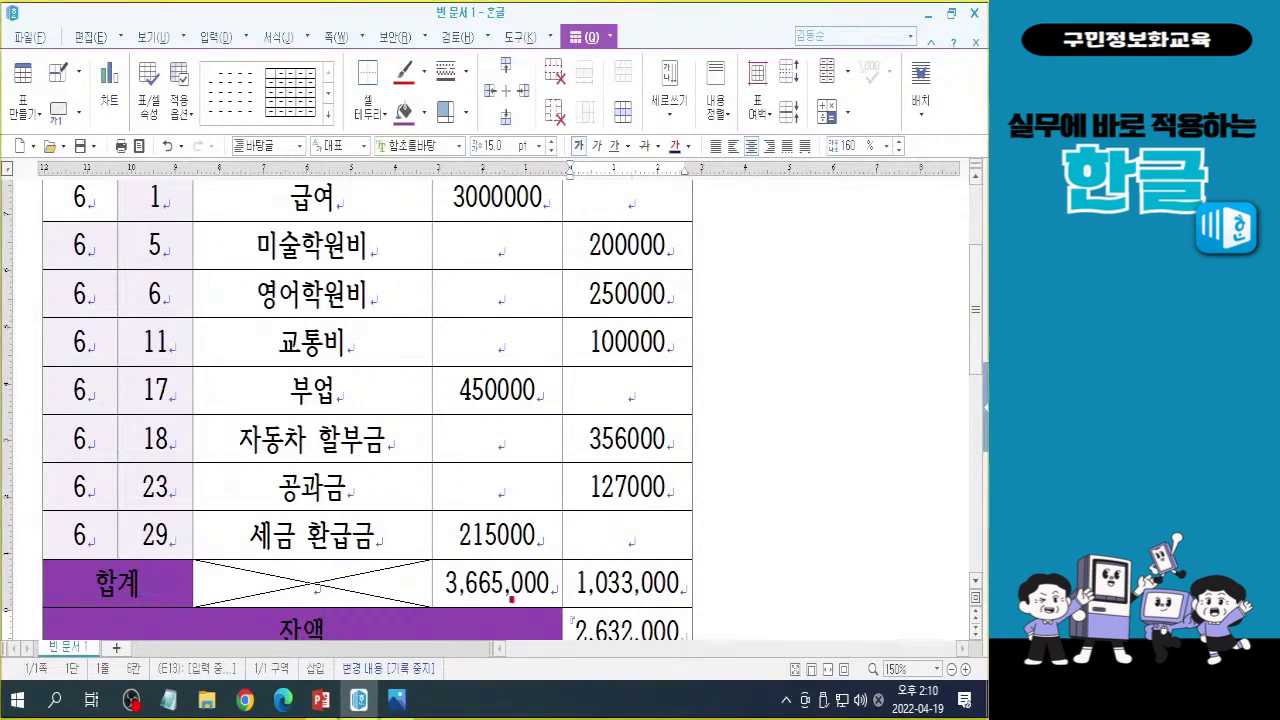
mouse_move(465, 603)
mouse_down()
mouse_move(450, 590)
mouse_move(468, 578)
mouse_move(466, 600)
mouse_move(516, 582)
mouse_move(510, 604)
mouse_up()
mouse_move(596, 601)
mouse_down()
mouse_move(580, 601)
mouse_move(652, 582)
mouse_move(646, 606)
mouse_up()
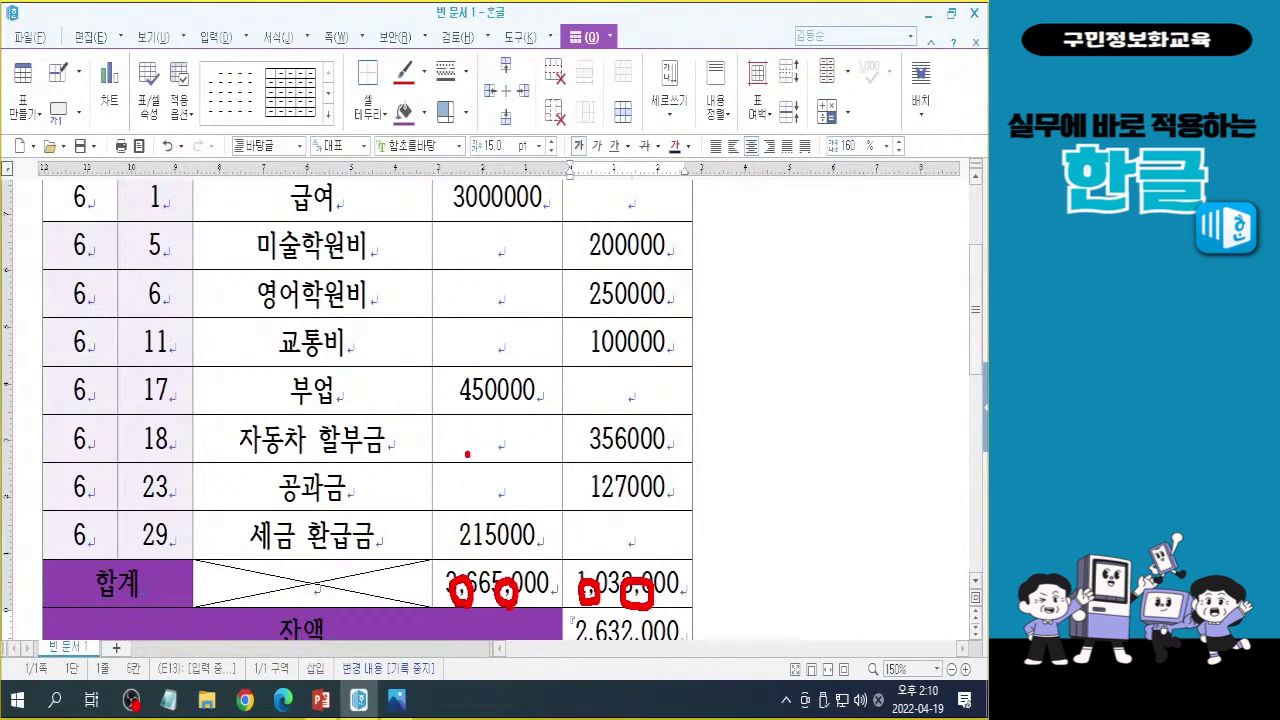
key(Escape)
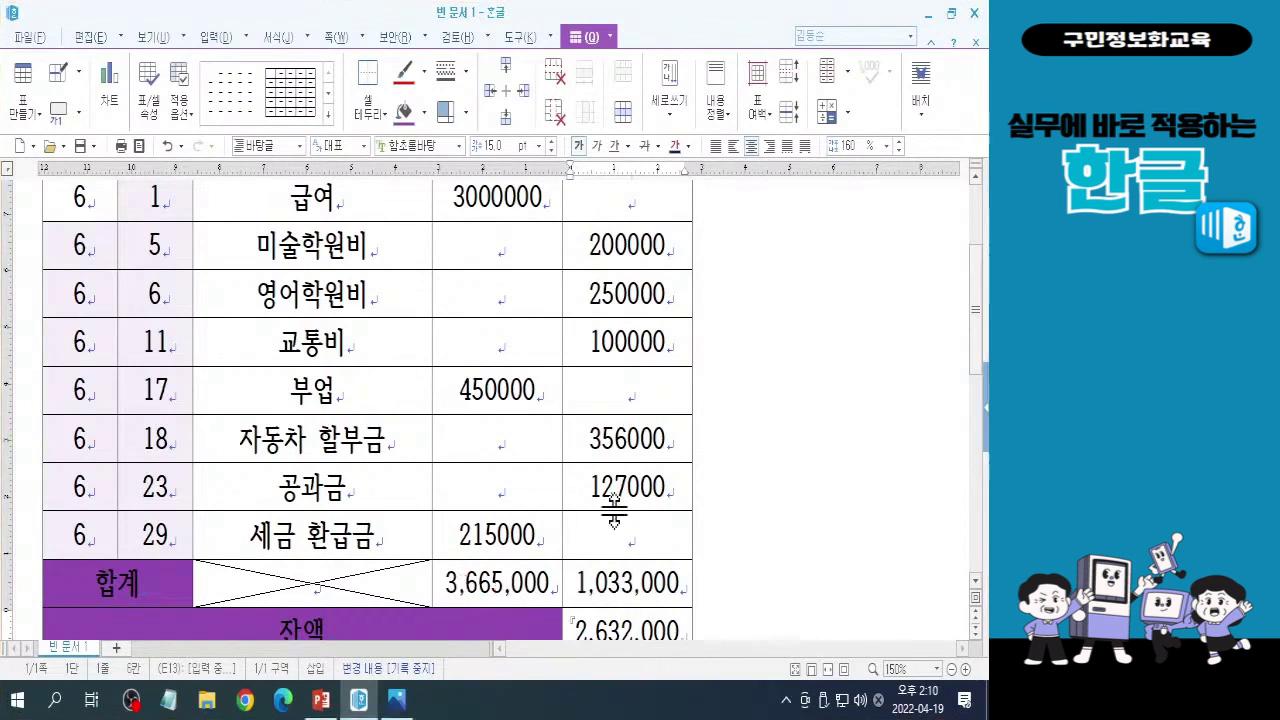
Add thousands separators (자릿점 넣기) to the 수입 and 지출 amounts from the 급여 row through the 세금 환급금 row
drag(978, 362, 979, 351)
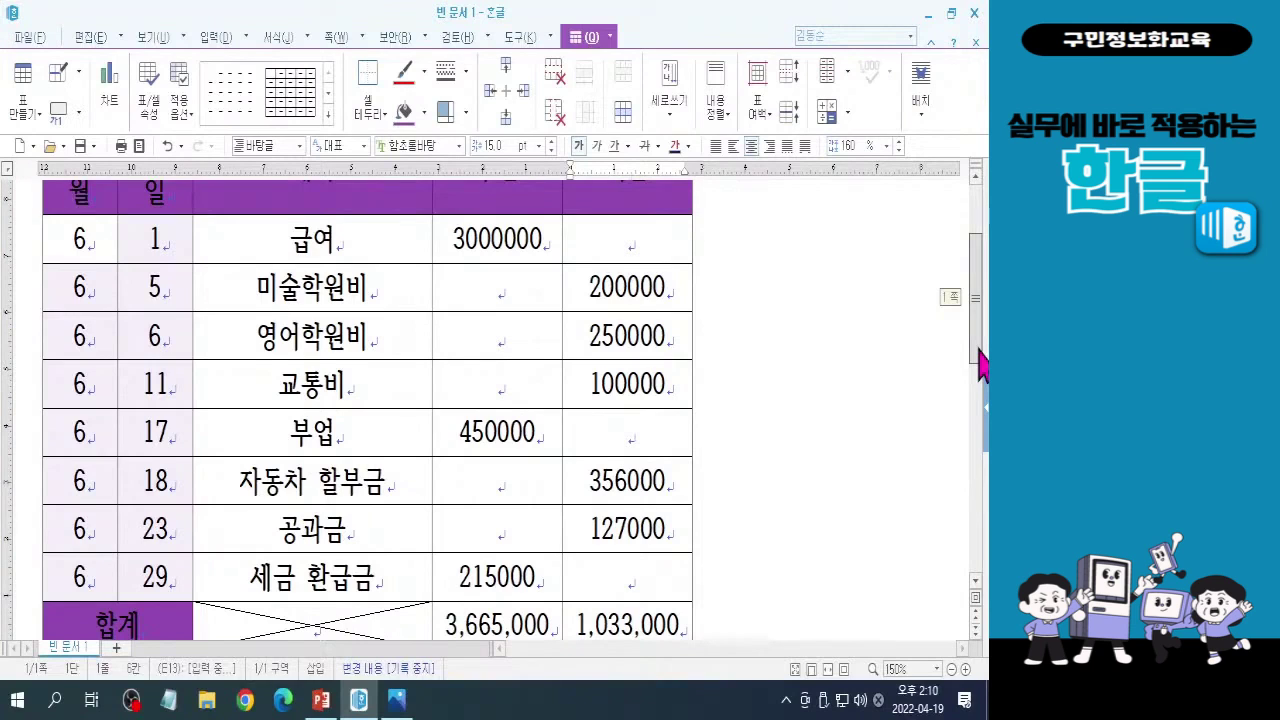
drag(980, 364, 982, 365)
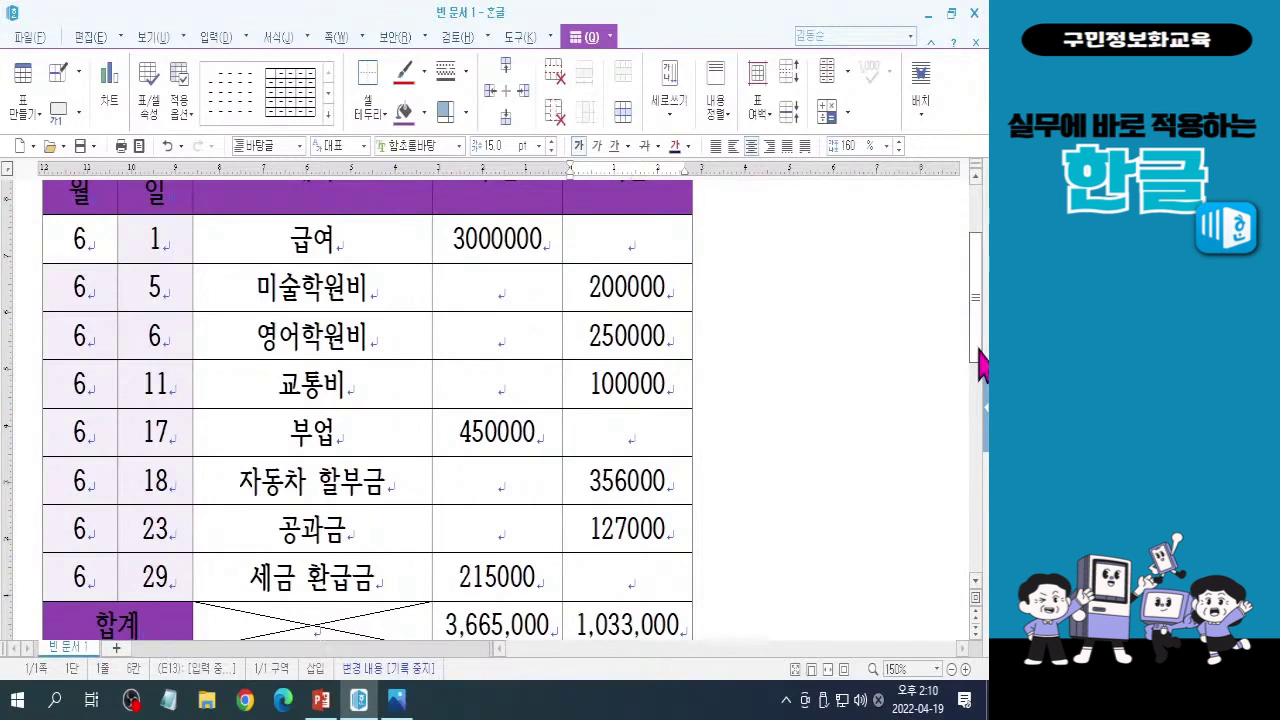
click(481, 245)
drag(452, 255, 537, 258)
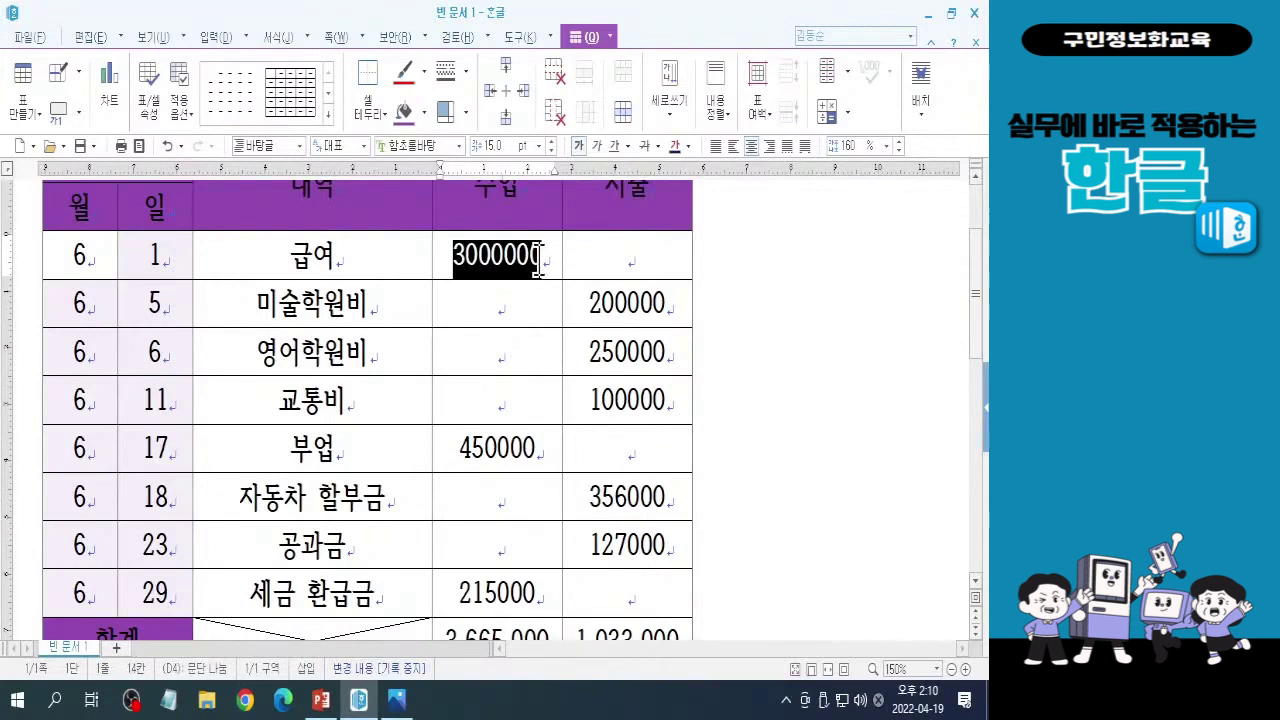
drag(537, 258, 627, 593)
scroll(980, 368, down, 3)
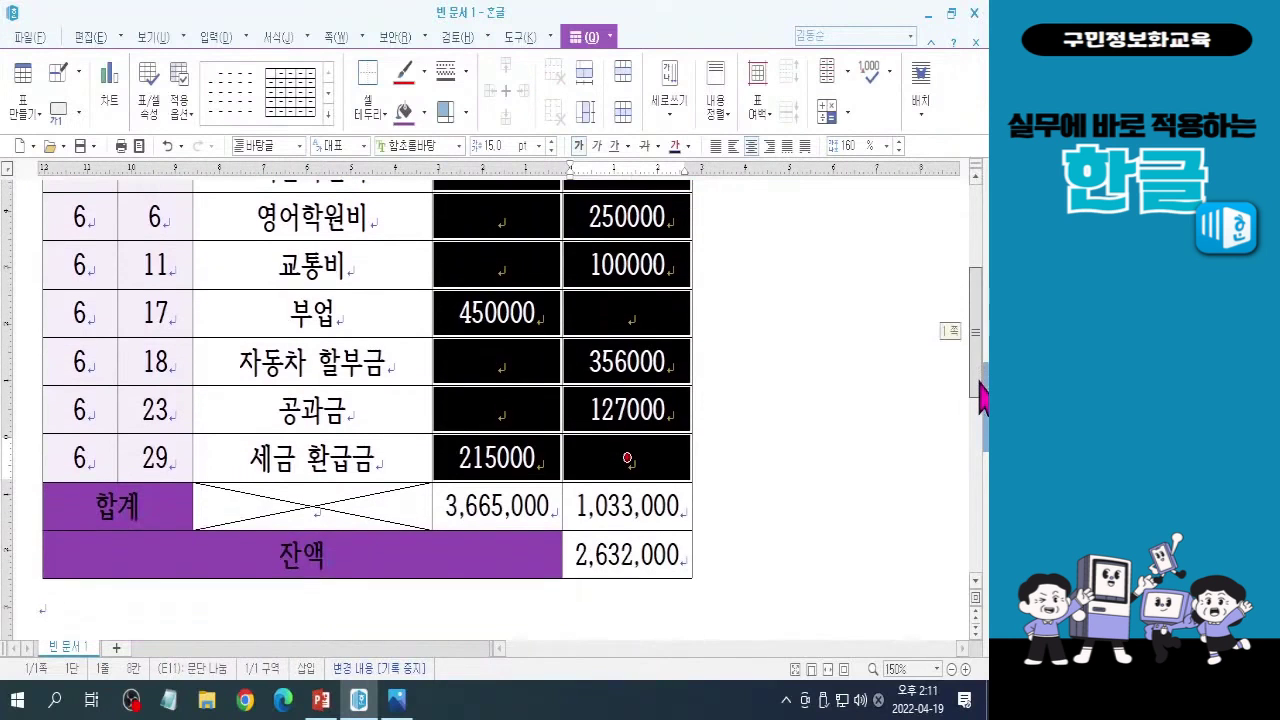
scroll(978, 360, up, 3)
scroll(978, 360, down, 1)
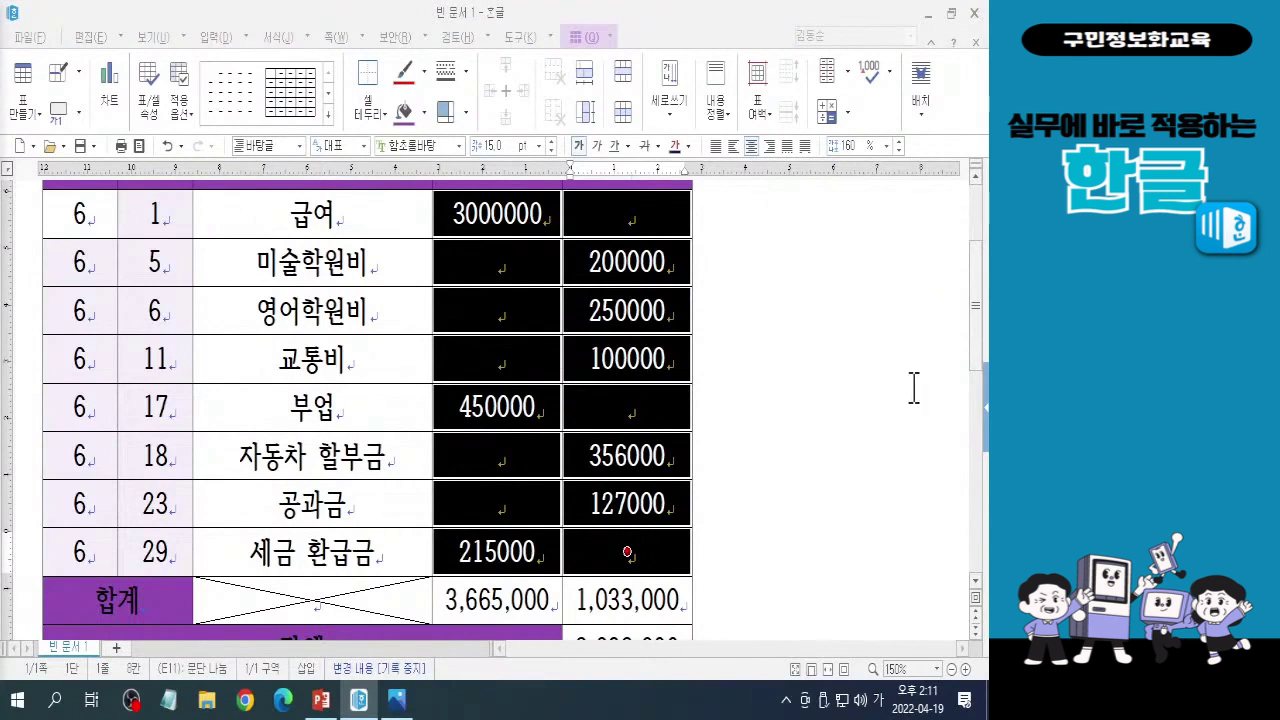
drag(978, 395, 978, 368)
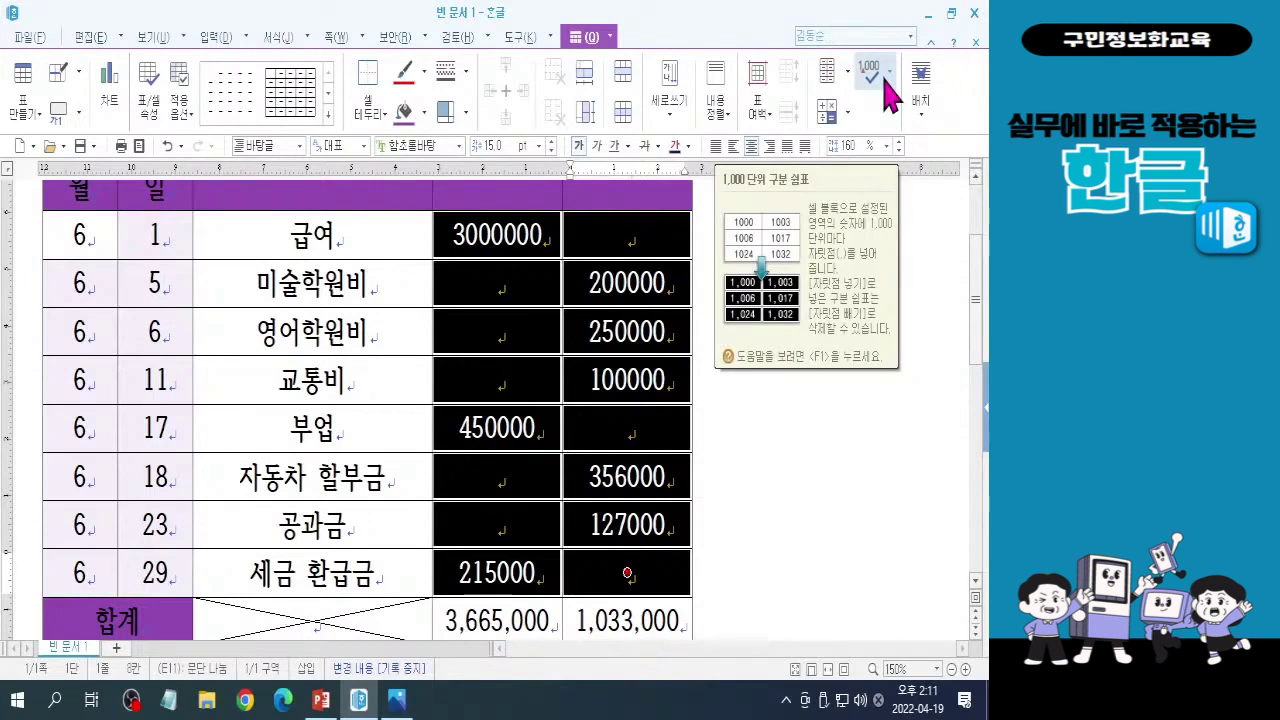
click(886, 80)
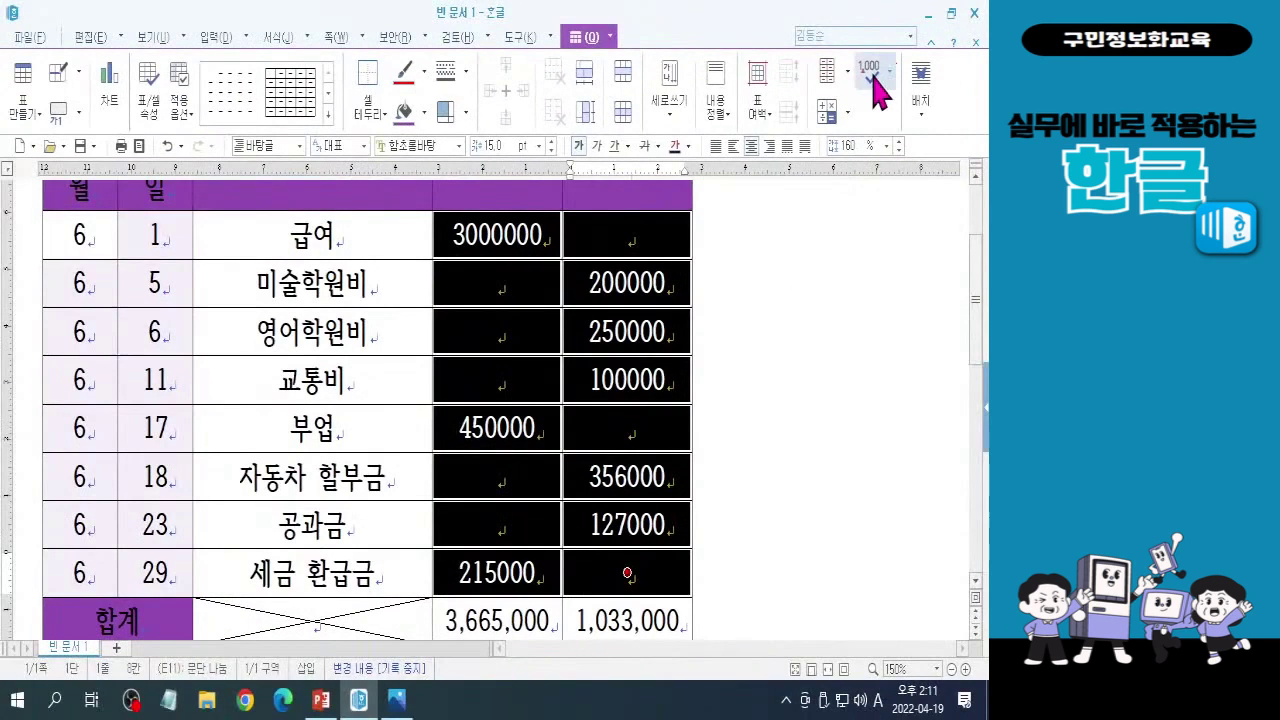
click(876, 80)
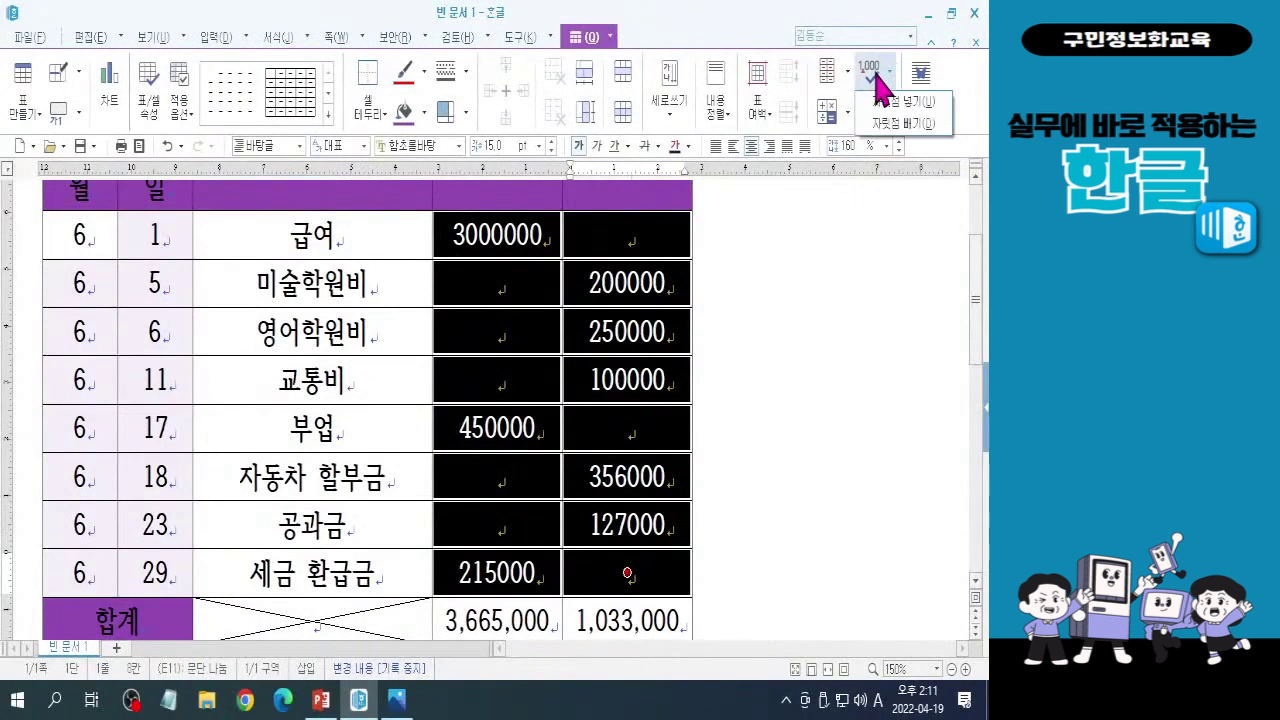
click(897, 102)
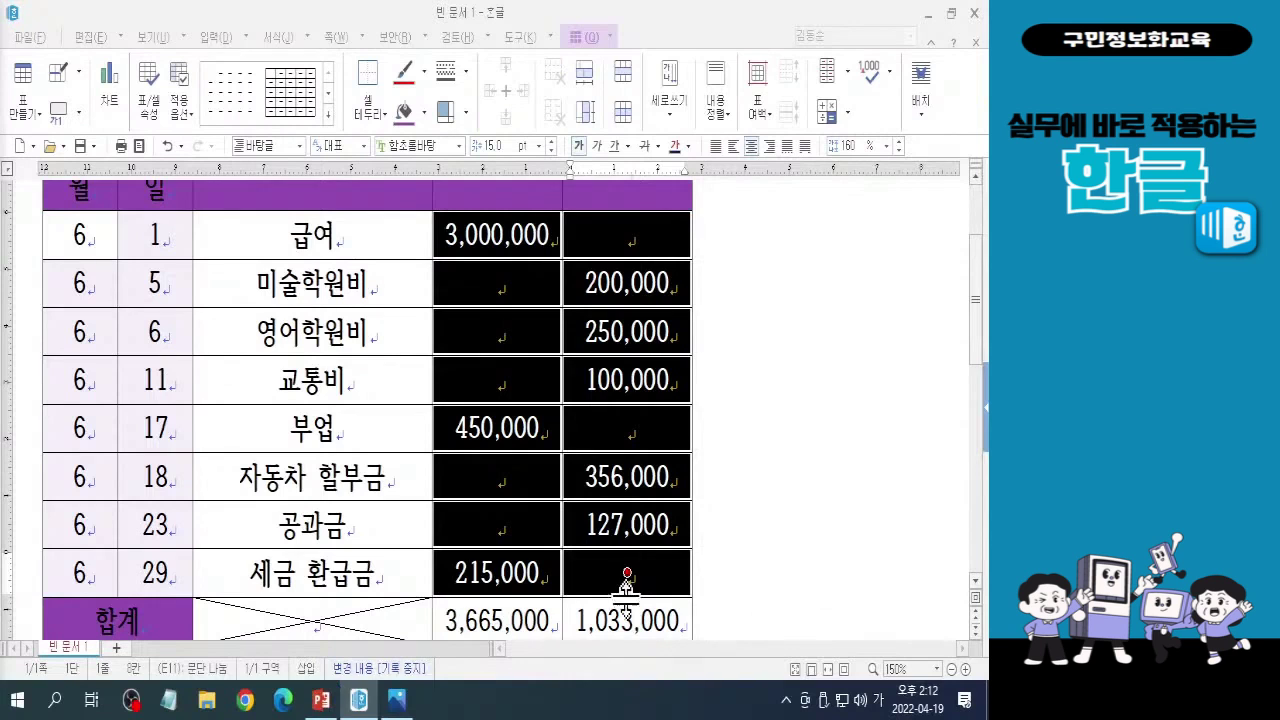
click(822, 490)
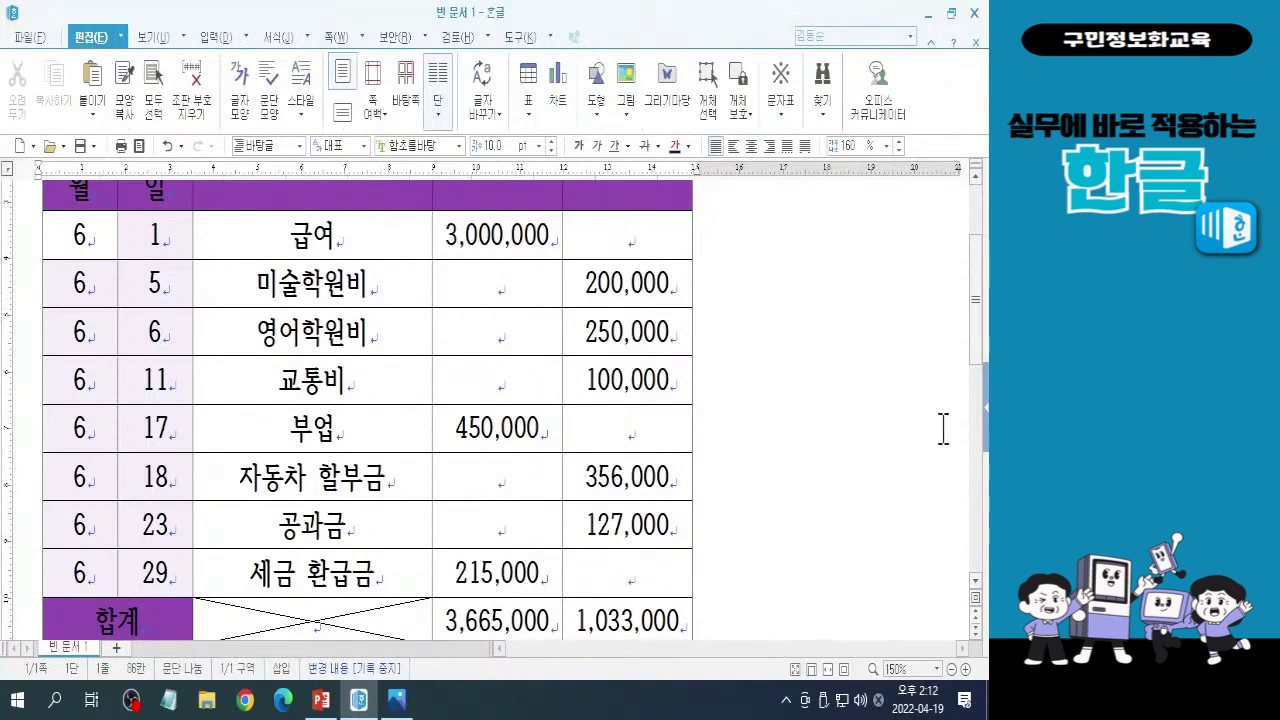
Turn on the page outline view (쪽 윤곽) and set the document zoom to 125%
drag(980, 345, 980, 325)
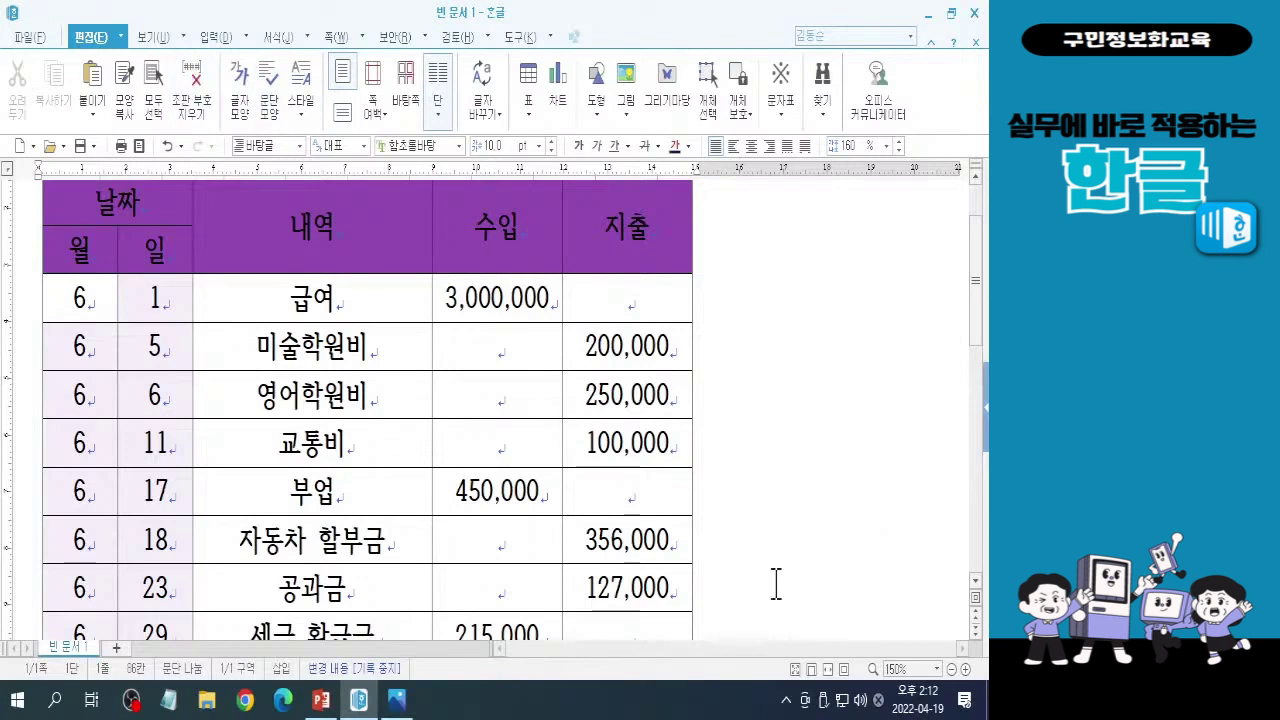
click(168, 42)
click(16, 90)
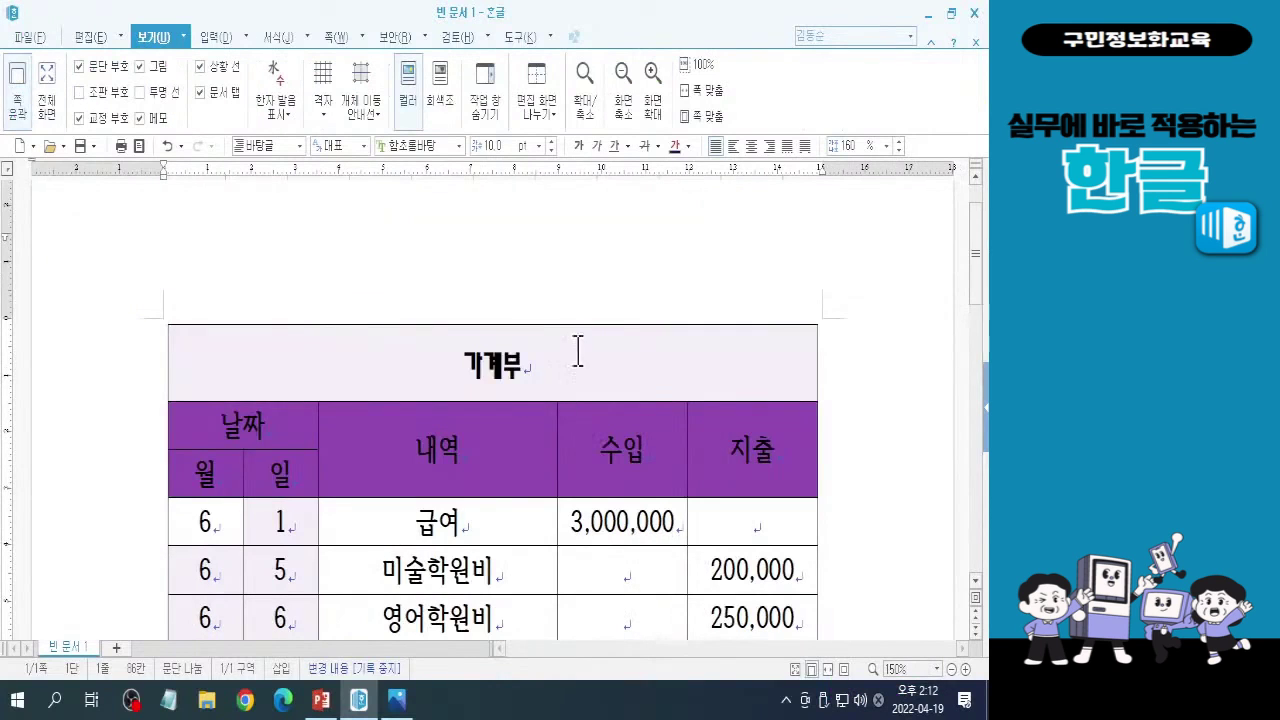
ctrl+scroll(591, 340, down, 1)
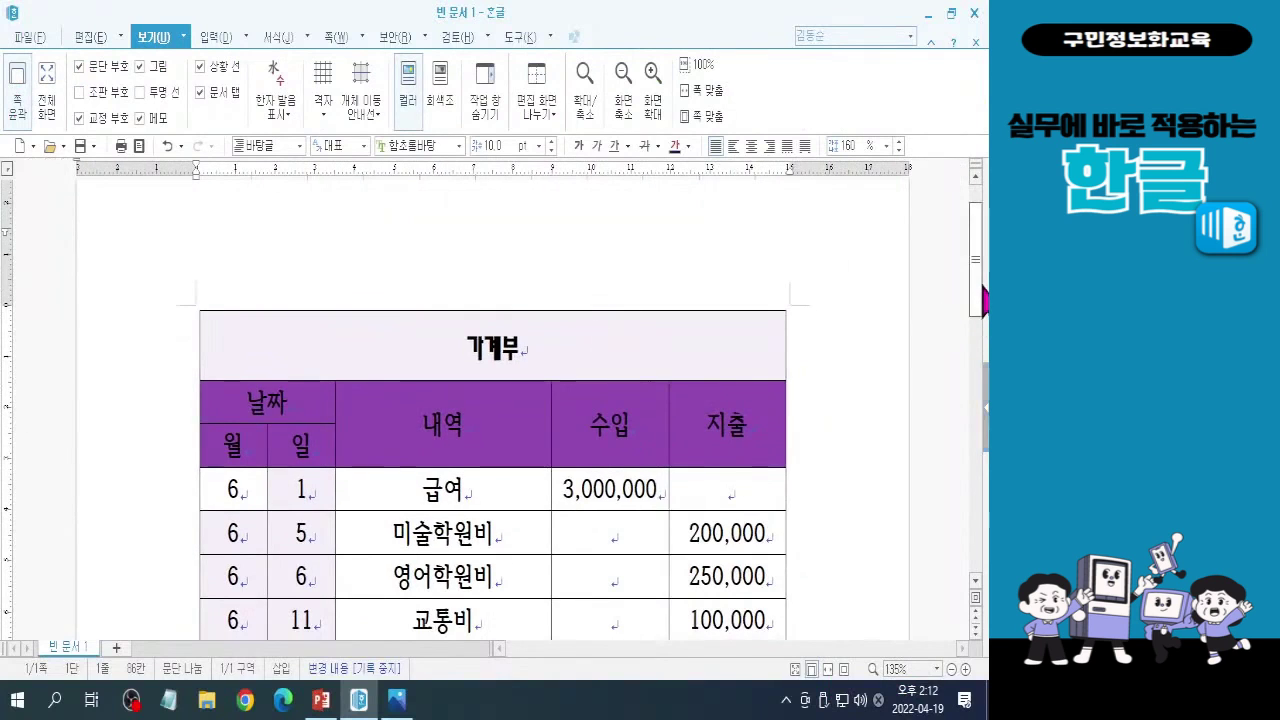
drag(980, 298, 983, 320)
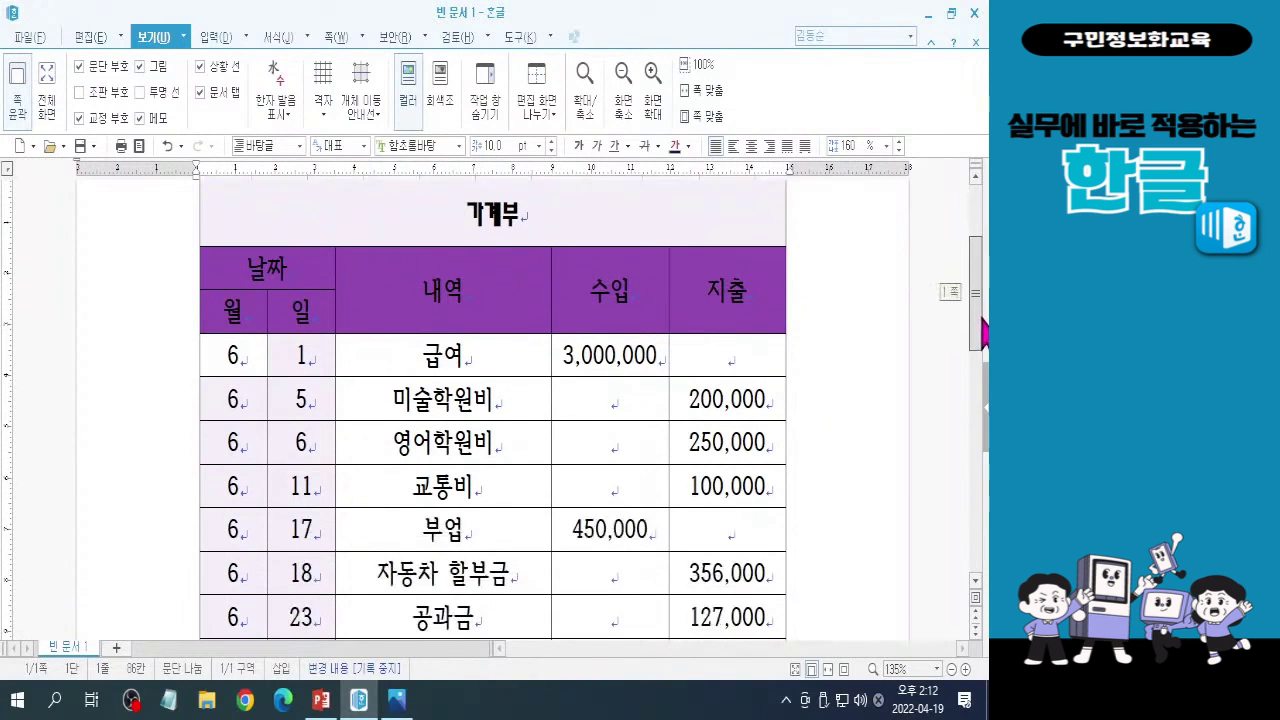
click(938, 669)
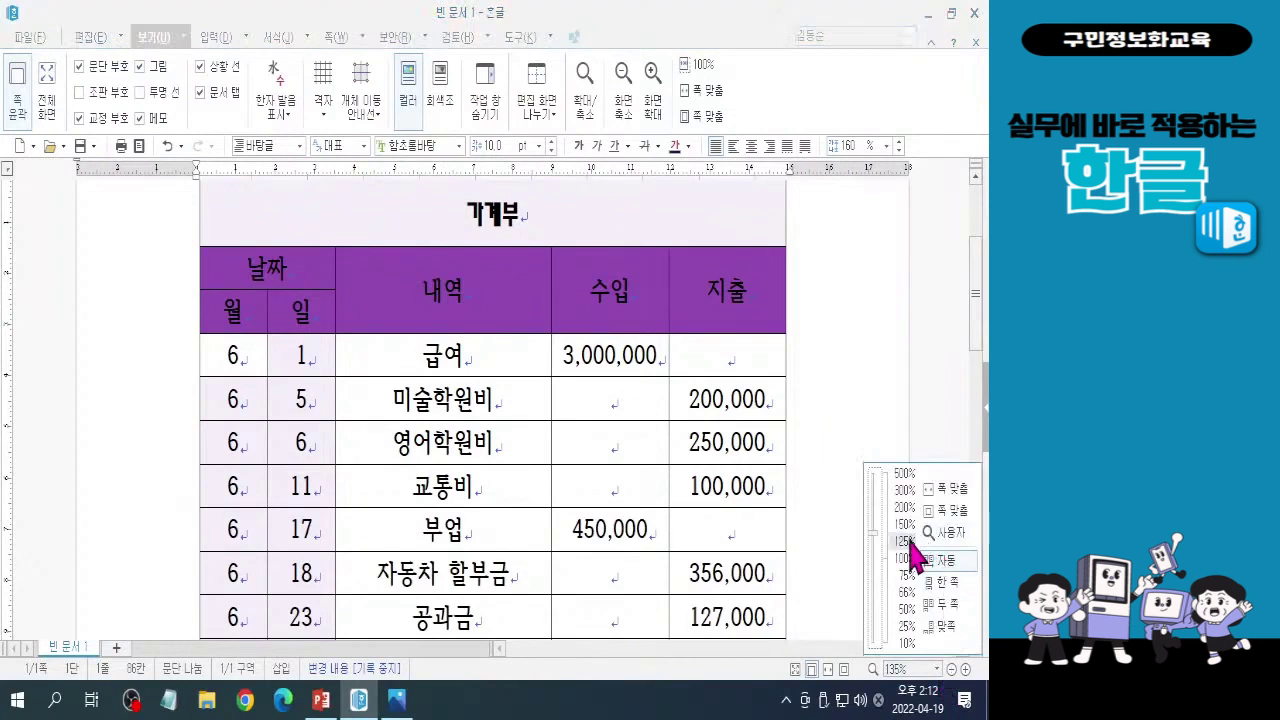
click(909, 544)
drag(980, 335, 982, 365)
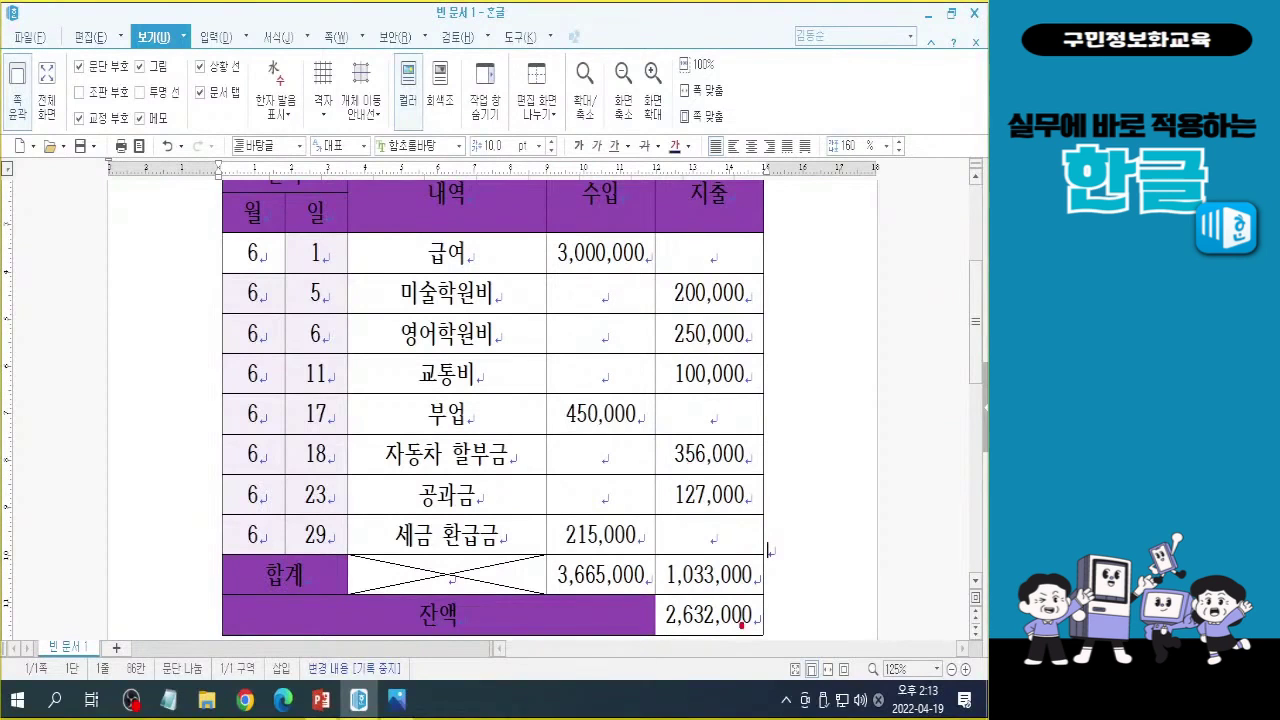
mouse_move(749, 640)
mouse_down()
mouse_move(678, 636)
mouse_move(658, 608)
mouse_move(765, 606)
mouse_move(709, 627)
mouse_up()
mouse_move(634, 587)
mouse_down()
mouse_move(561, 589)
mouse_move(590, 549)
mouse_move(645, 561)
mouse_move(648, 591)
mouse_move(741, 591)
mouse_move(664, 585)
mouse_move(670, 542)
mouse_move(745, 542)
mouse_move(762, 580)
mouse_move(736, 590)
mouse_up()
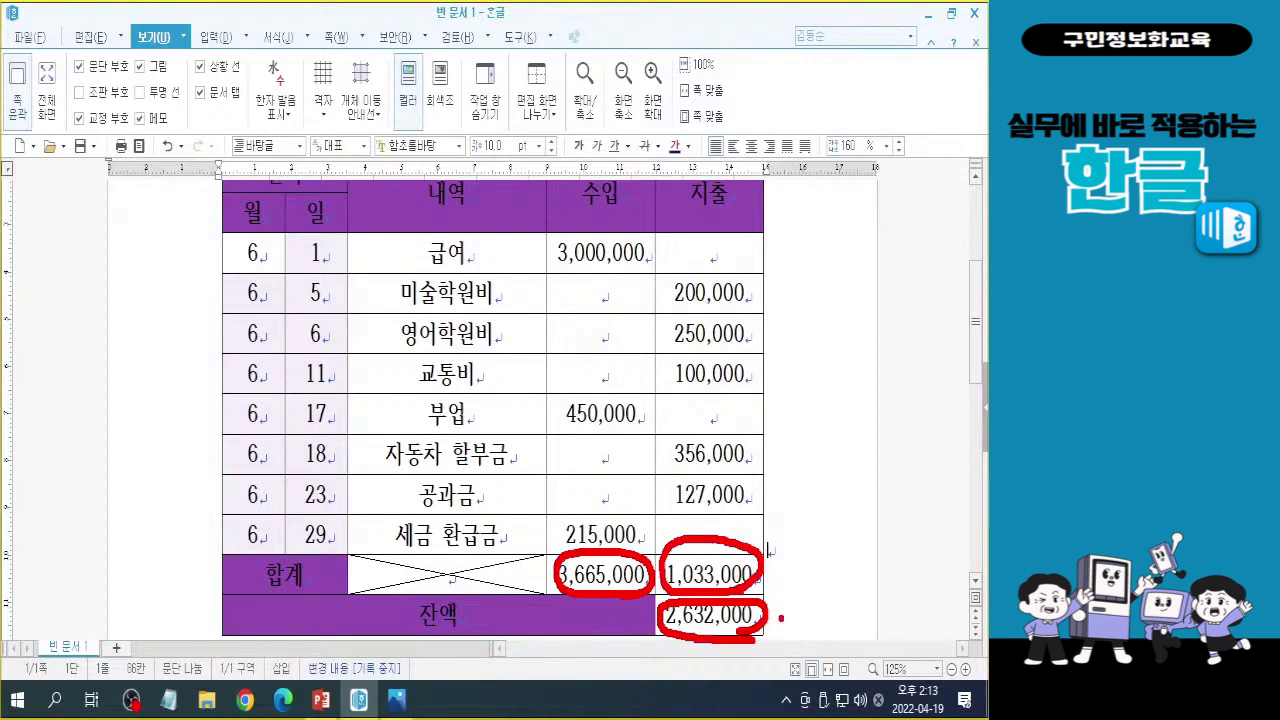
key(ctrl+z)
key(ctrl+z)
key(ctrl+z)
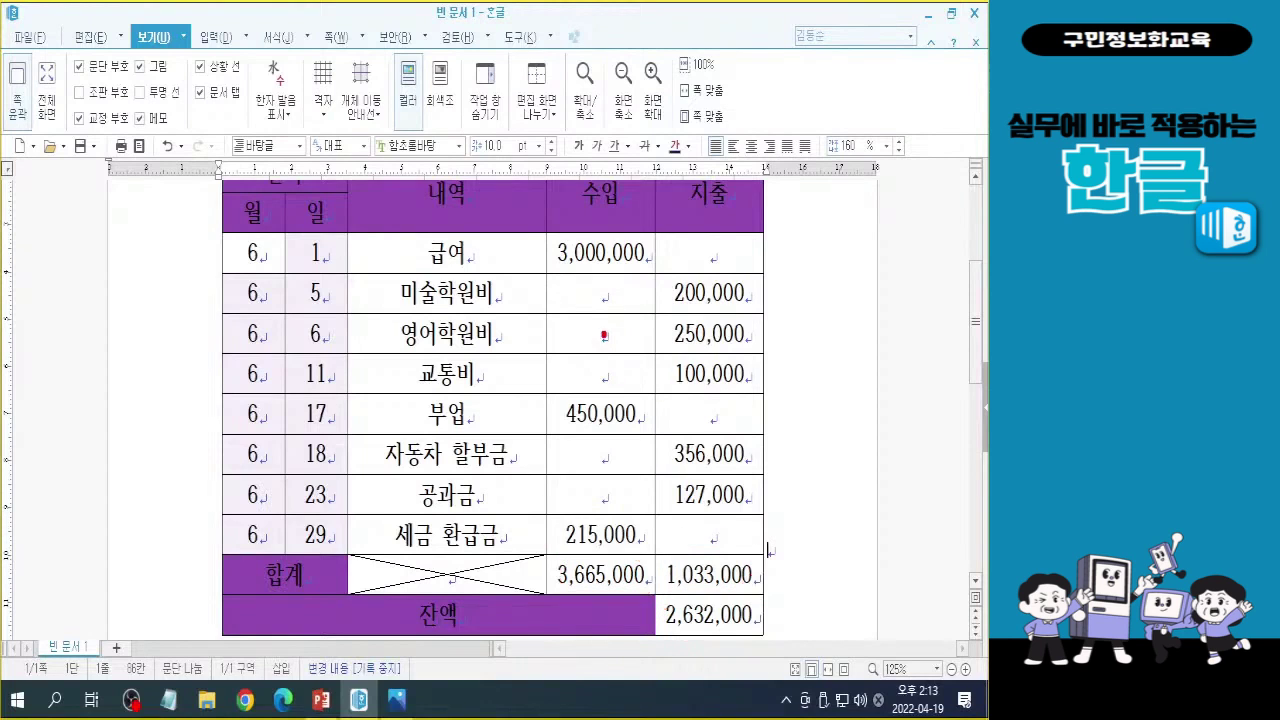
mouse_move(546, 232)
mouse_down()
mouse_move(700, 463)
mouse_move(757, 509)
mouse_move(755, 547)
mouse_move(769, 556)
mouse_up()
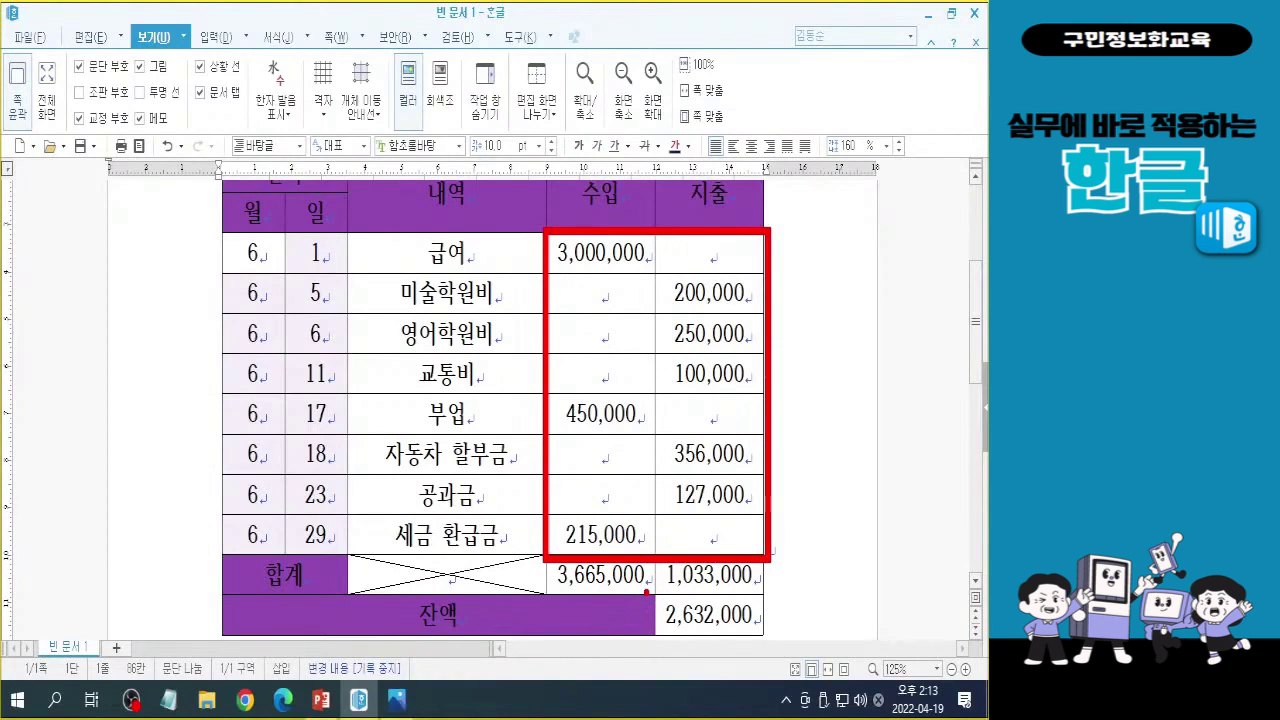
key(Escape)
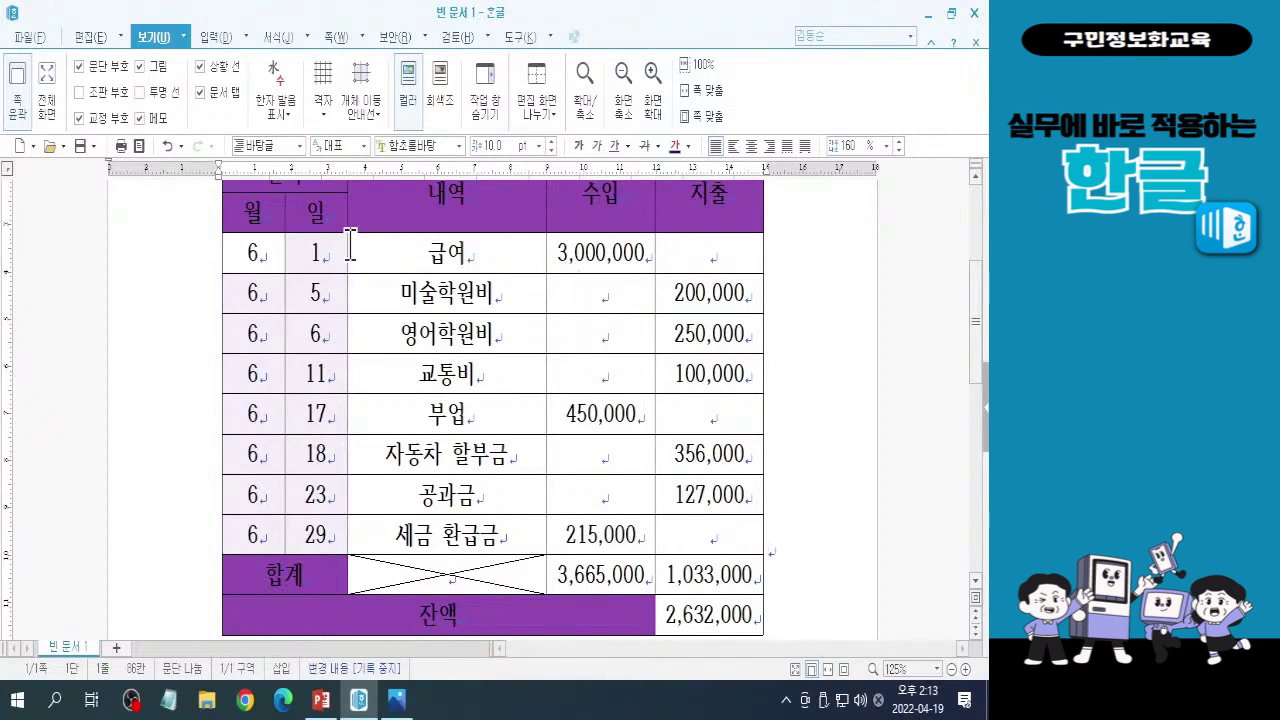
Change the 급여 income to 3,100,000 and the 미술학원비 expense to 250,000
click(589, 253)
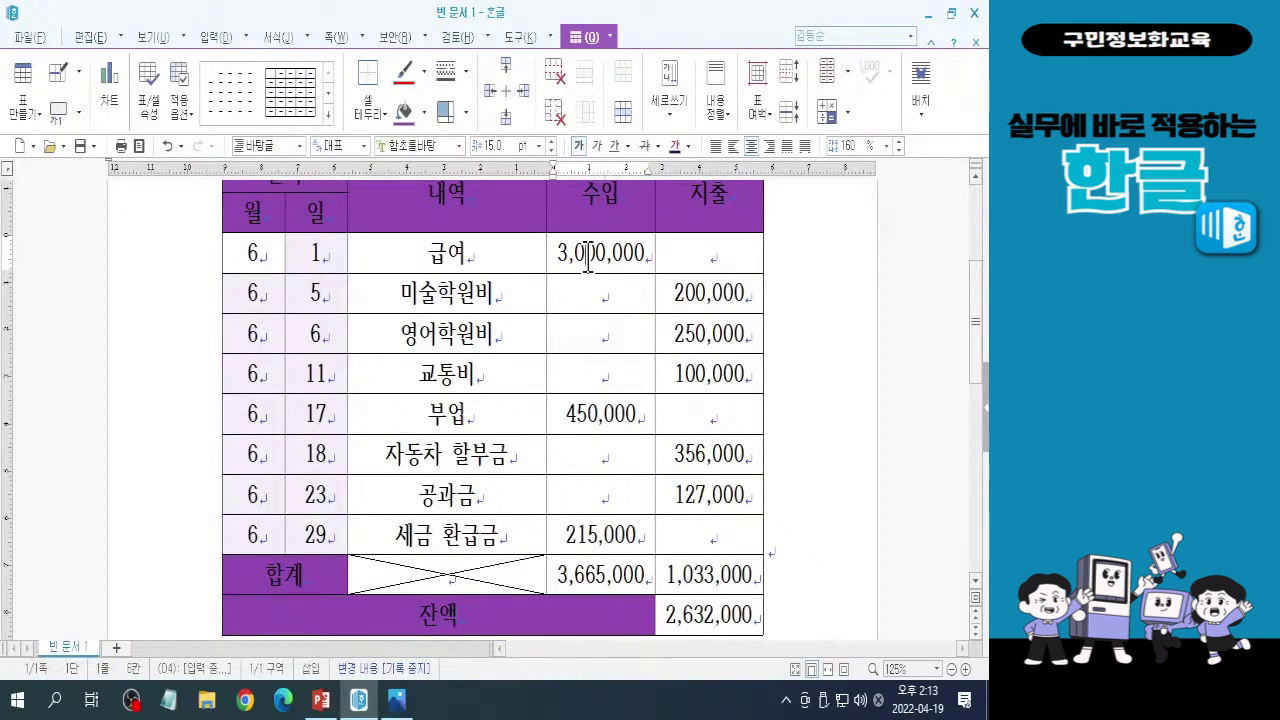
key(BackSpace)
text(1)
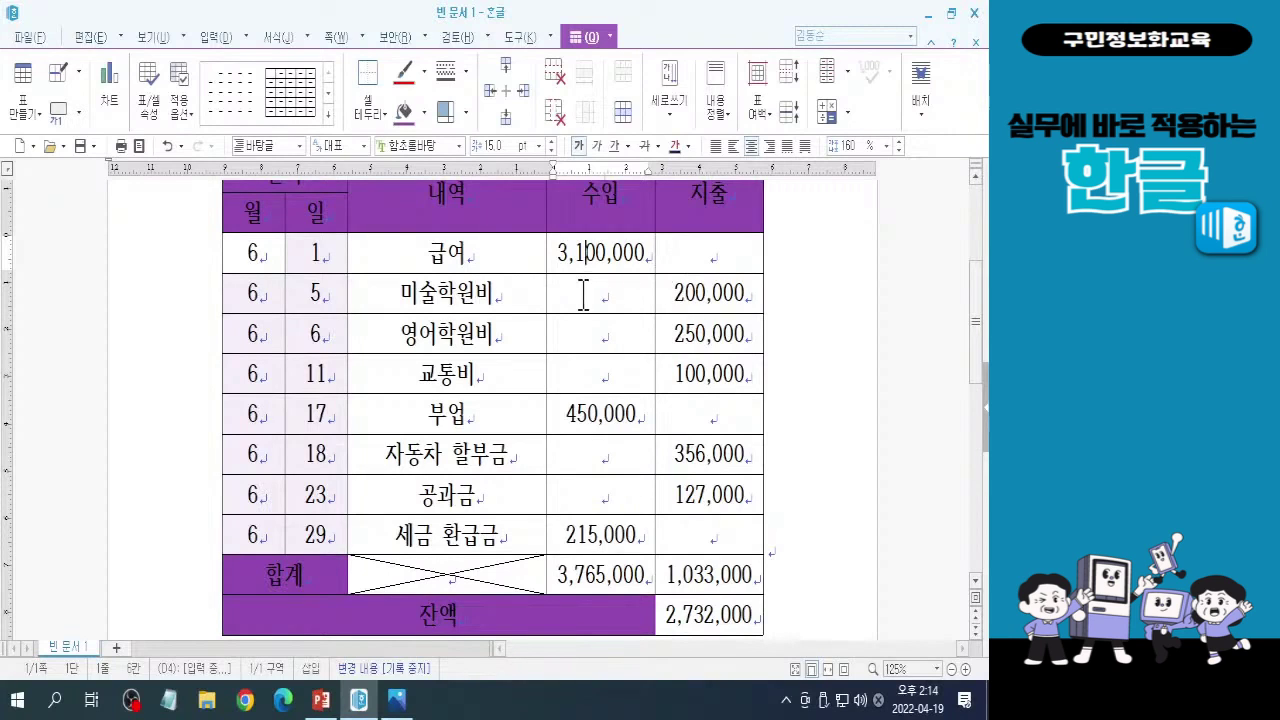
click(695, 293)
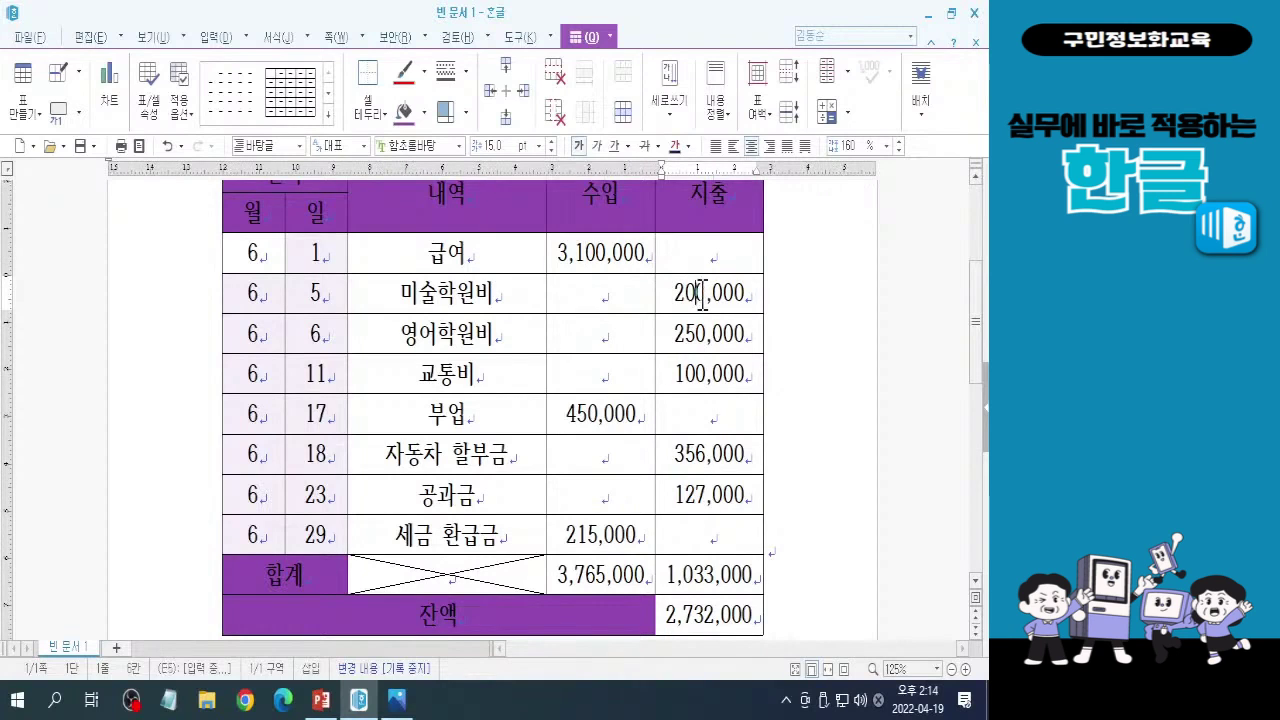
key(BackSpace)
text(5)
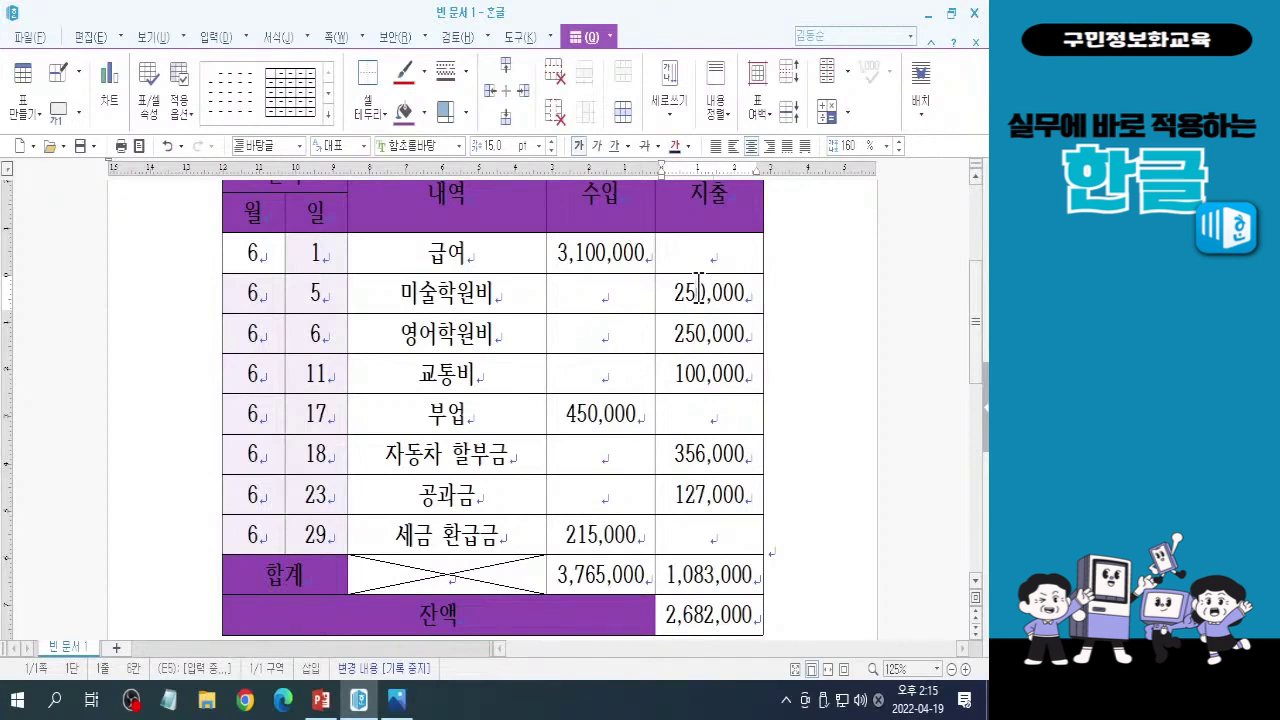
drag(656, 551, 765, 595)
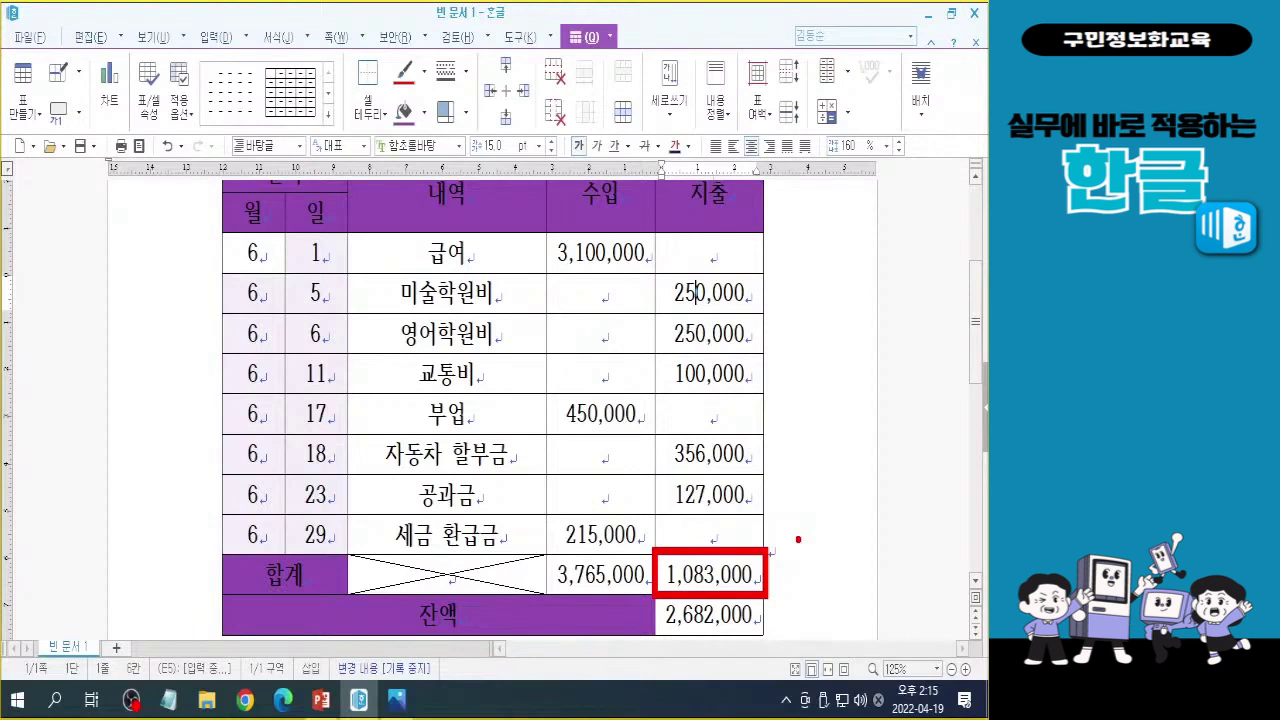
key(Escape)
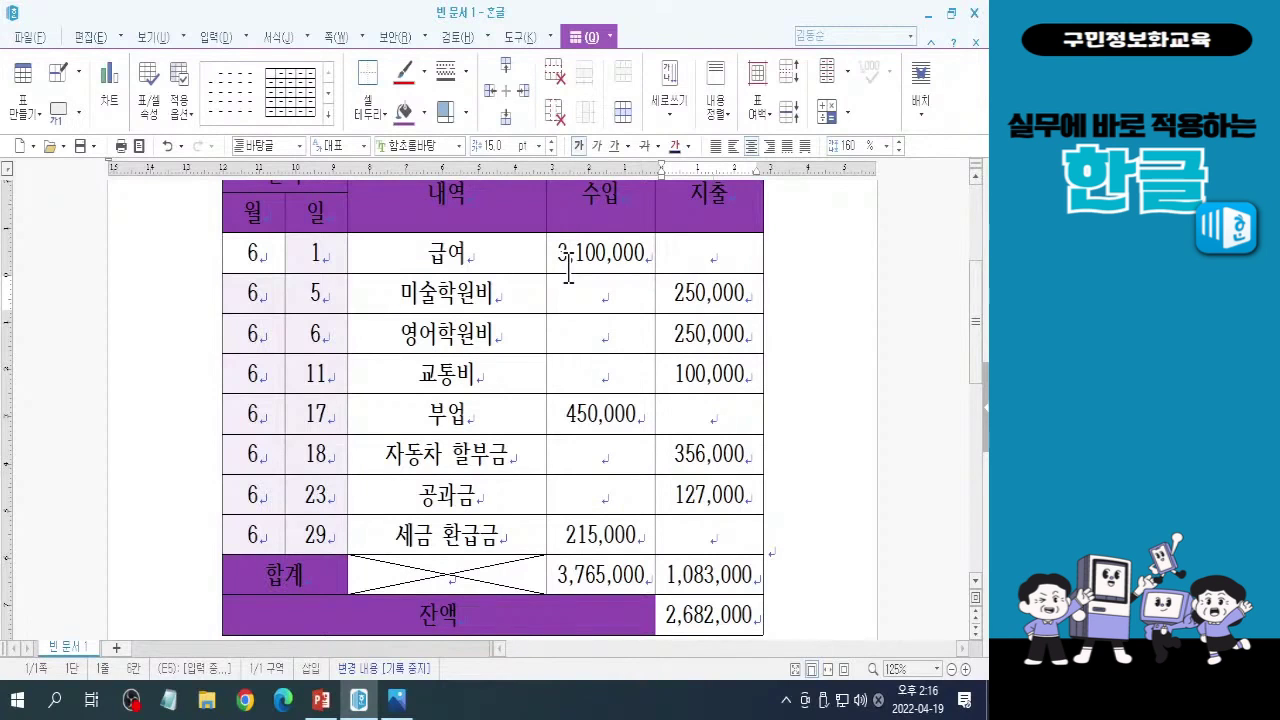
Save the document as 가계부 in the desktop's OA 마스터 프로젝트 한글 folder and close it
click(499, 414)
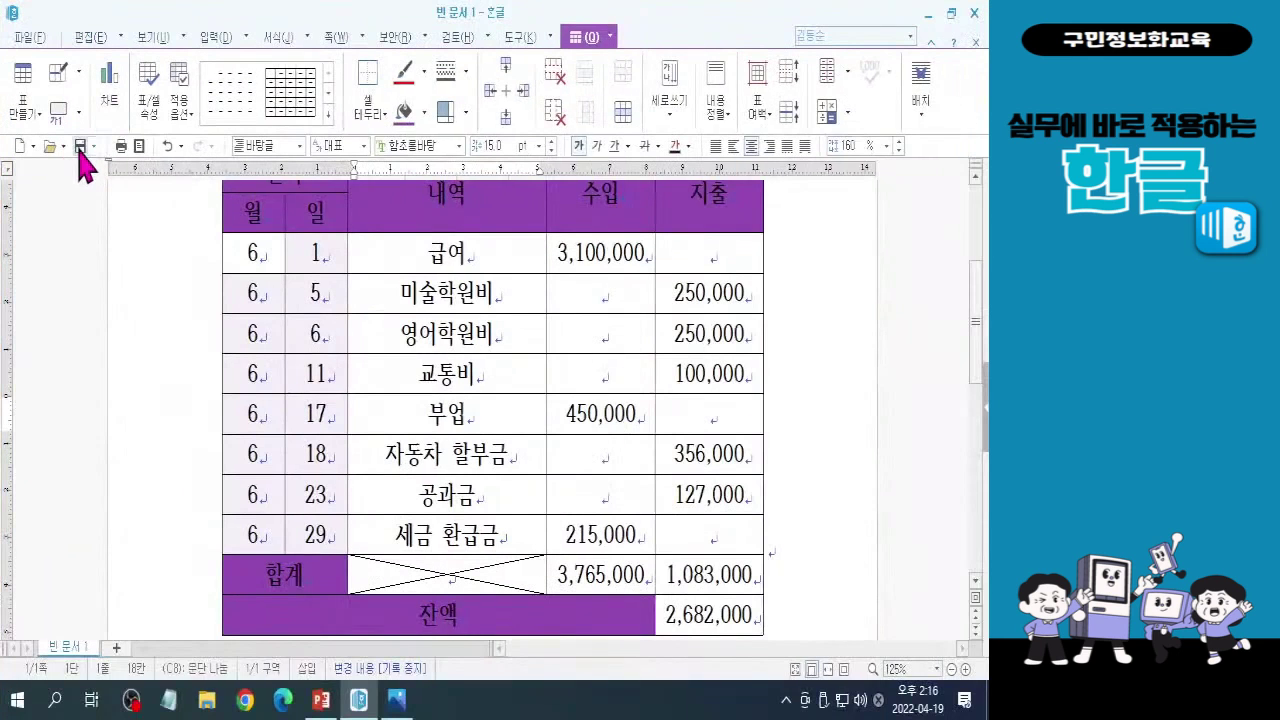
click(161, 282)
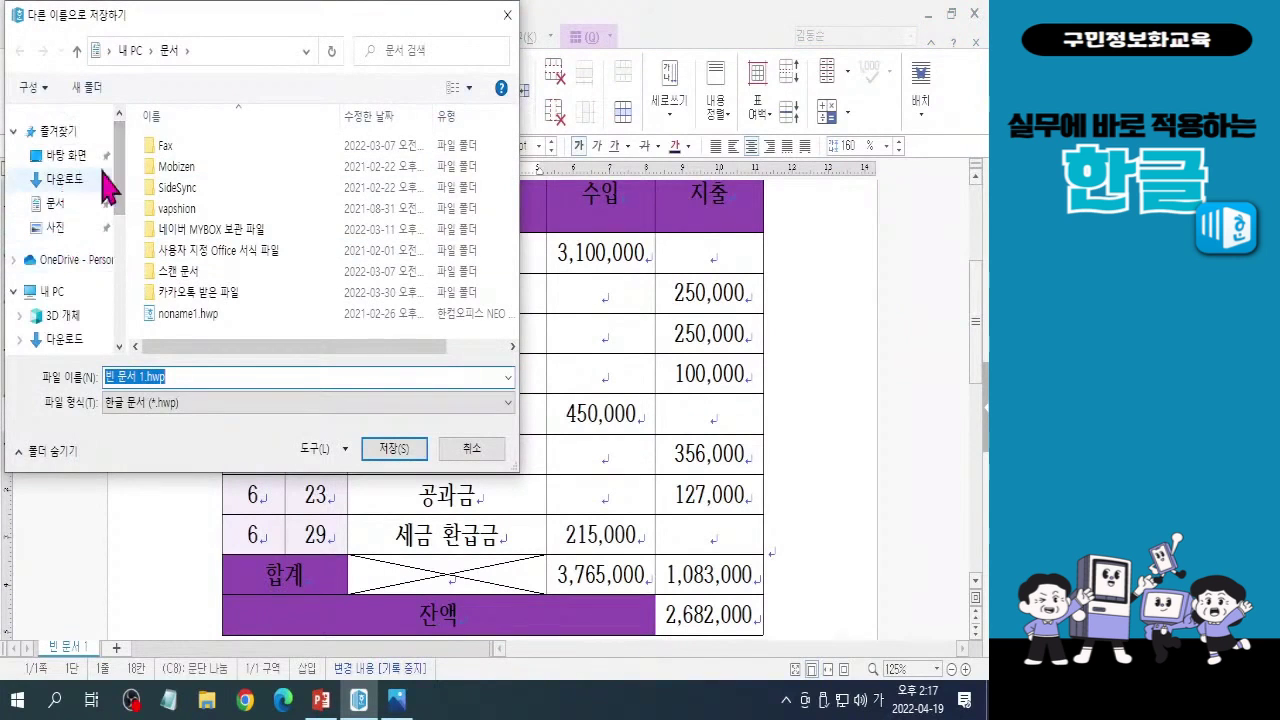
click(62, 157)
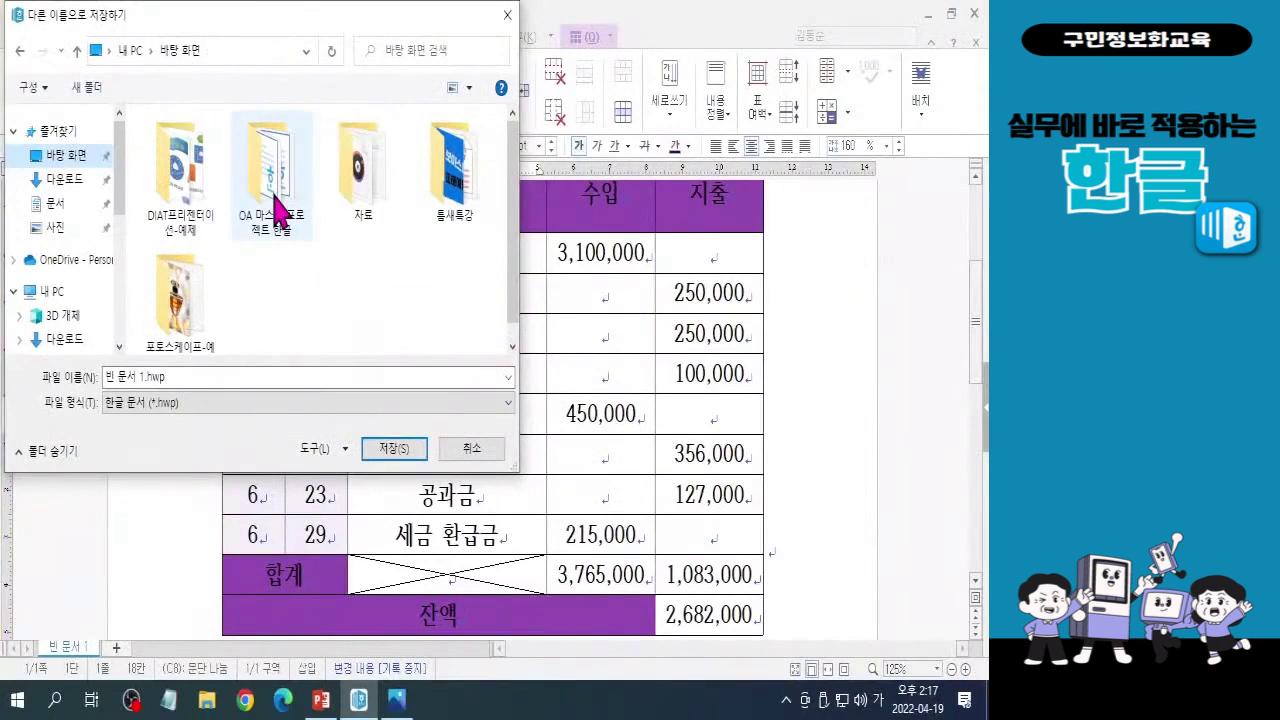
double_click(540, 225)
click(181, 378)
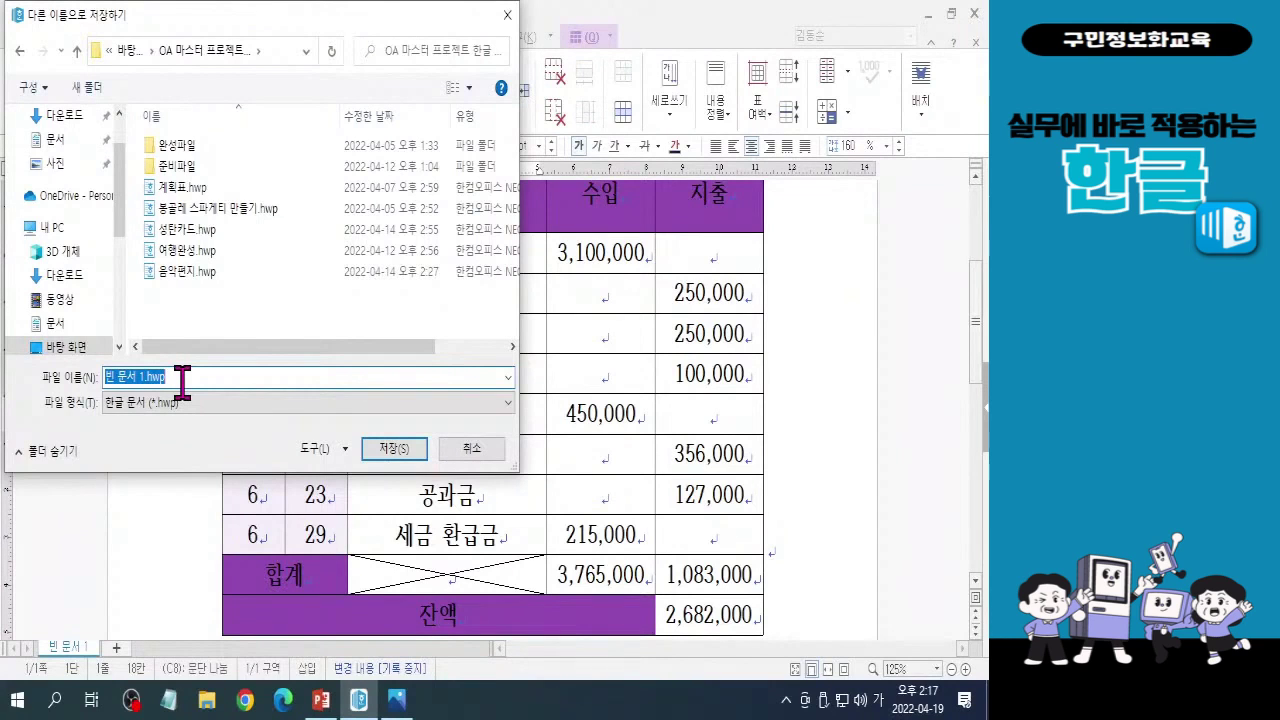
text(가계부)
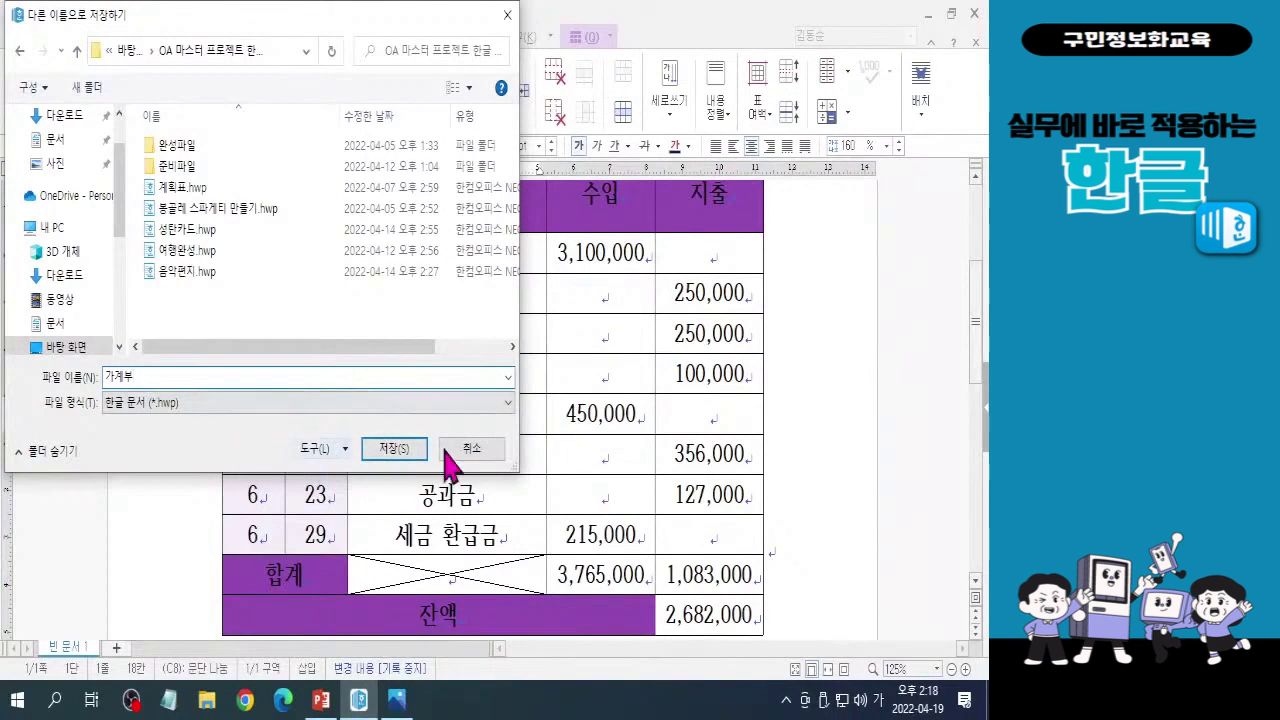
click(393, 449)
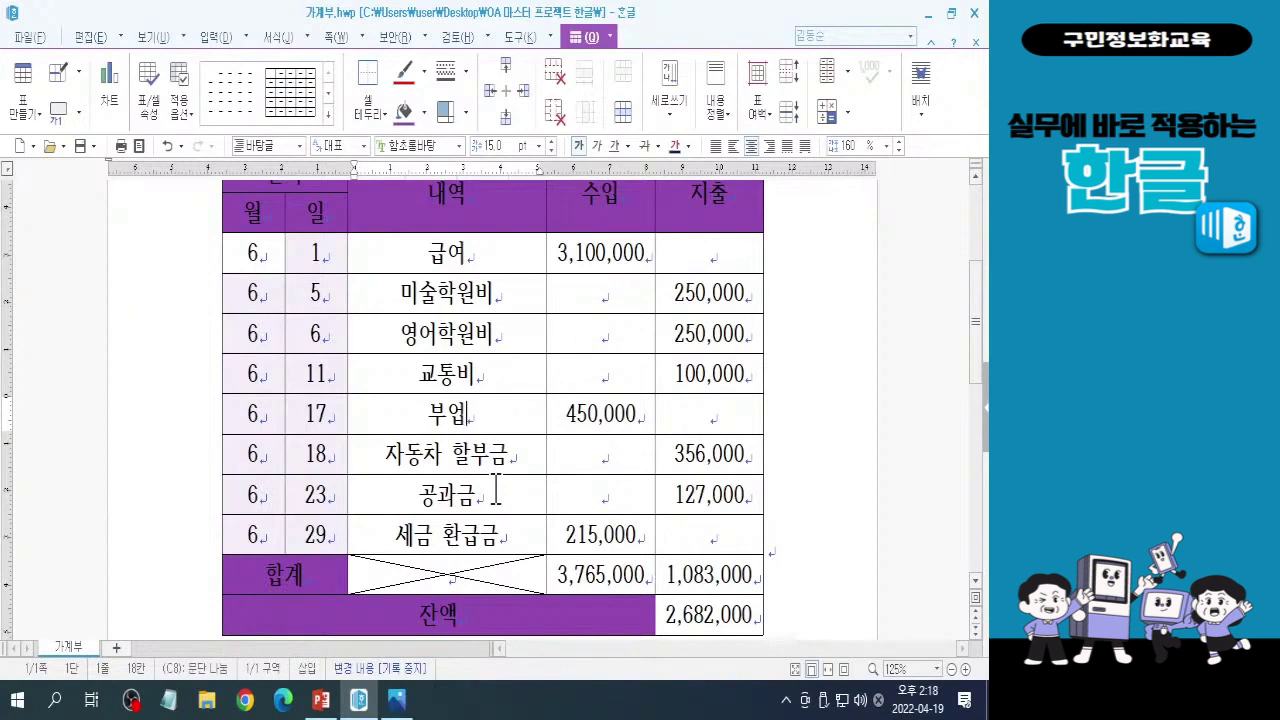
click(496, 491)
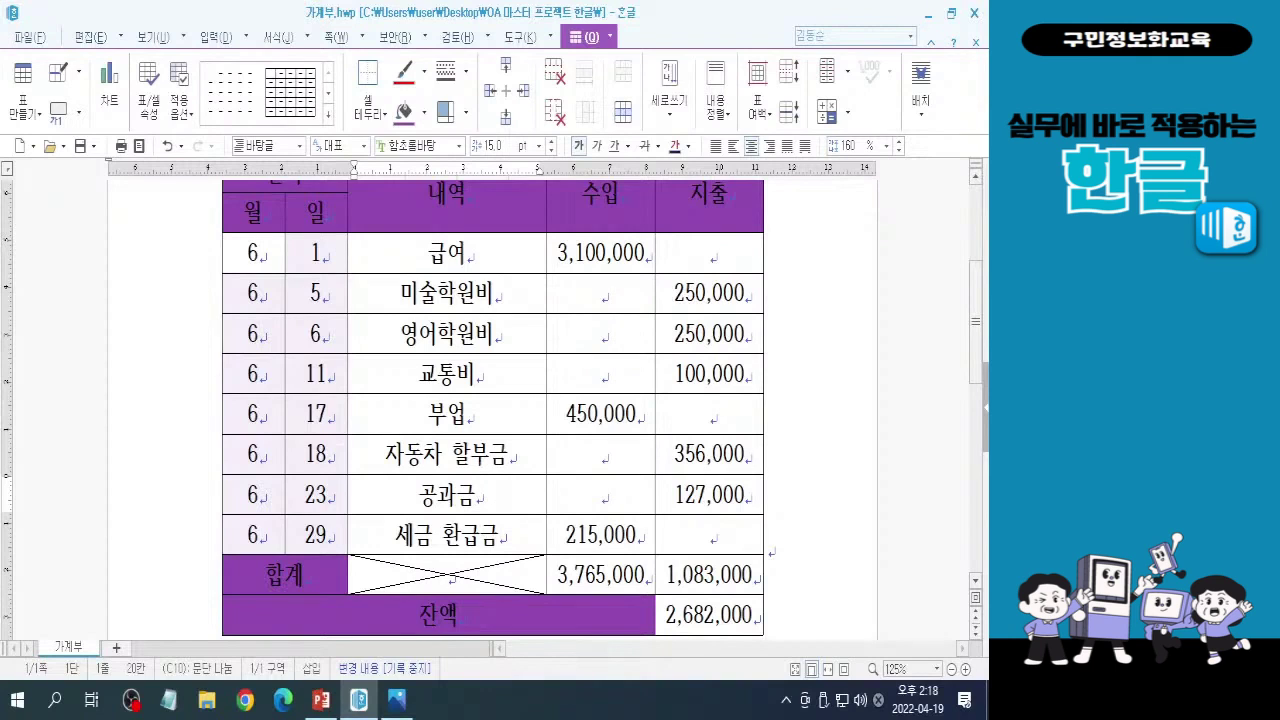
click(976, 13)
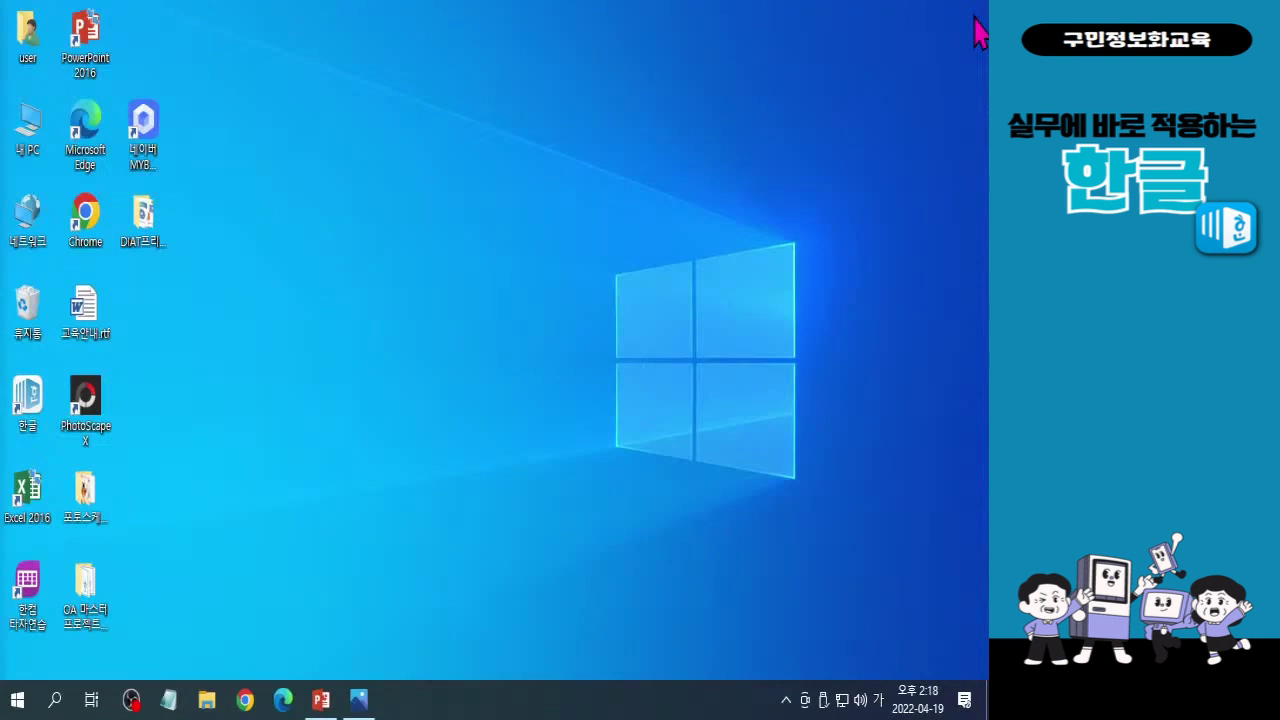
key(Hangul)
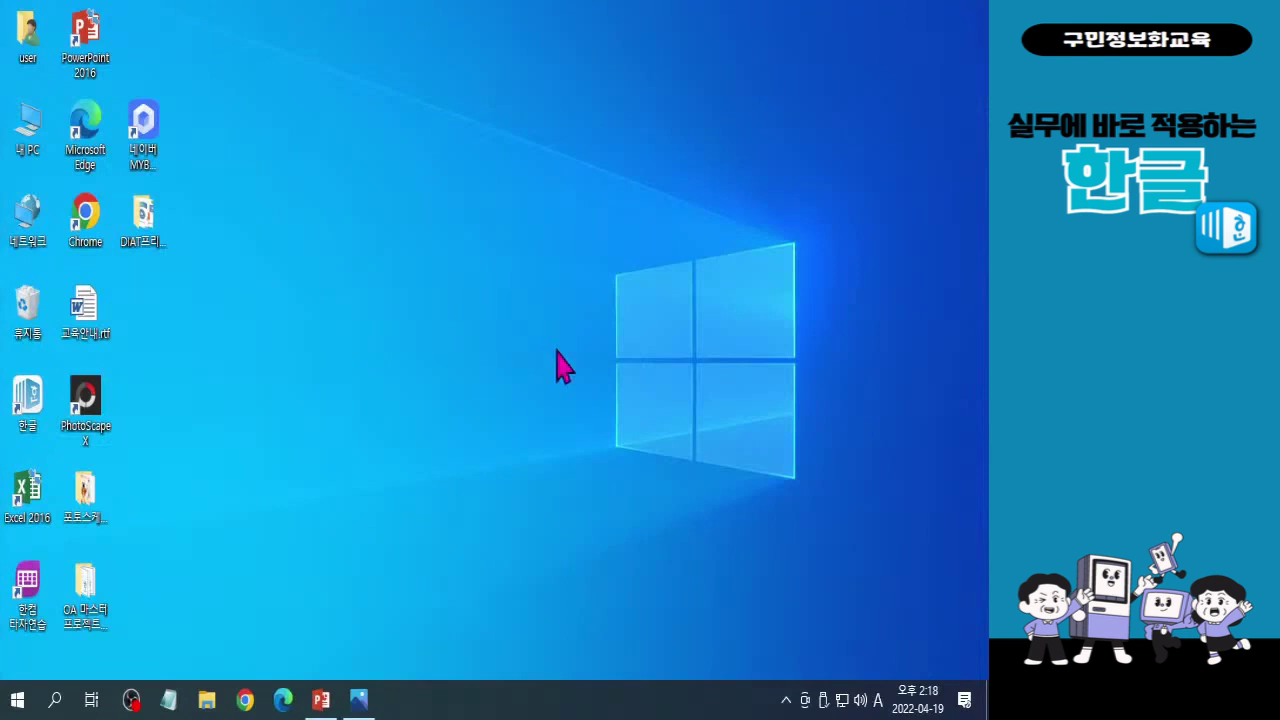
key(Hangul)
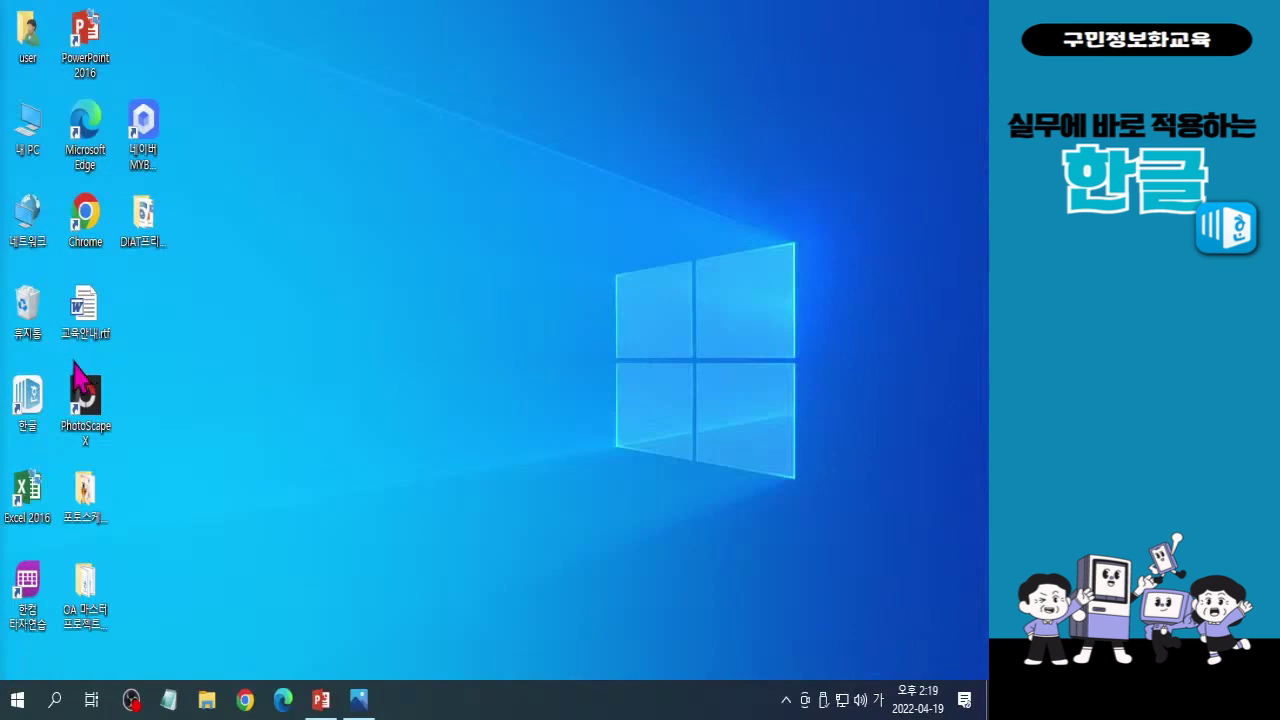
click(453, 374)
Start 한글 with a blank document and insert a table of 5 rows and 5 columns
click(40, 418)
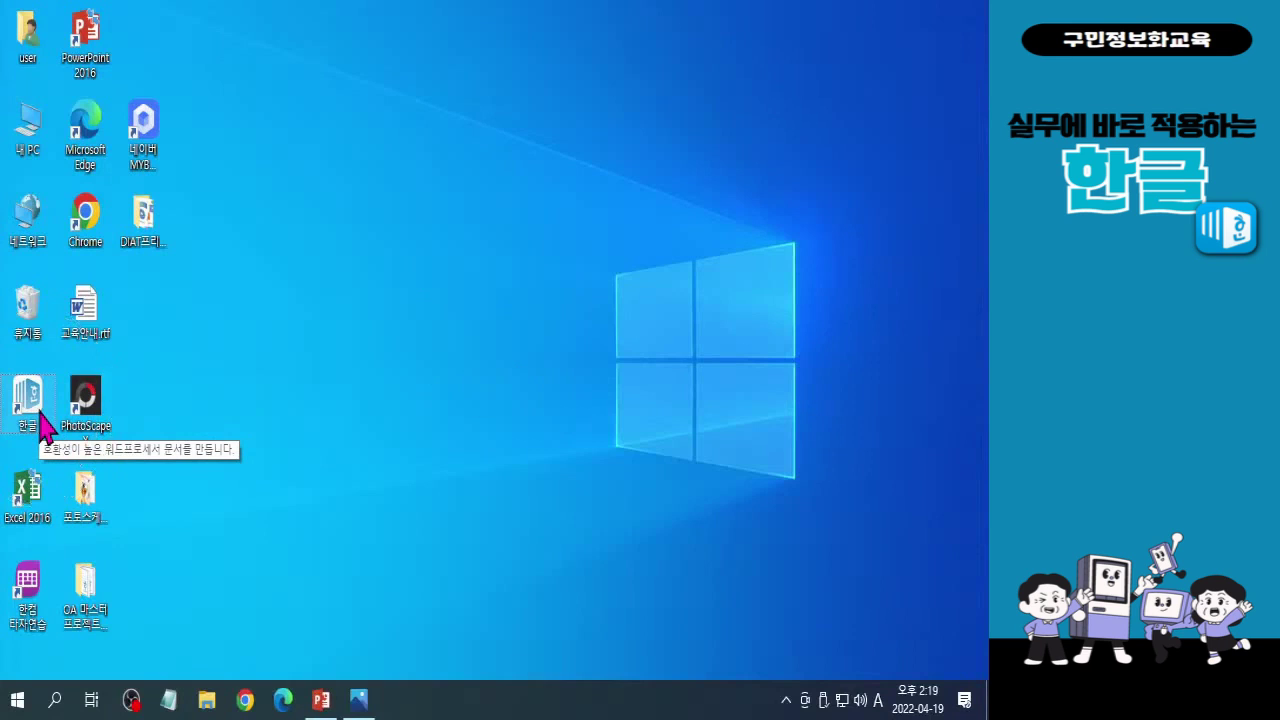
double_click(40, 418)
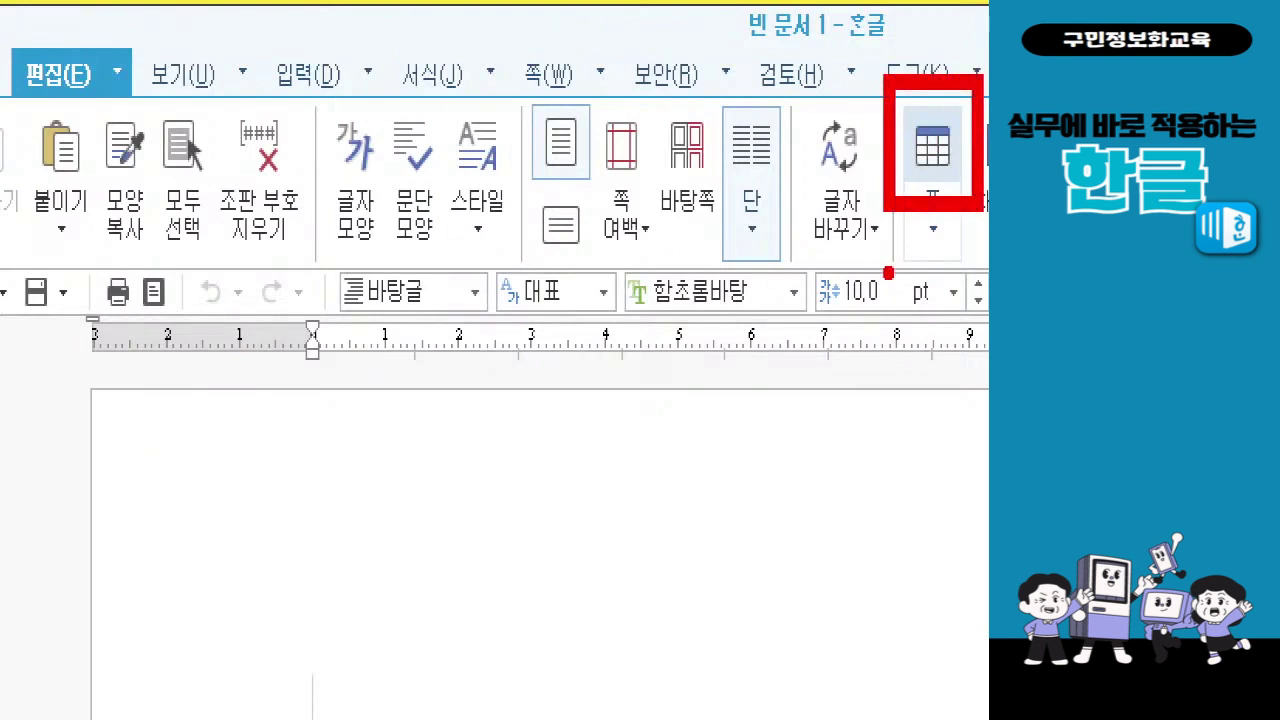
click(932, 160)
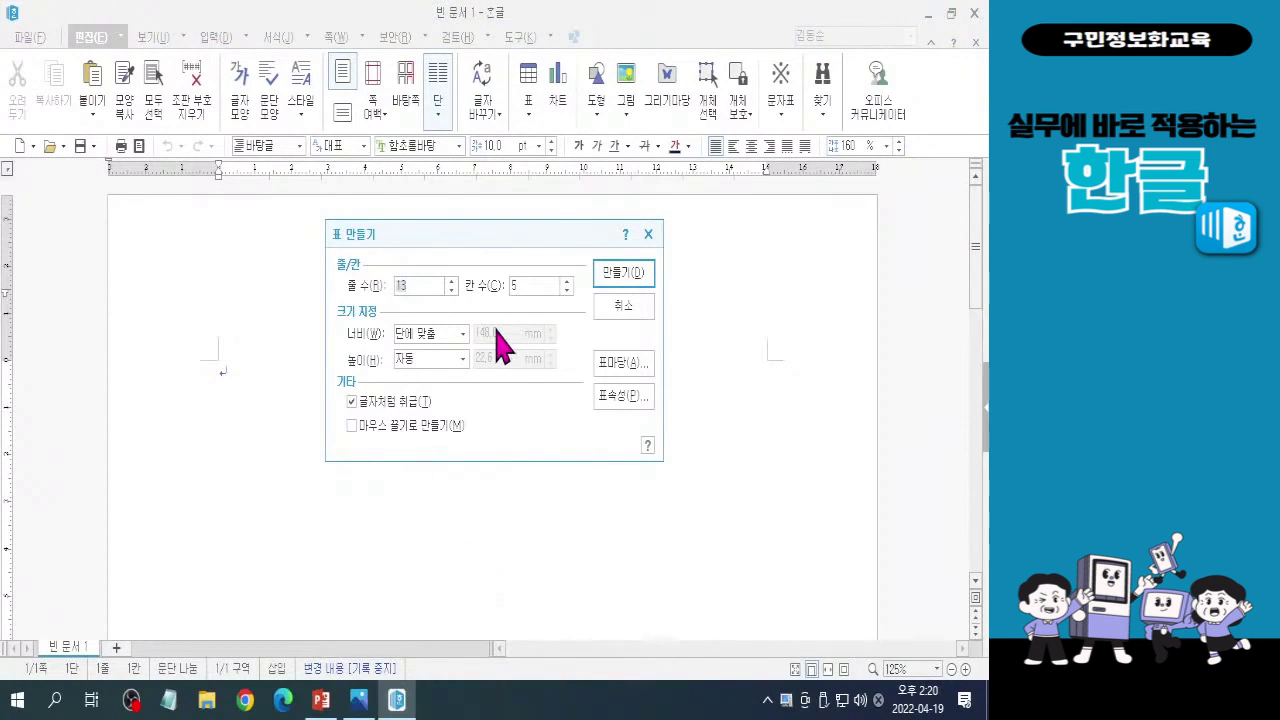
text(5)
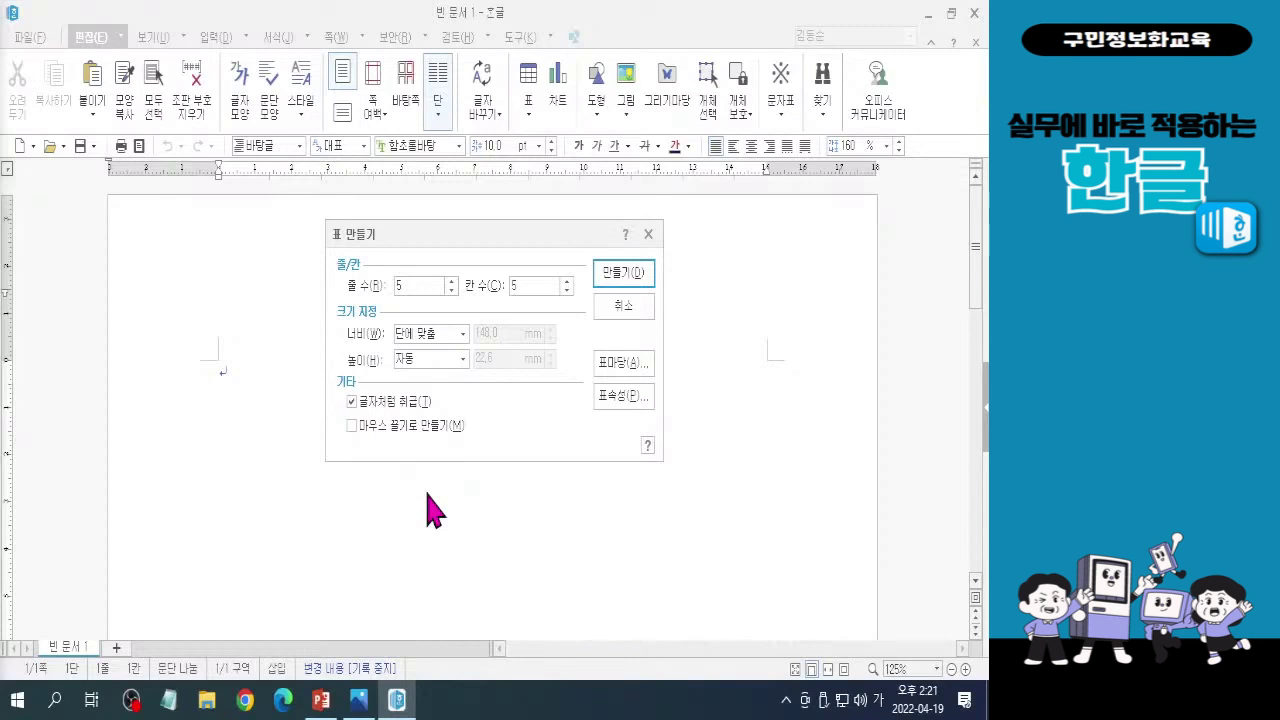
click(623, 275)
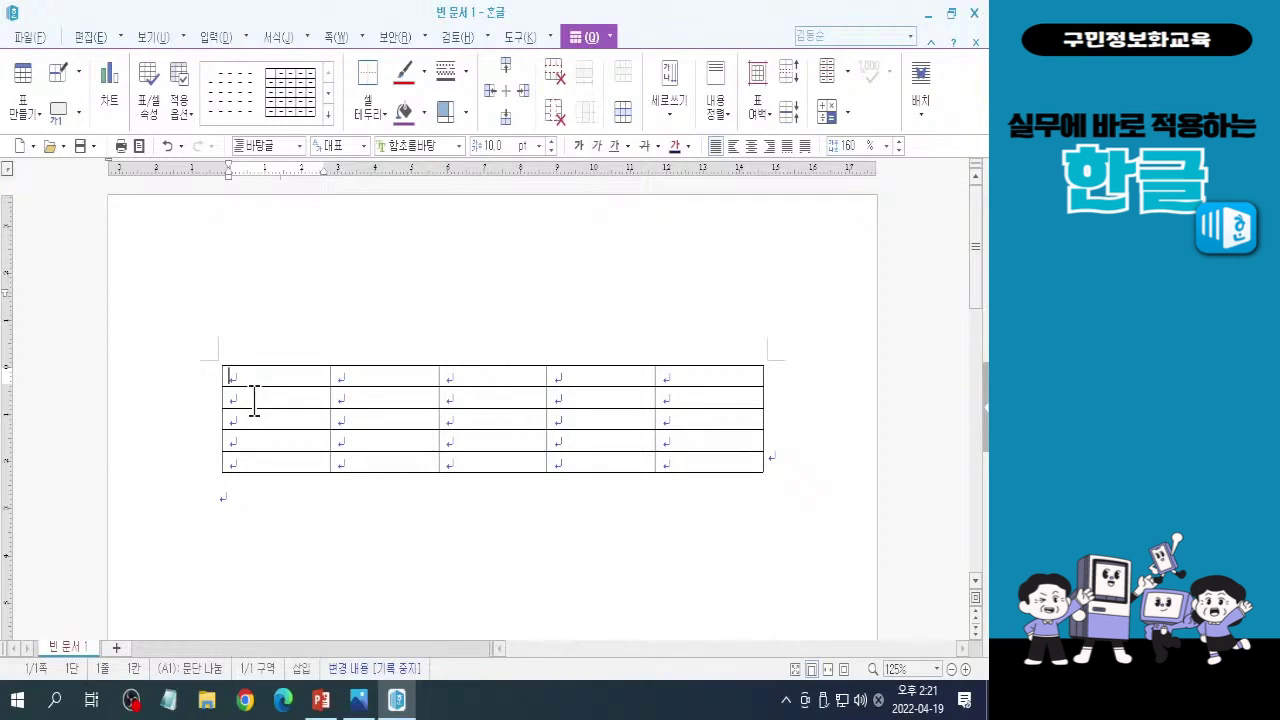
text(월)
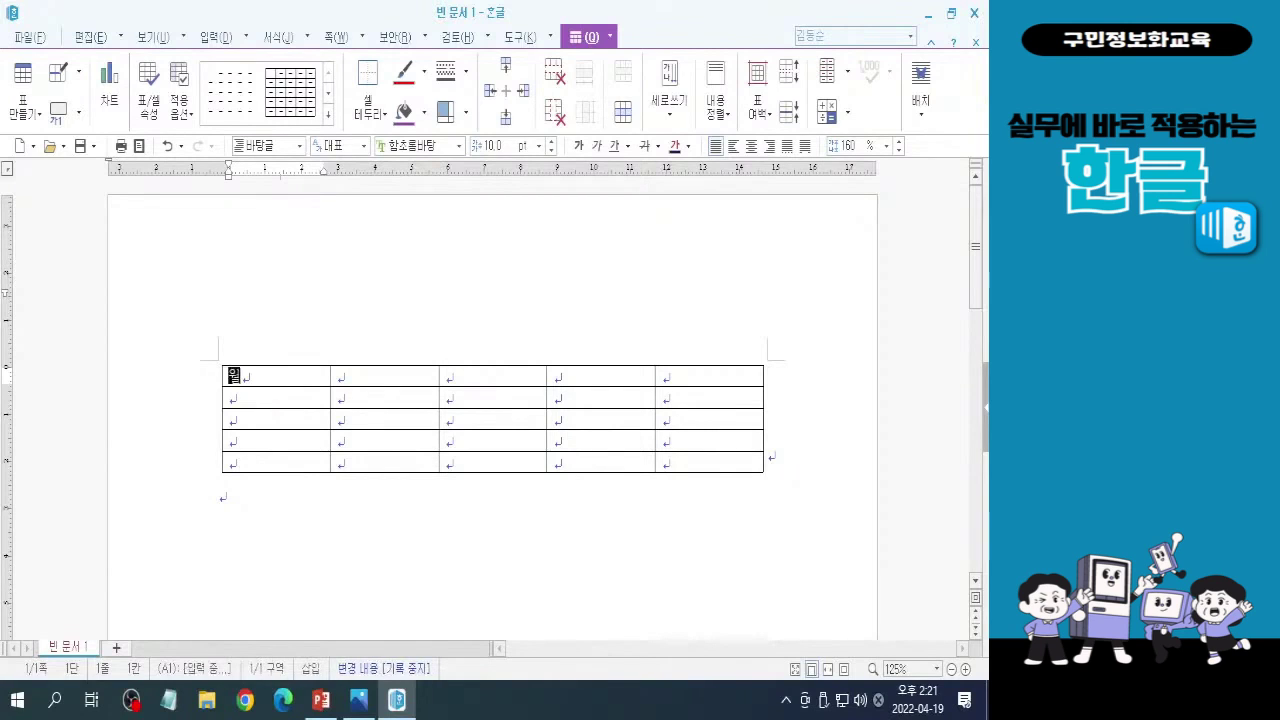
click(254, 399)
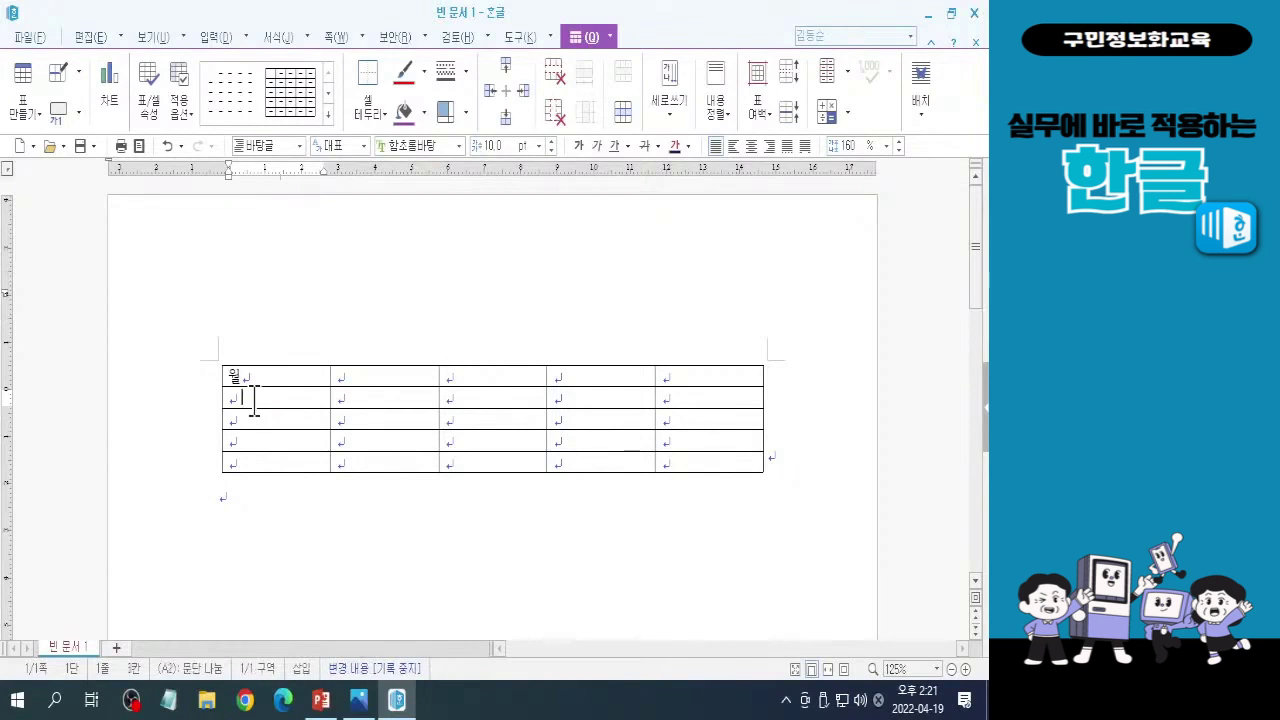
text(수)
key(Down)
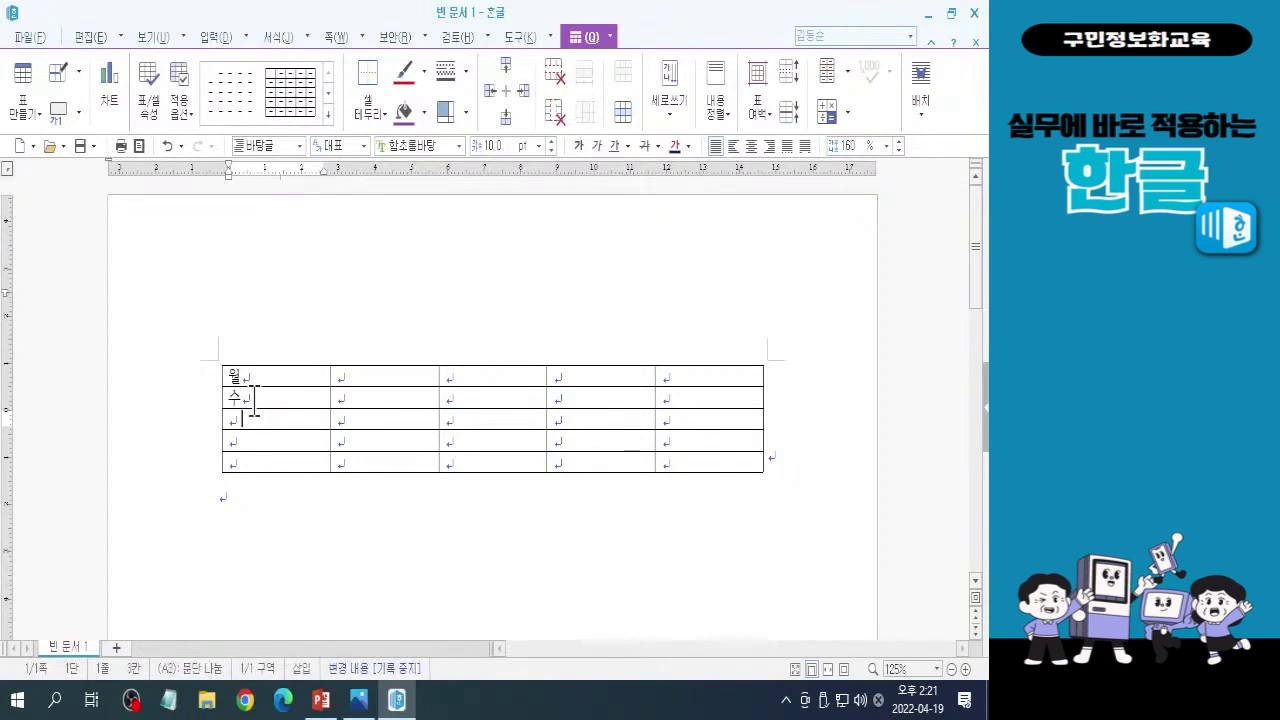
text(금)
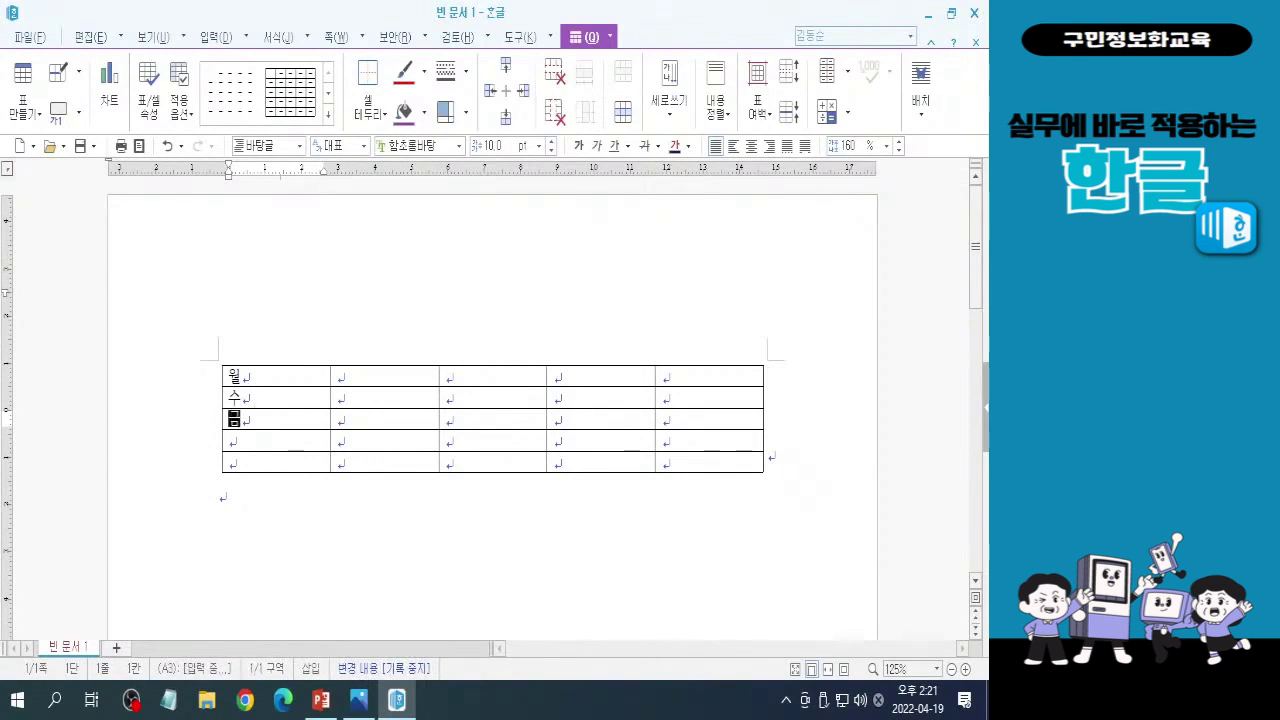
click(254, 412)
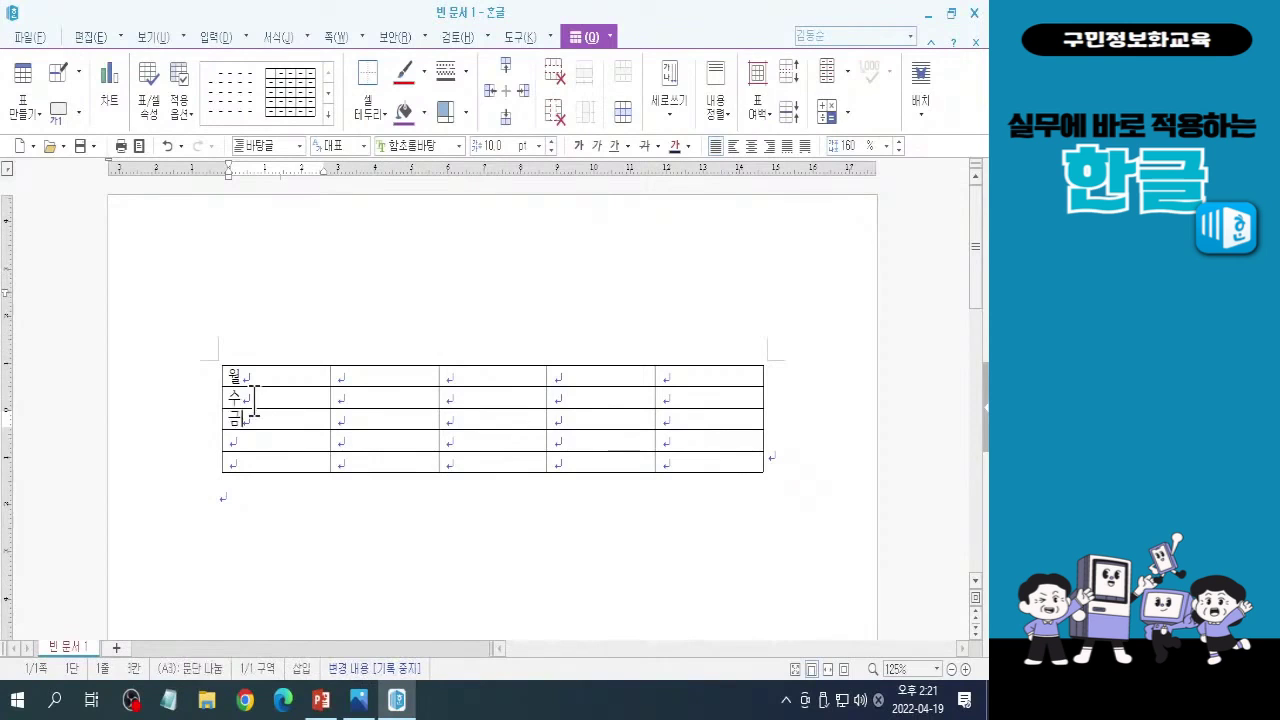
key(BackSpace)
key(Insert)
click(229, 397)
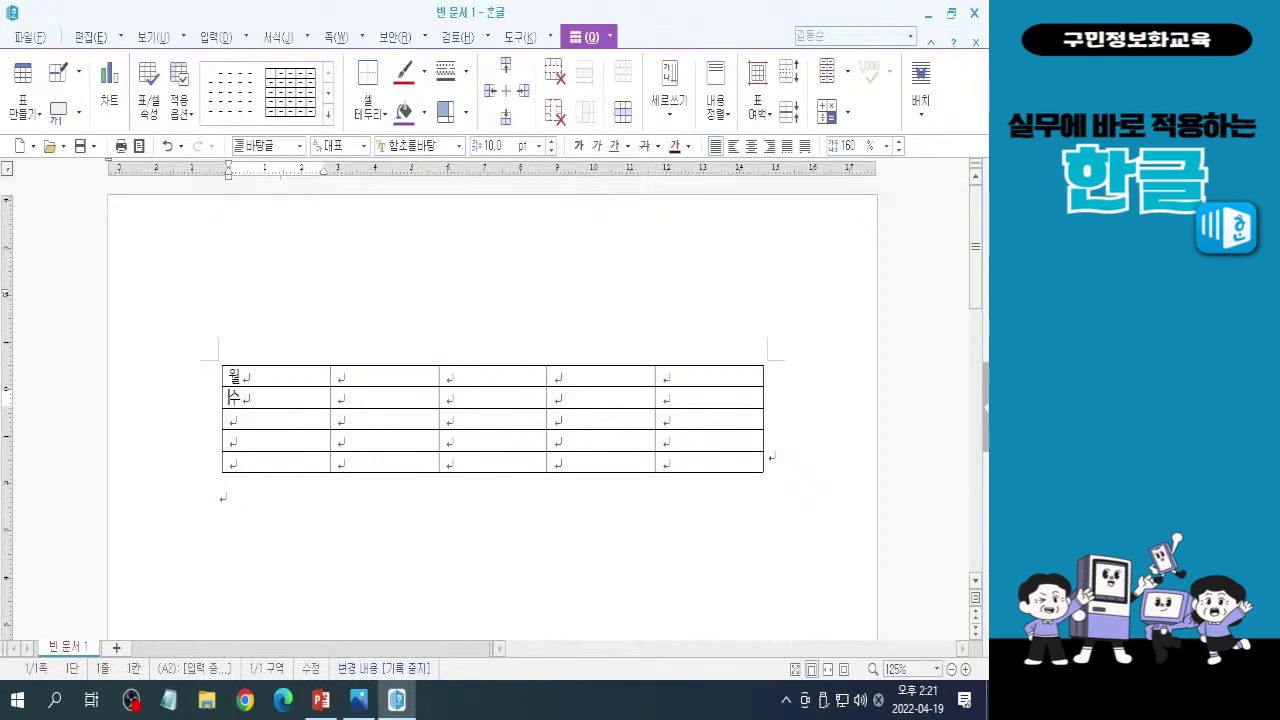
key(Delete)
key(Up)
key(Delete)
Fill the table's first column from the first row down with 2, 4, 6, 8 and 10
text(2)
key(Down)
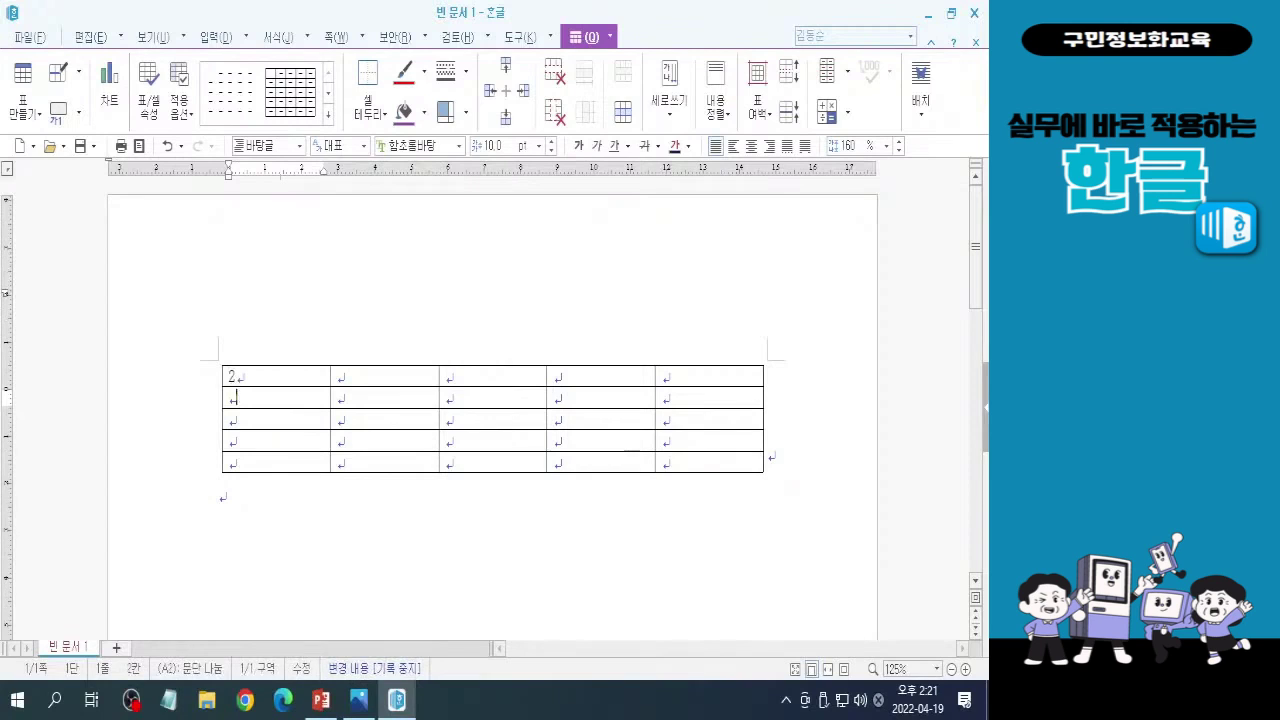
text(4)
key(Down)
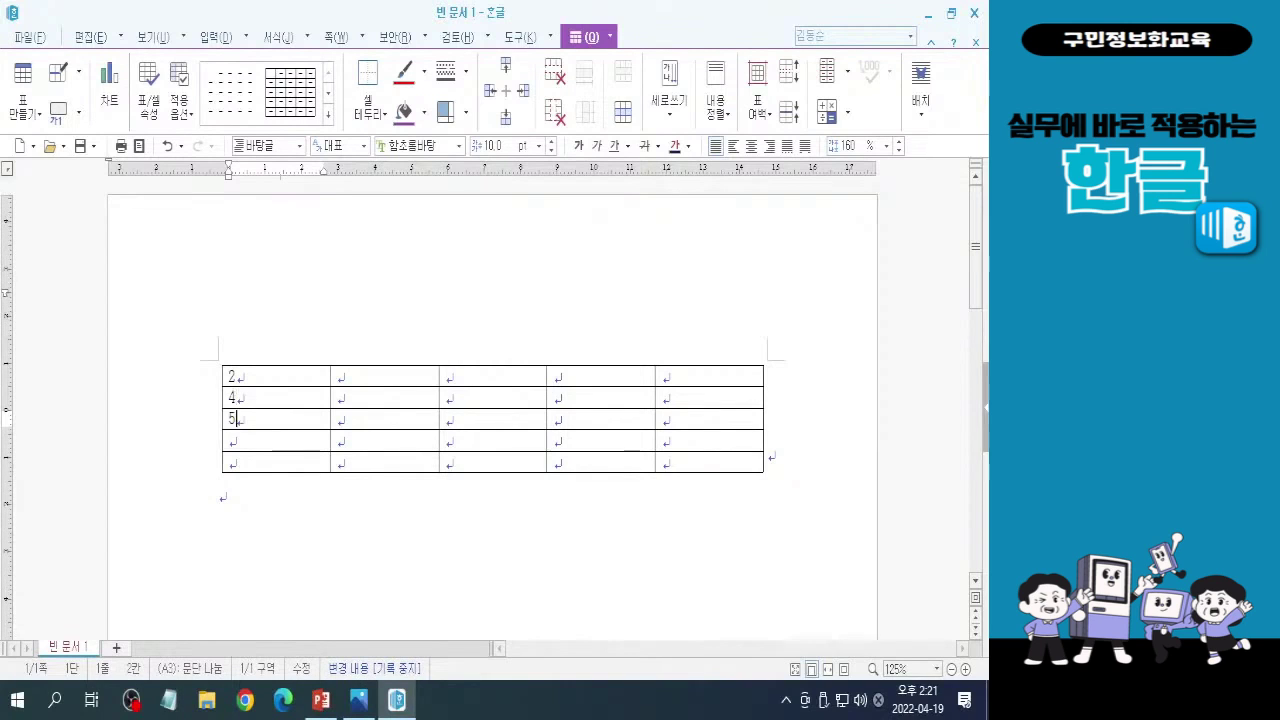
text(6)
key(Down)
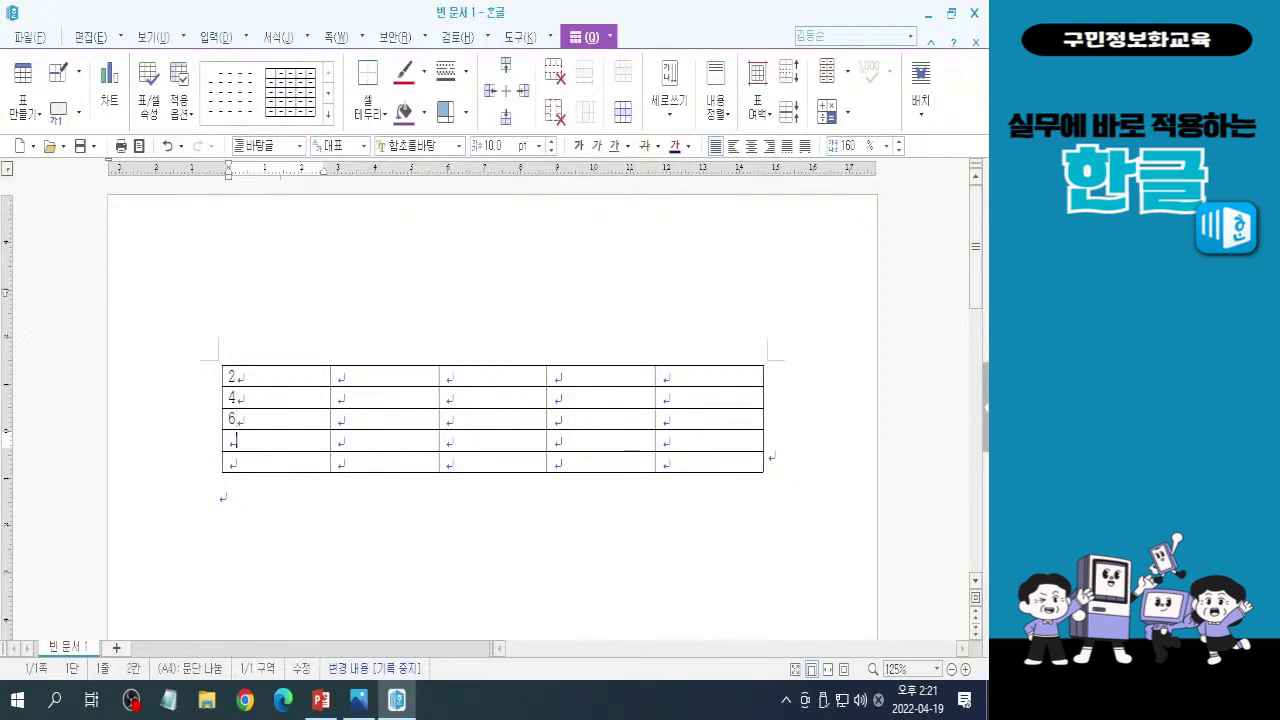
text(8)
key(Down)
text(10)
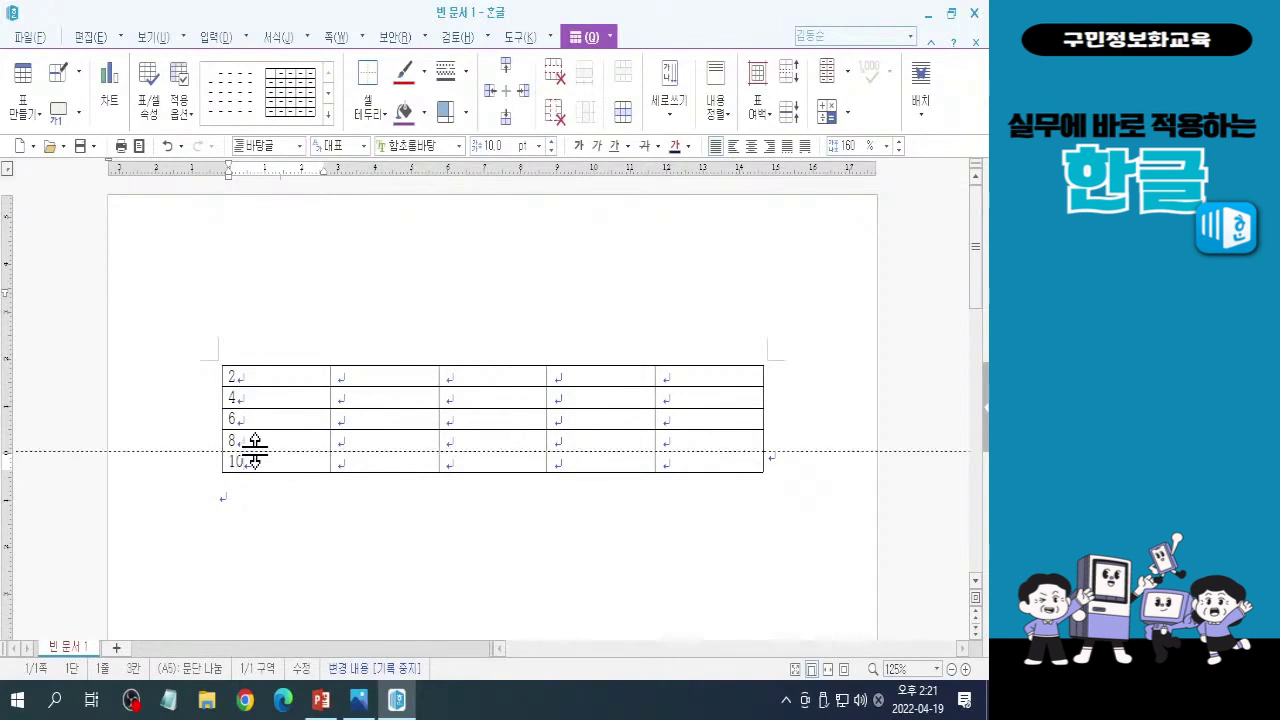
Enter 국어 in the second cell of the table's first row
click(360, 374)
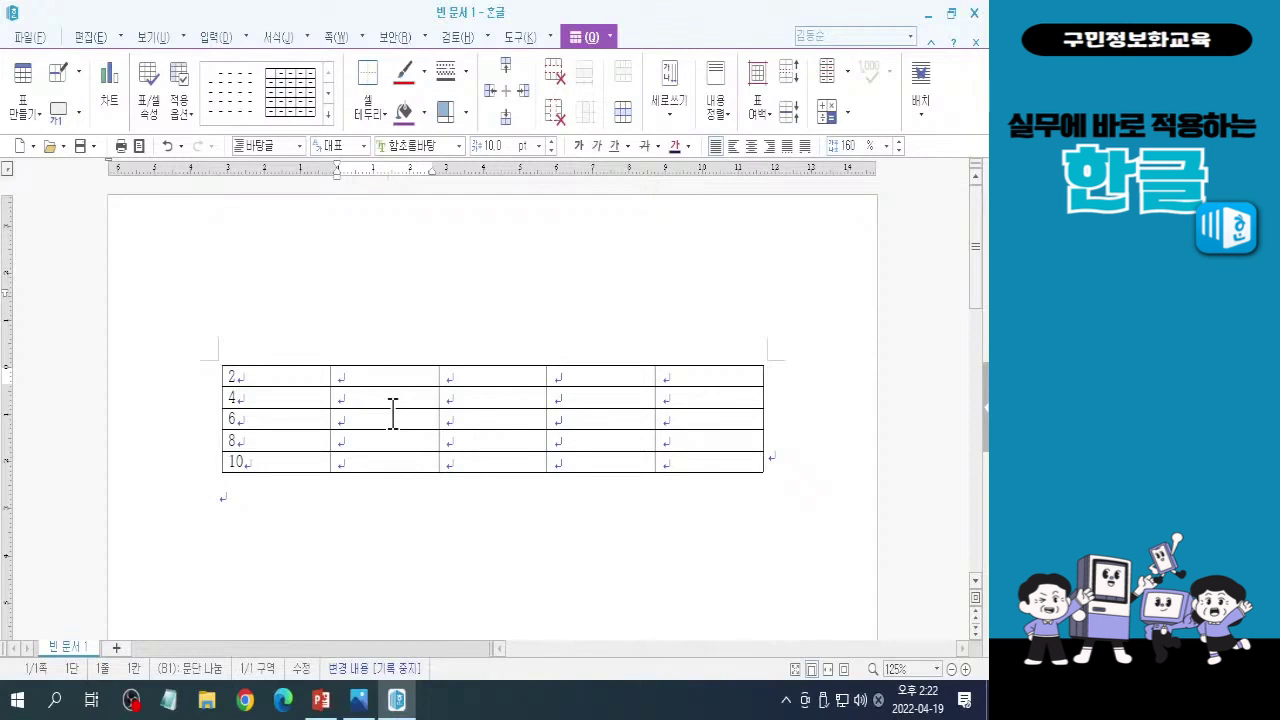
text(한글)
key(Tab)
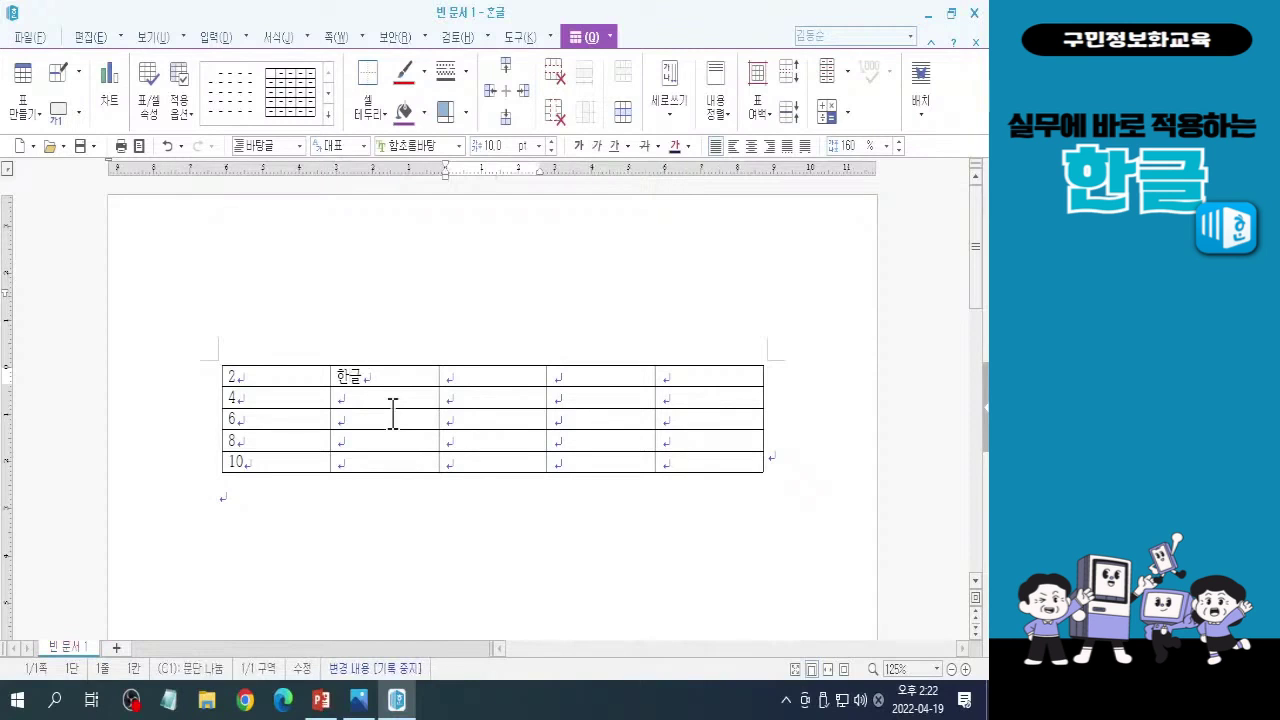
key(shift+Tab)
key(BackSpace)
key(BackSpace)
text(국어)
Fill the first row's remaining three cells with 영어, 수학 and 과학
key(Tab)
text(영ㅇ)
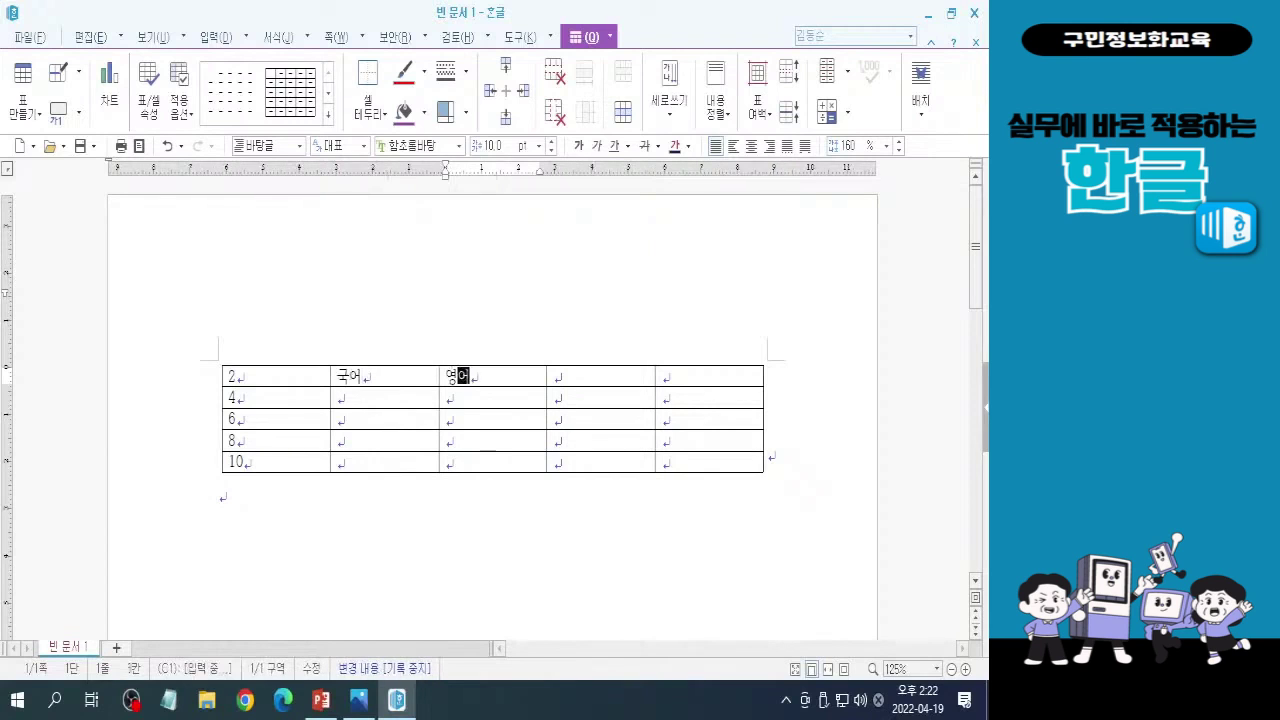
text(ㅓ)
key(Tab)
text(수하ㄱ)
key(Tab)
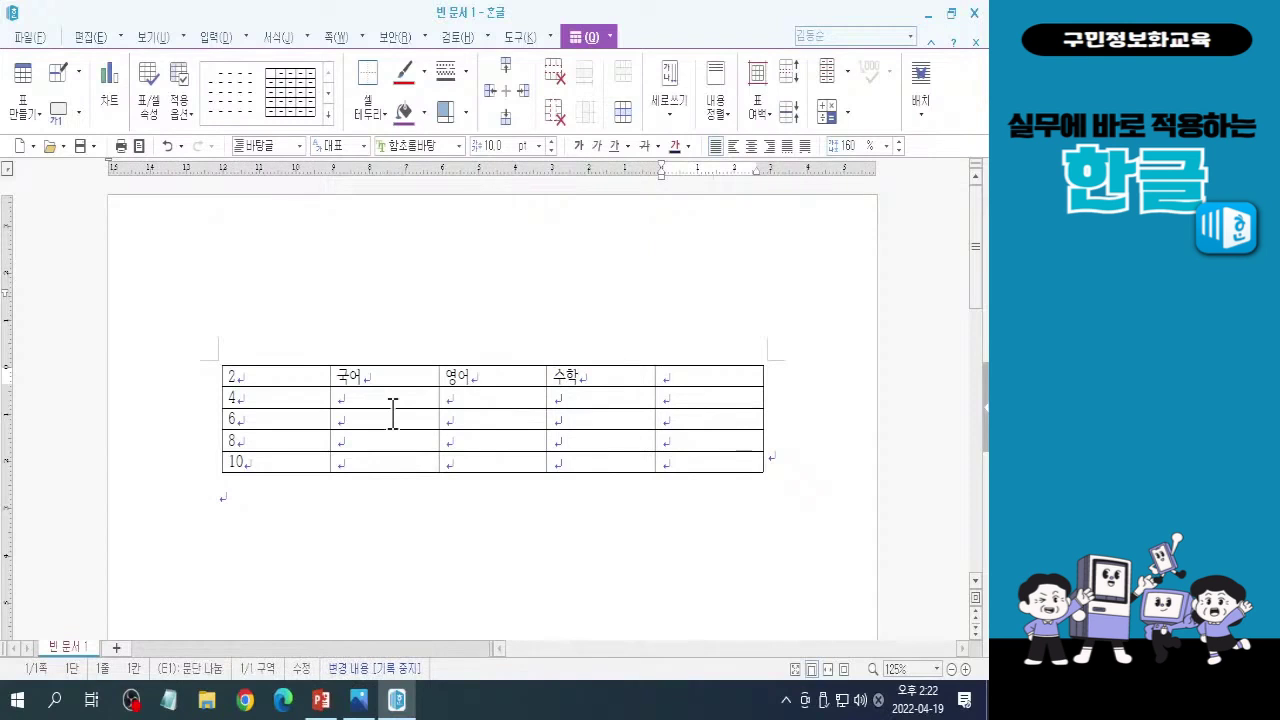
text(과학)
click(463, 571)
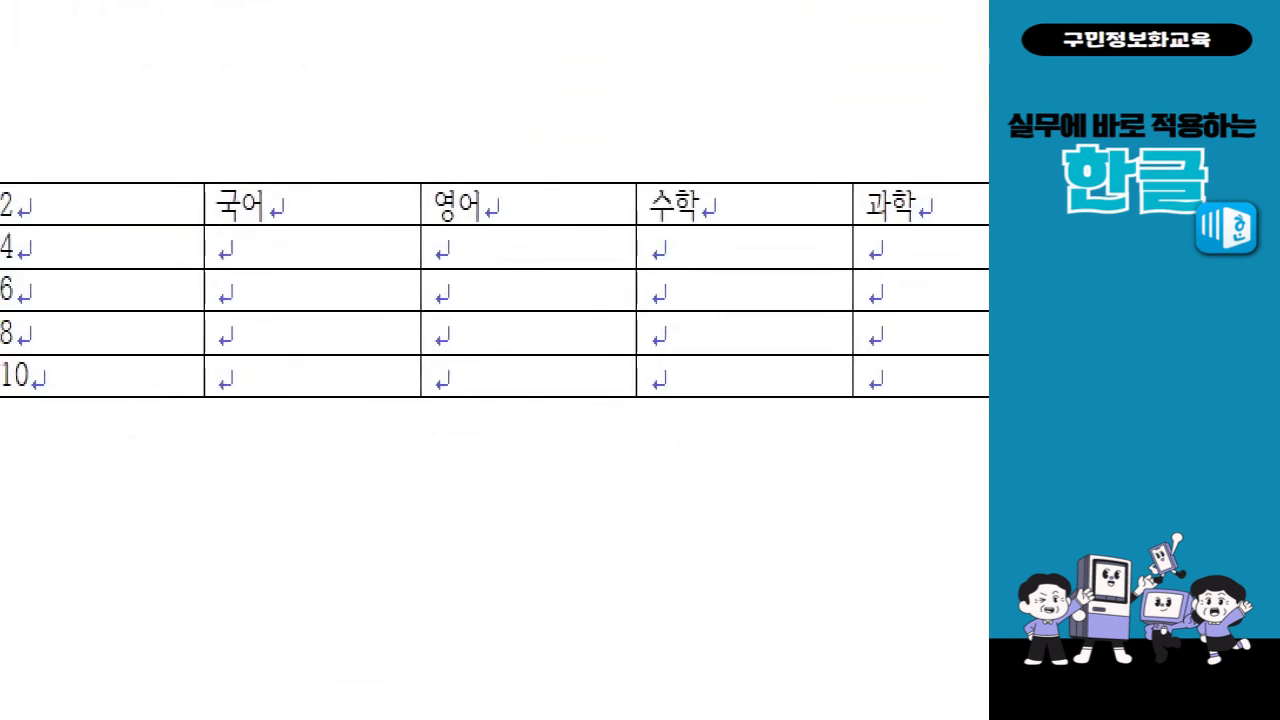
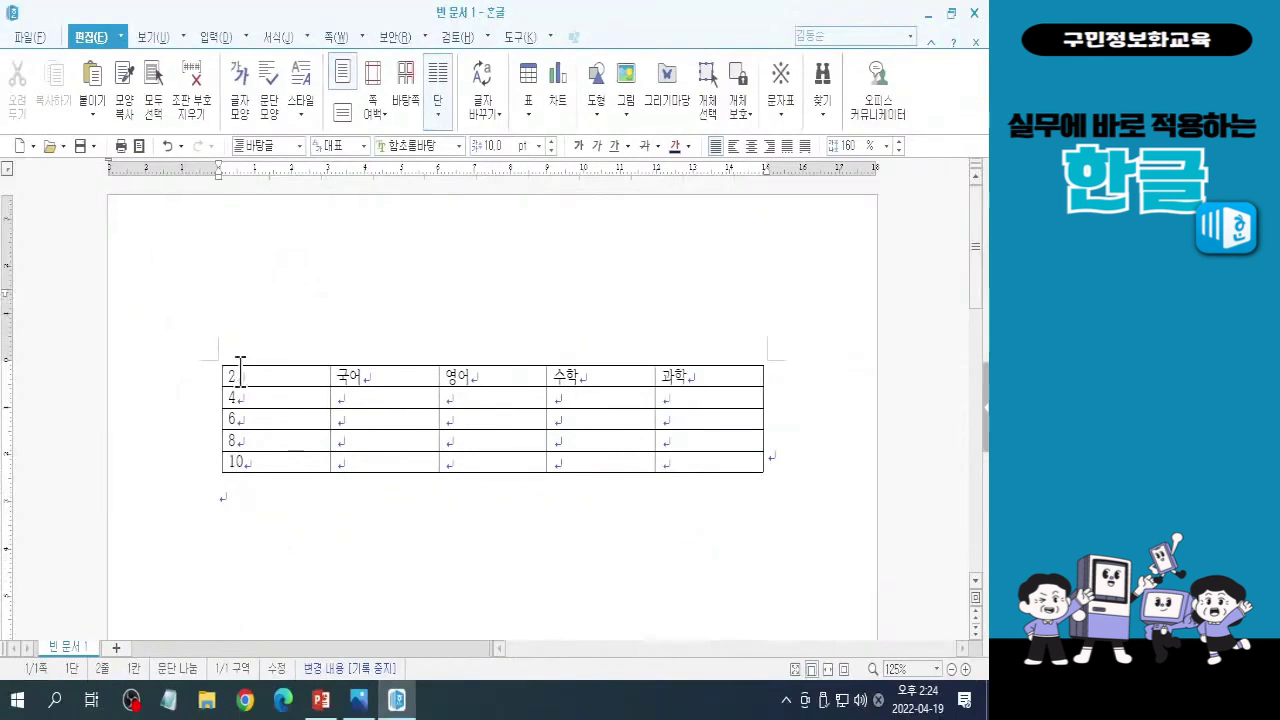
Insert one empty row above and one empty row below the table row containing 4
click(249, 400)
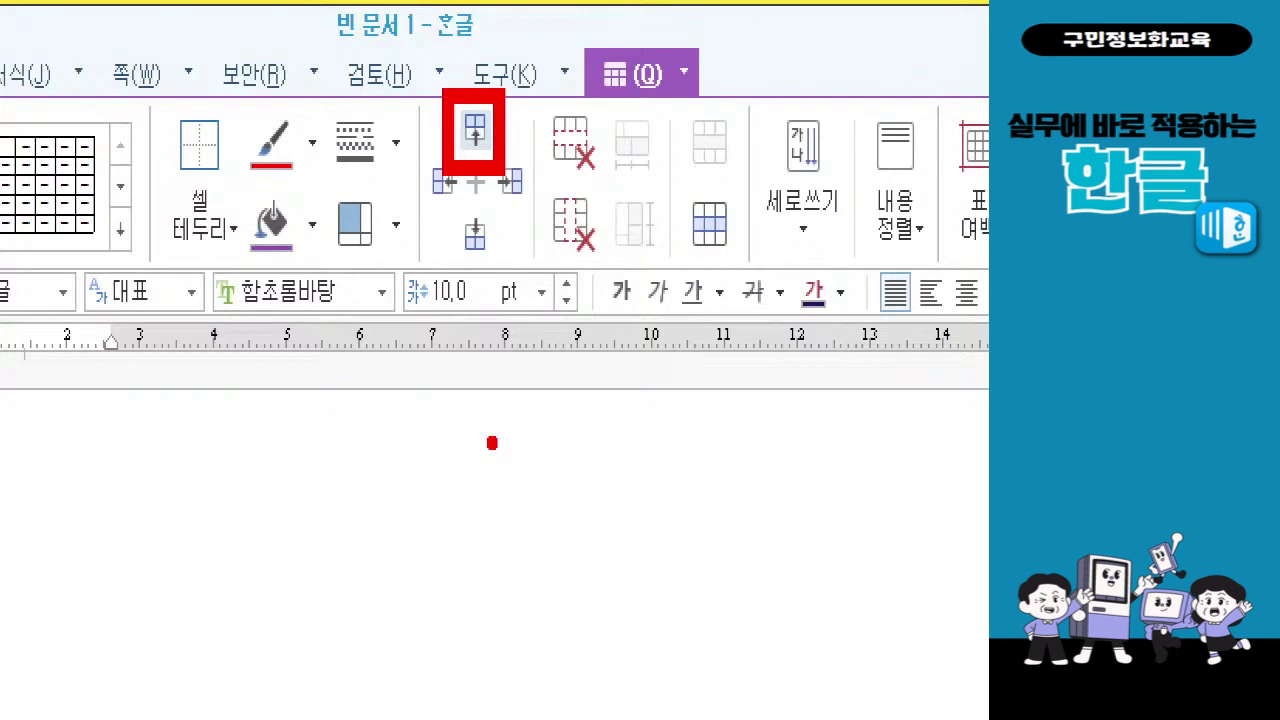
click(505, 65)
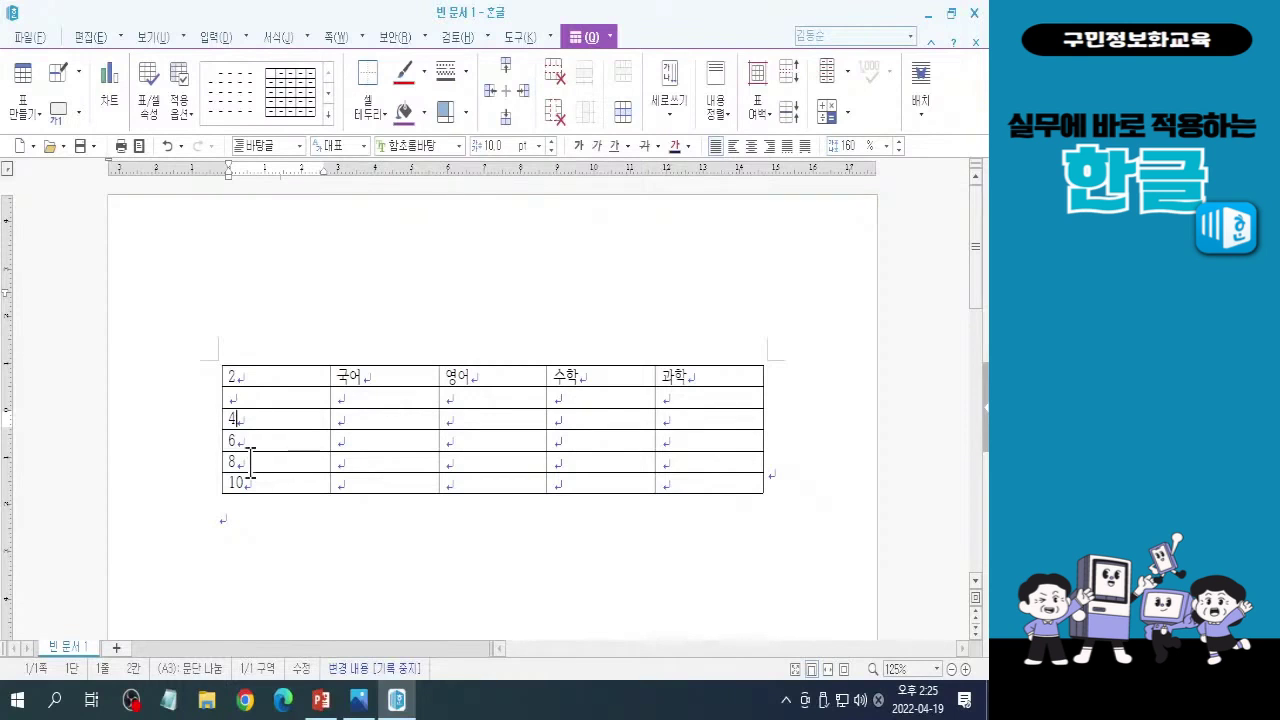
key(ctrl+2)
mouse_move(234, 431)
mouse_down()
mouse_move(216, 414)
mouse_move(233, 429)
mouse_up()
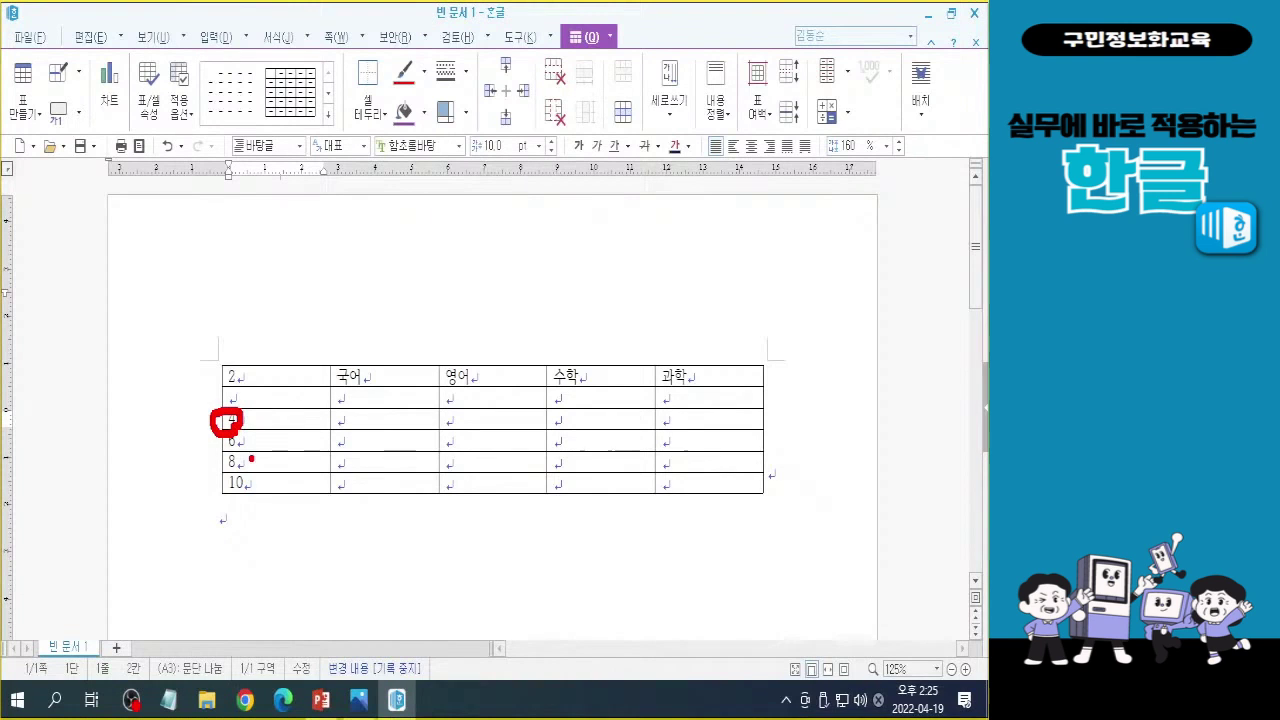
key(Escape)
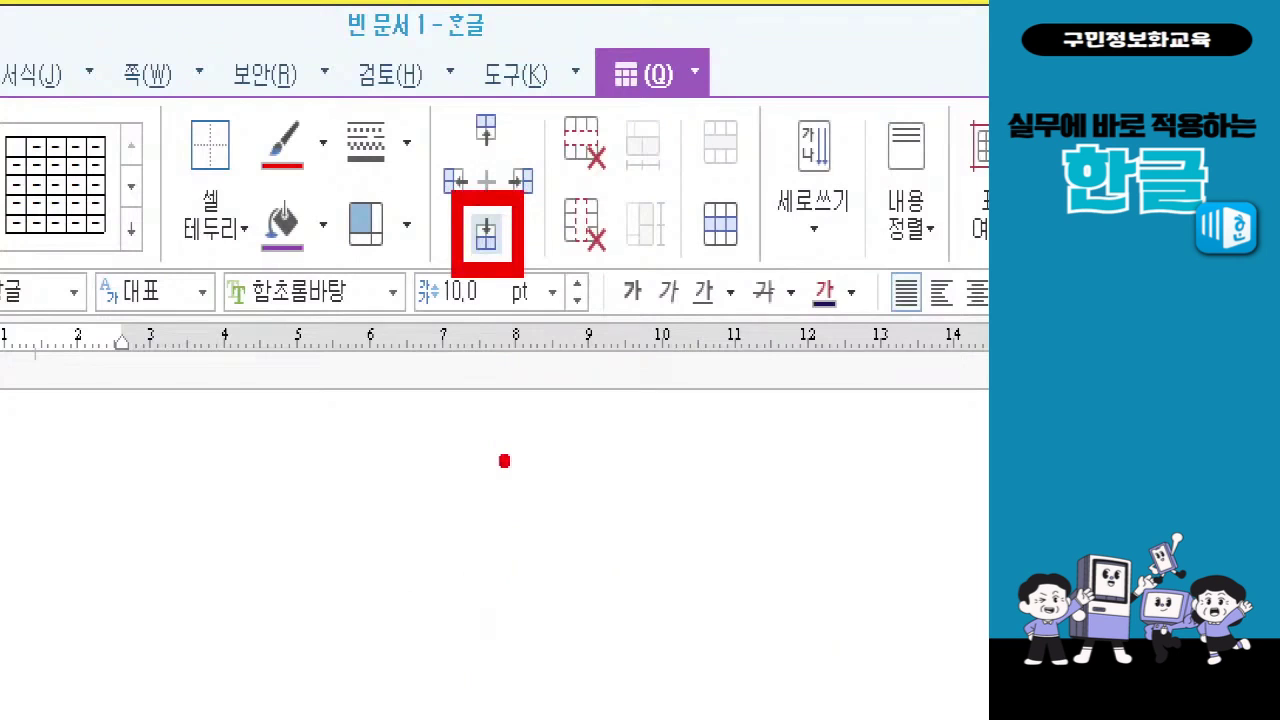
click(486, 234)
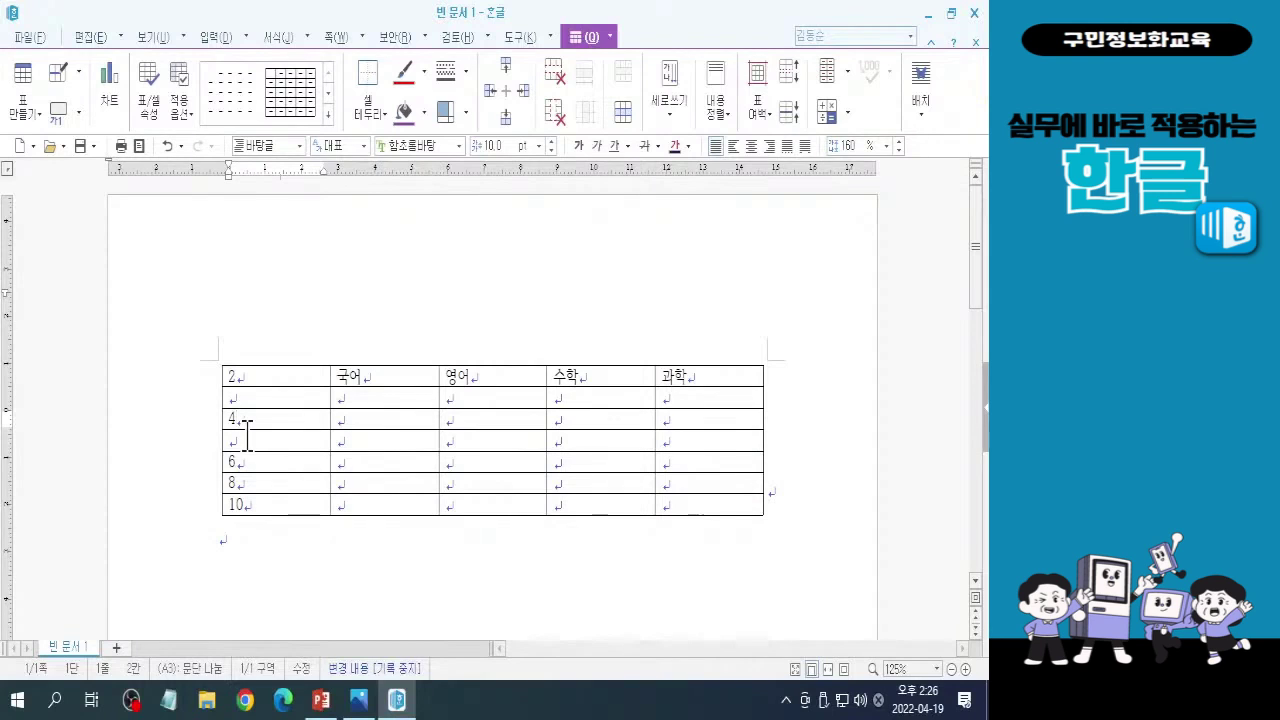
Insert one empty row above and one empty row below the table row containing 8
click(241, 485)
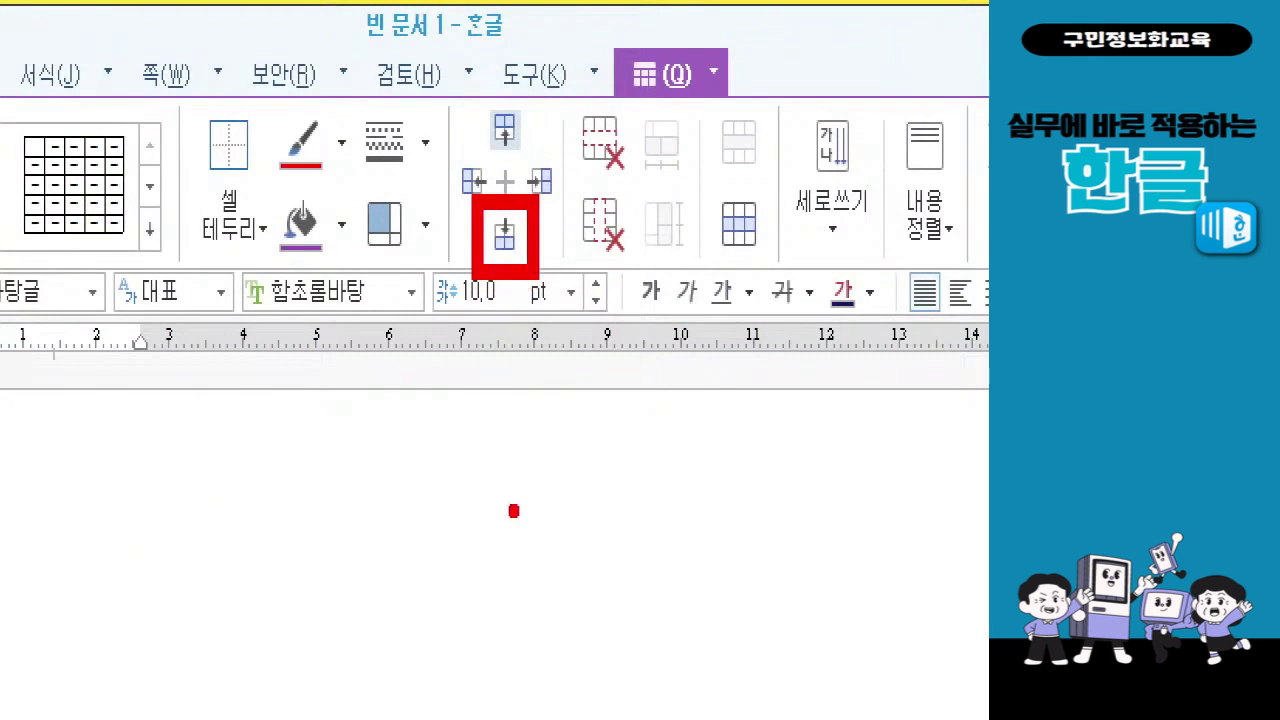
click(505, 235)
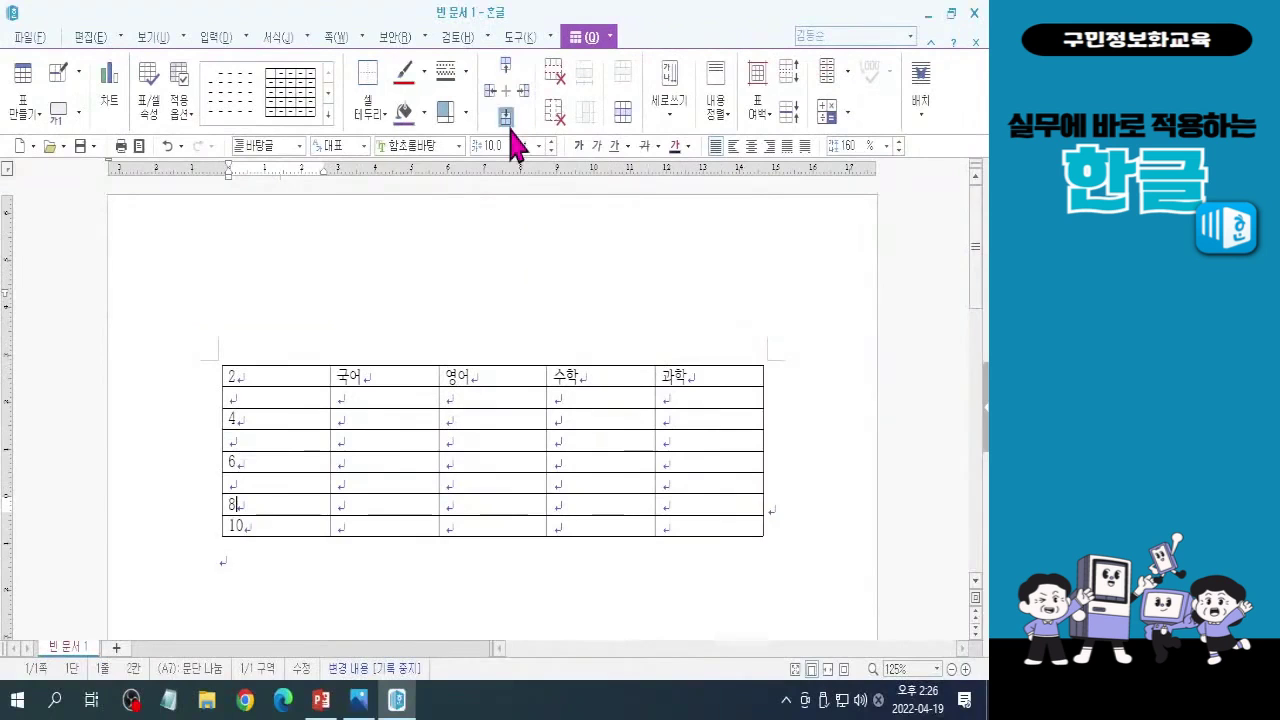
click(505, 116)
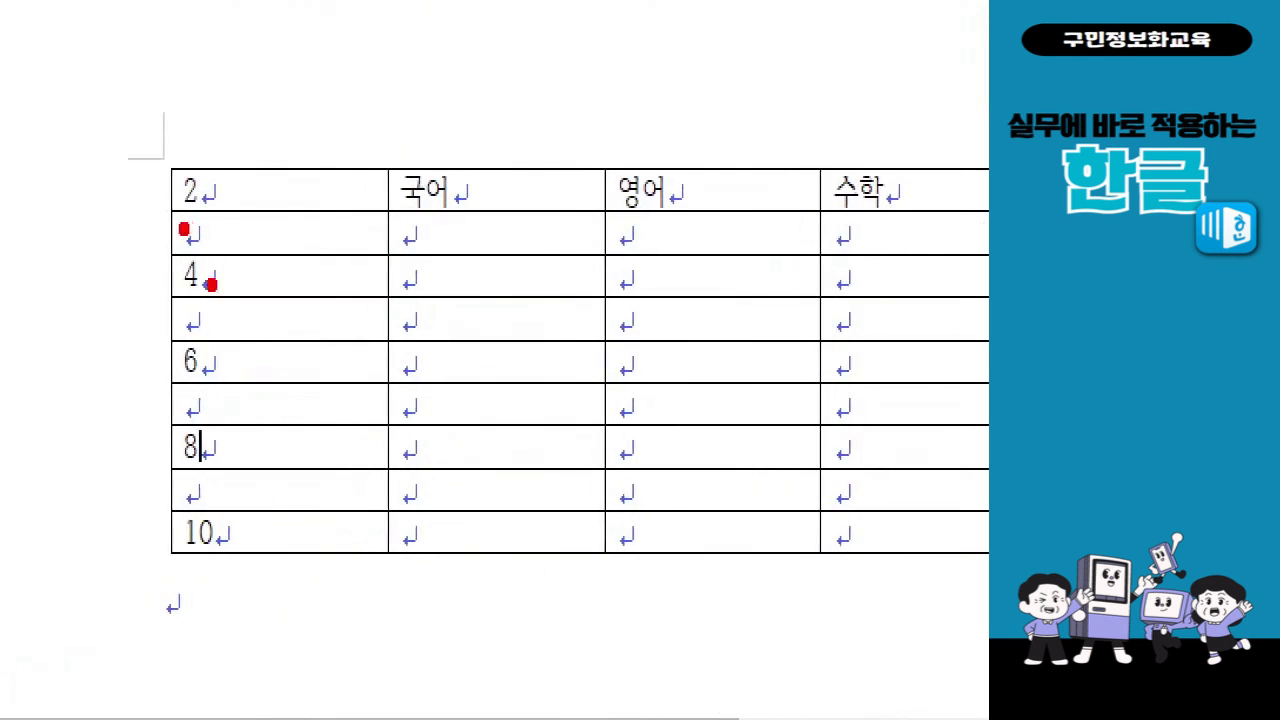
click(189, 409)
click(189, 498)
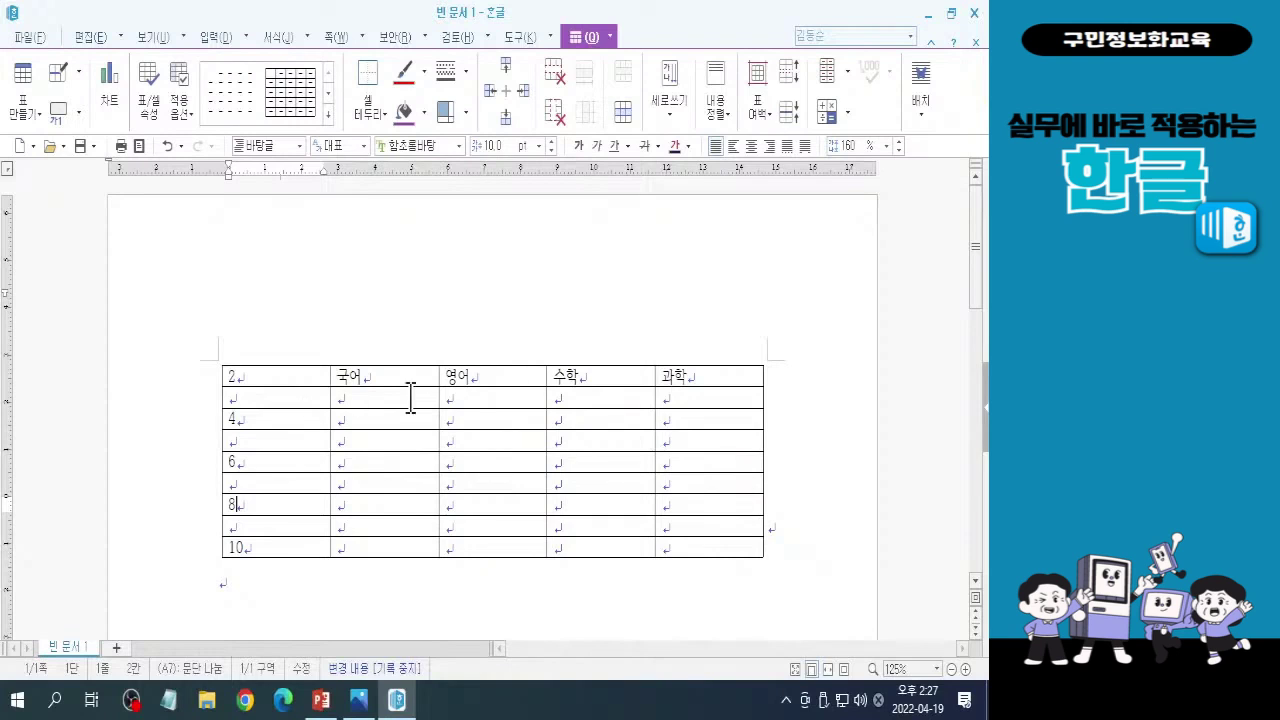
Insert an empty column to the left of the 국어 column
click(380, 372)
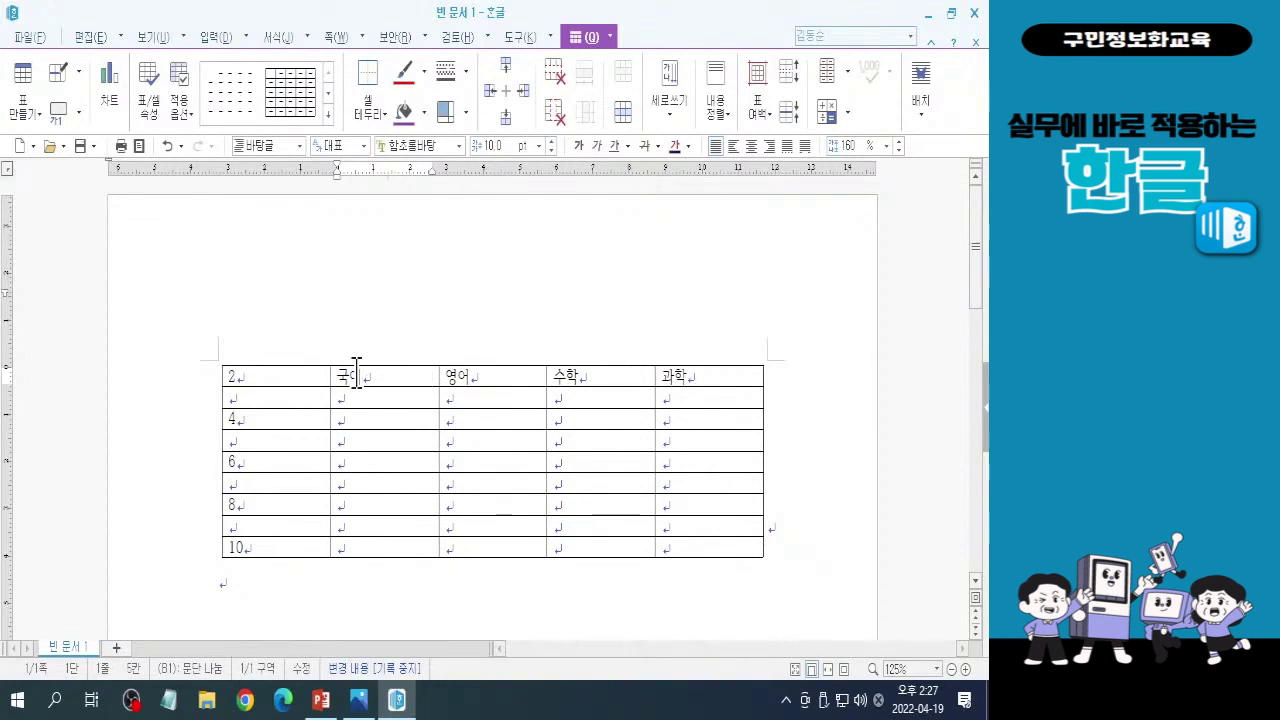
click(357, 372)
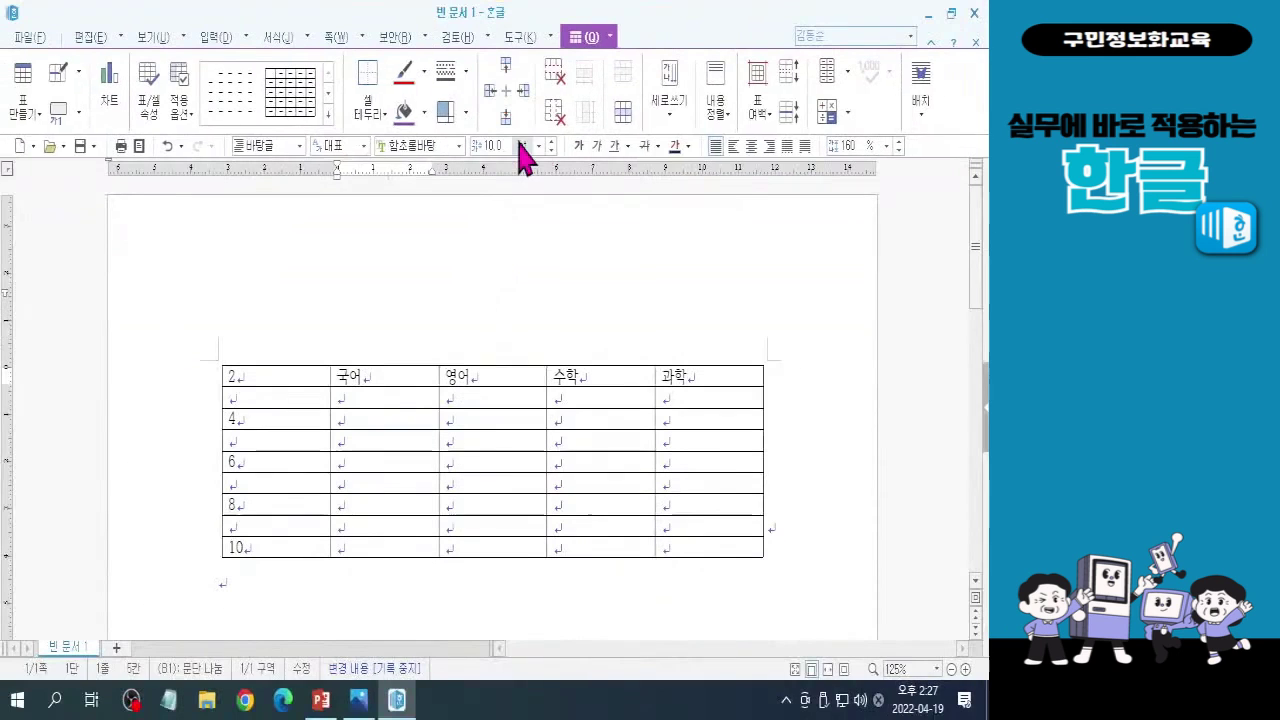
click(341, 482)
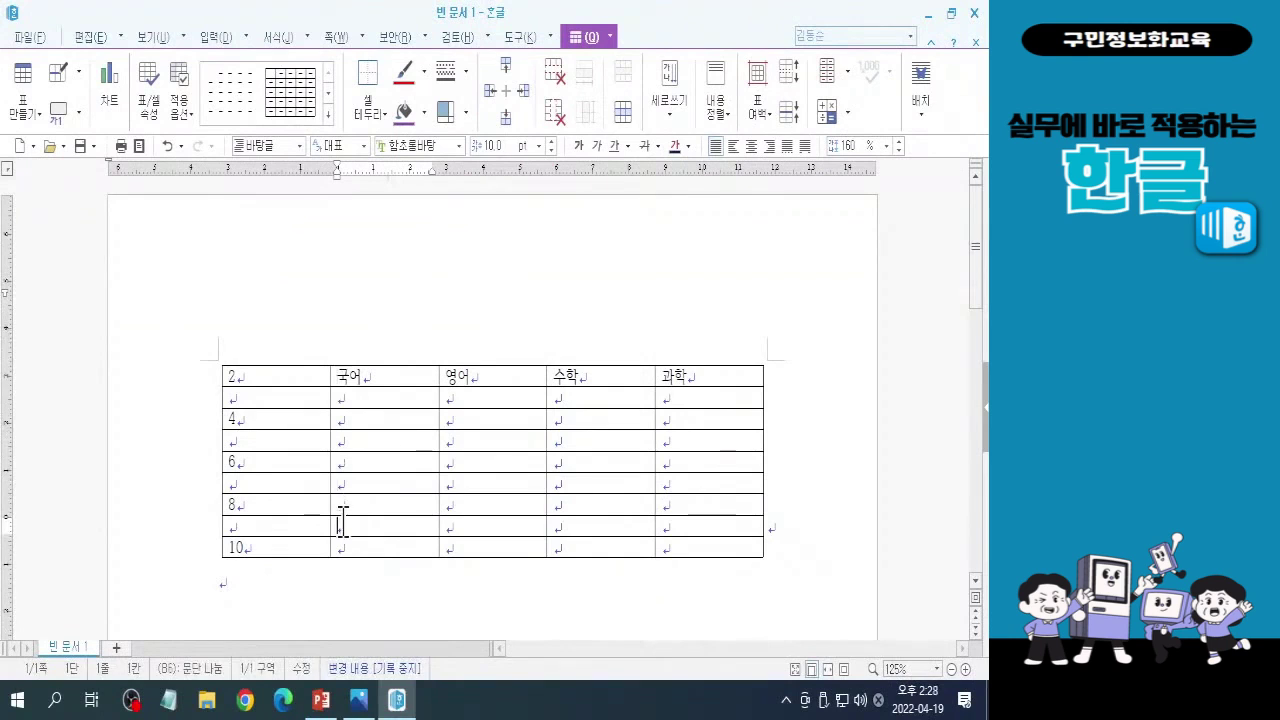
click(355, 375)
click(498, 92)
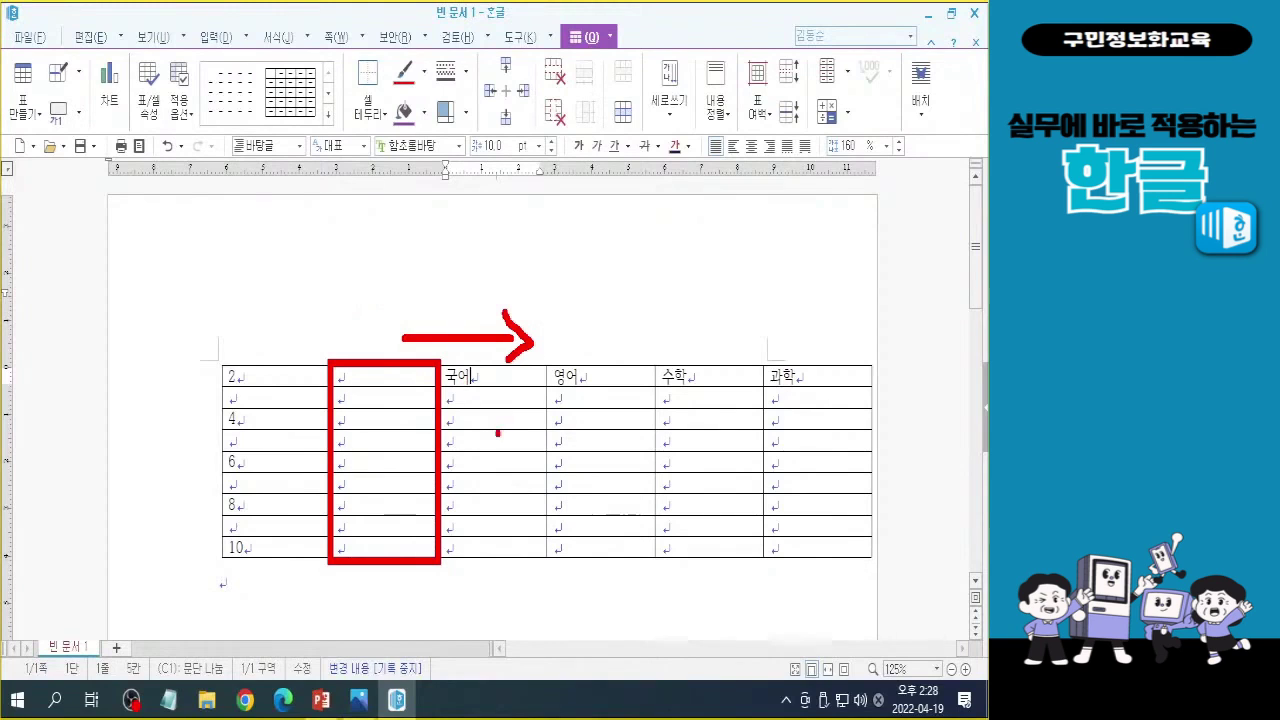
key(Escape)
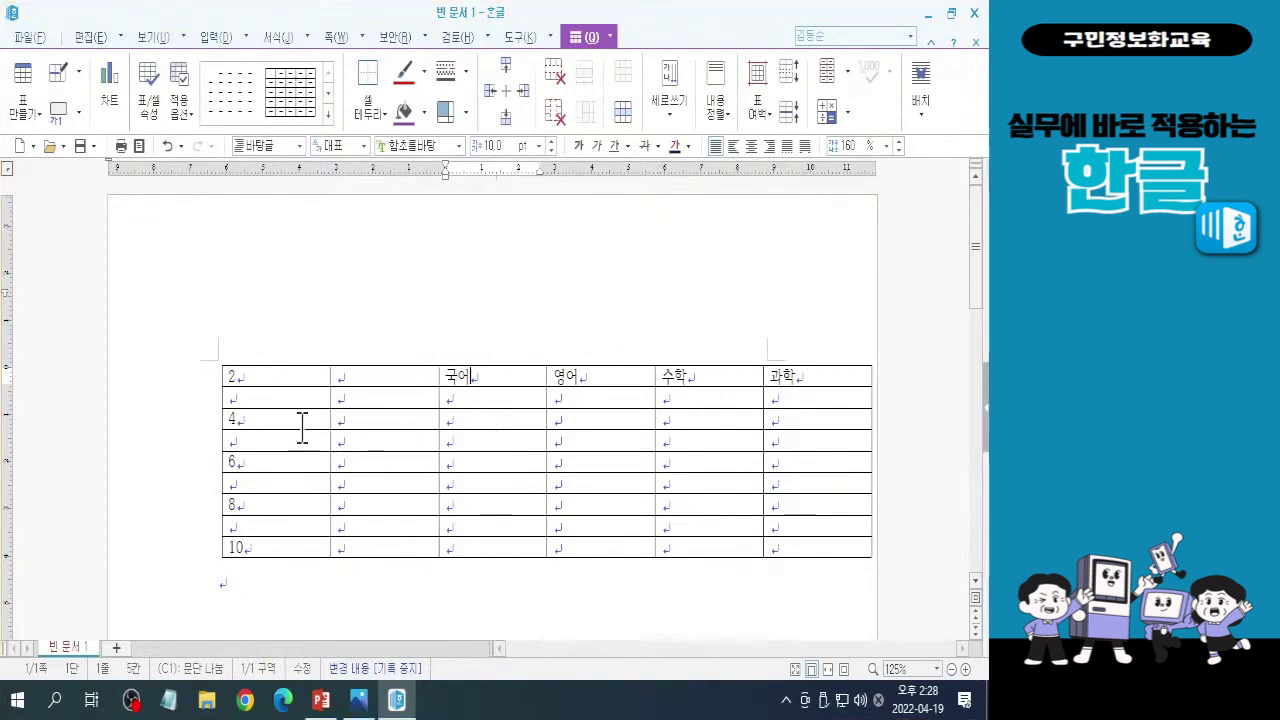
click(524, 309)
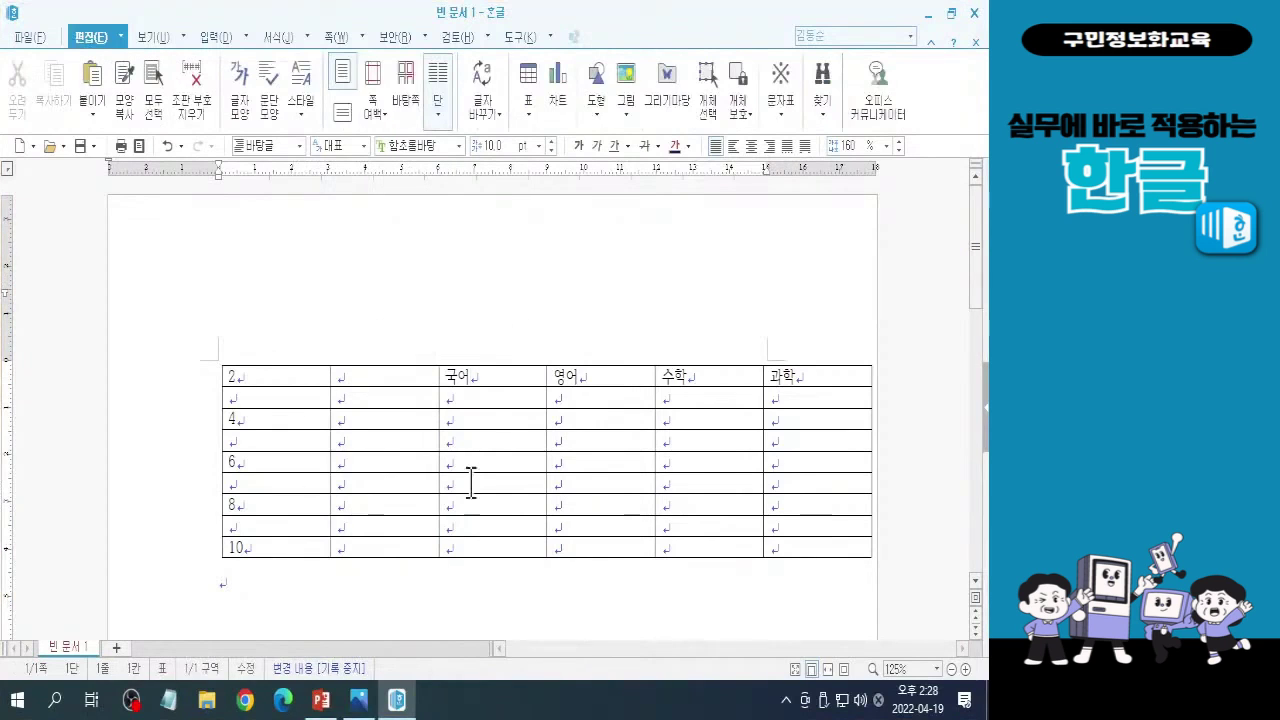
Delete the empty column between the number column and the 국어 column
click(382, 373)
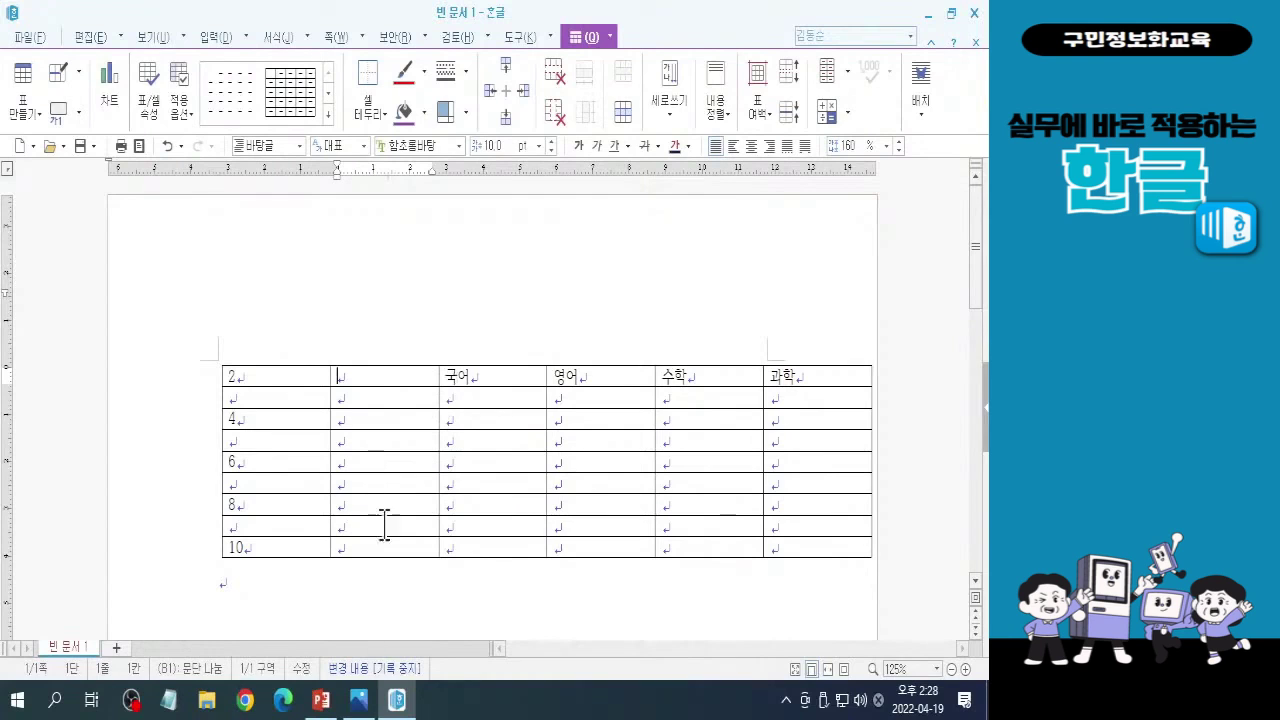
click(380, 400)
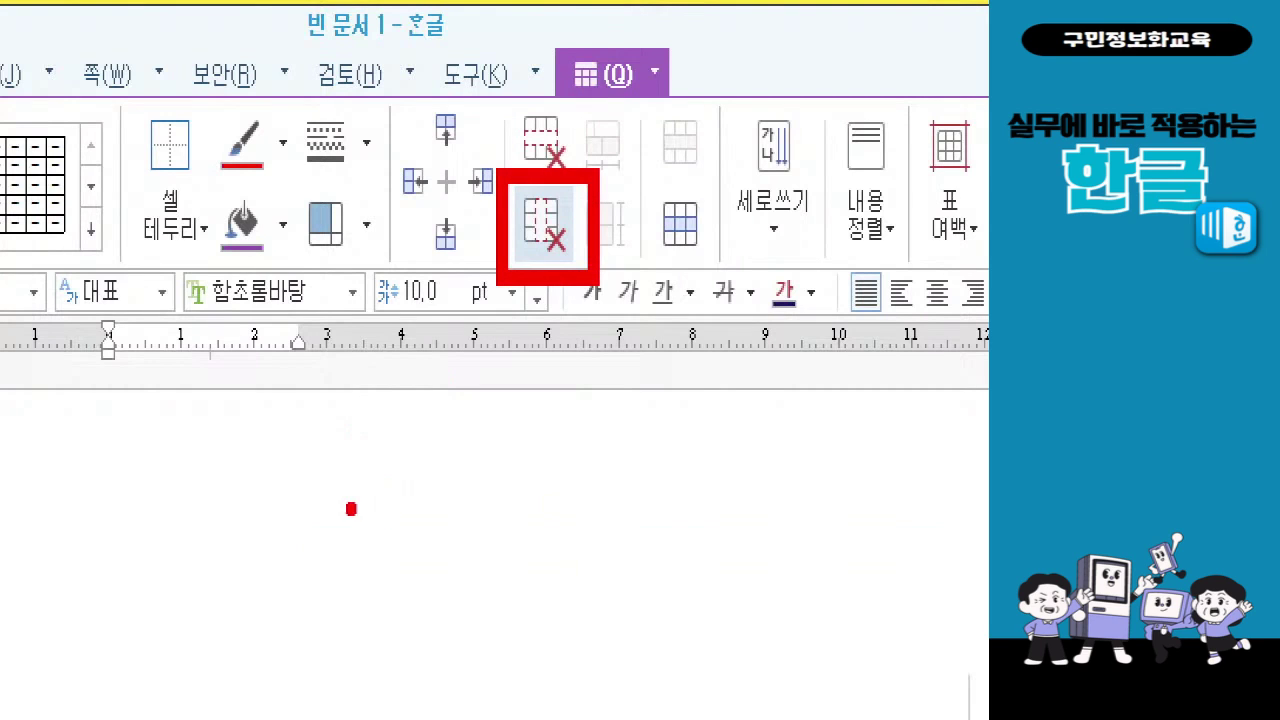
drag(376, 146, 376, 698)
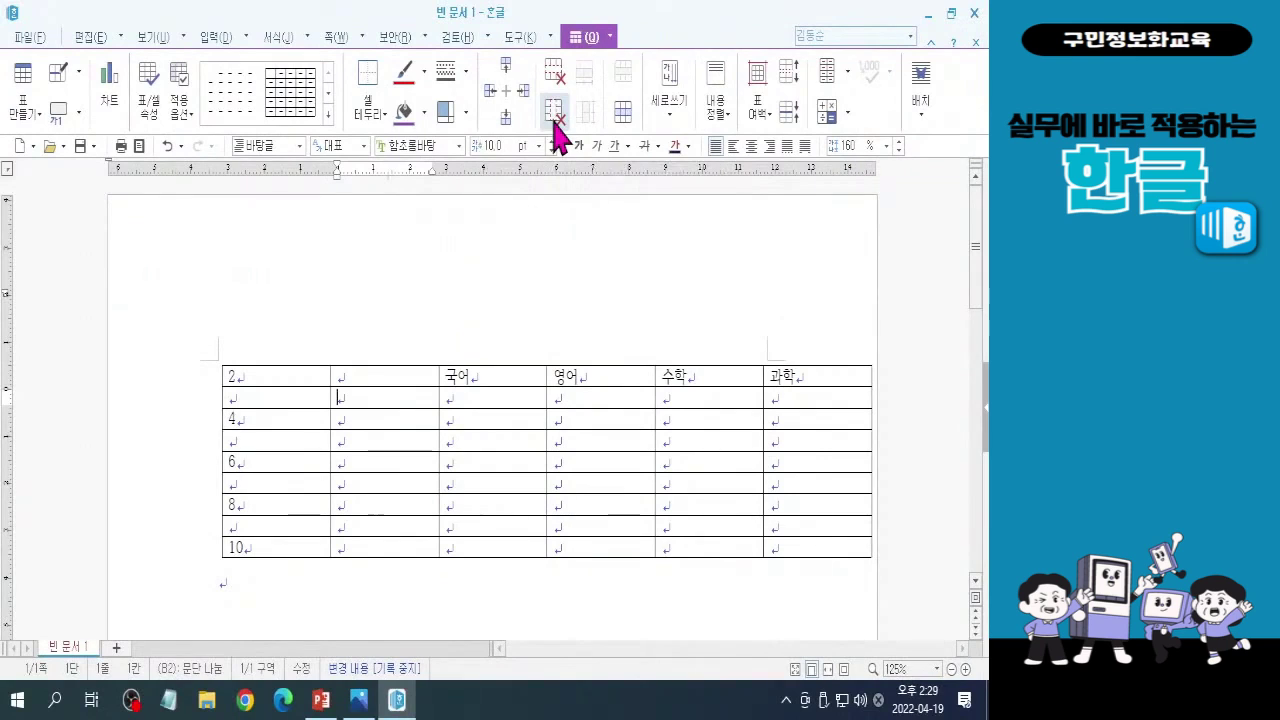
click(557, 115)
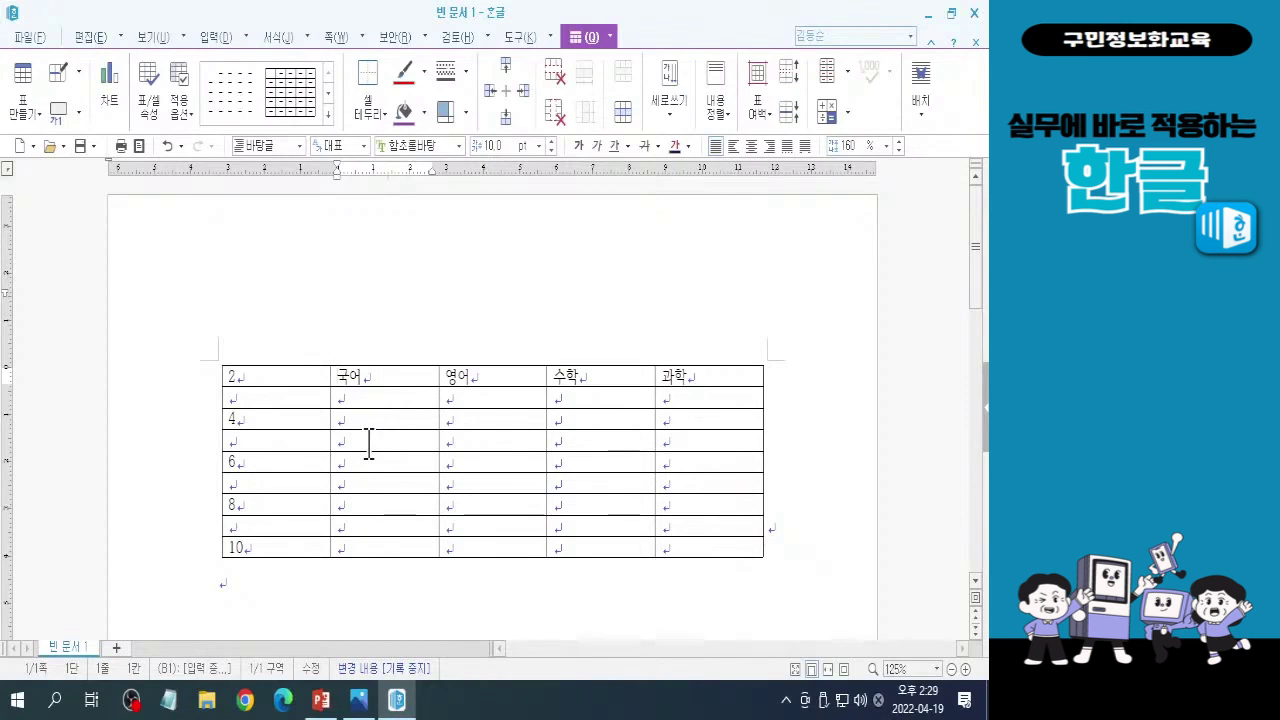
Close the practice document without saving it
click(977, 20)
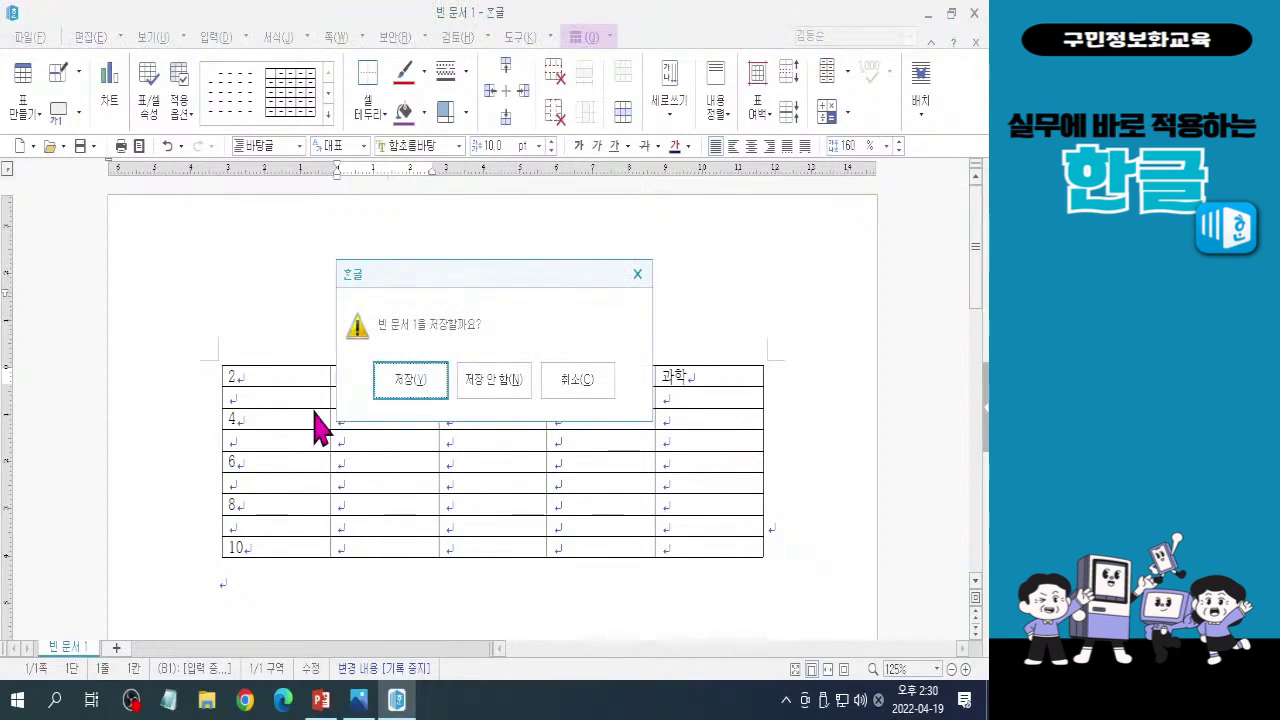
click(494, 380)
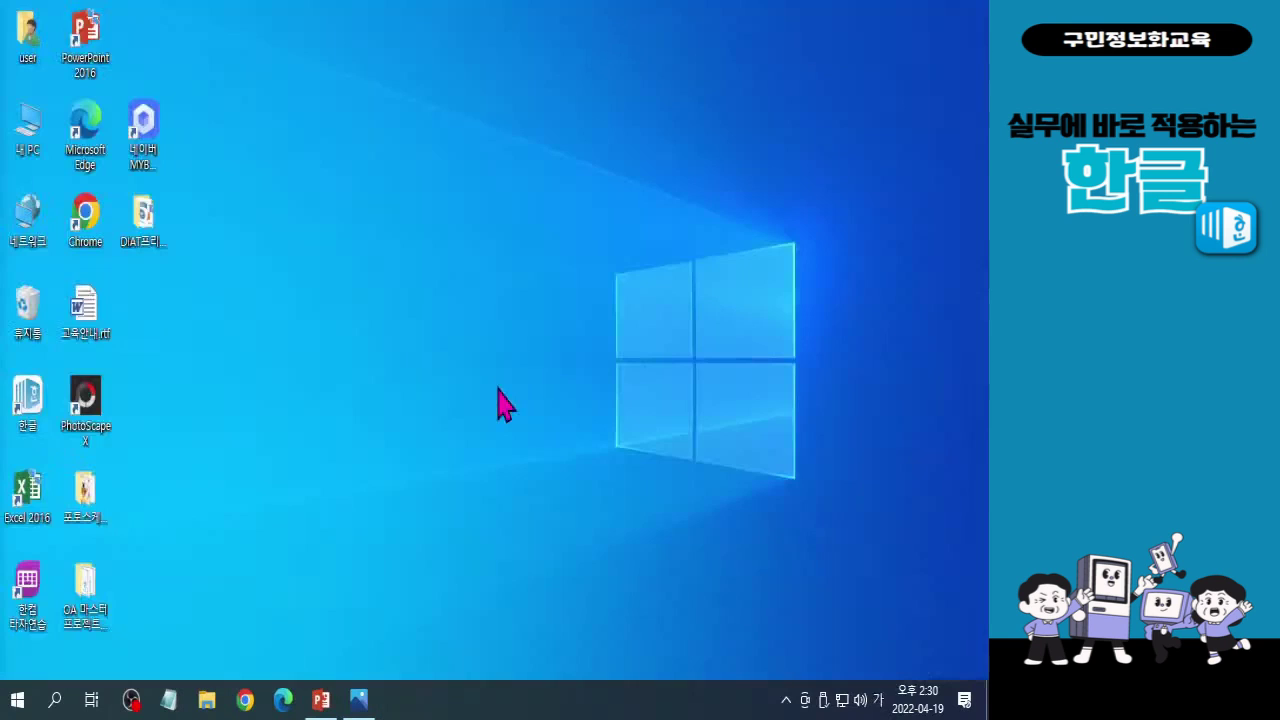